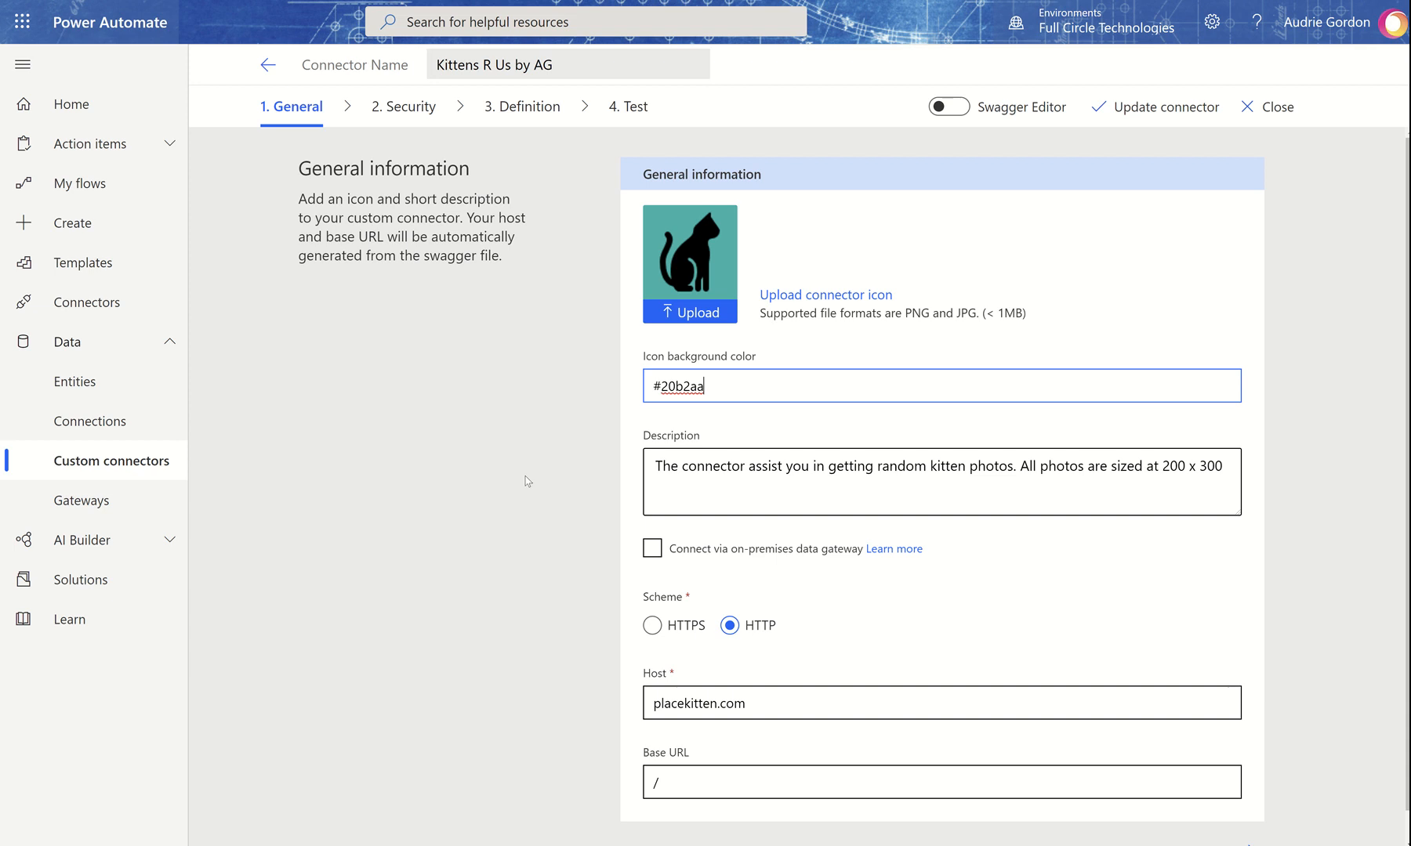
Step: Review the GetKittenPhoto action's general, request, response and validation settings in the connector definition, and return to the custom connectors list
click(535, 118)
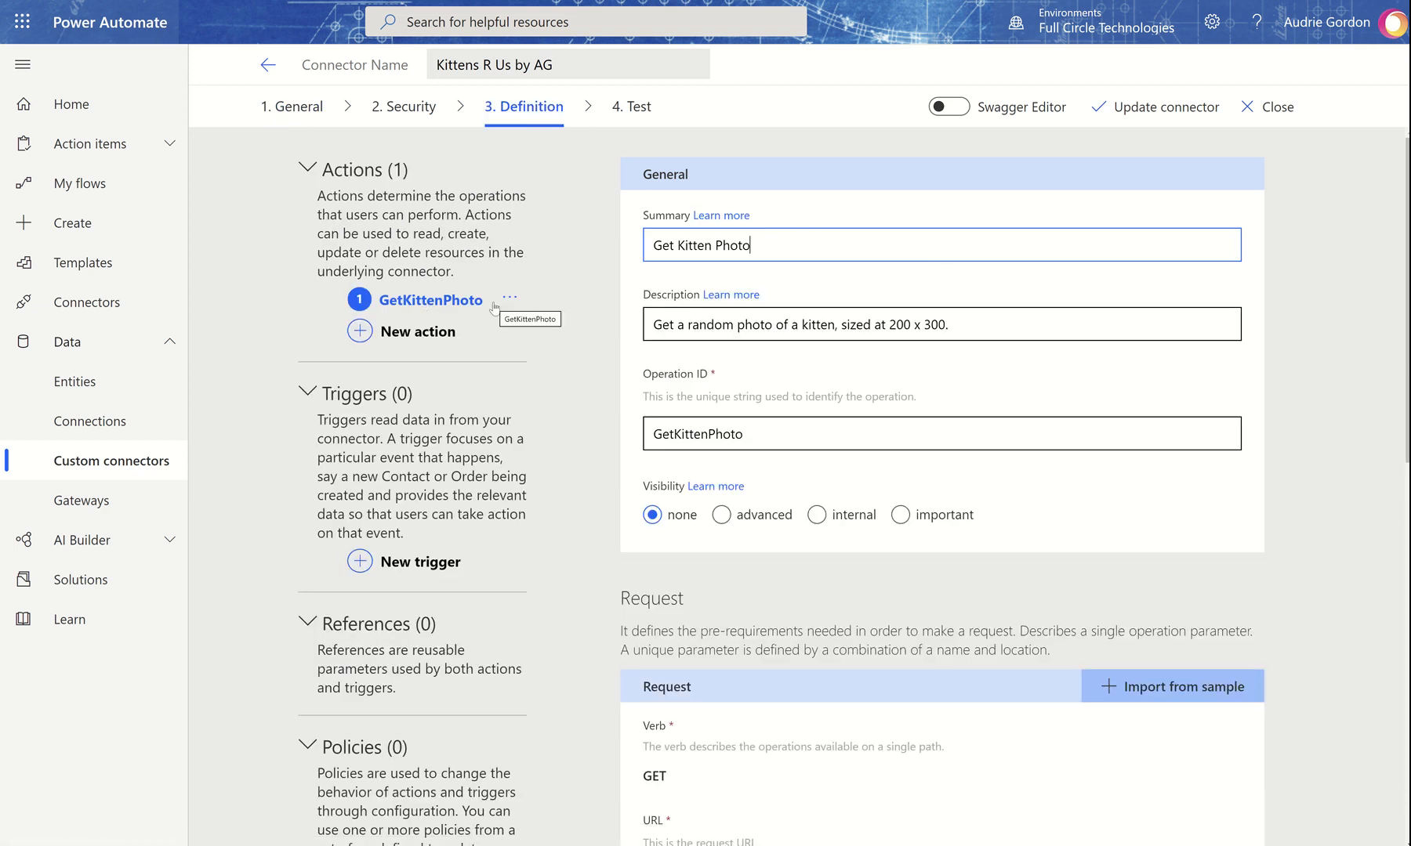
scroll(923, 485, down, 5)
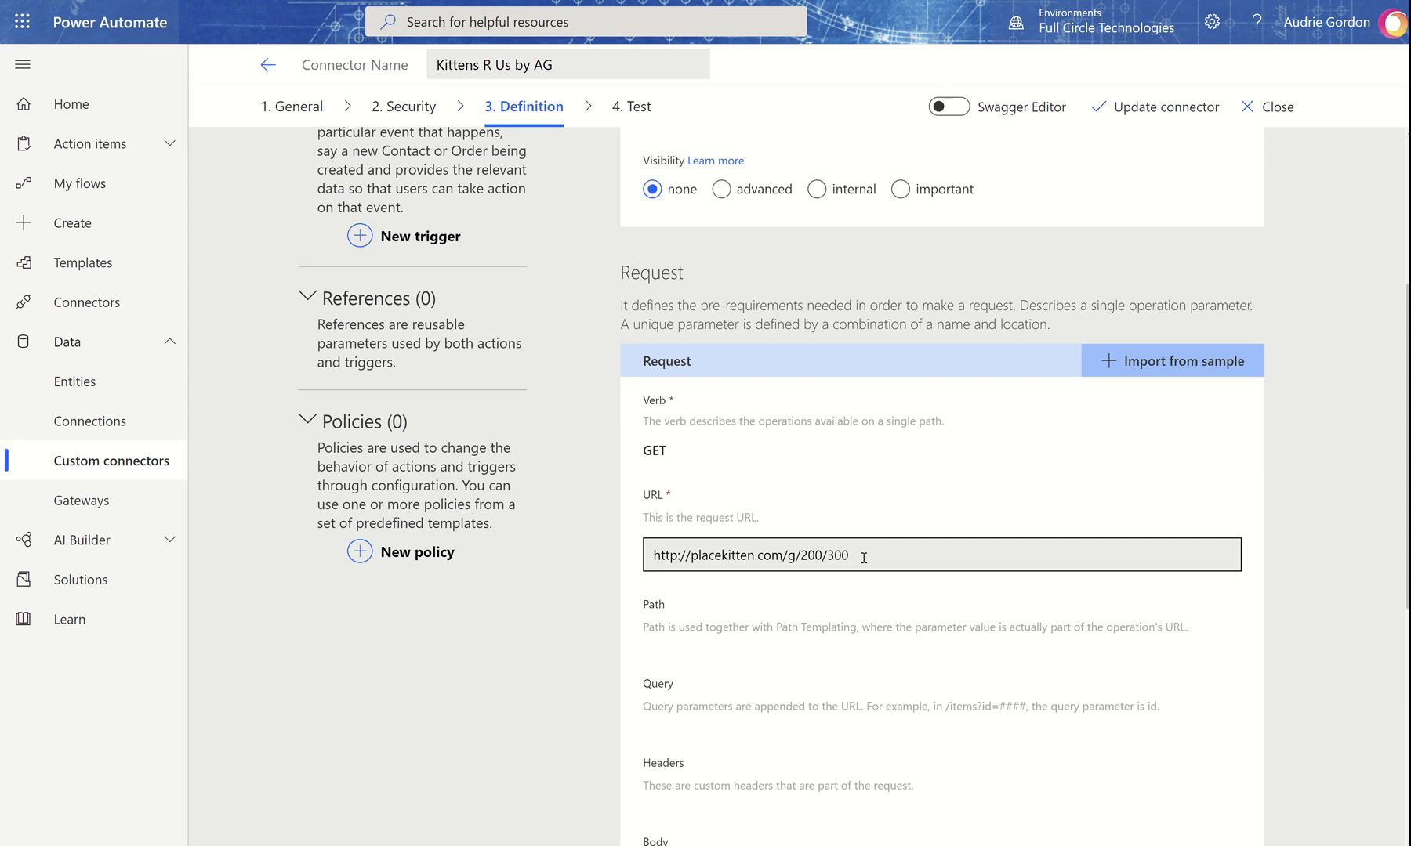
scroll(864, 558, down, 5)
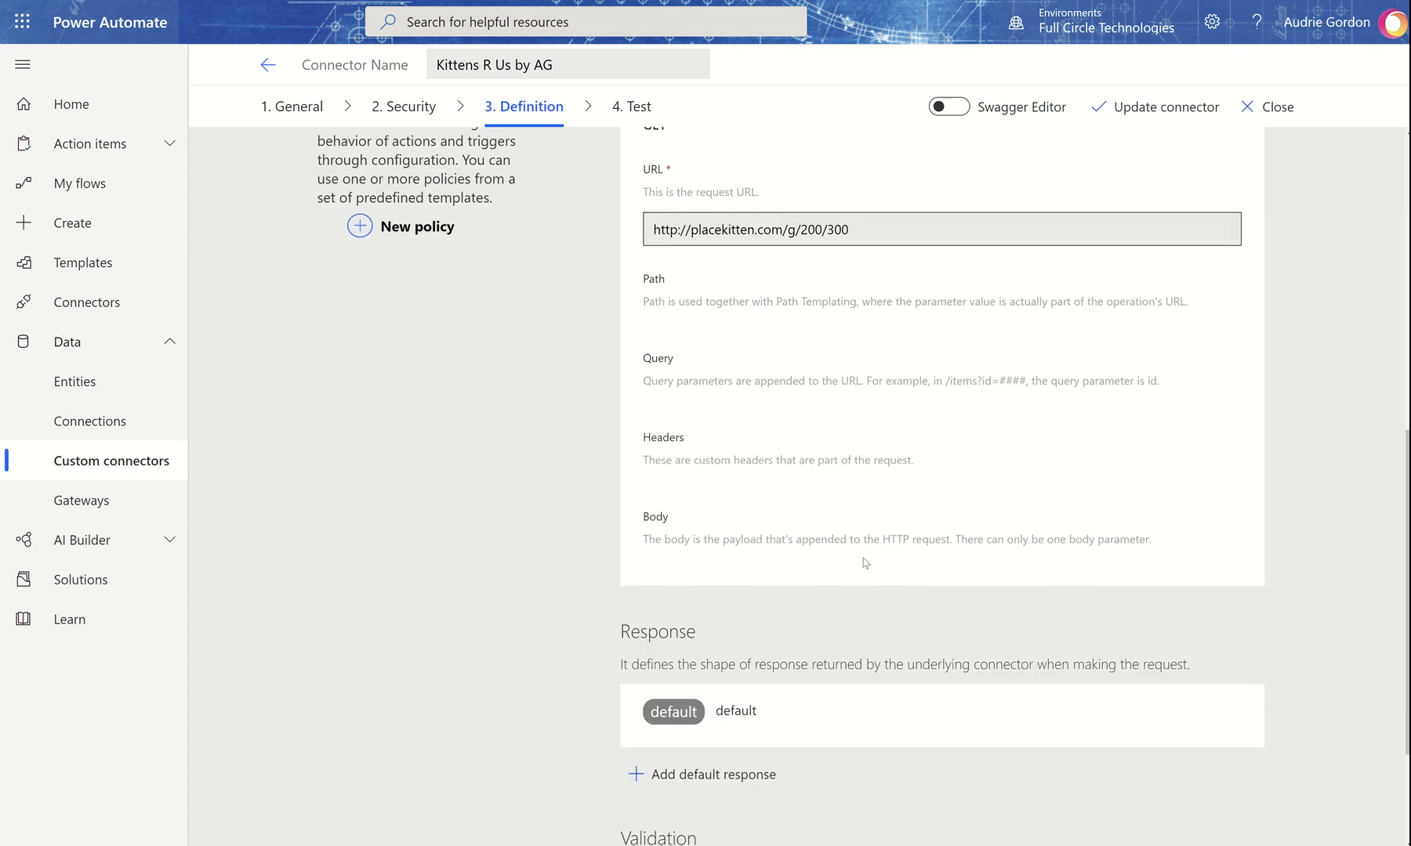
scroll(863, 558, up, 2)
scroll(855, 572, down, 3)
scroll(972, 677, down, 1)
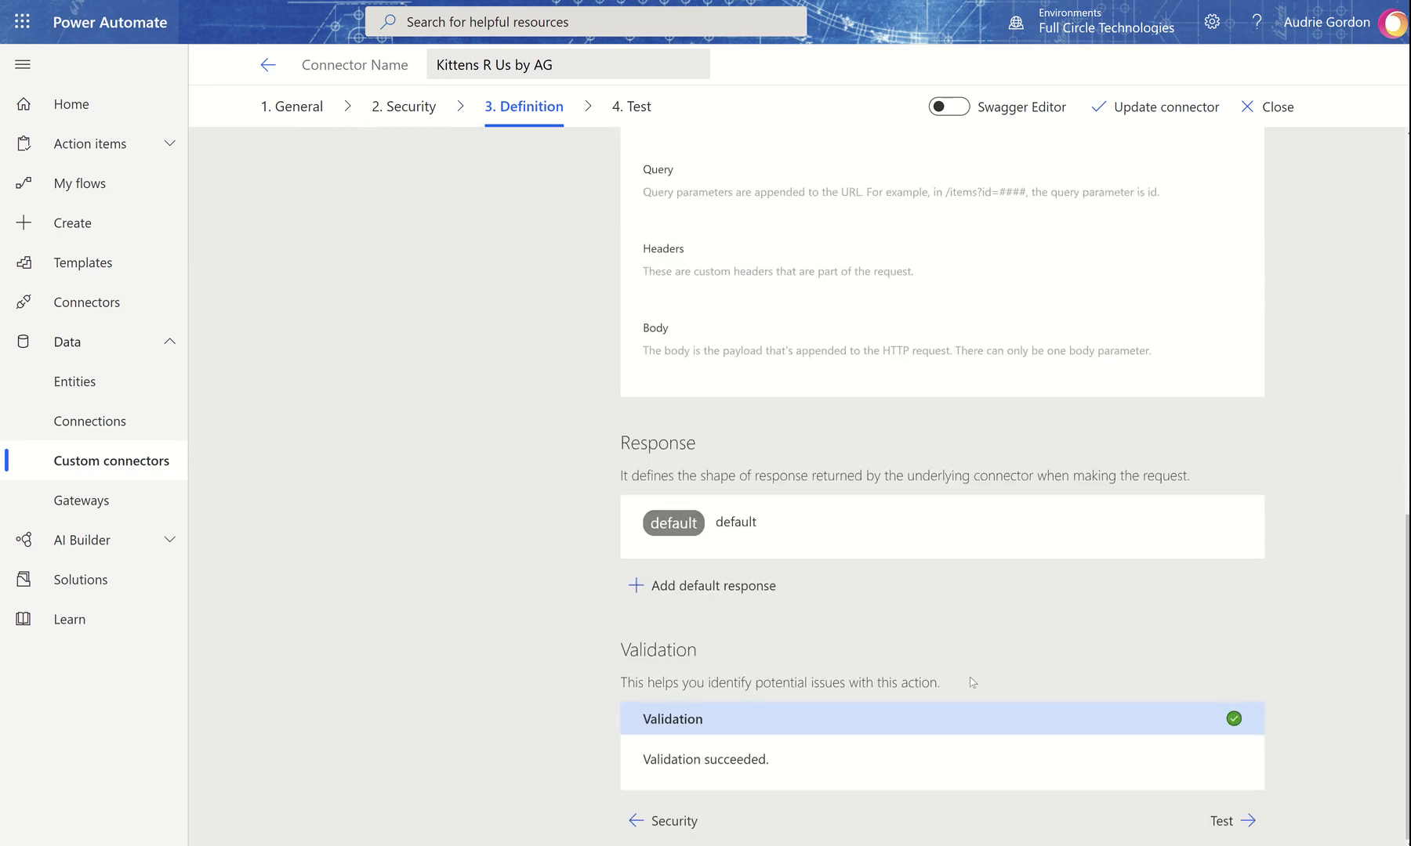
scroll(969, 772, up, 8)
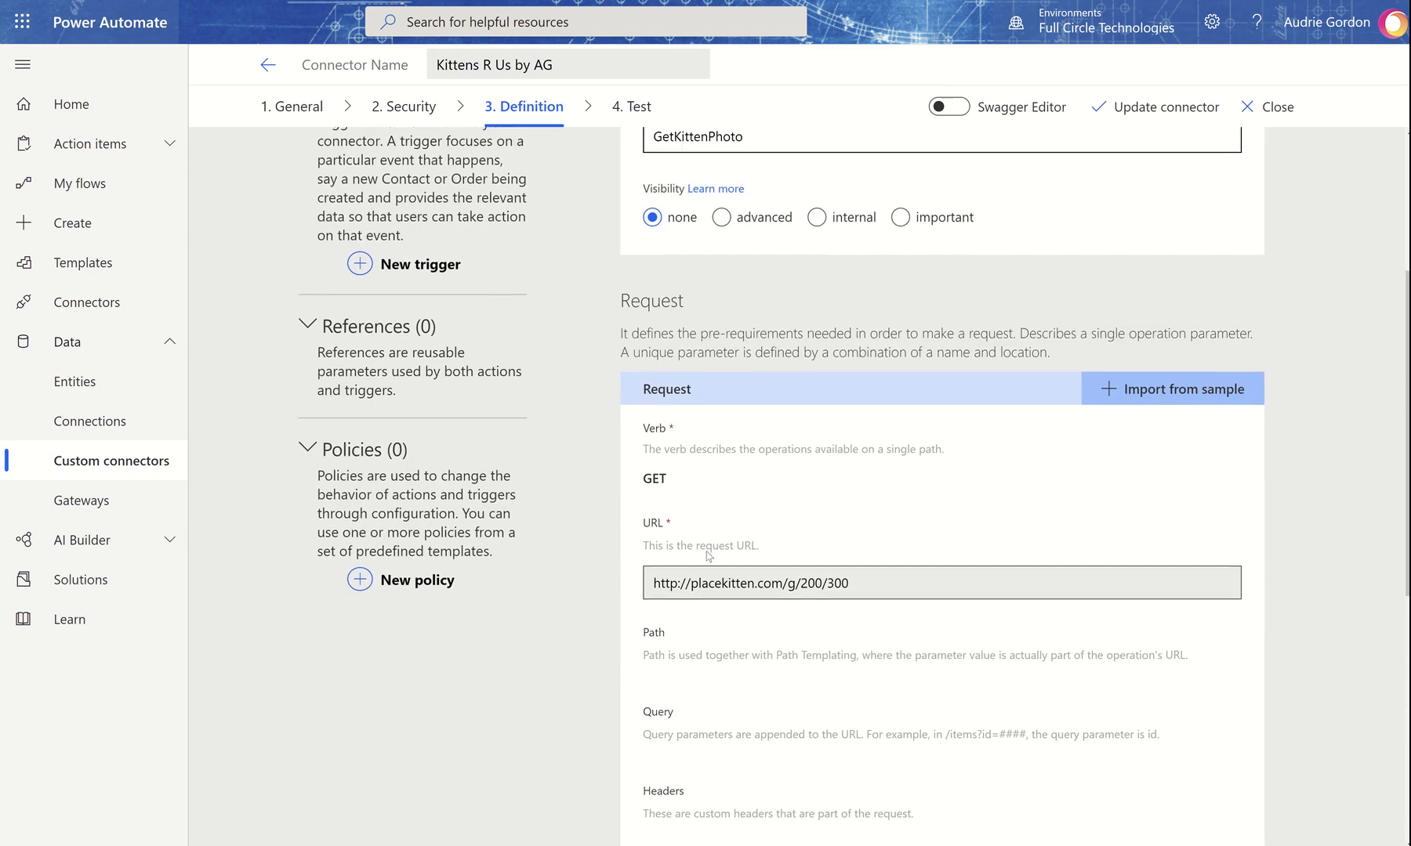
scroll(916, 593, up, 4)
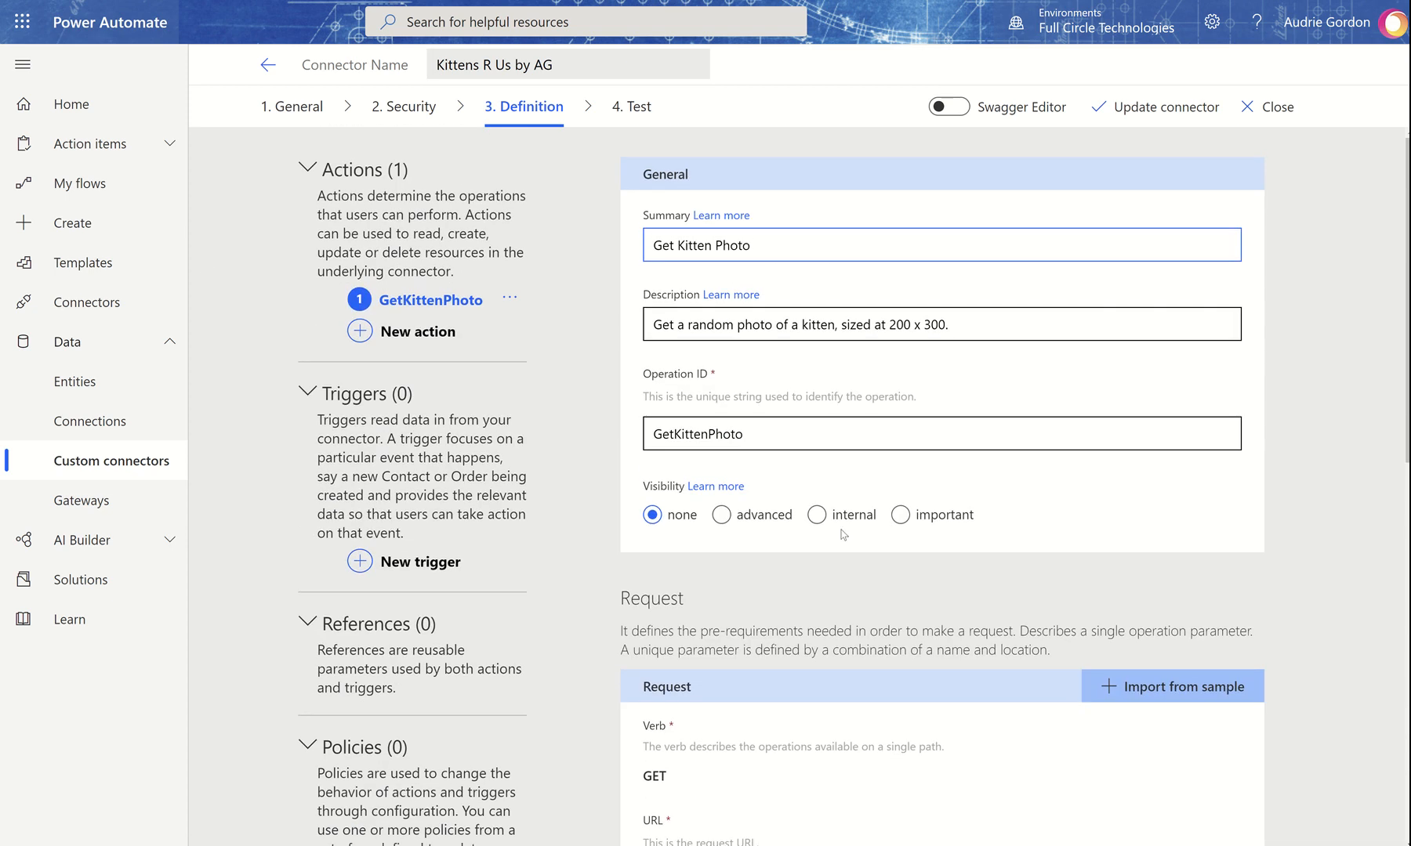
click(137, 460)
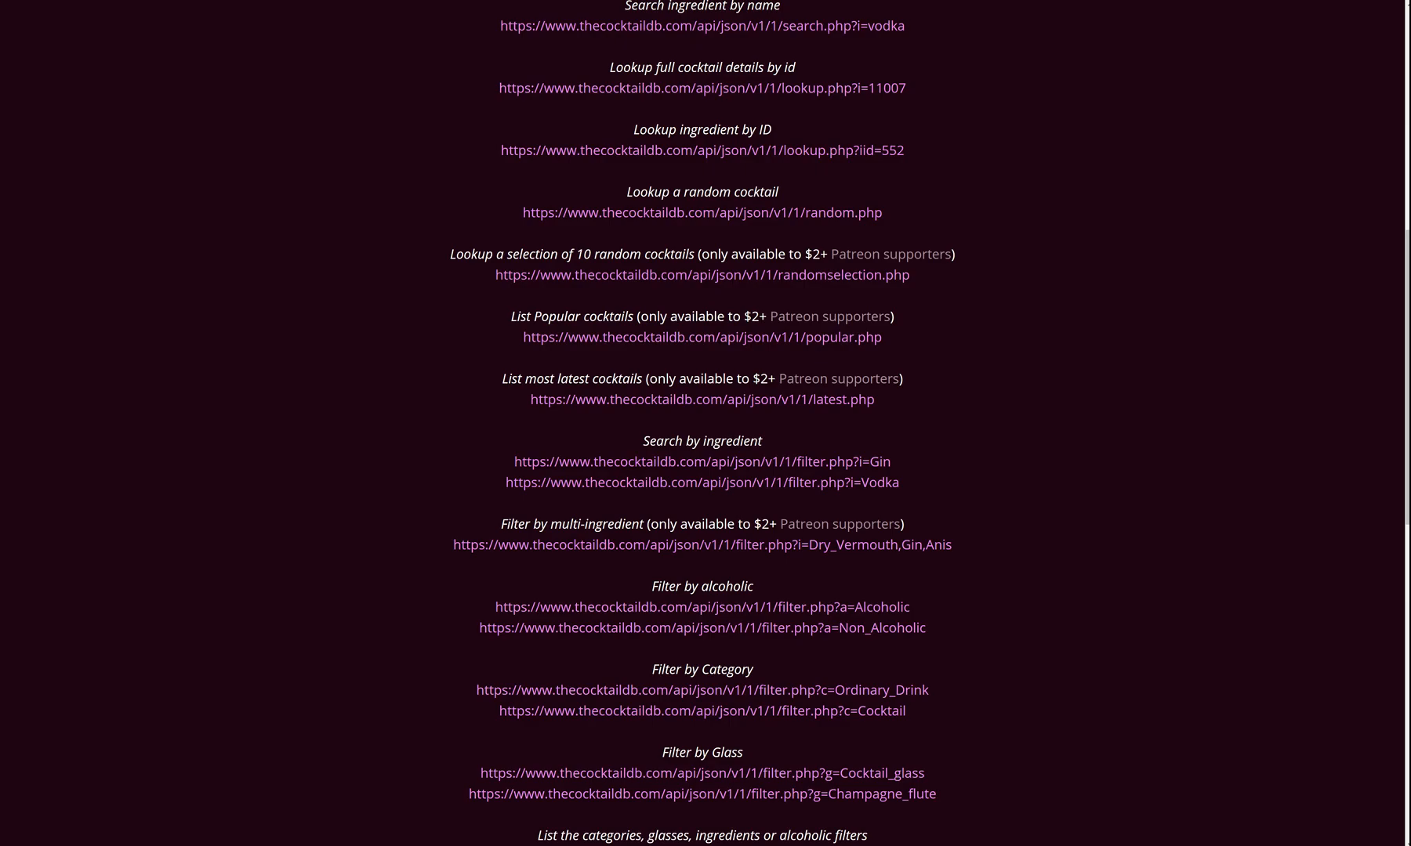
Step: Examine TheCocktailDB's API page, including the test key notes and the method URLs for ingredient search and cocktail lookup by id
scroll(1062, 355, up, 8)
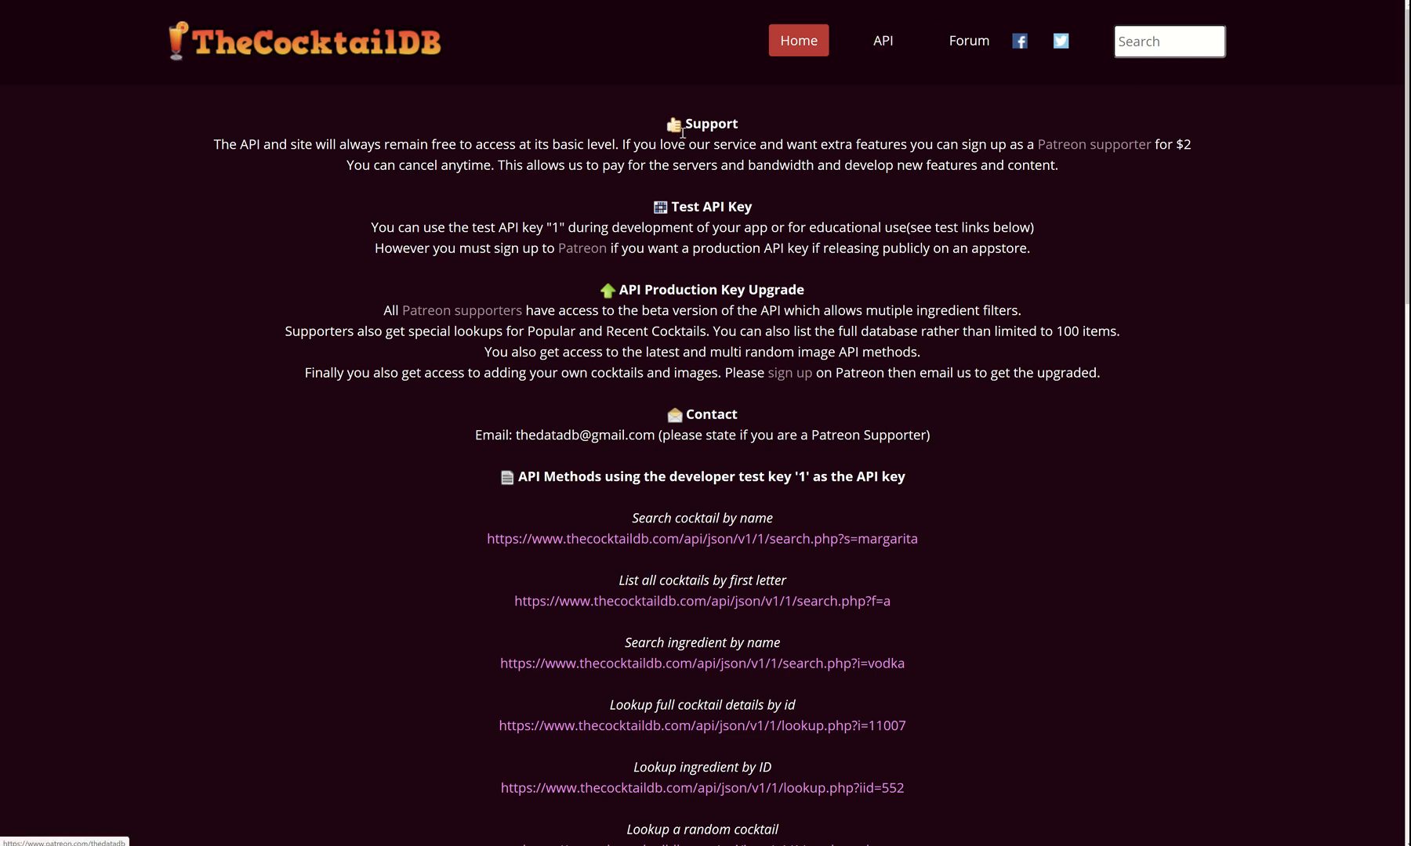
scroll(935, 369, down, 18)
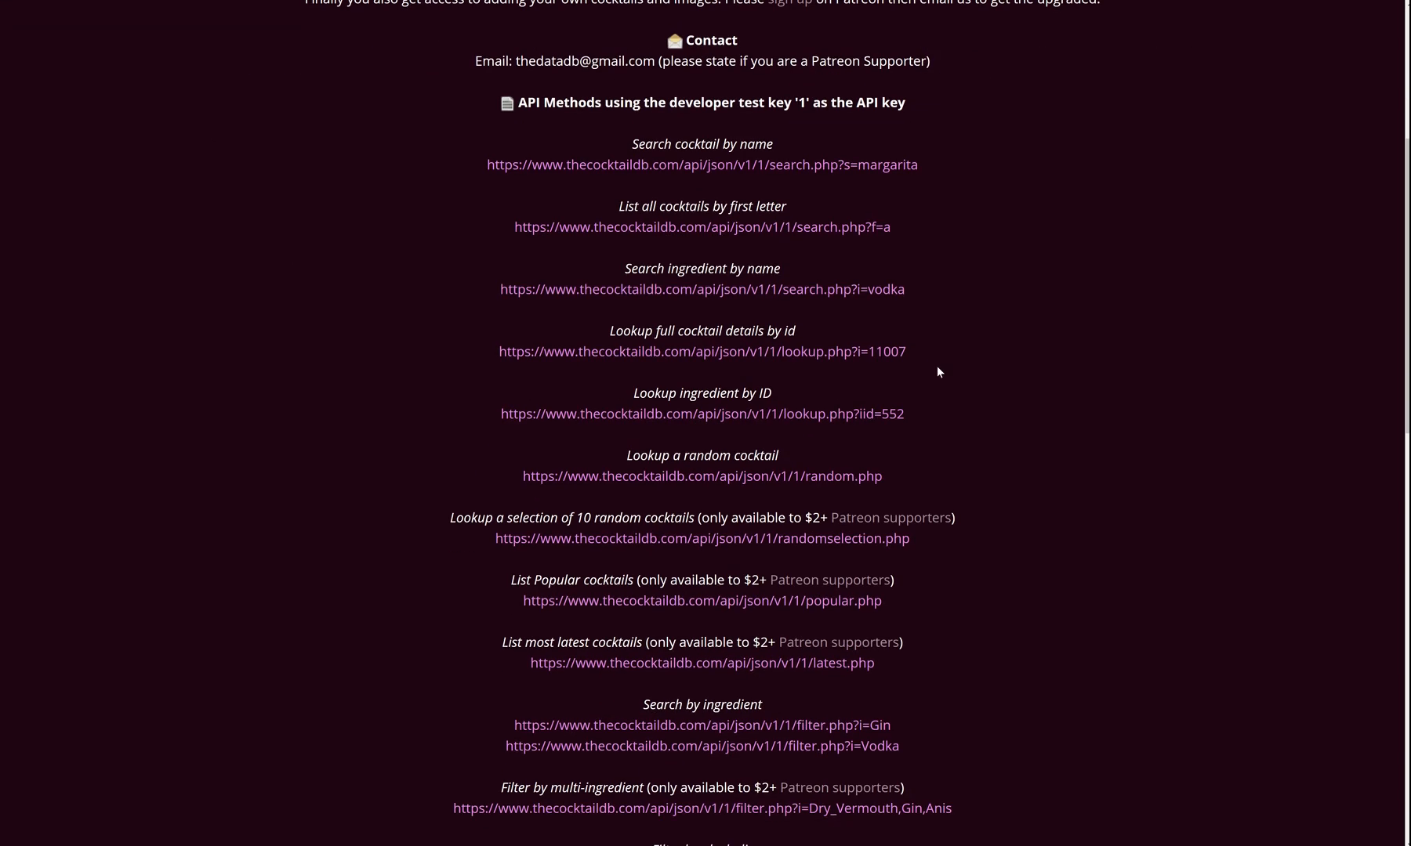
scroll(776, 441, up, 18)
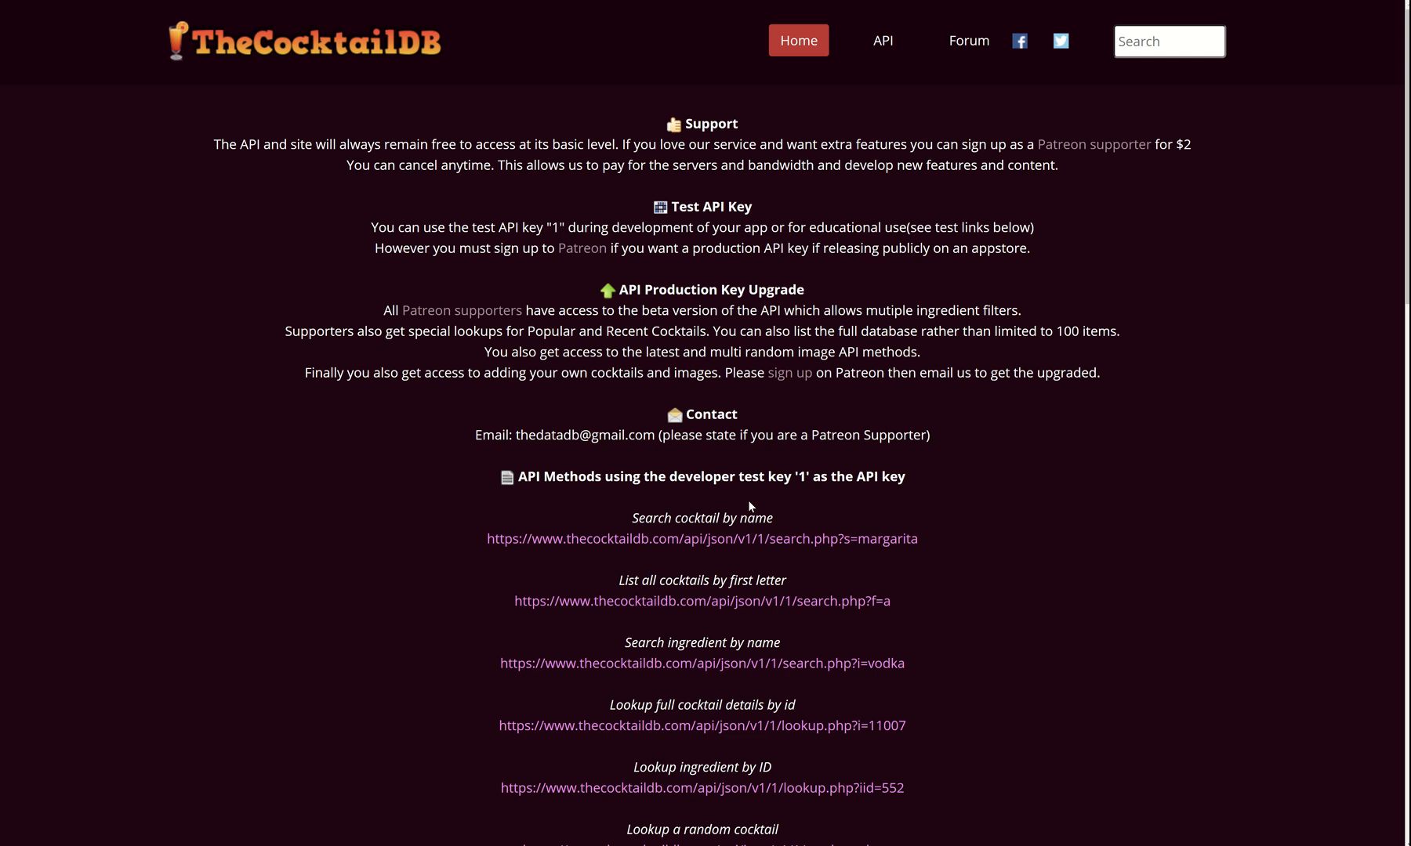
scroll(1003, 584, down, 5)
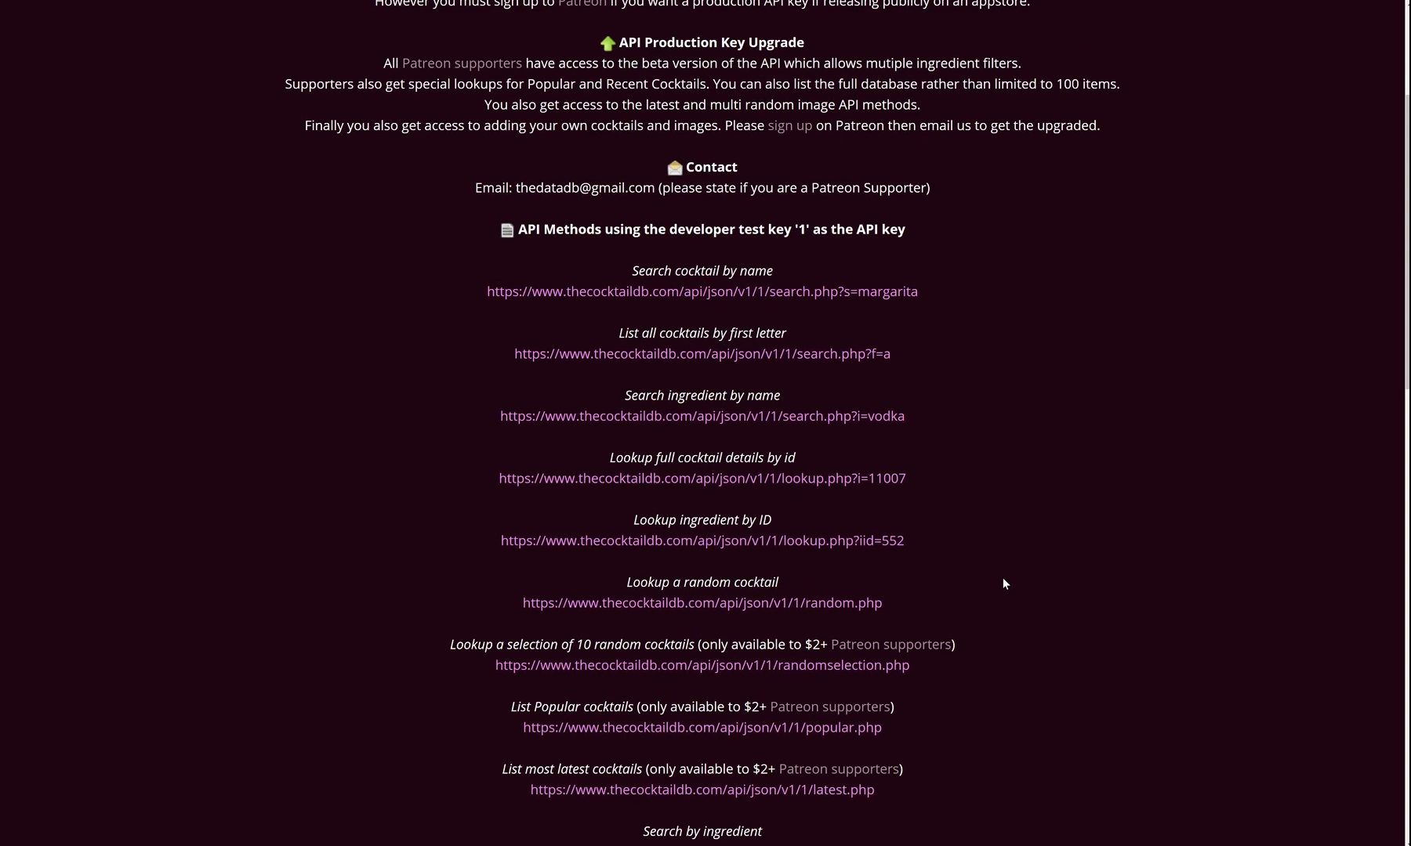
scroll(1003, 583, down, 2)
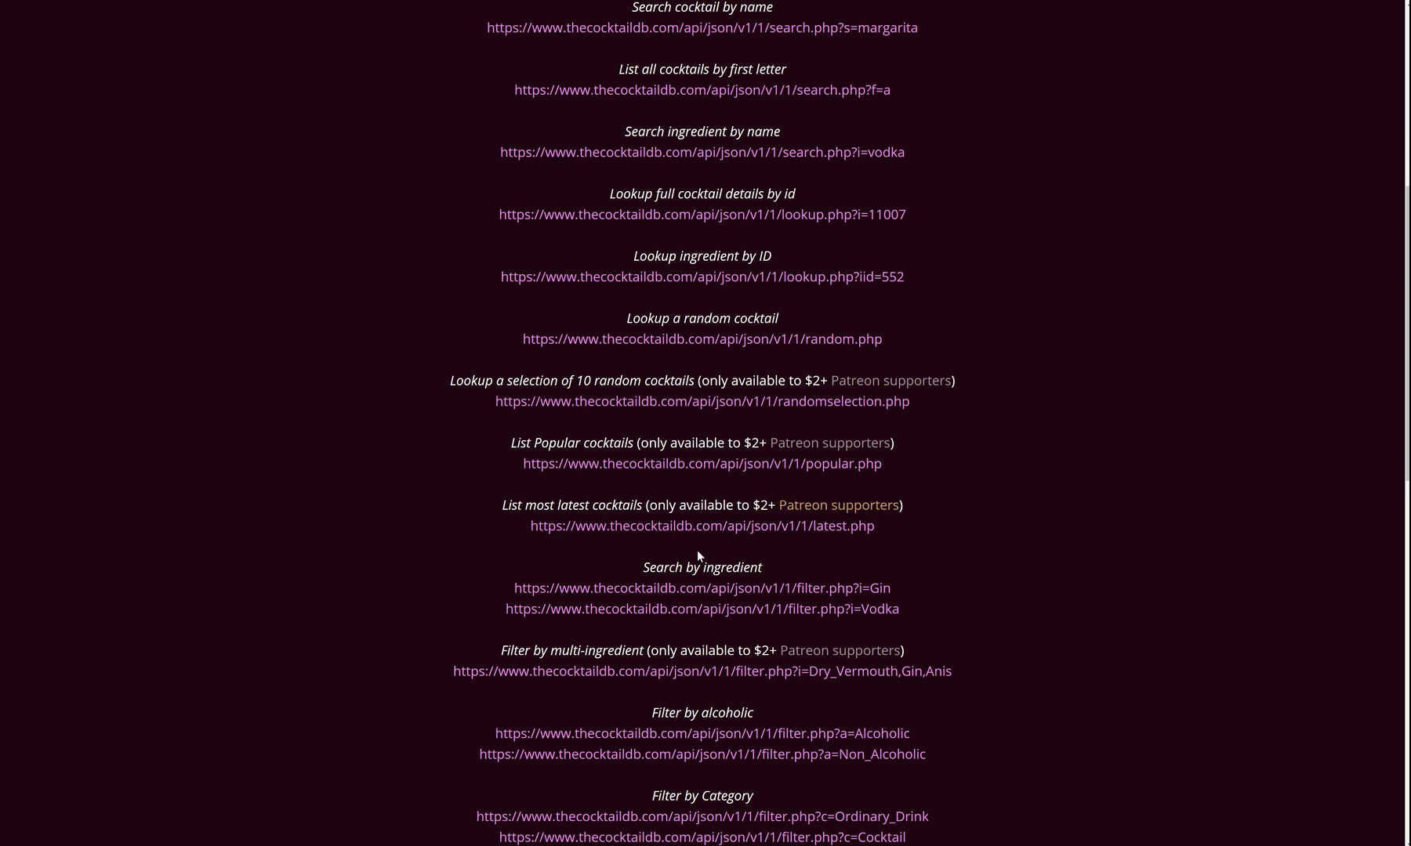
scroll(742, 558, down, 2)
scroll(715, 601, down, 3)
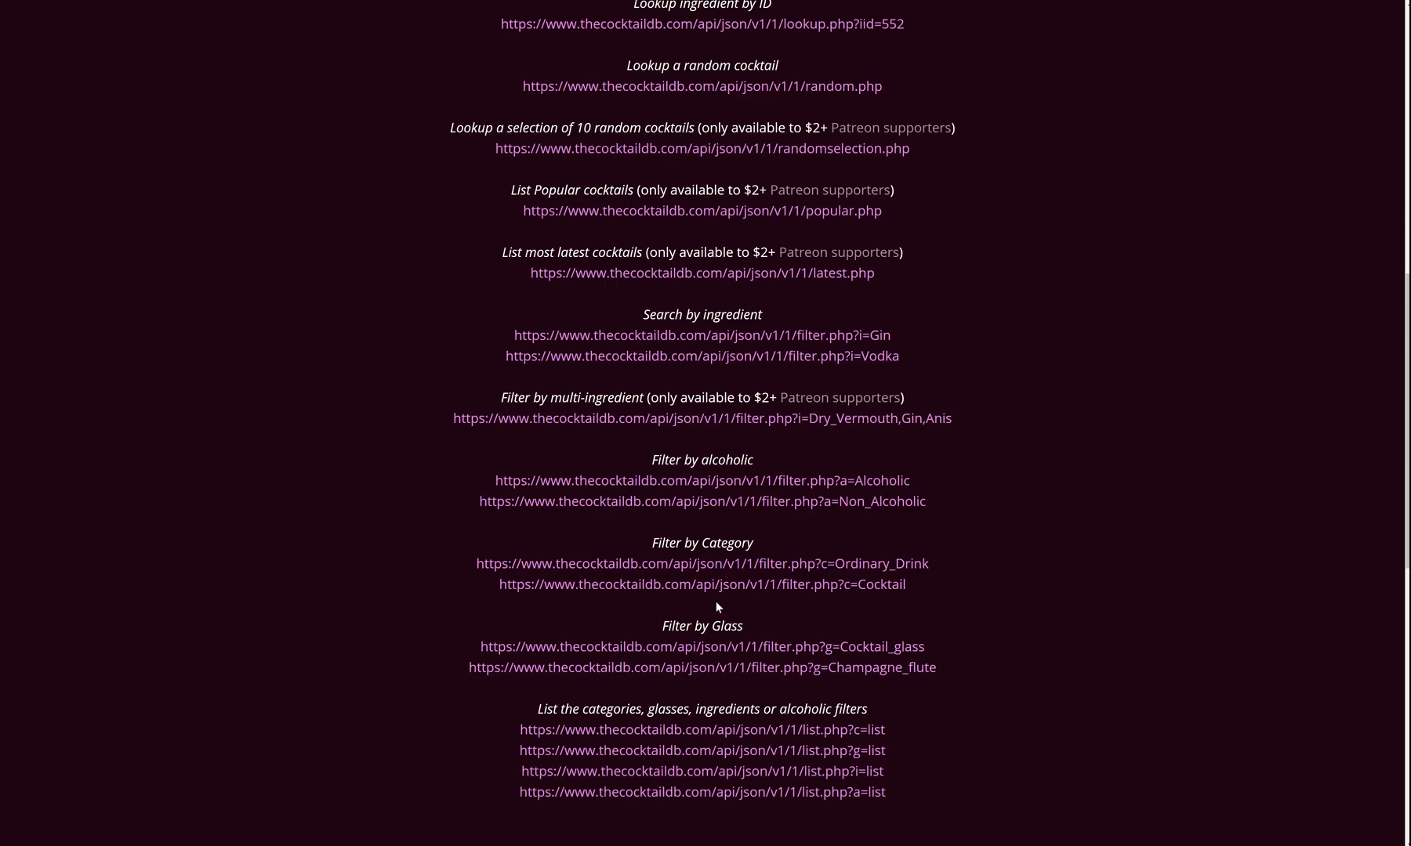
scroll(1082, 495, up, 10)
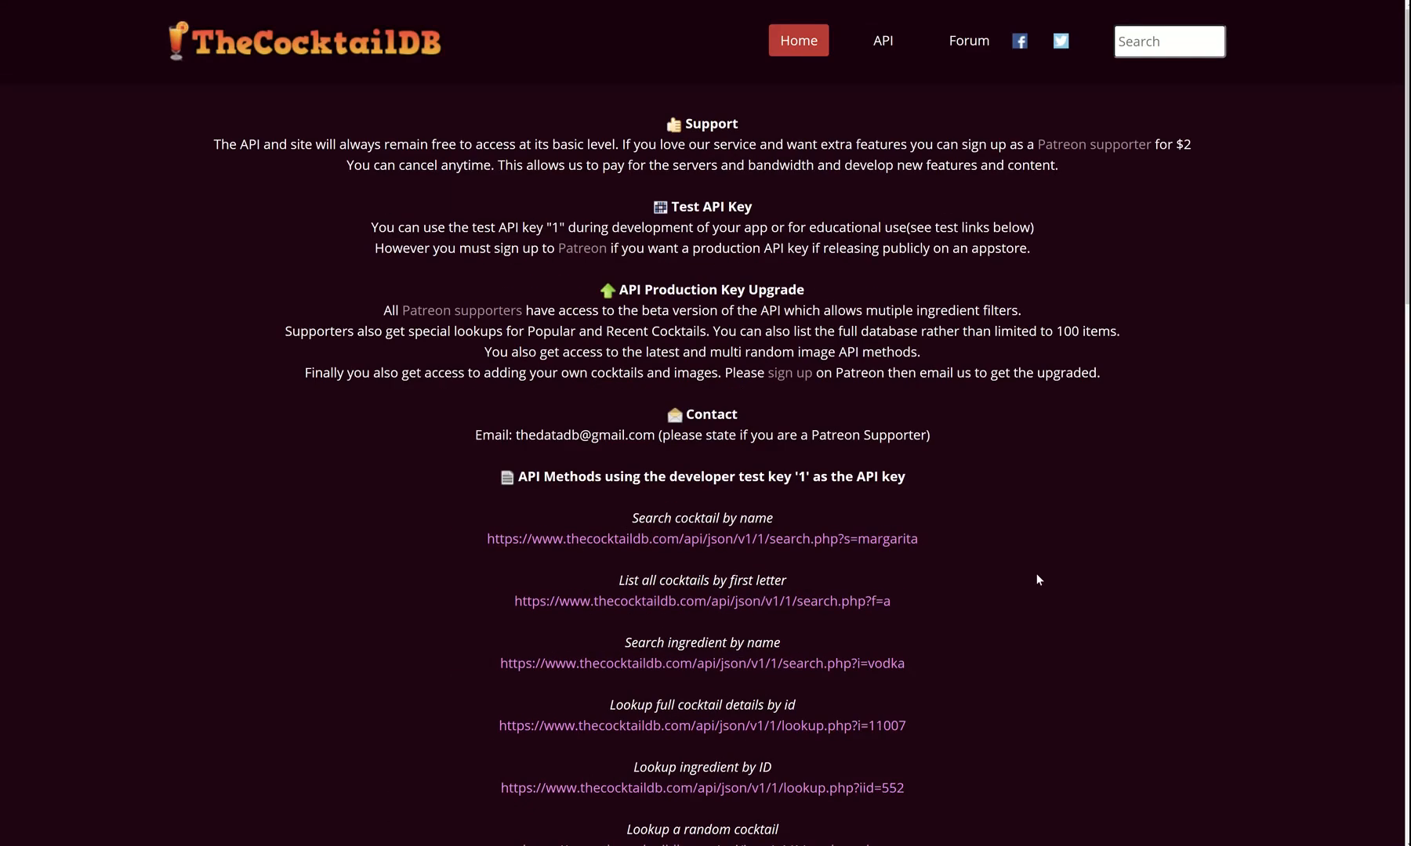
scroll(1036, 579, down, 3)
drag(935, 410, 467, 411)
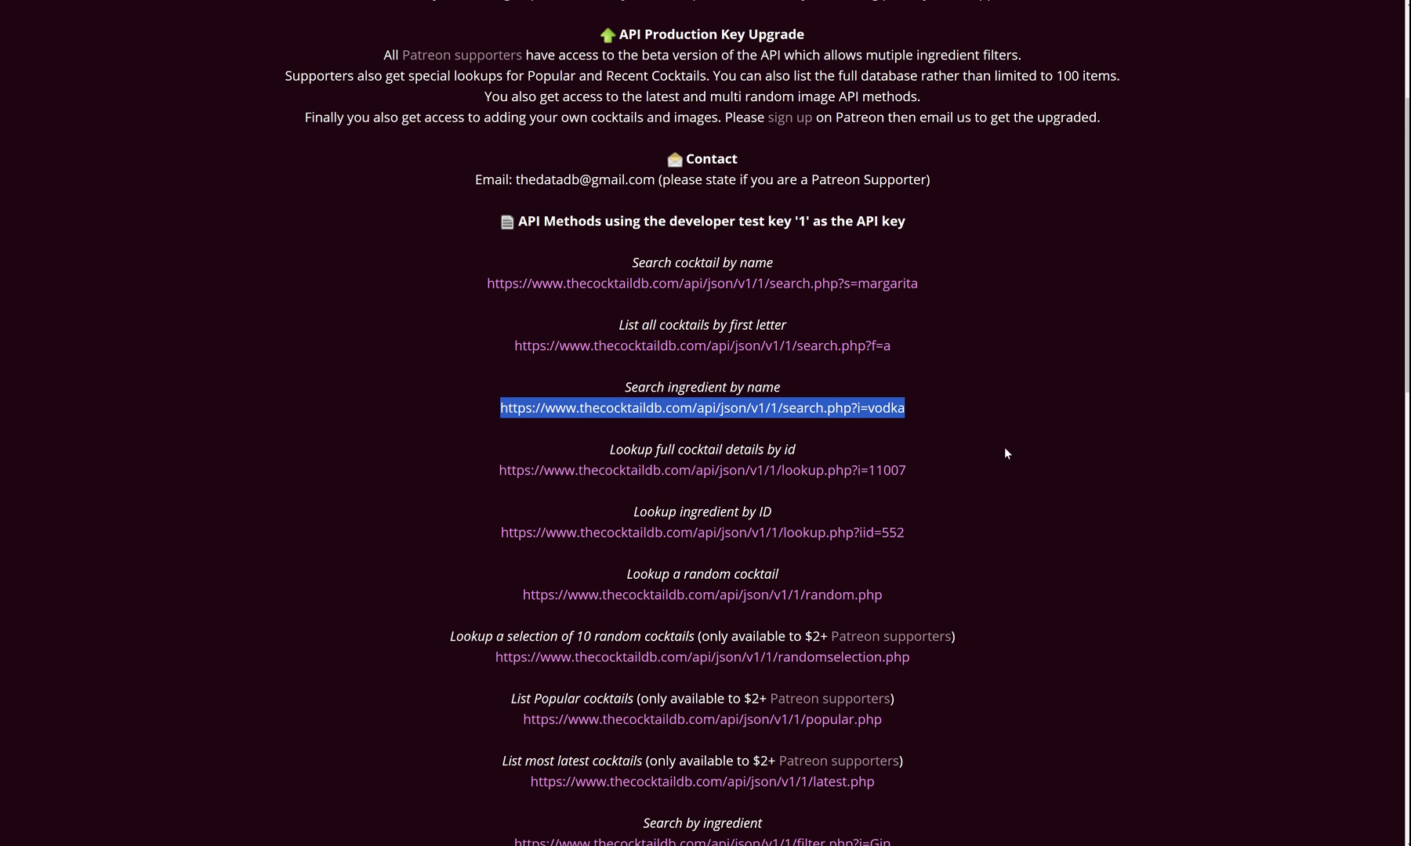
click(984, 453)
drag(954, 472, 468, 475)
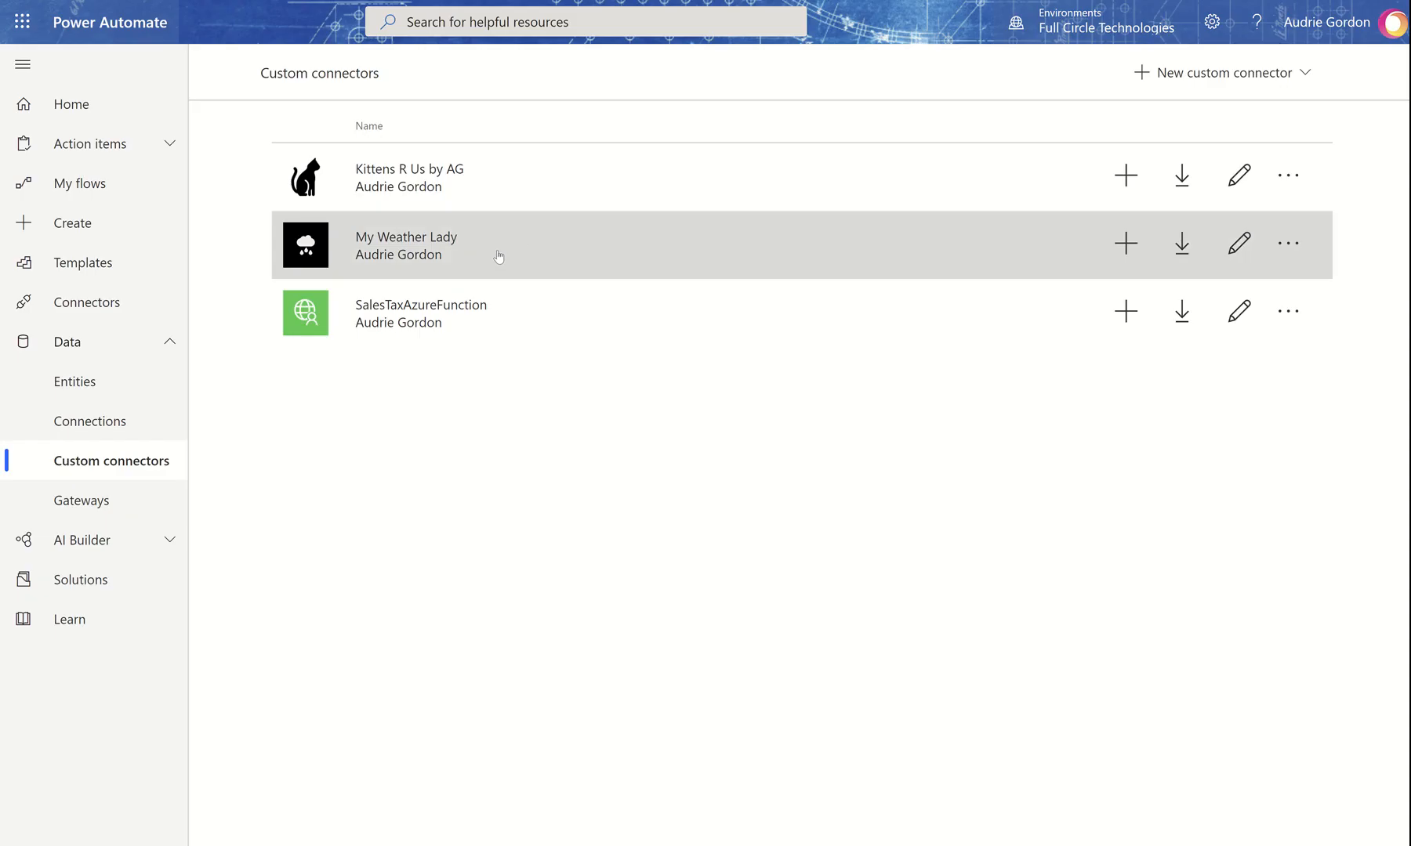
Step: Create a new custom connector from blank in Power Automate, named "Cocktail Recipes"
click(1183, 82)
click(1186, 110)
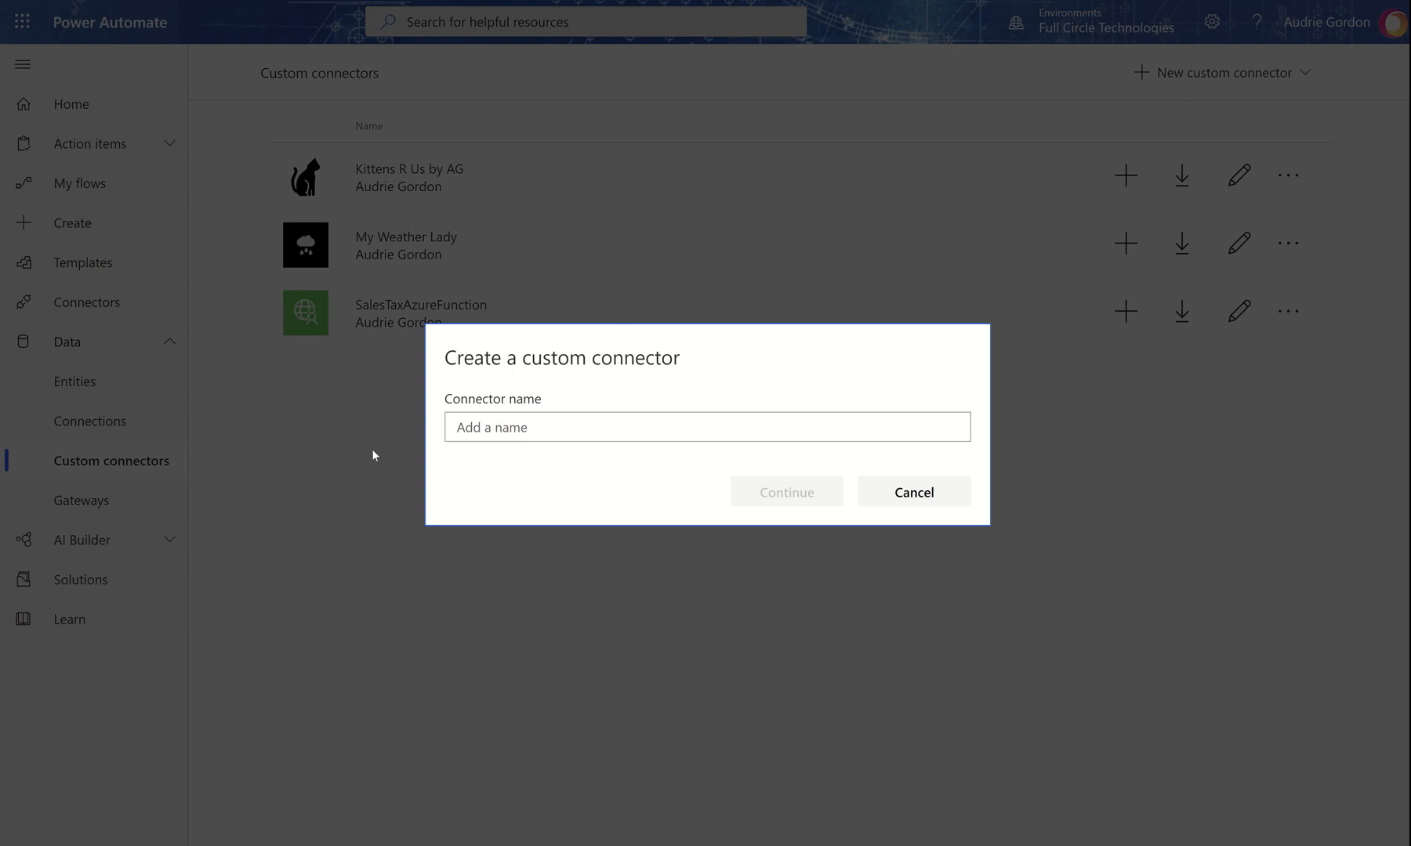
click(539, 424)
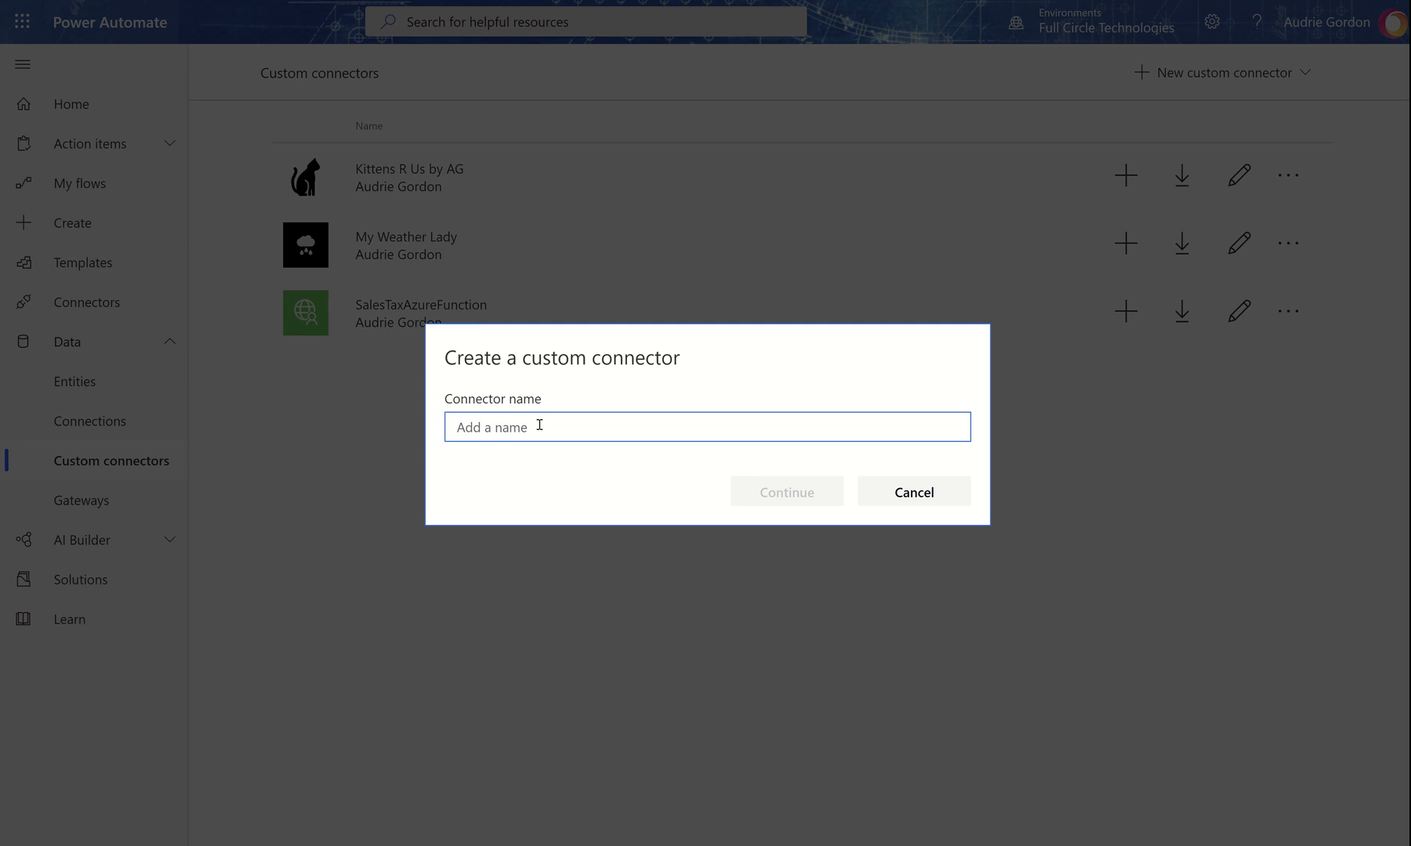
text(Cock)
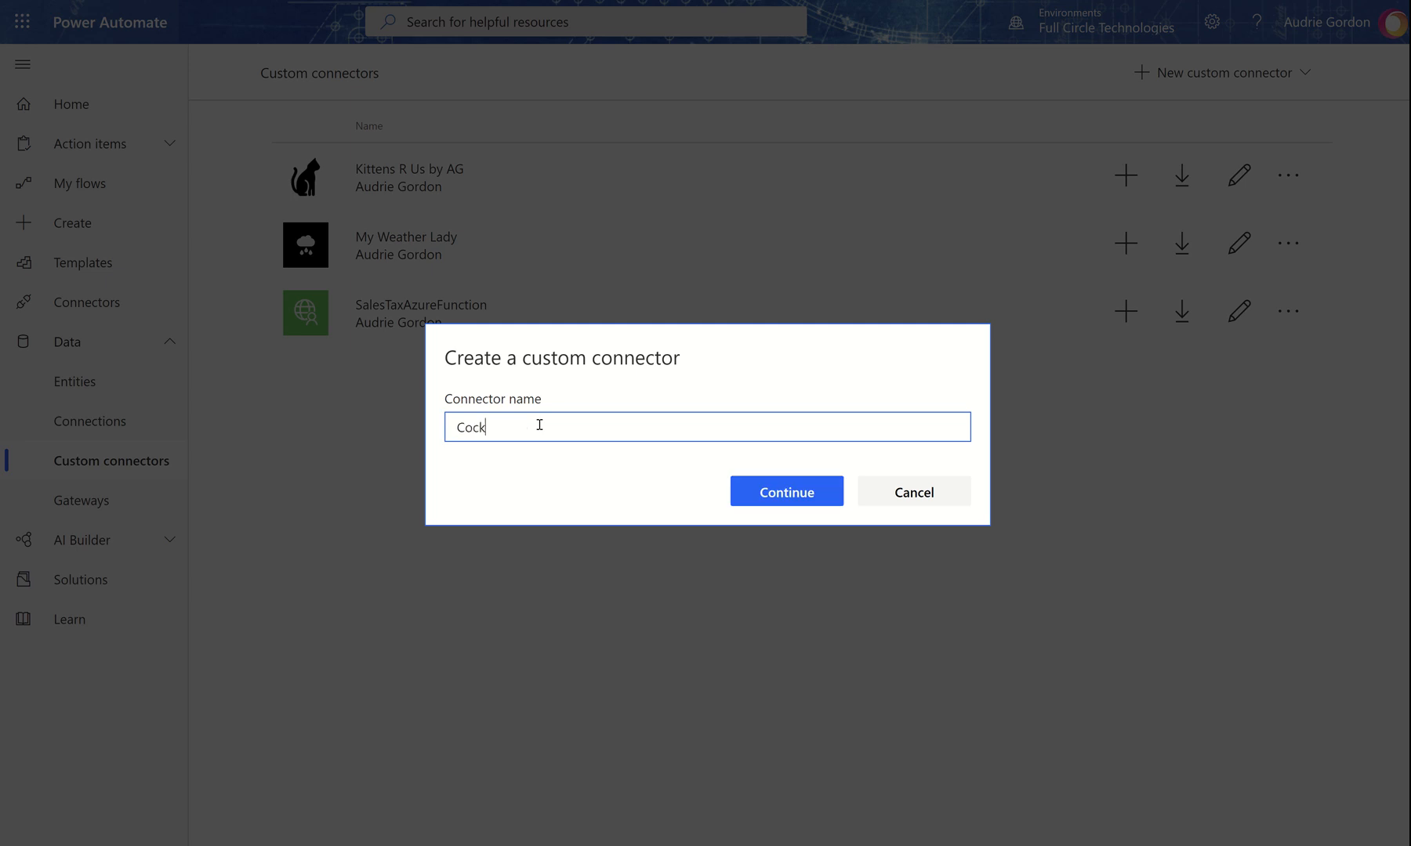
text(tail Recipes)
click(769, 491)
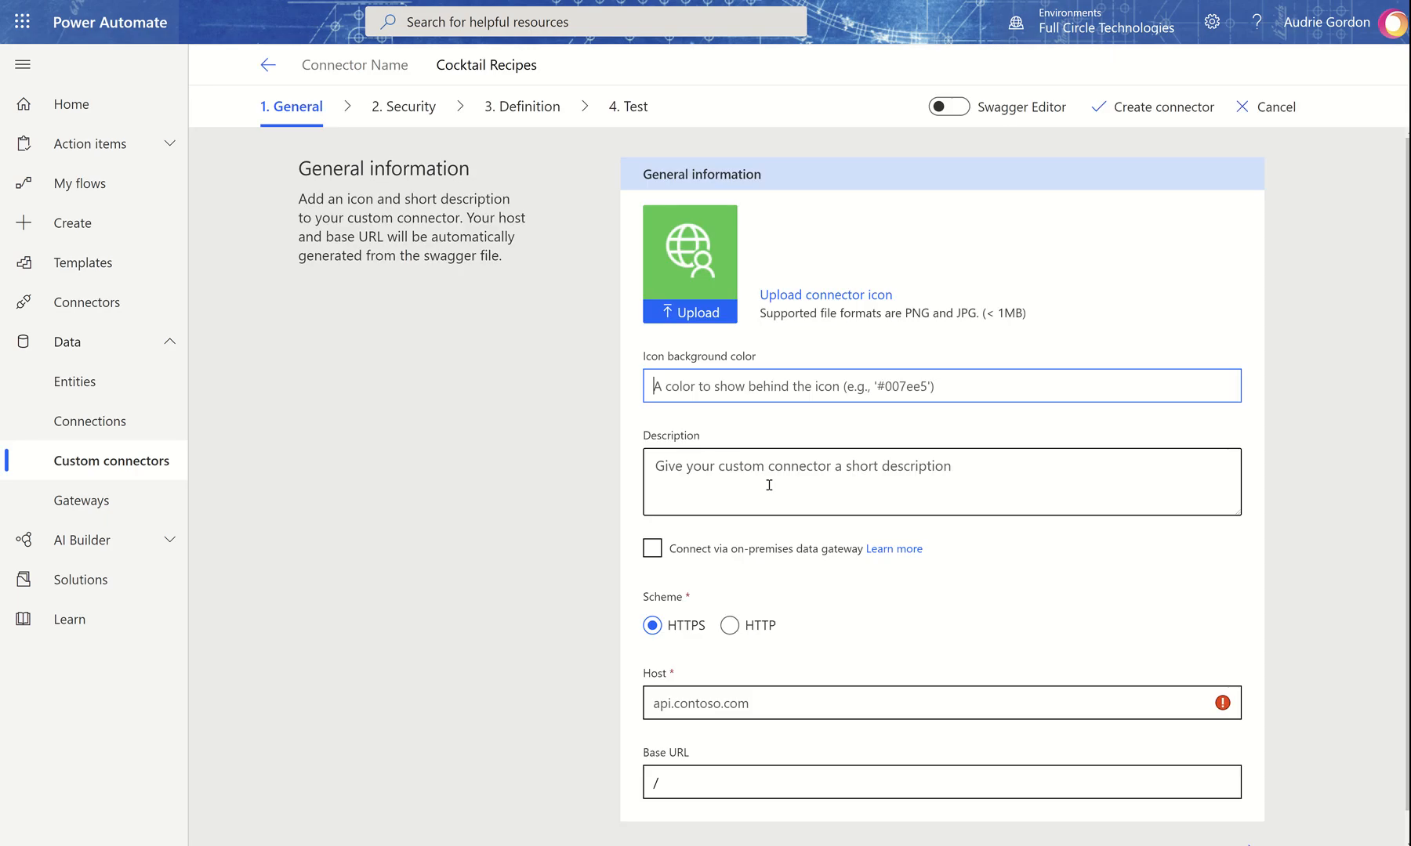
Step: Upload Drinks.png from the Desktop folder as the connector icon
click(807, 302)
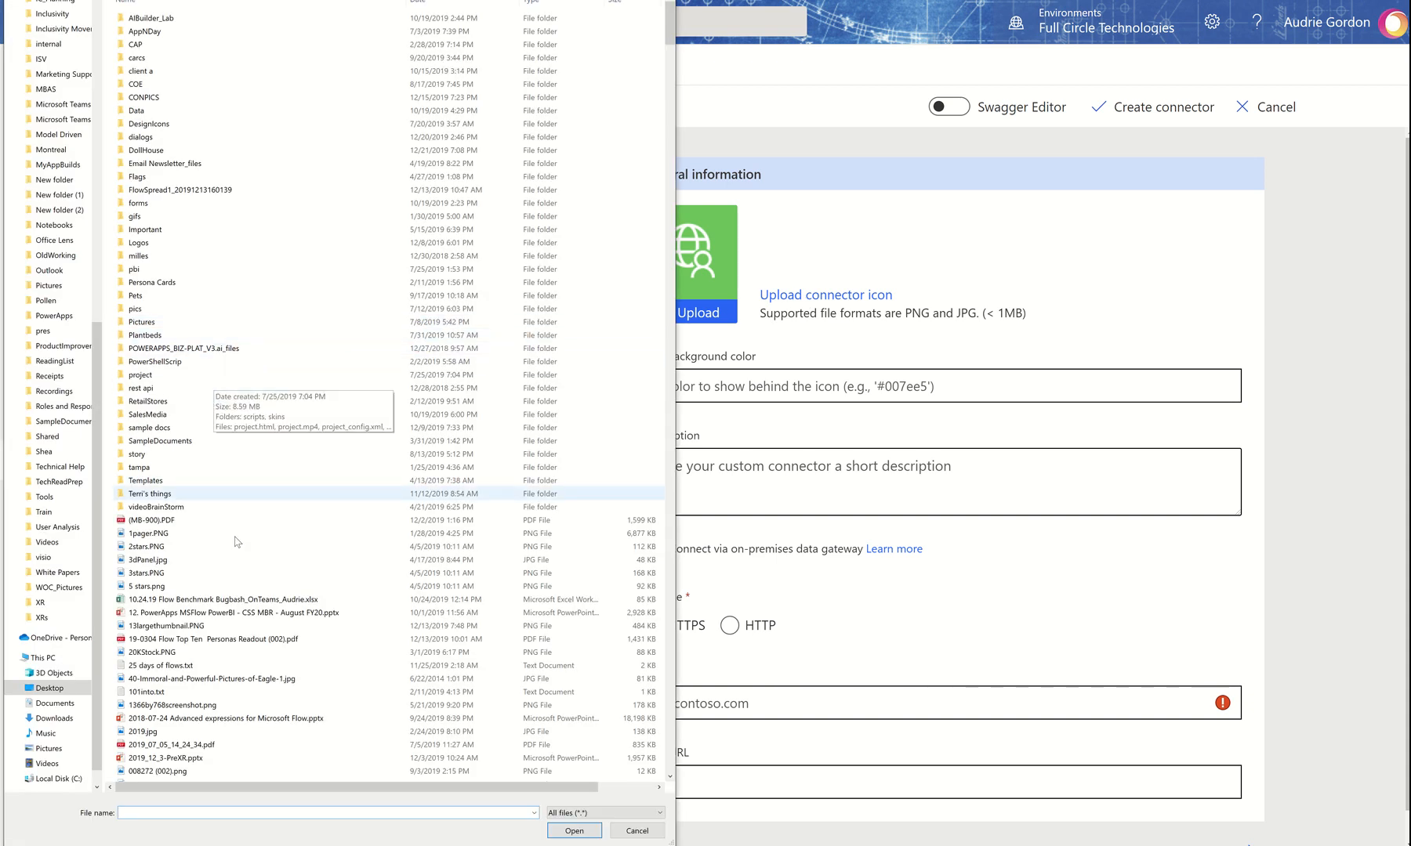
scroll(250, 706, down, 4)
click(57, 688)
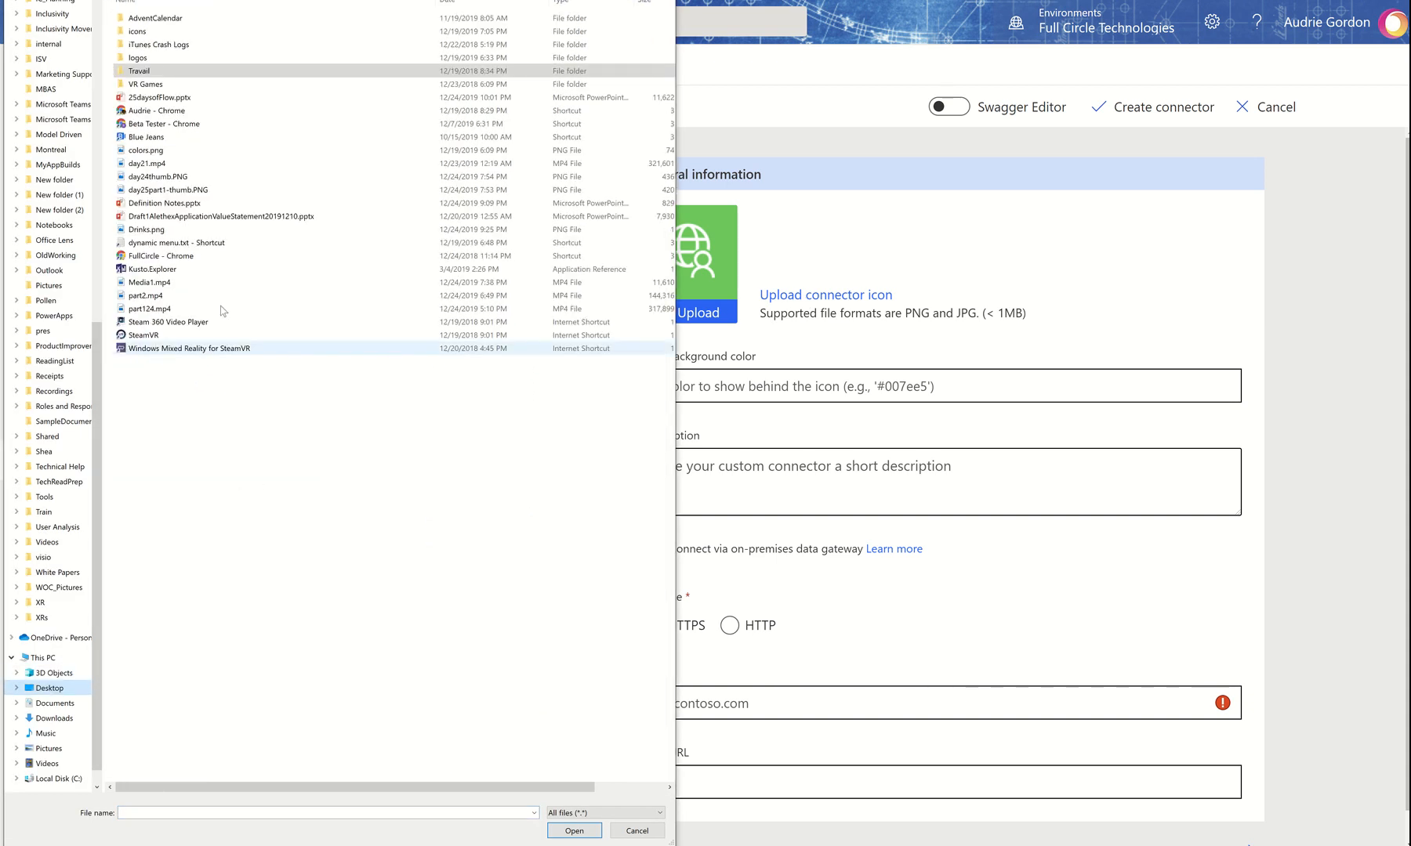
click(199, 232)
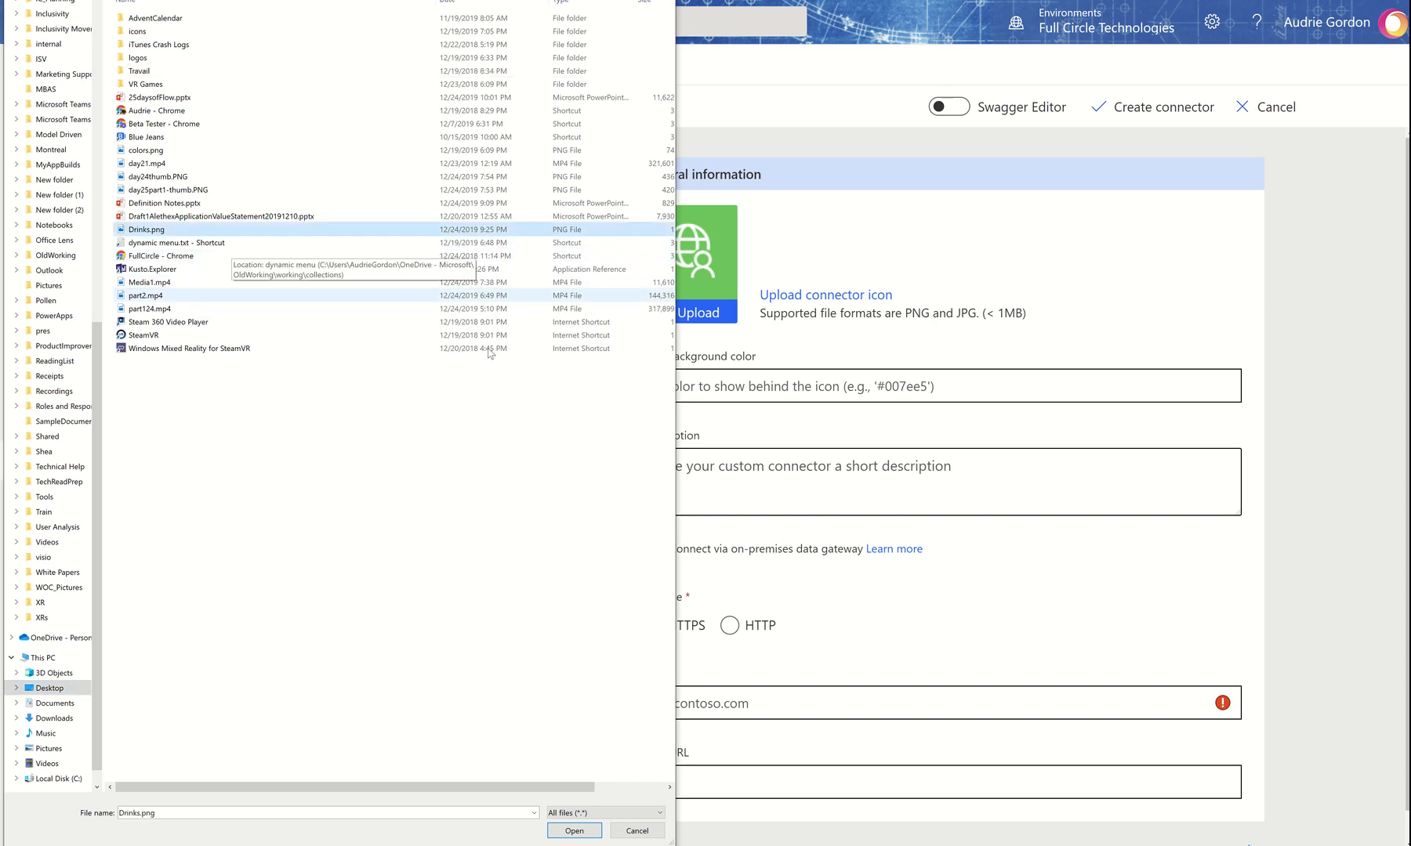
click(576, 830)
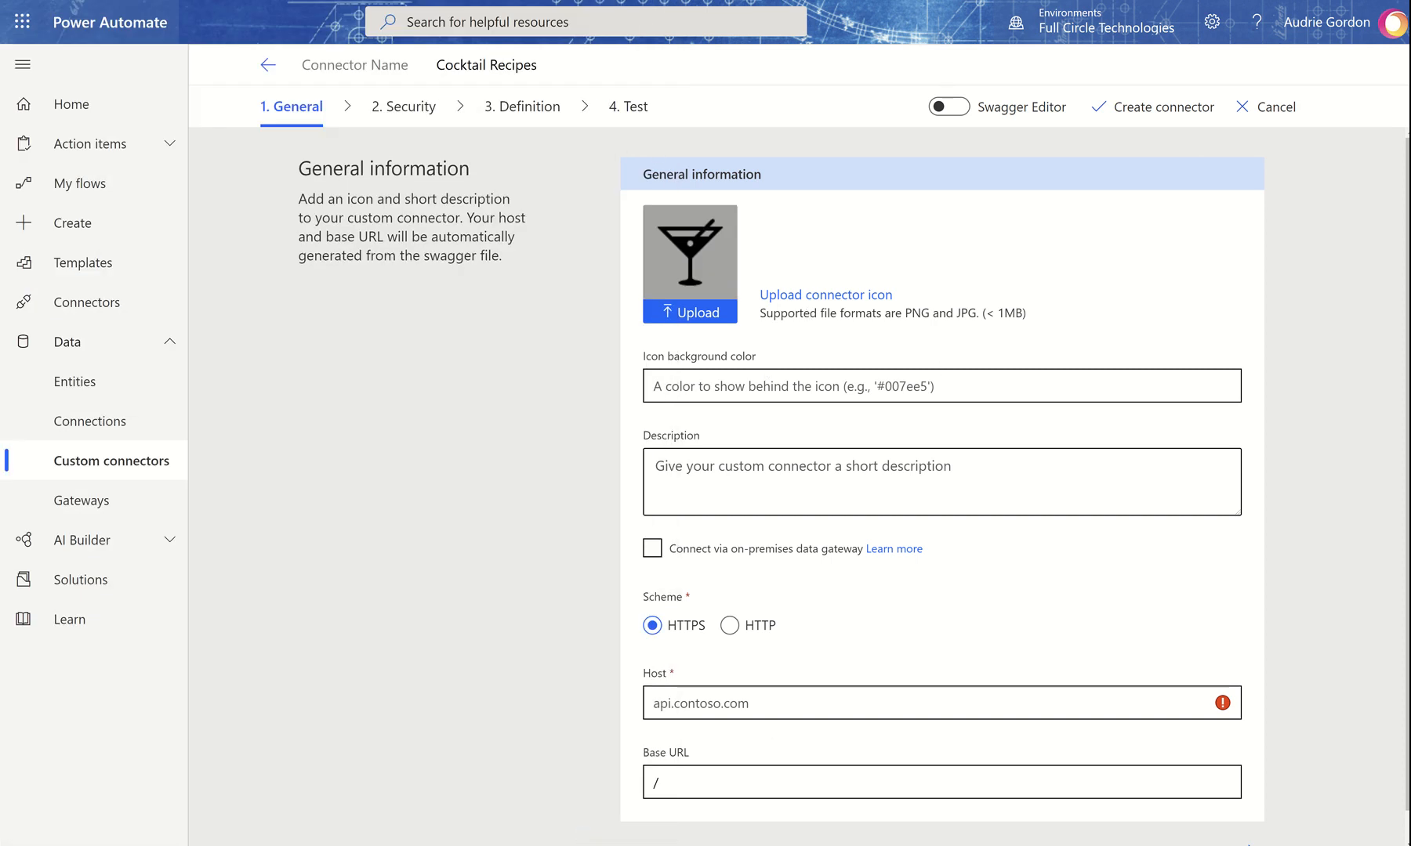
Step: Search the web for "hex colors" in a new browser page and open the 24K GOLD color palette on color-hex
key(ctrl+t)
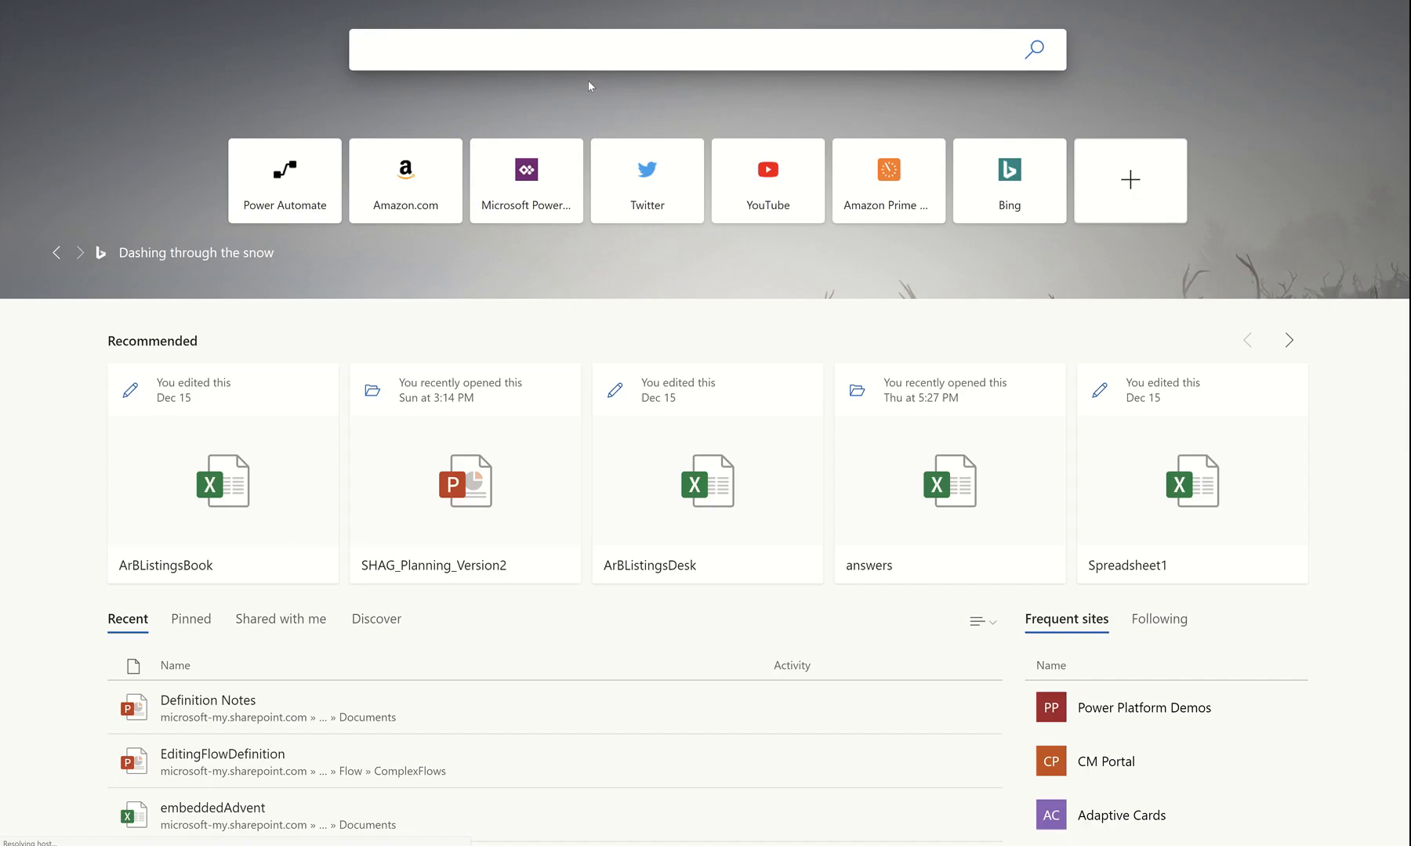
text(he)
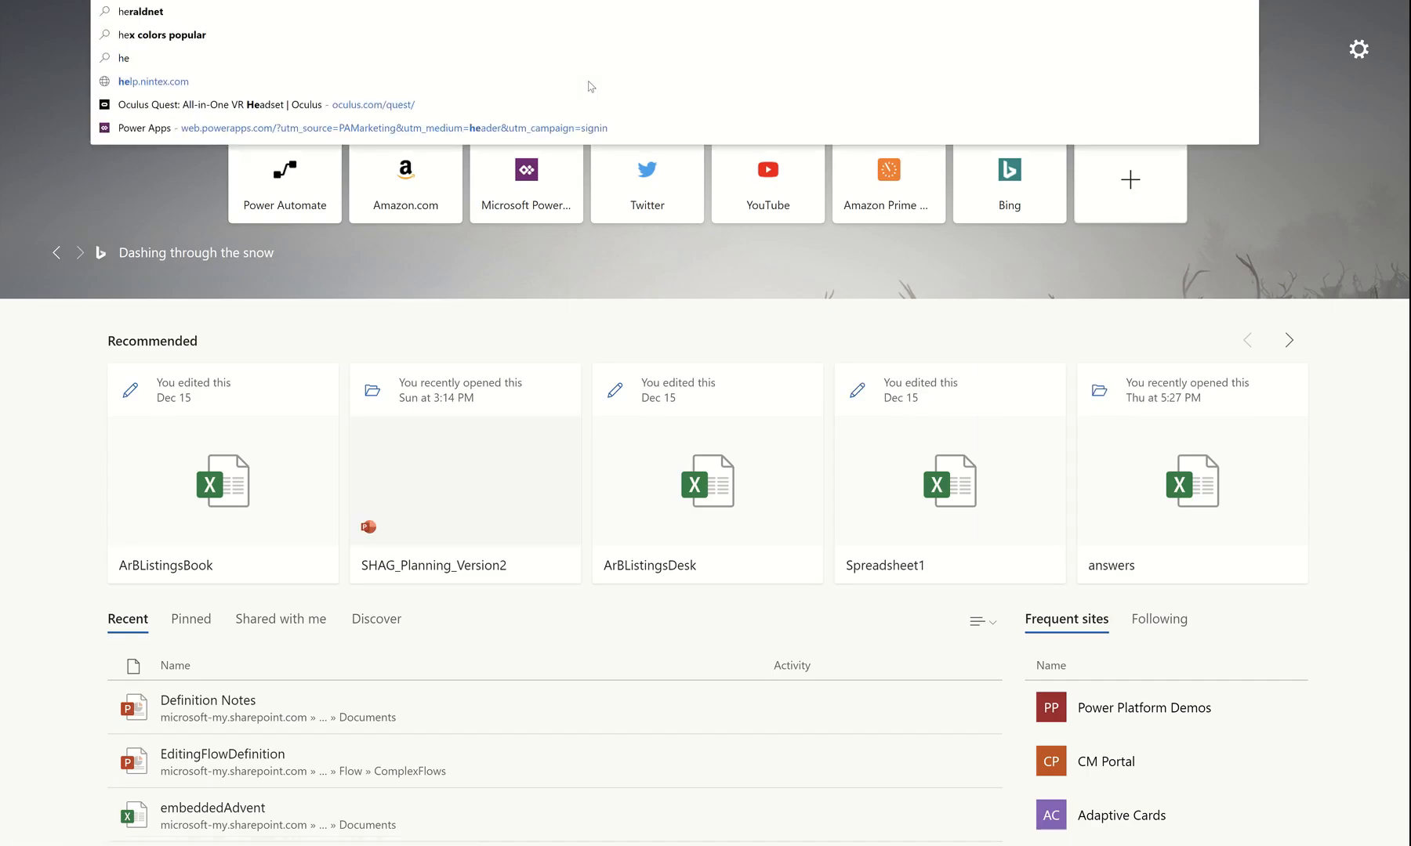
text(x colors)
key(Return)
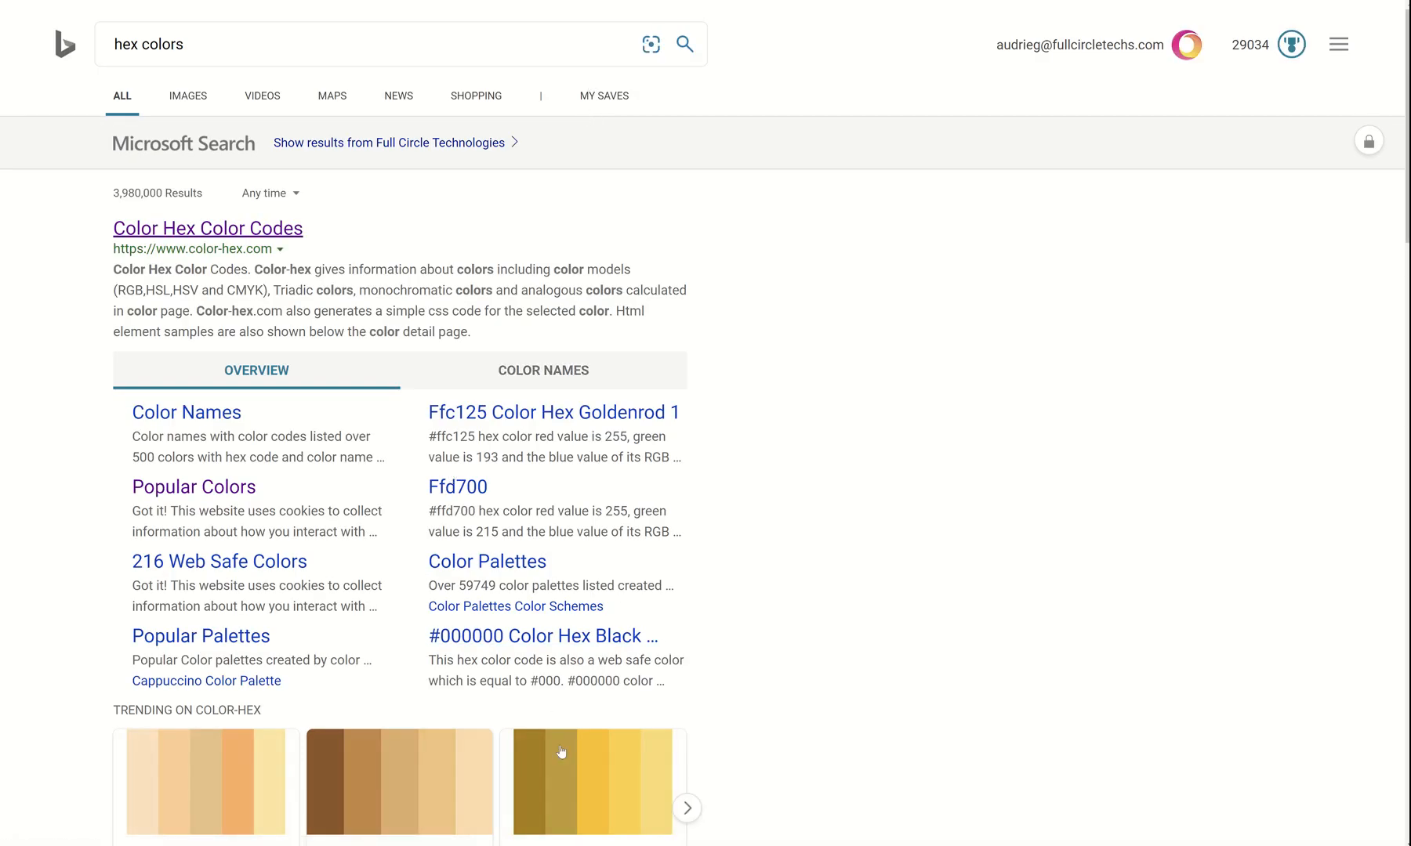
click(620, 780)
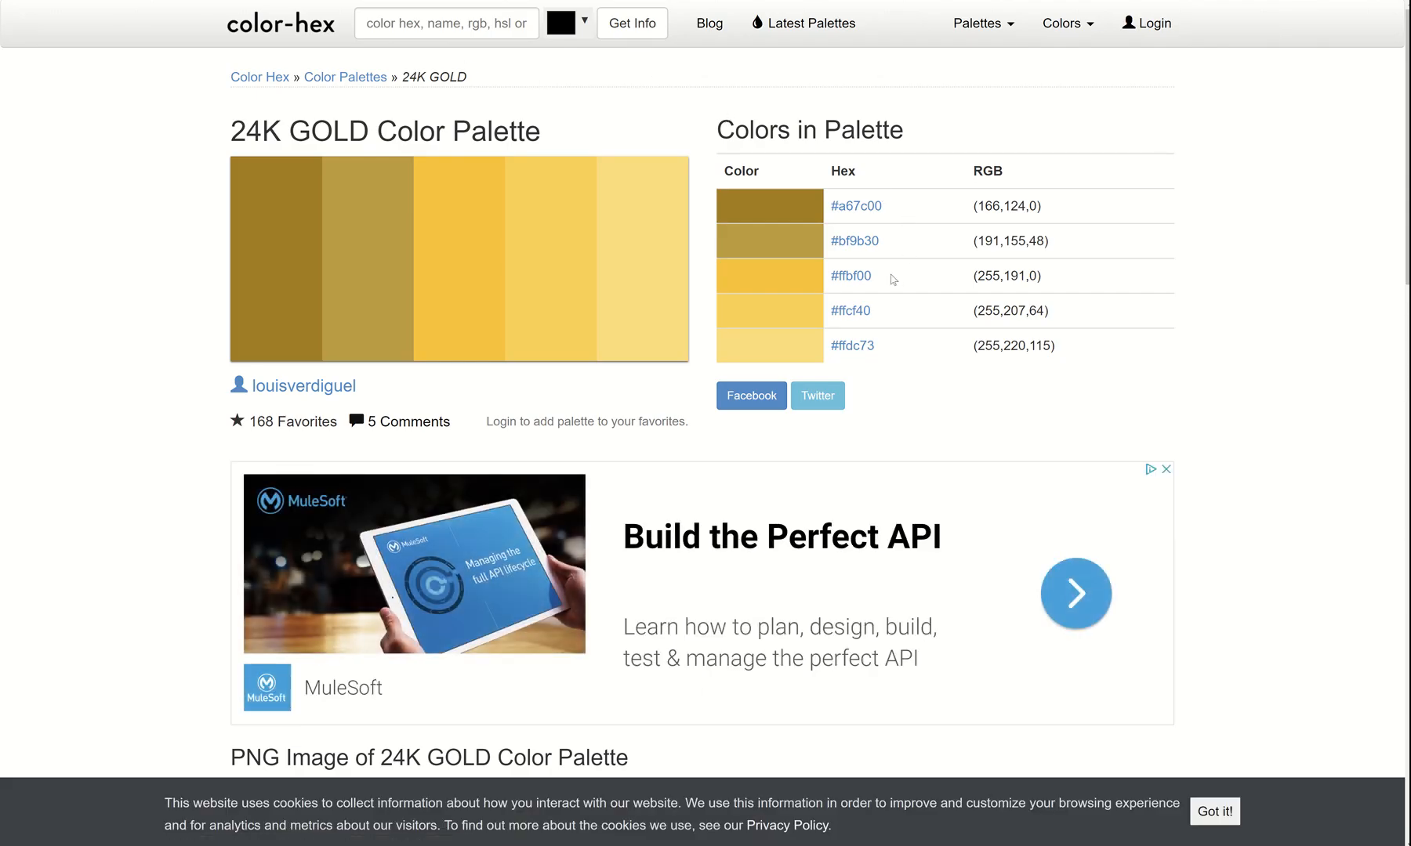
Step: Copy the hex code #bf9b30 from the palette and set it as the icon background color in Power Automate
drag(895, 242, 830, 242)
right_click(841, 244)
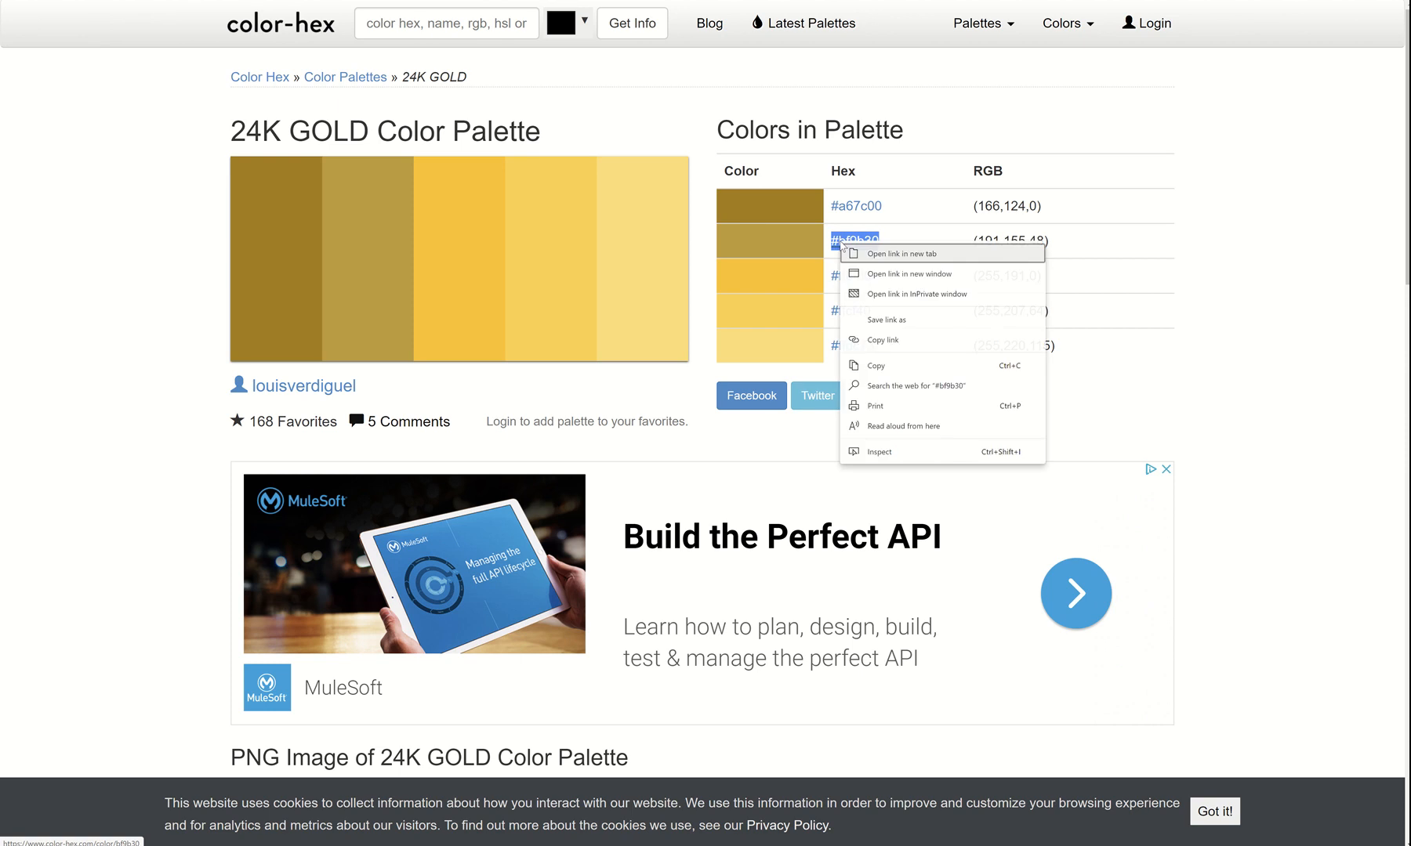
click(878, 366)
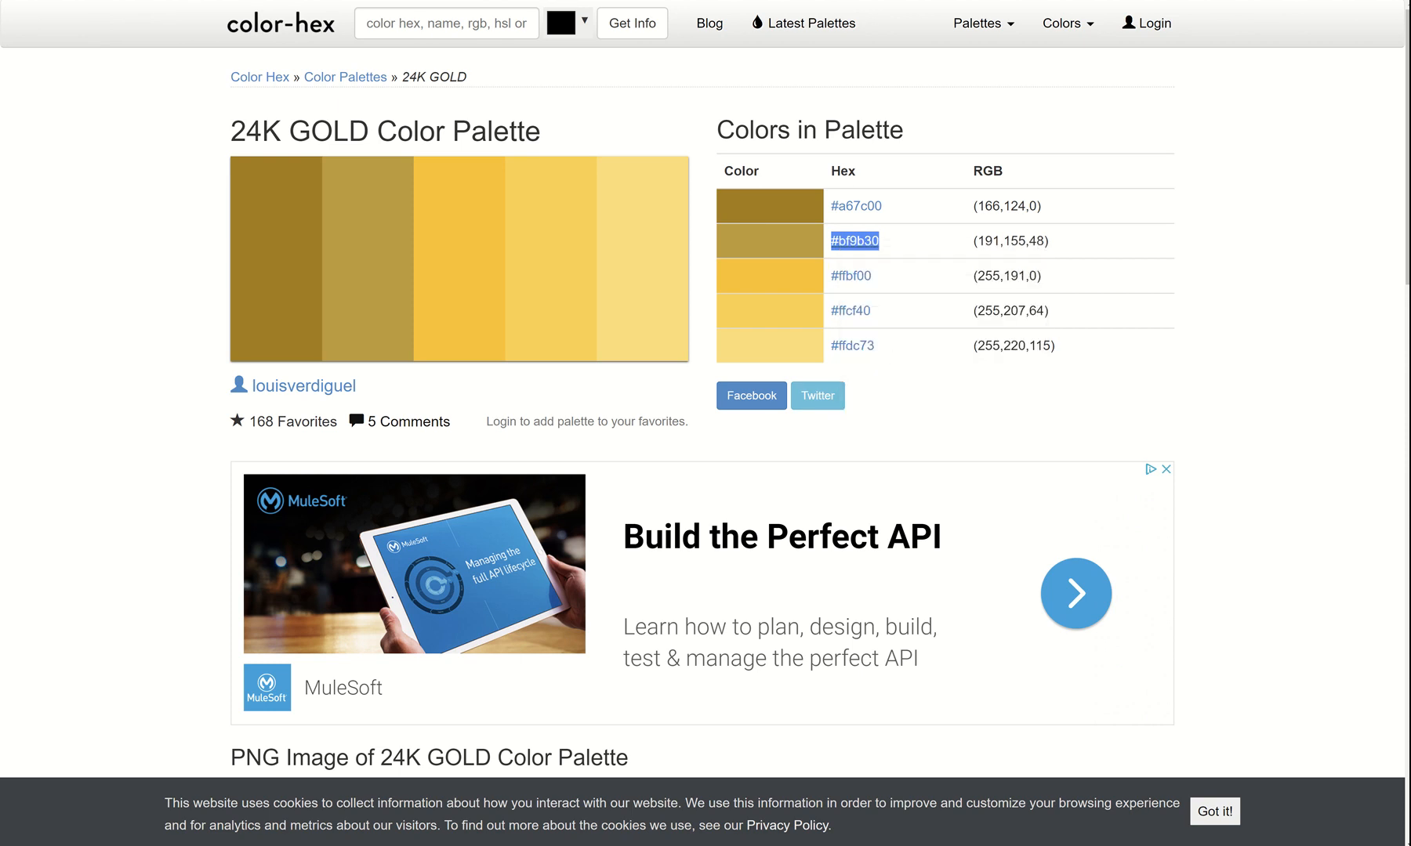
key(alt+Tab)
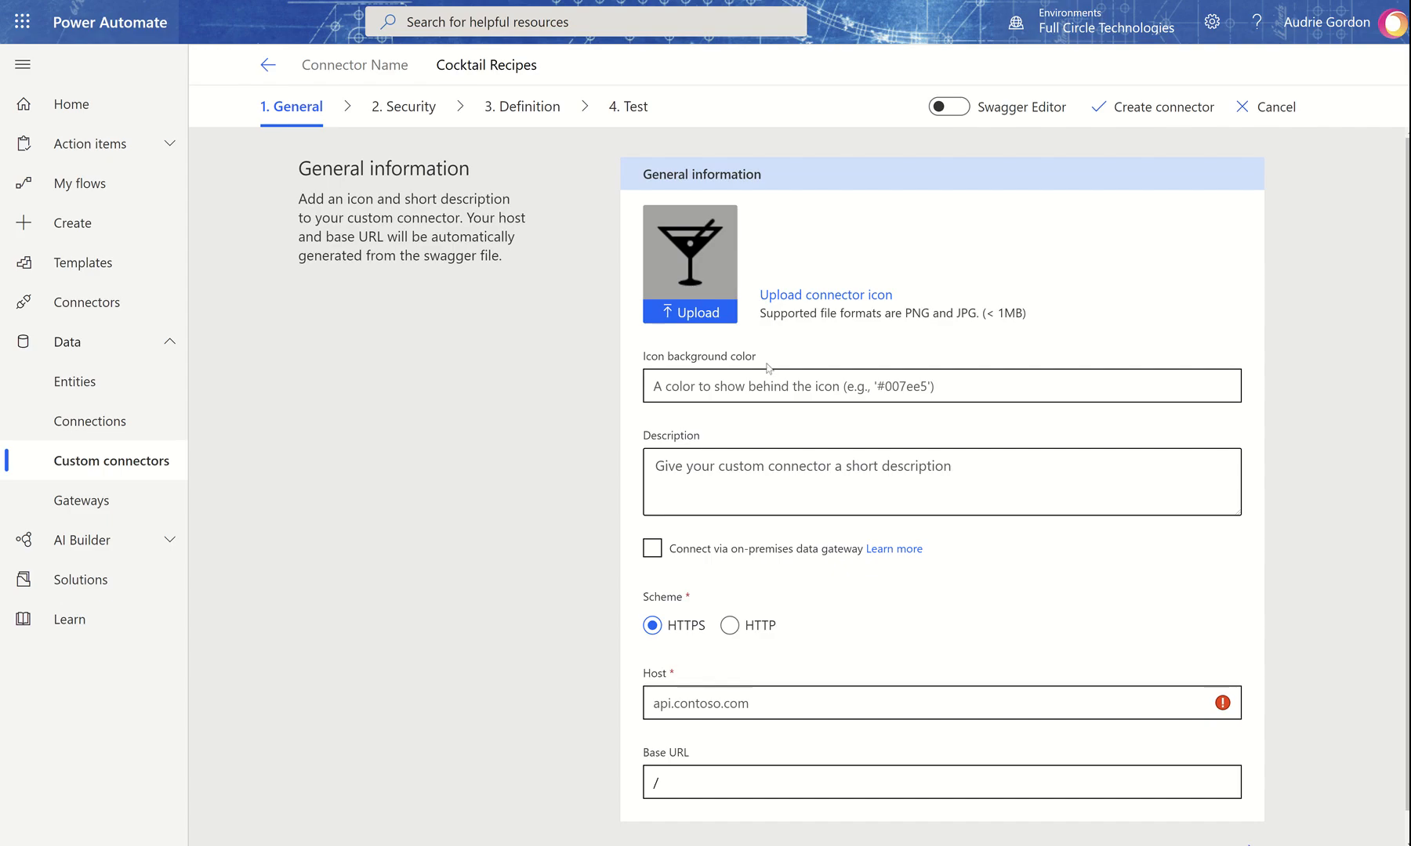
click(752, 387)
key(ctrl+v)
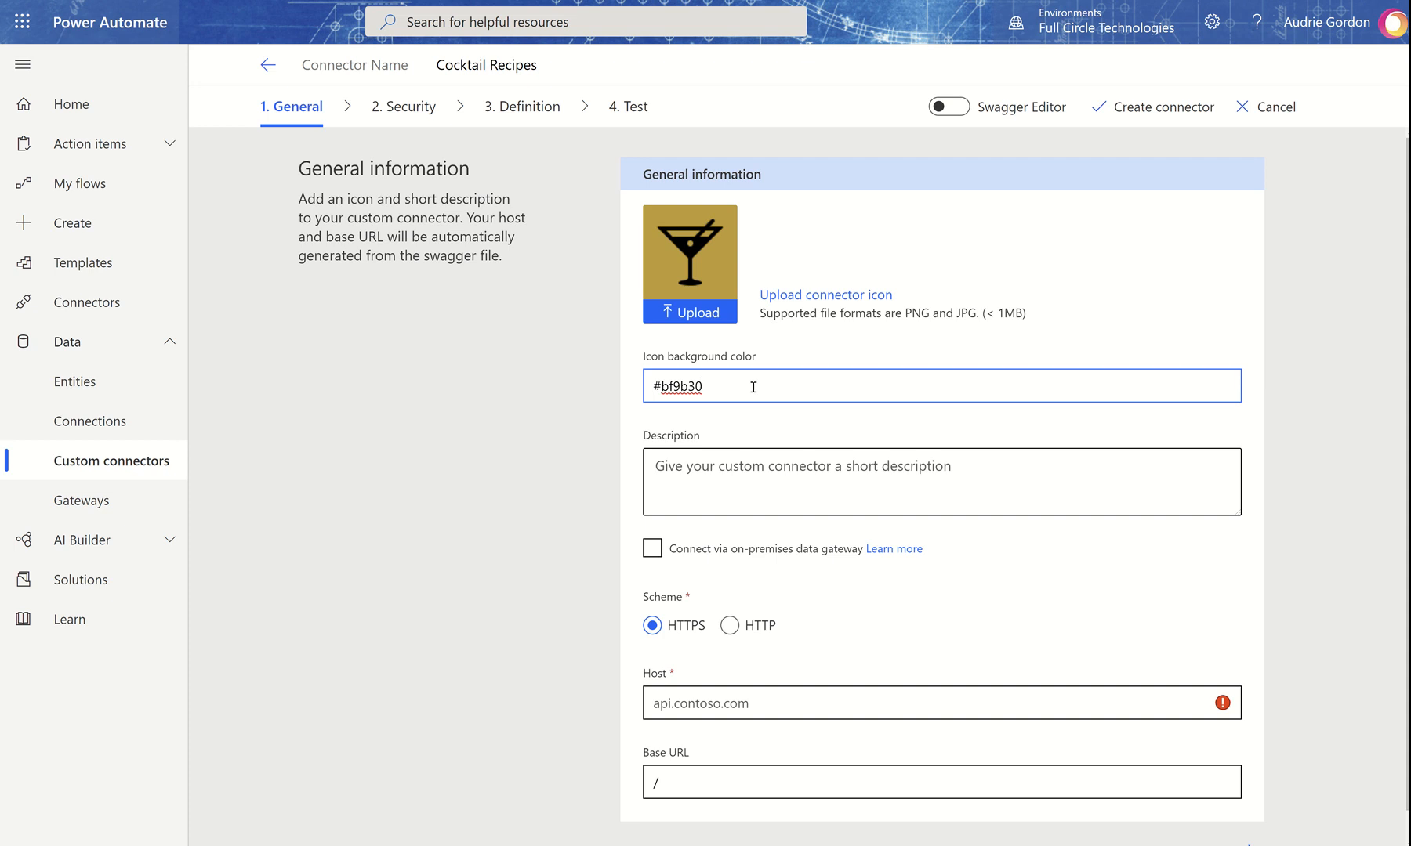
Step: Describe the connector as "This connector will enable you to look up cocktails and get recipes."
click(733, 466)
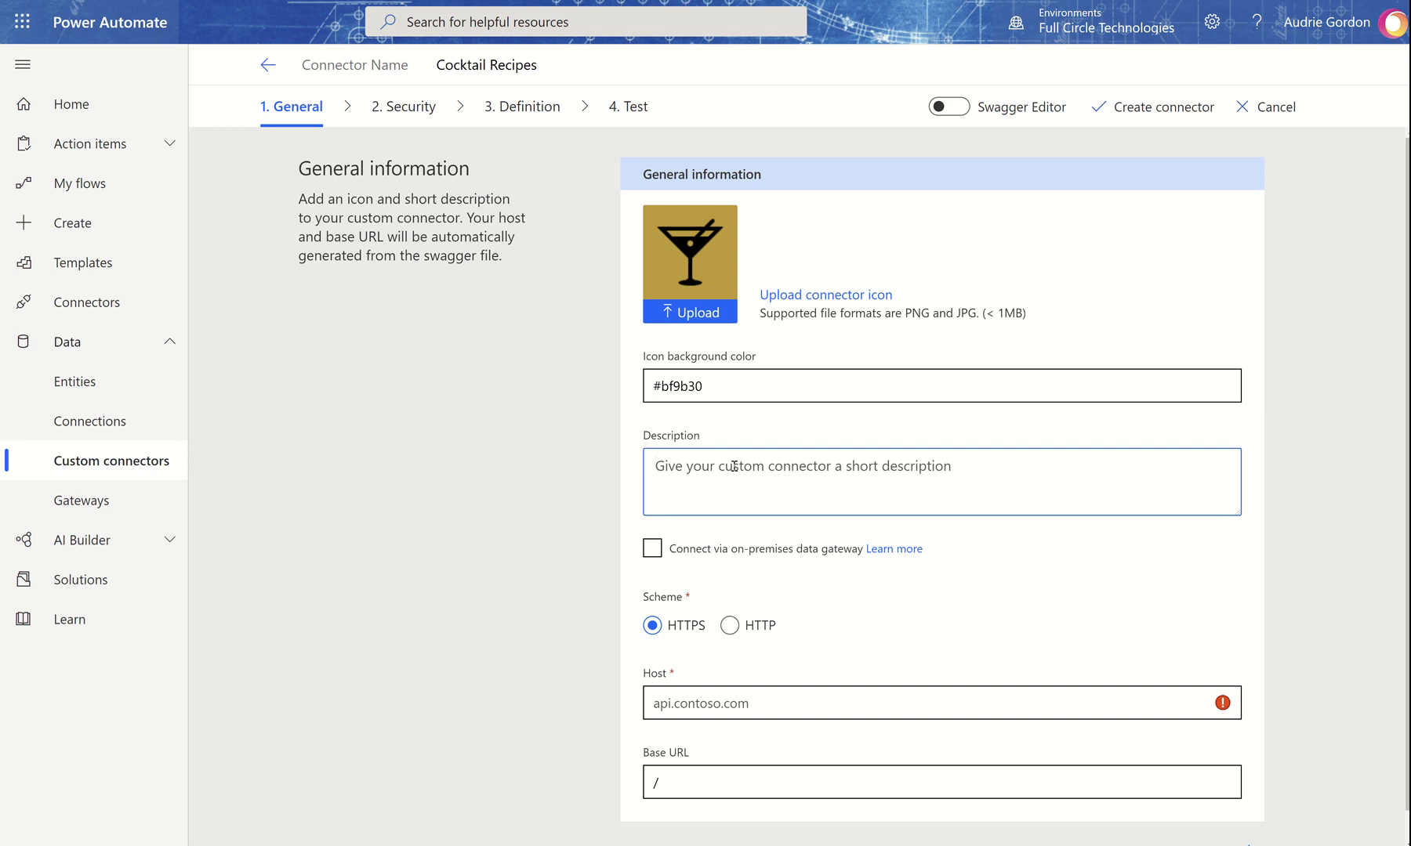
text(Look u)
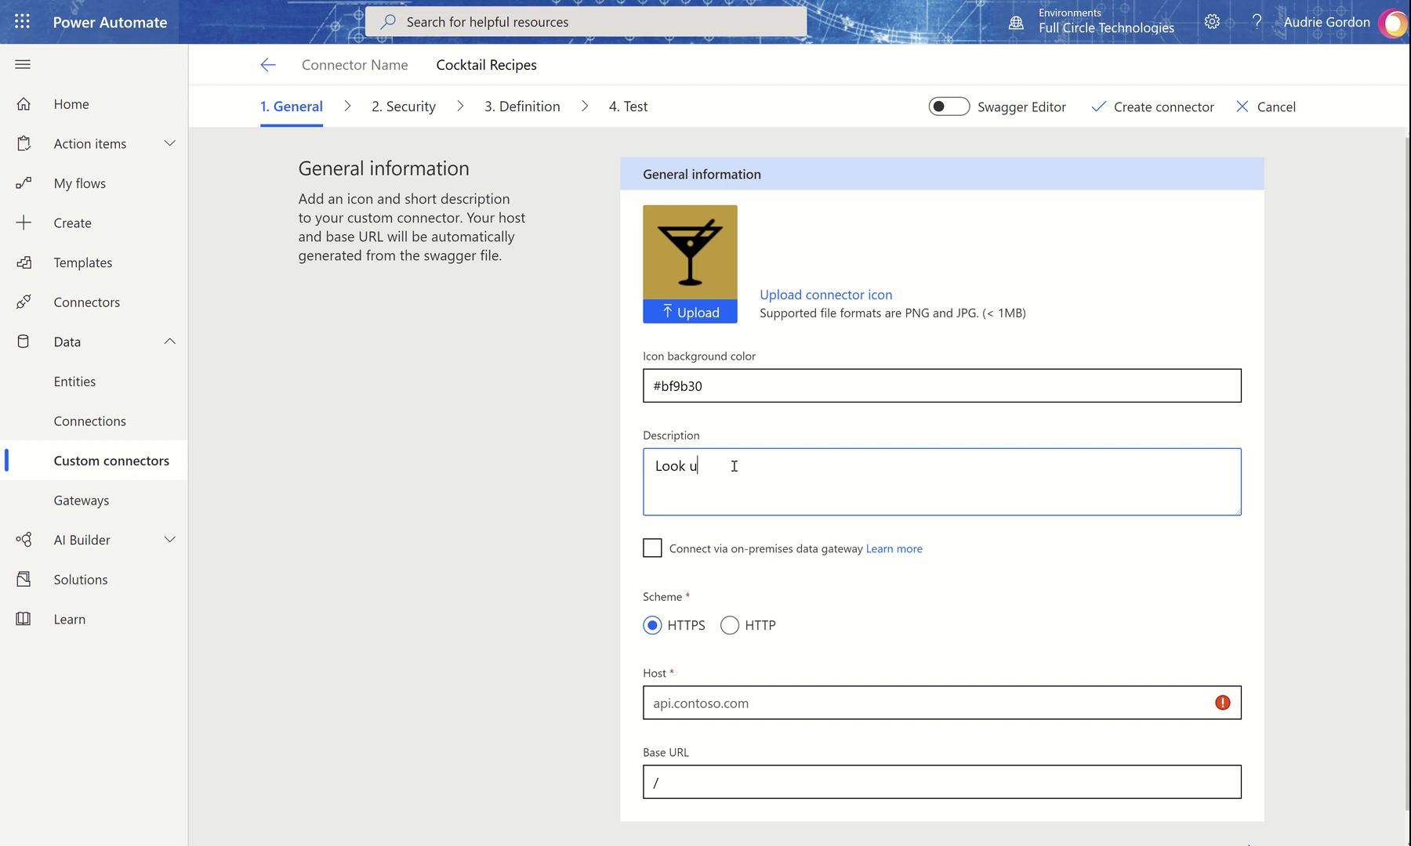
text(p cocktails and get receip)
key(BackSpace)
key(BackSpace)
key(BackSpace)
text(ipesThis connector)
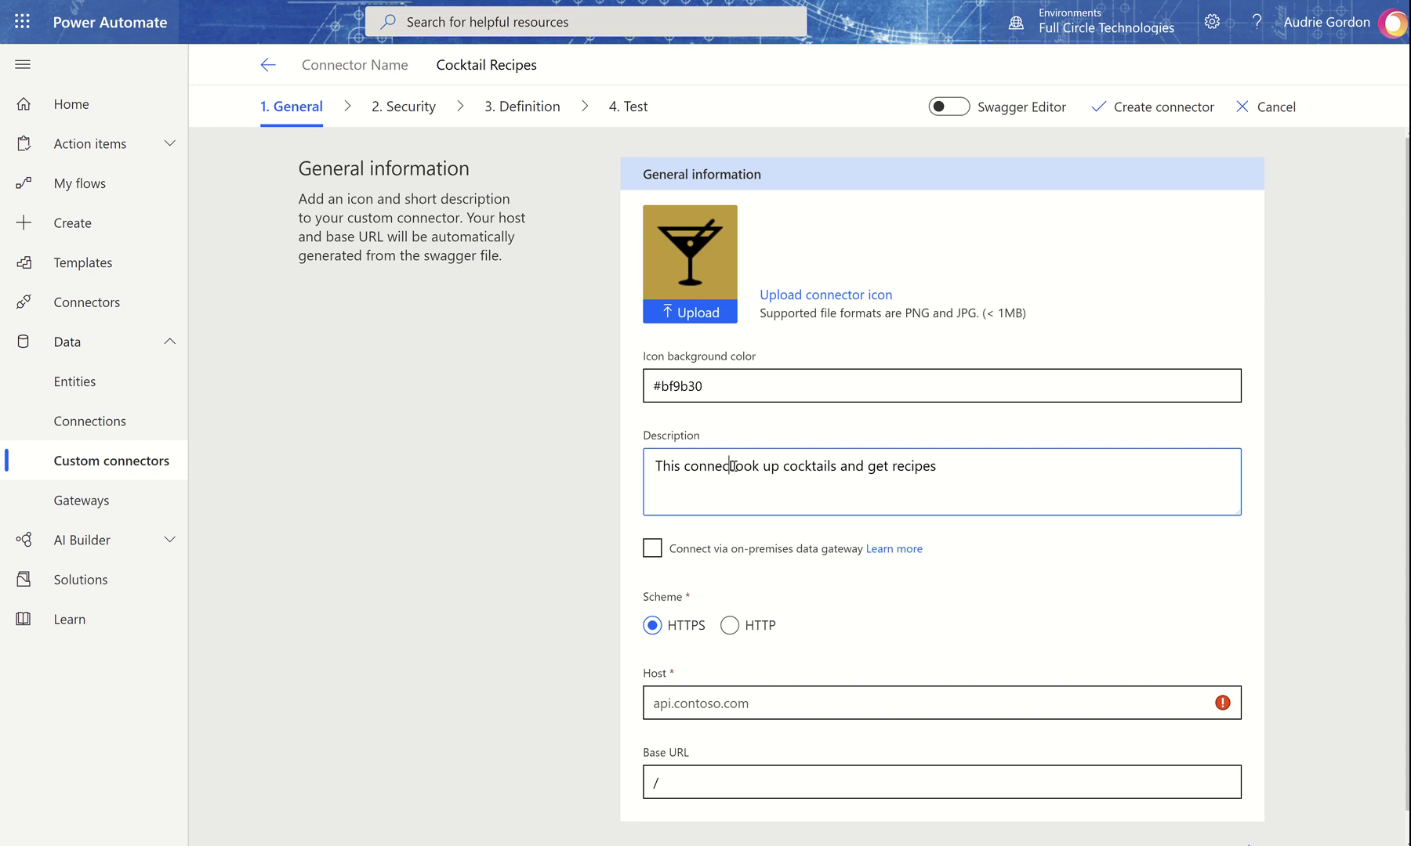
text( will enable )
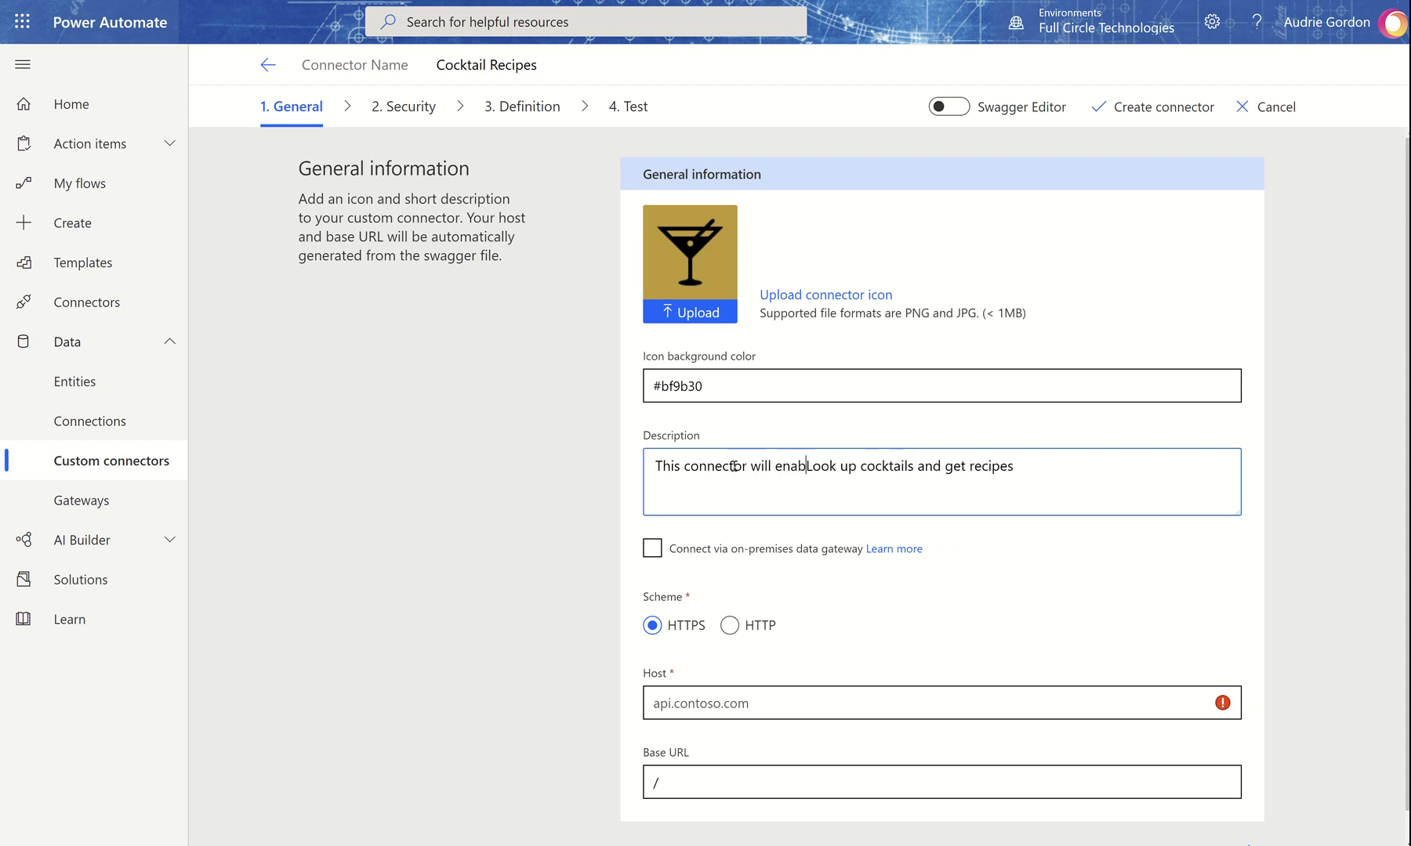
text(you to)
key(Delete)
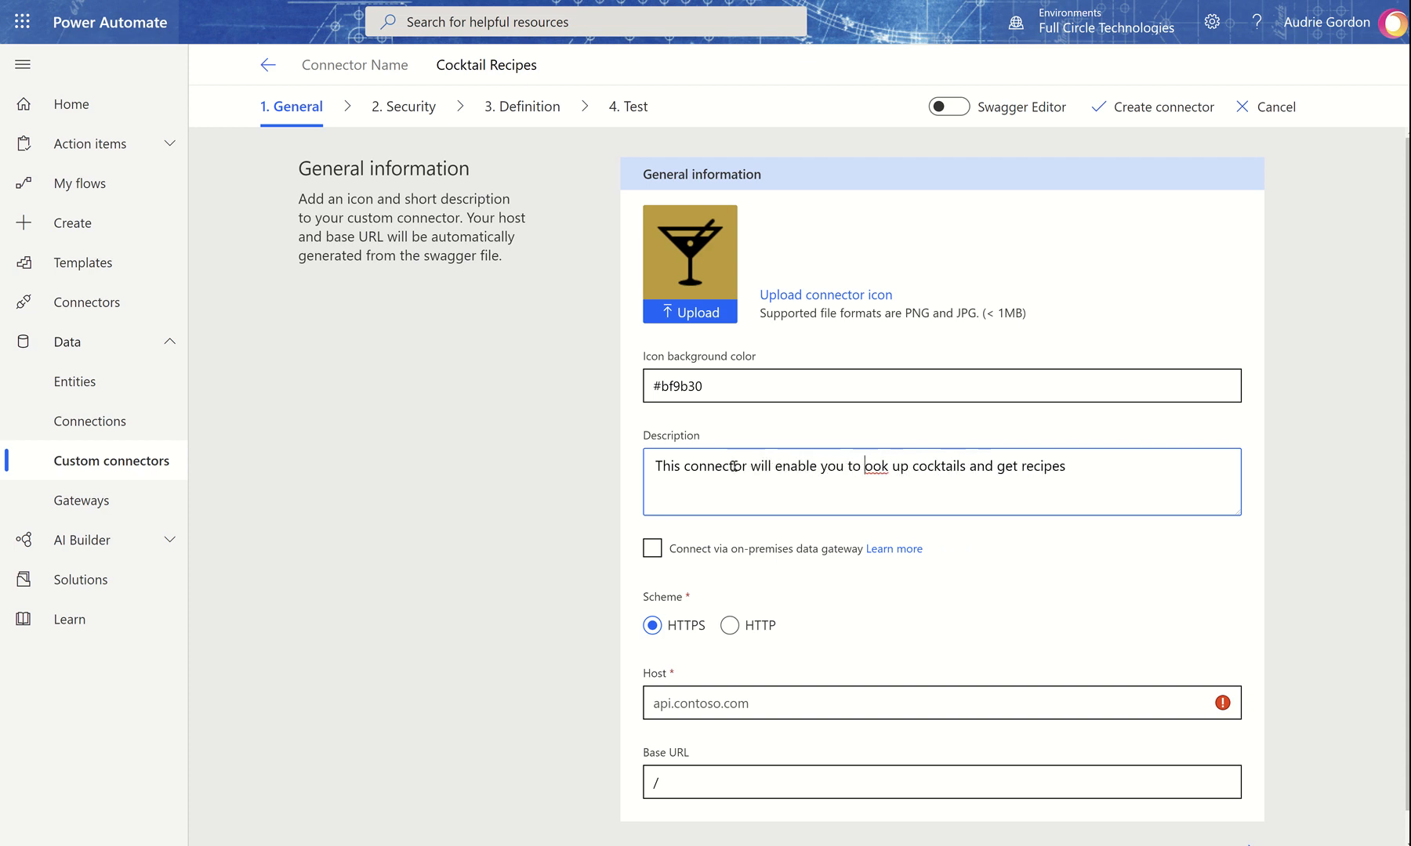
text(l)
click(1073, 497)
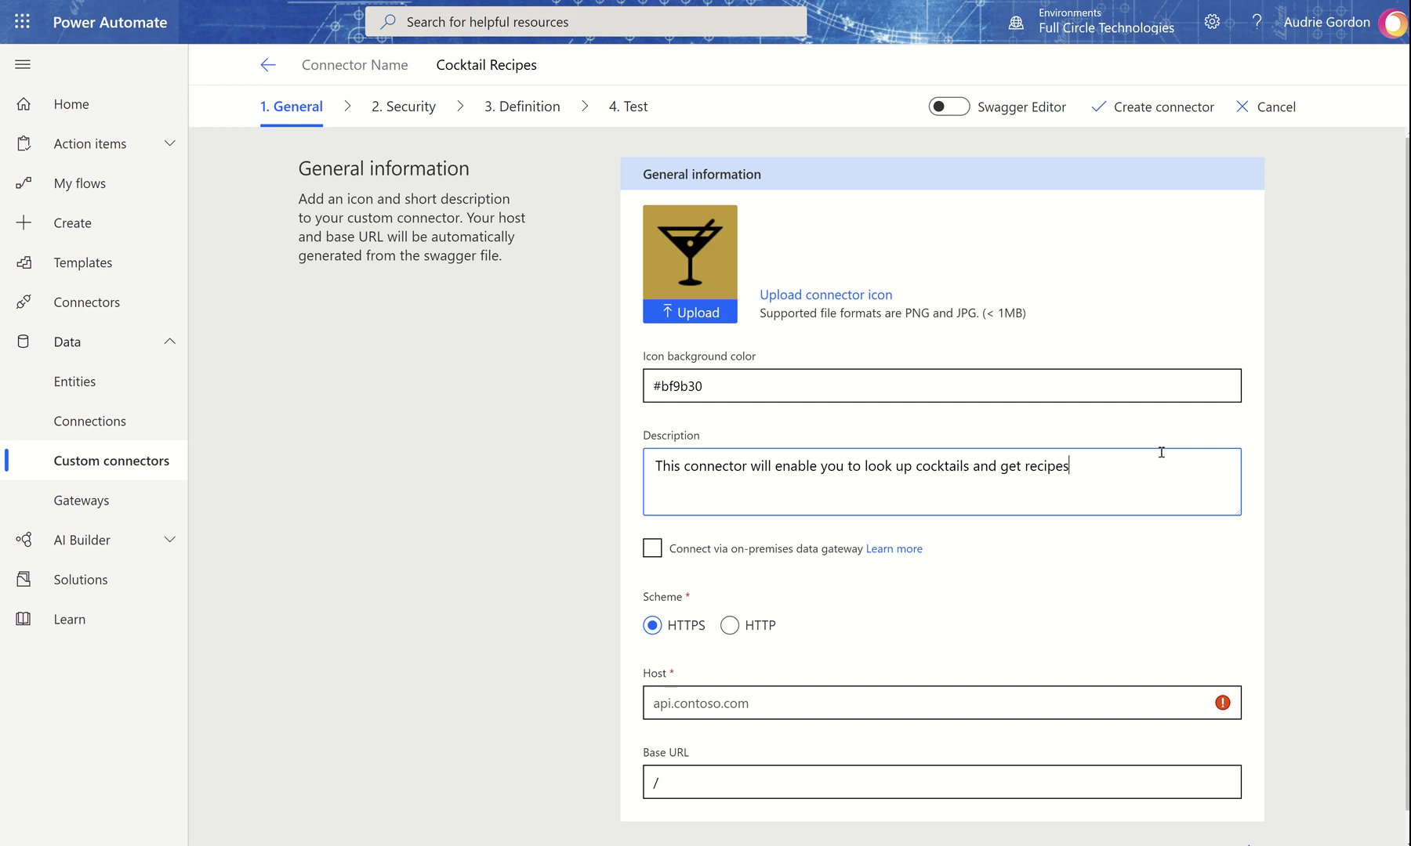
text(.)
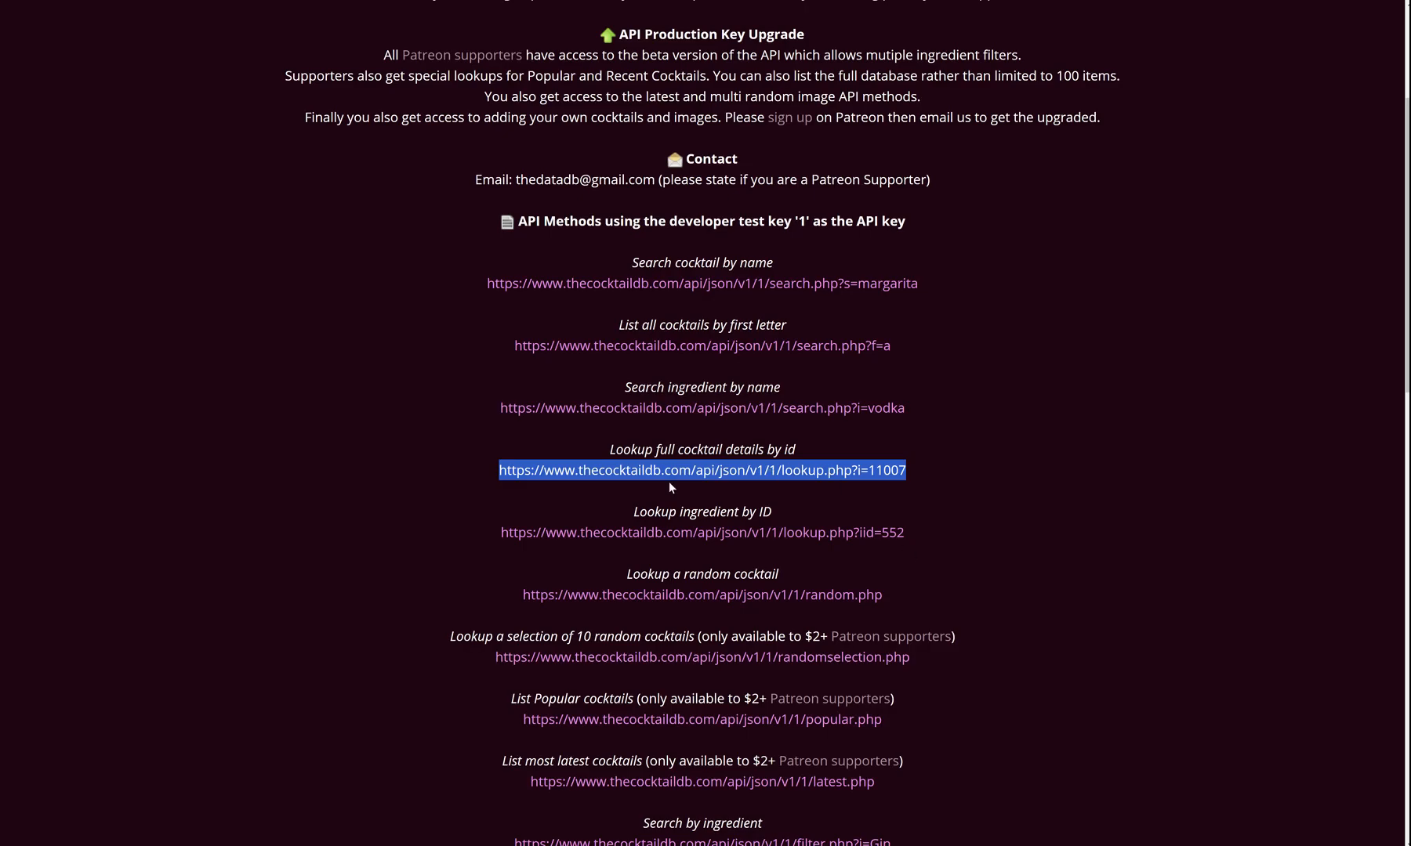
Step: Switch to TheCocktailDB's API page and copy the Vodka example URL listed under Search by ingredient
drag(905, 409, 499, 409)
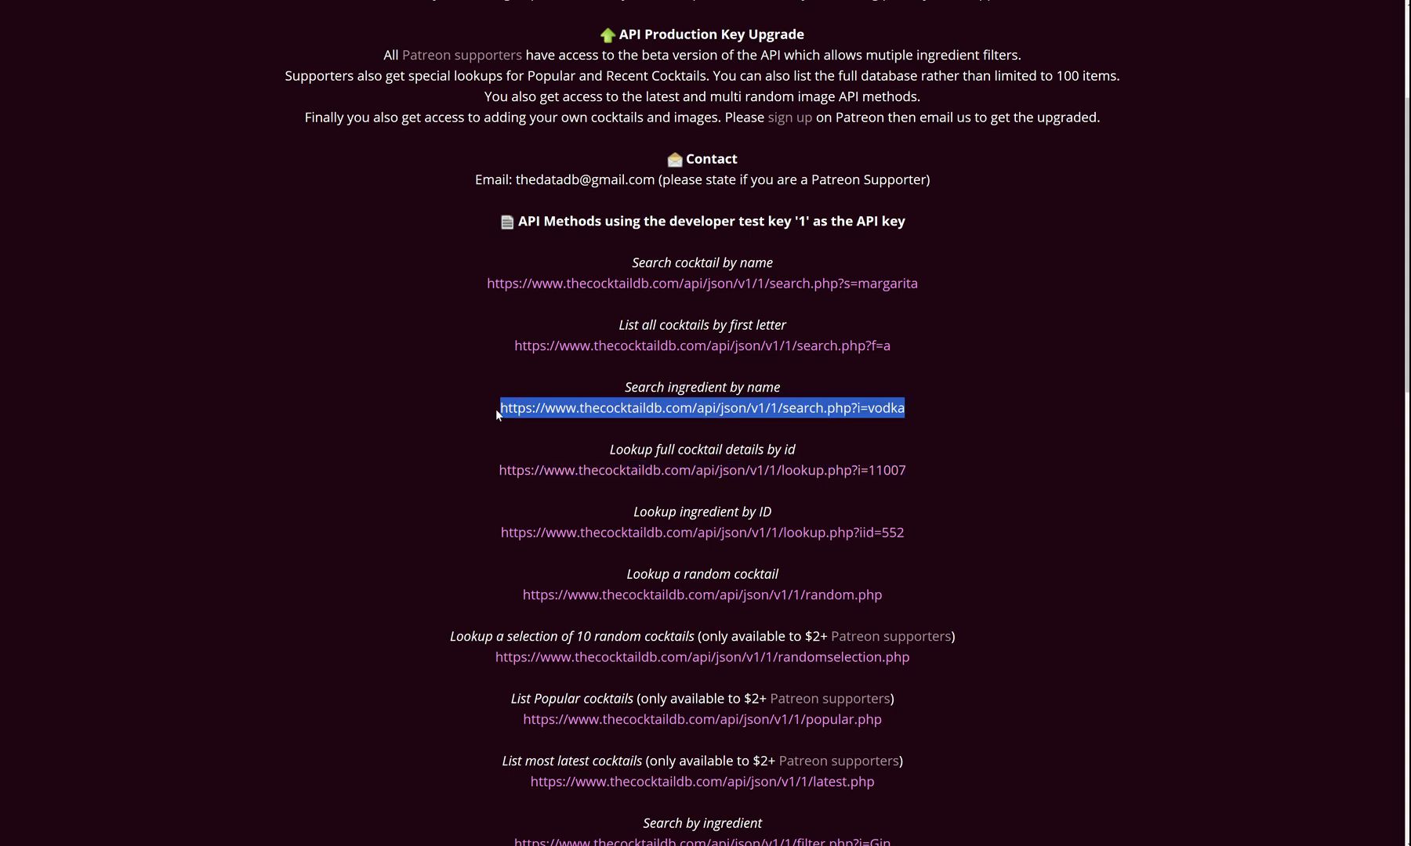
scroll(905, 492, down, 3)
scroll(905, 499, down, 3)
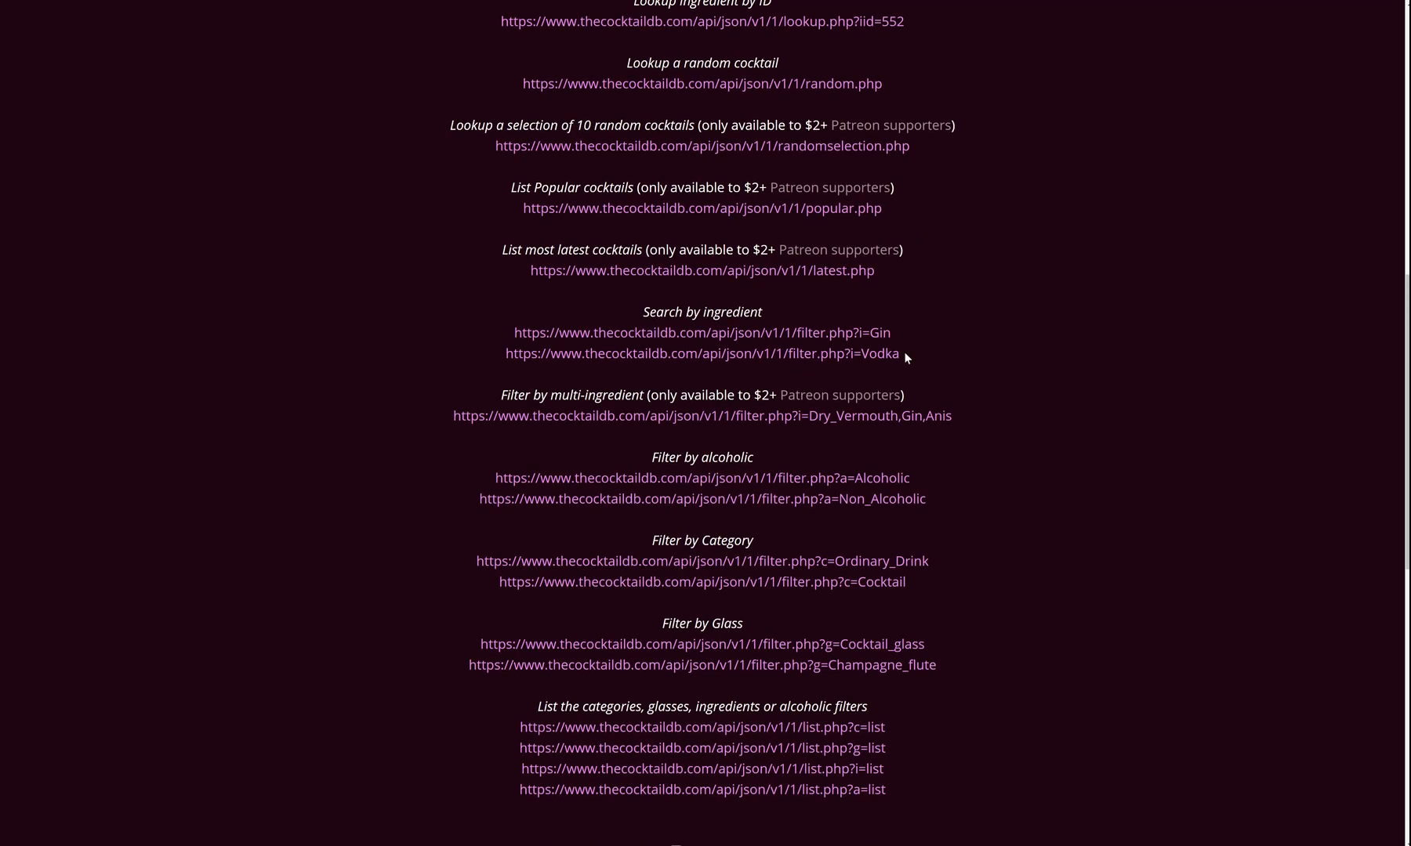
drag(896, 358, 502, 359)
key(ctrl+c)
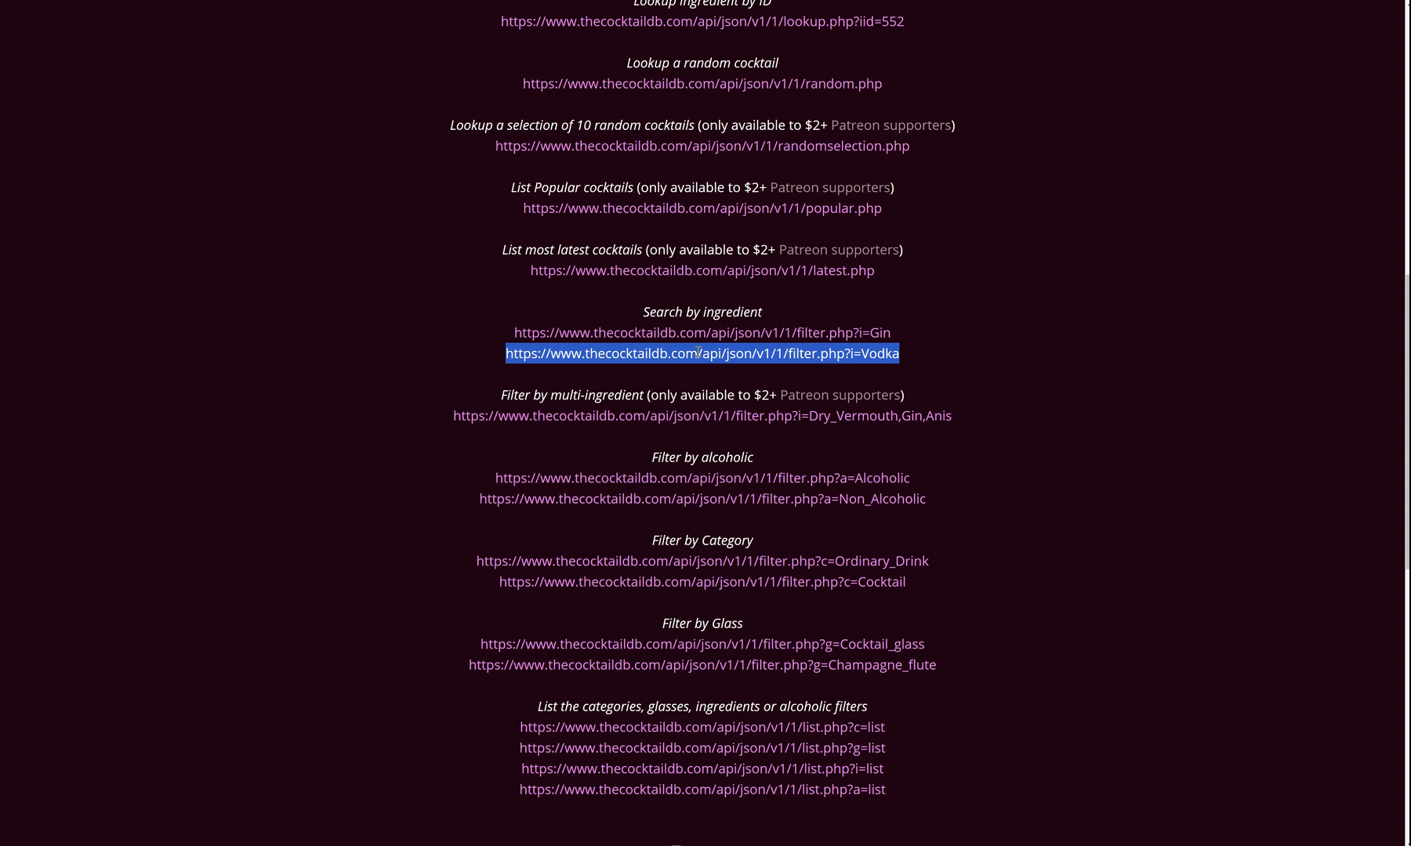
scroll(925, 356, up, 5)
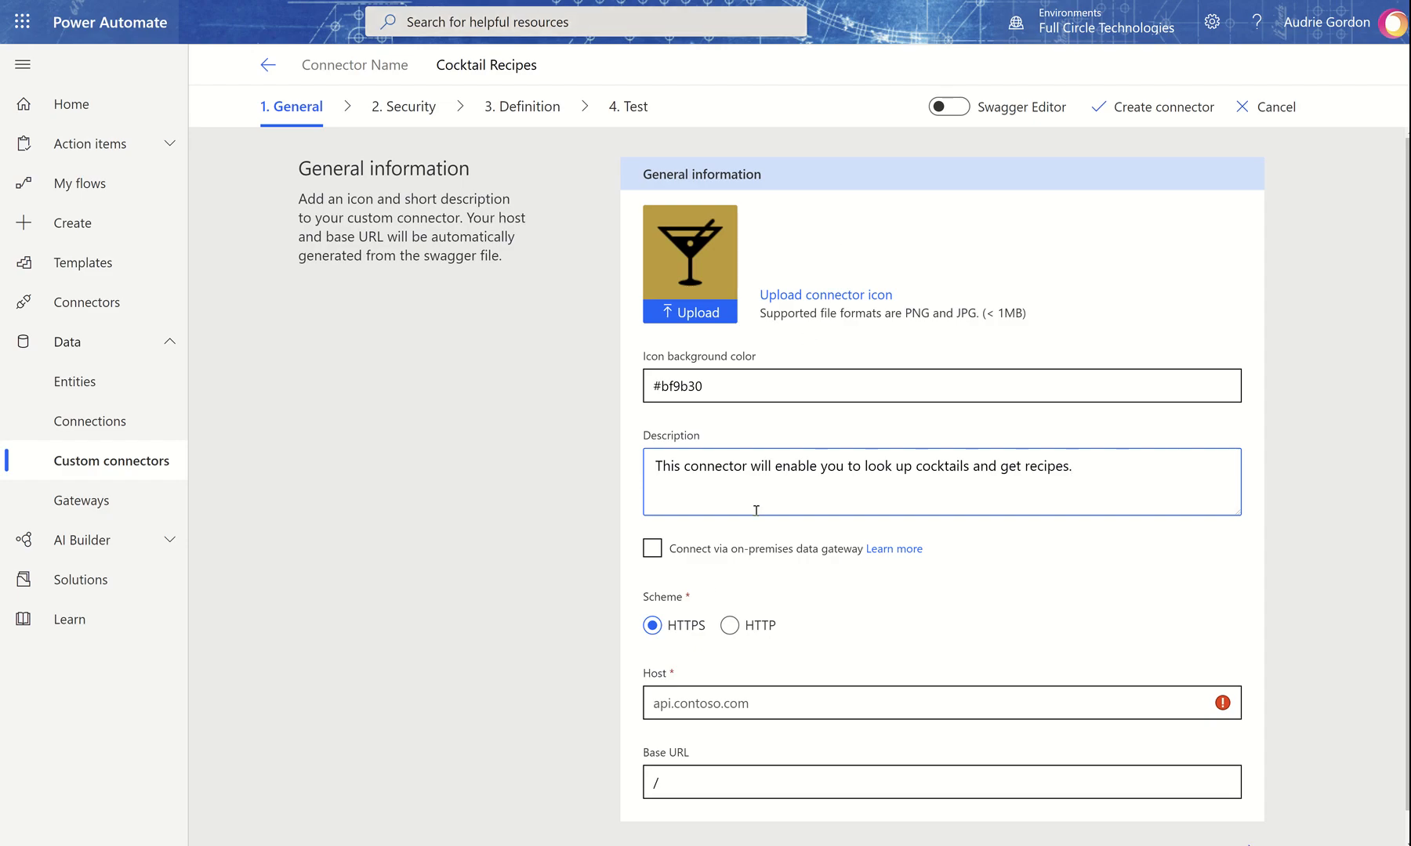
scroll(699, 649, down, 1)
click(675, 672)
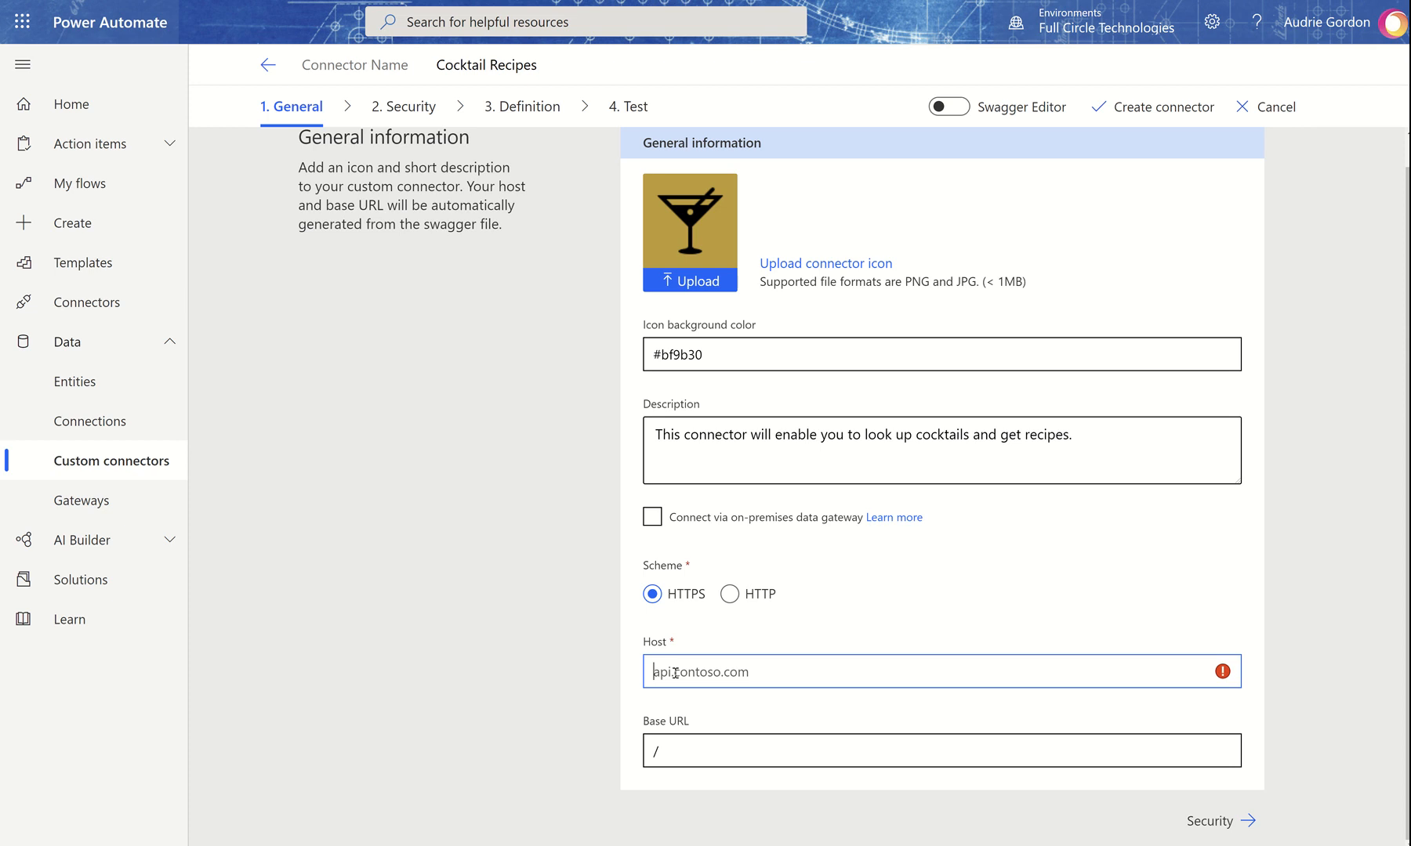
key(ctrl+v)
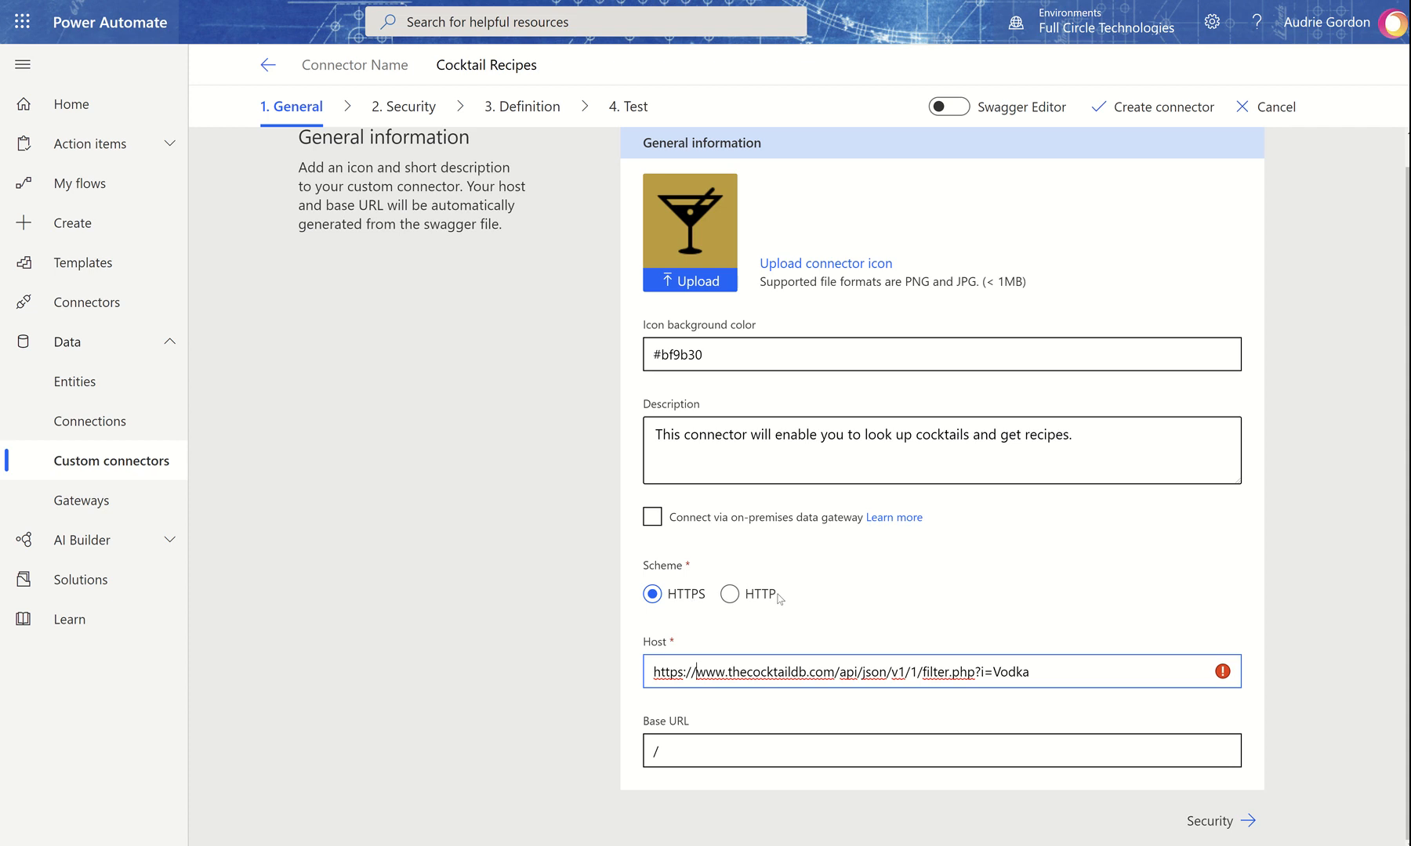
drag(699, 671, 625, 675)
key(BackSpace)
click(795, 679)
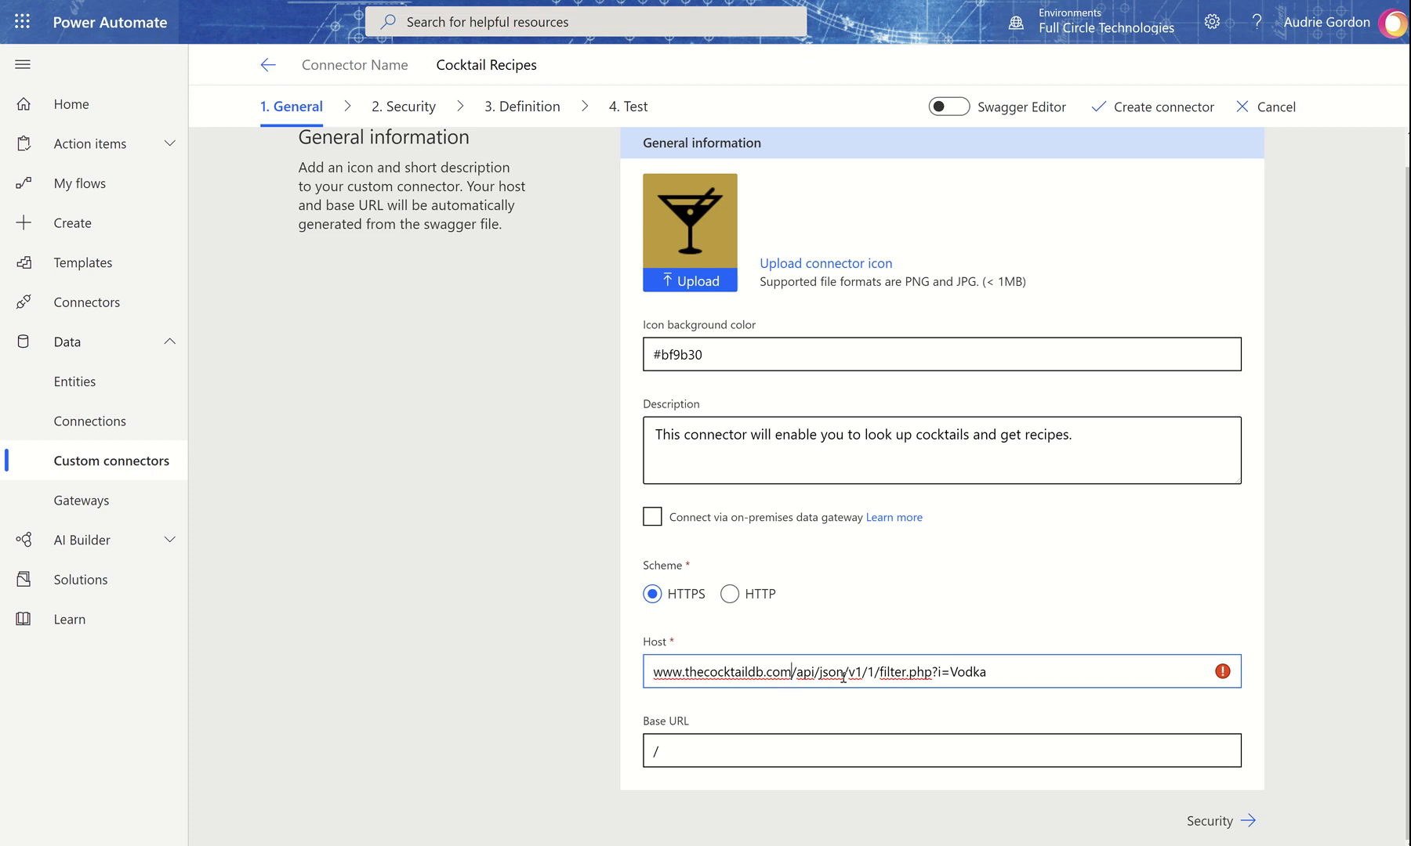
shift+click(1087, 677)
mouse_move(1220, 674)
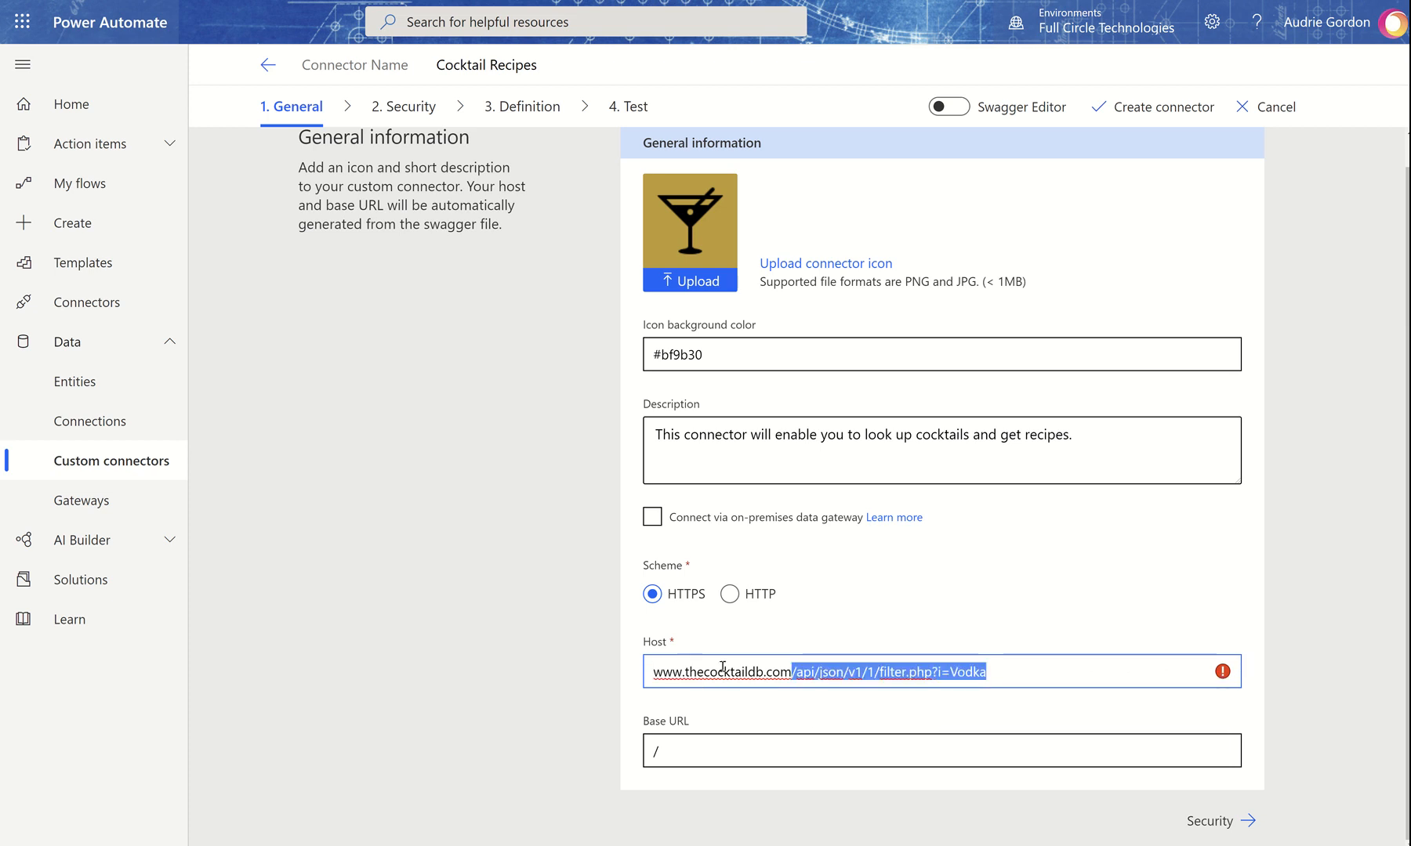
key(BackSpace)
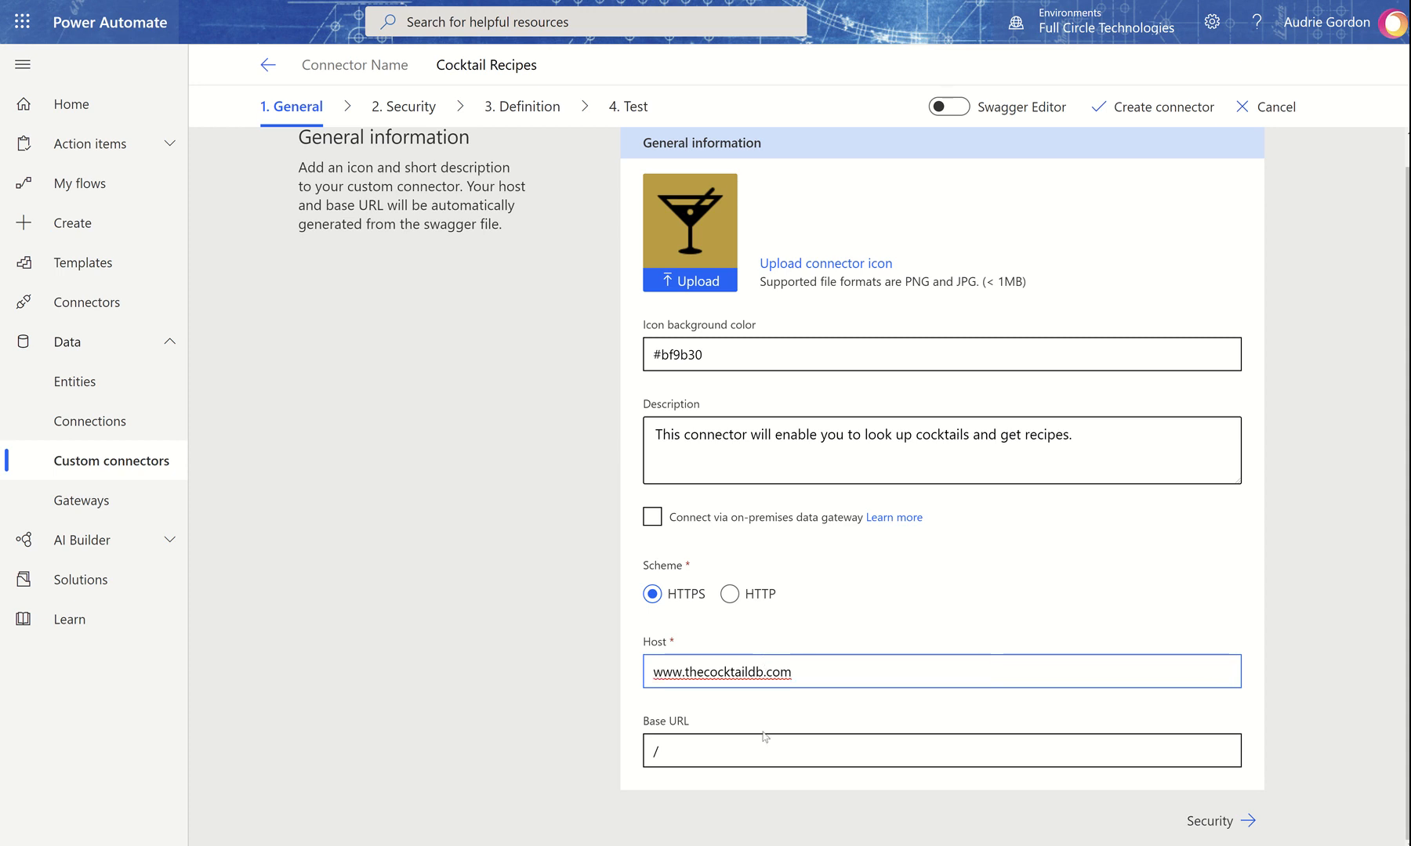
Step: Paste the copied URL as the connector's base URL and reduce it to /api/json/v1/1/
drag(729, 757, 426, 751)
key(ctrl+v)
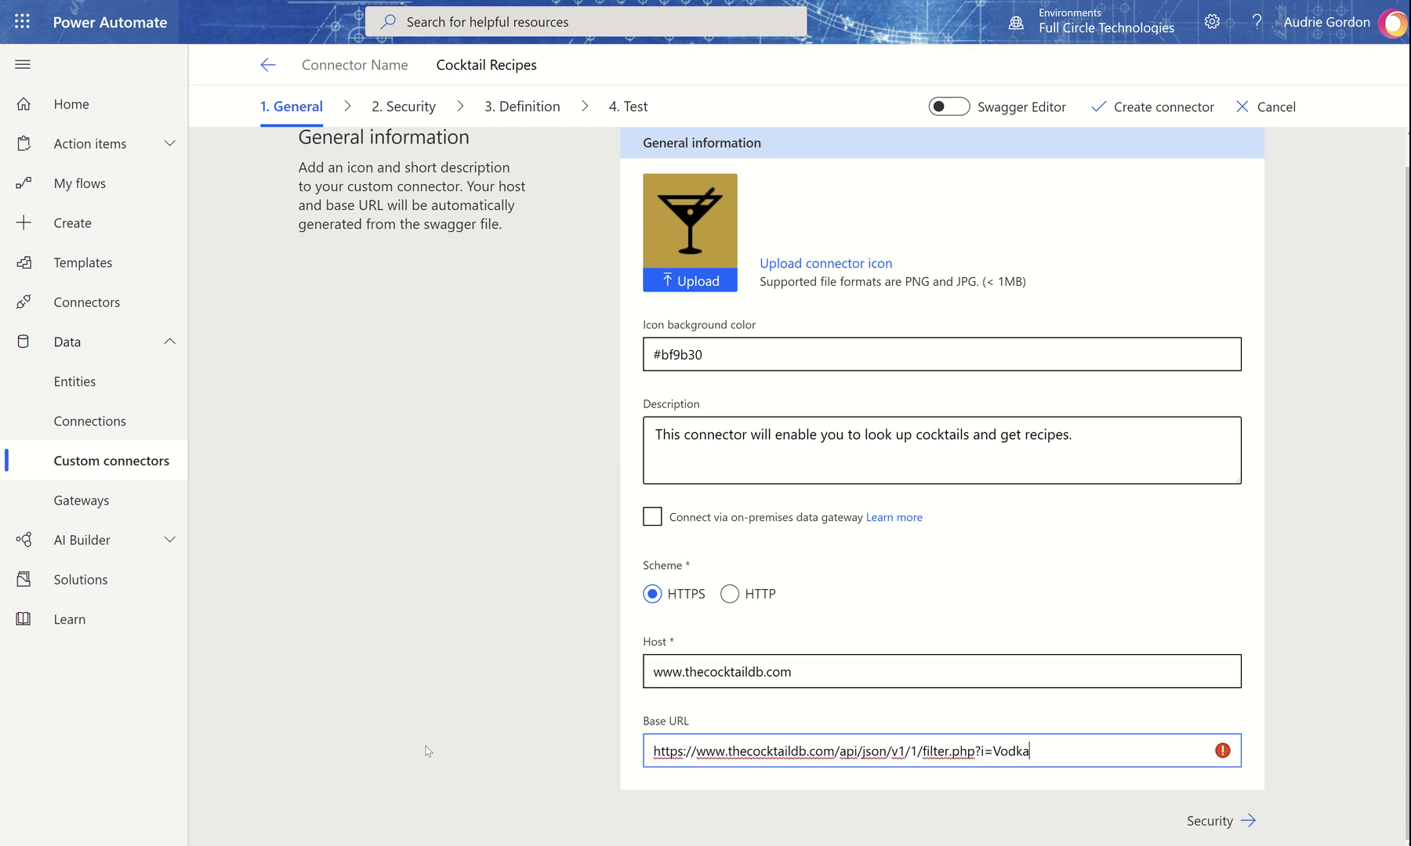
drag(839, 753, 524, 744)
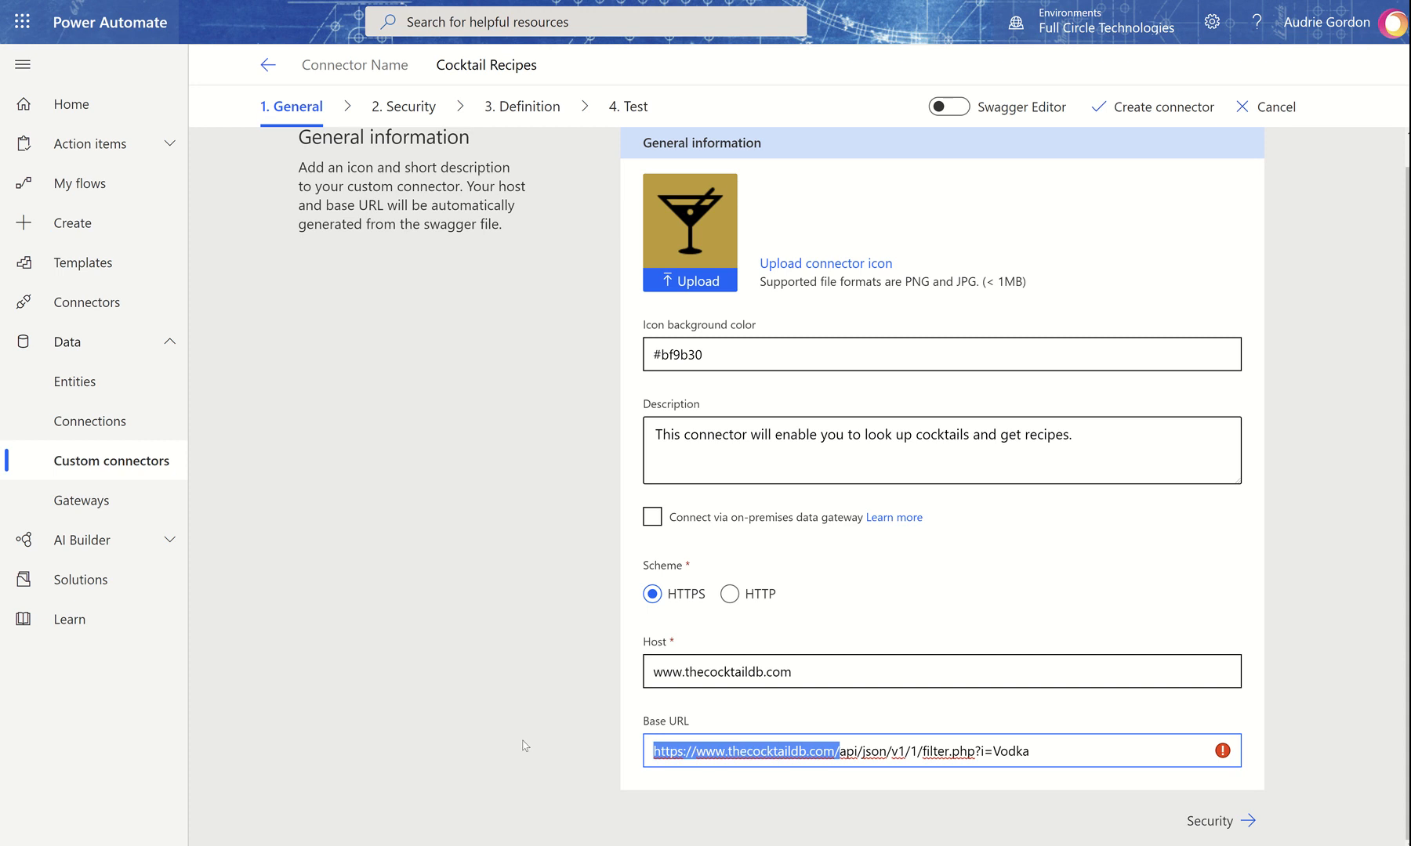
drag(839, 751, 483, 756)
key(BackSpace)
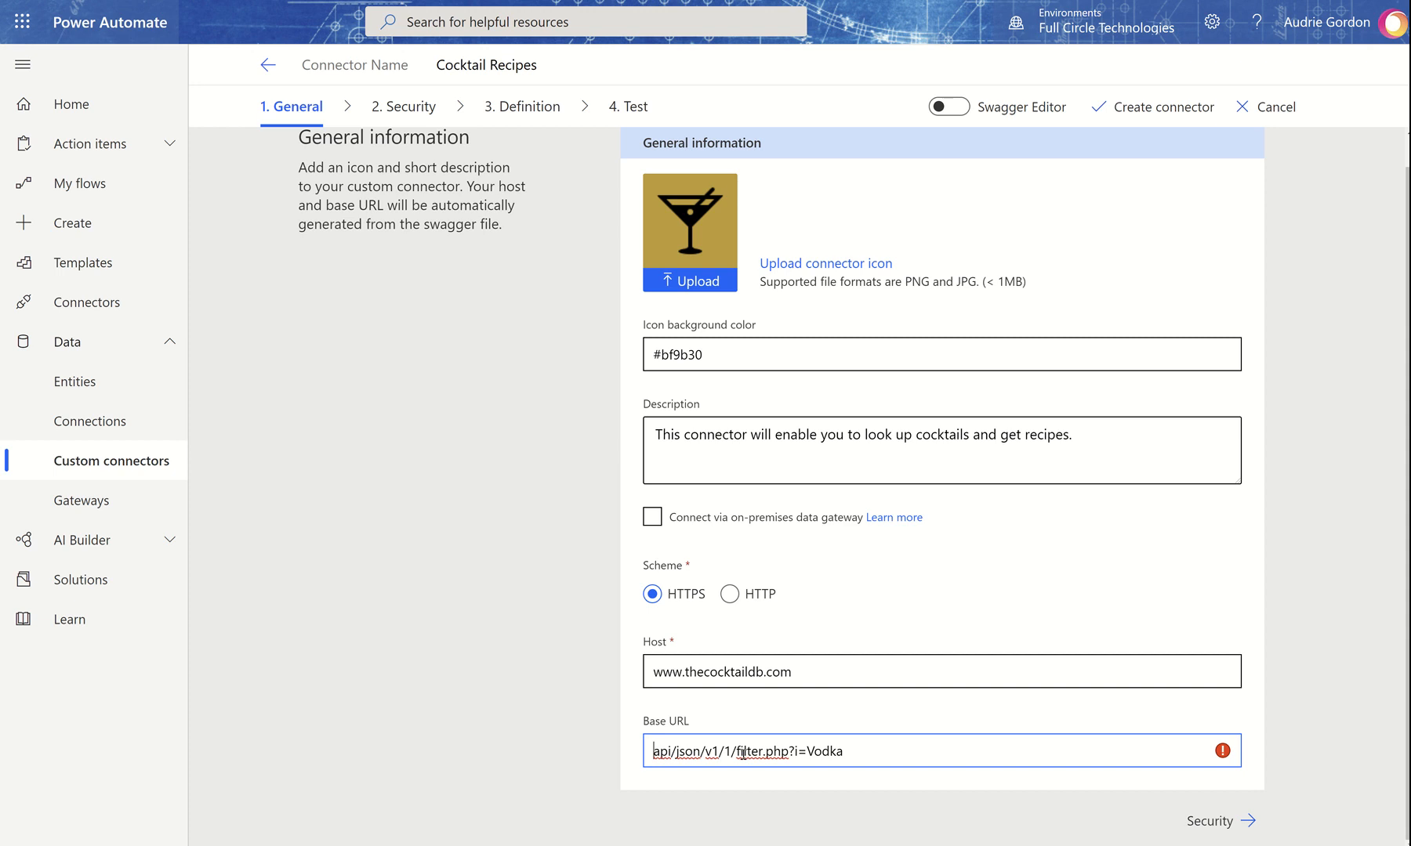
drag(735, 750, 1060, 749)
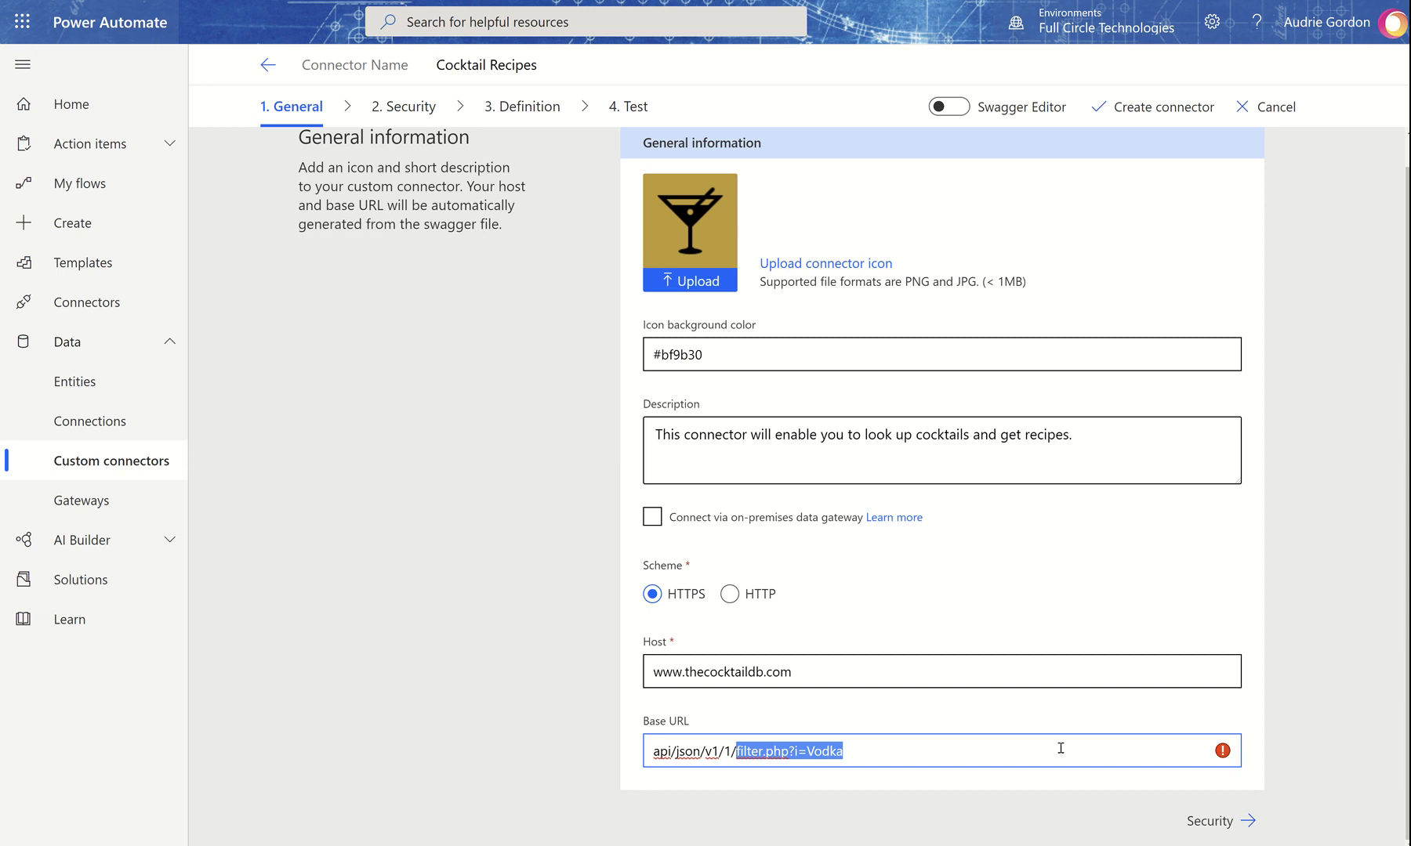
key(BackSpace)
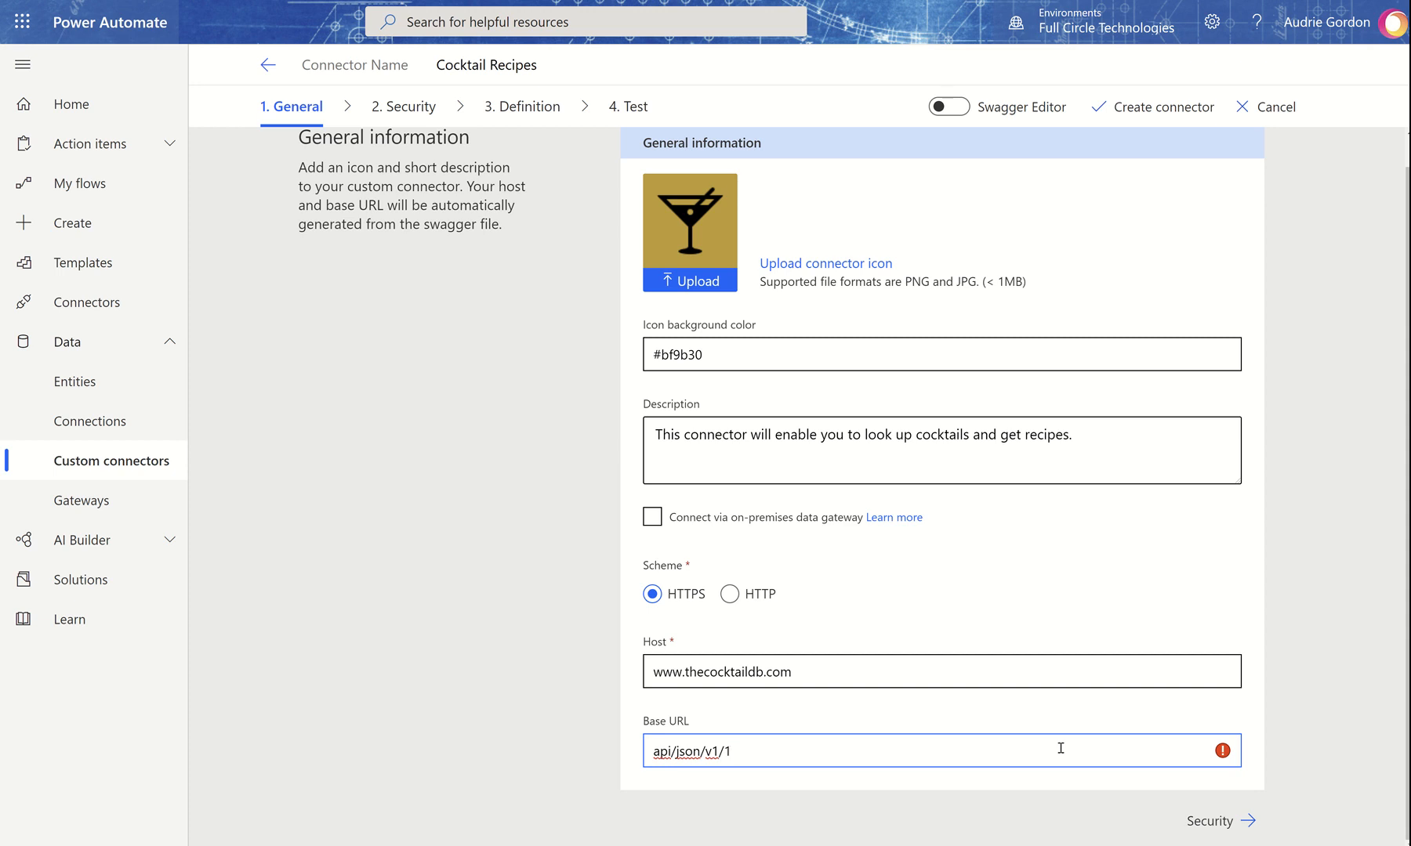
text(/)
key(Home)
text(/)
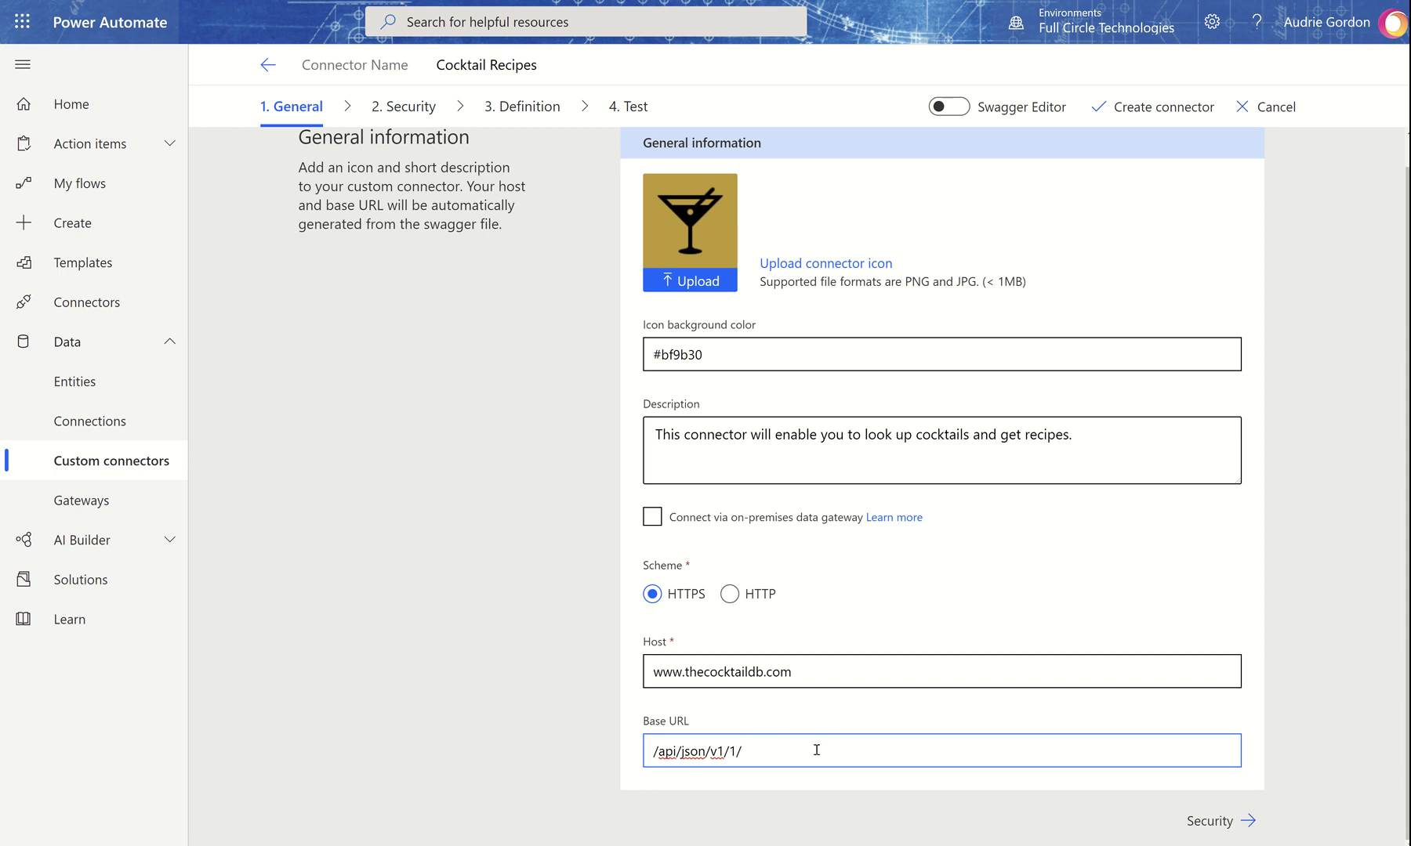
Step: Advance to the connector's Definition stage, keeping No authentication under Security, and review the method list on TheCocktailDB's API page
click(1219, 823)
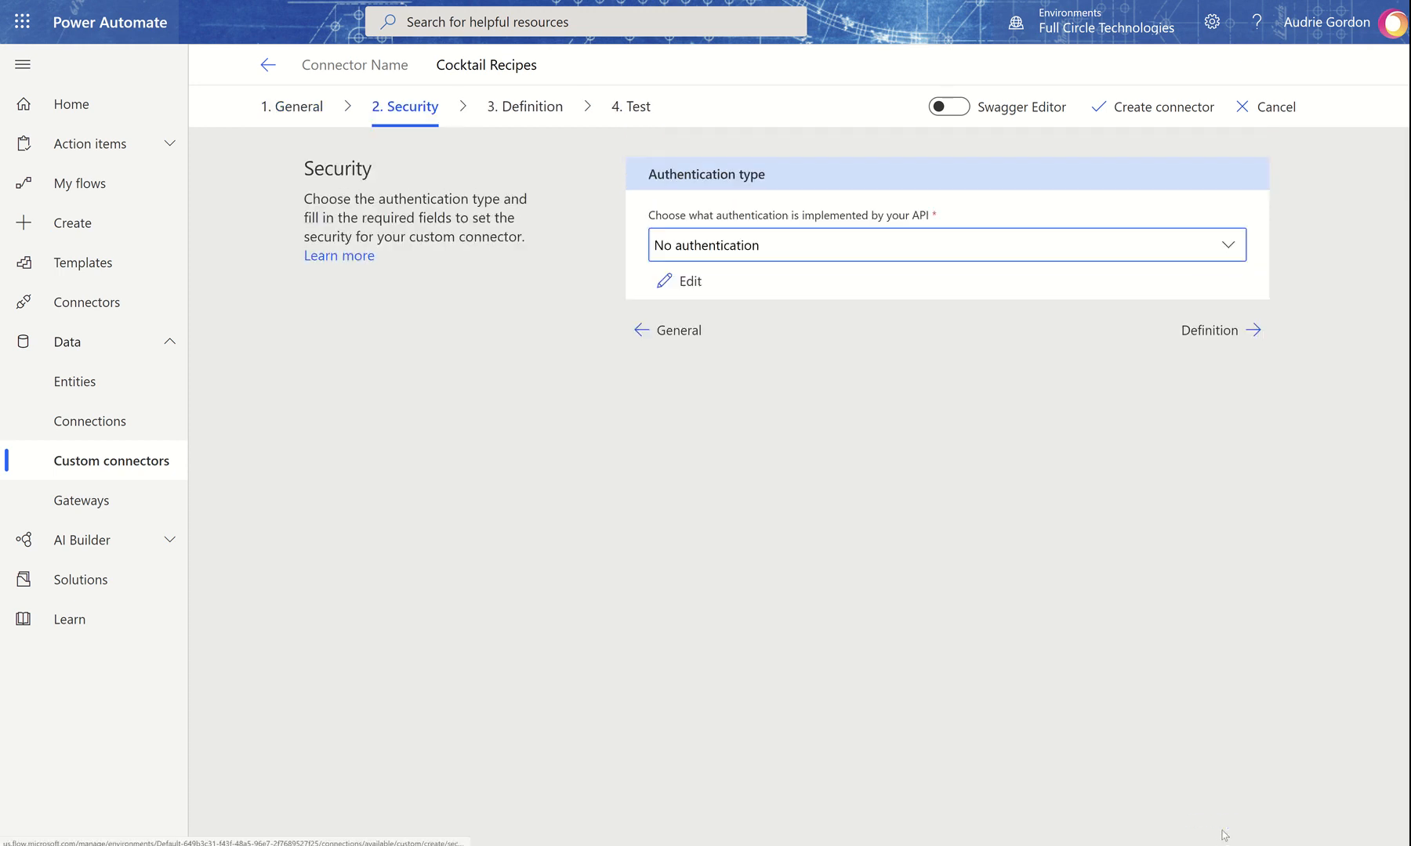
click(1234, 332)
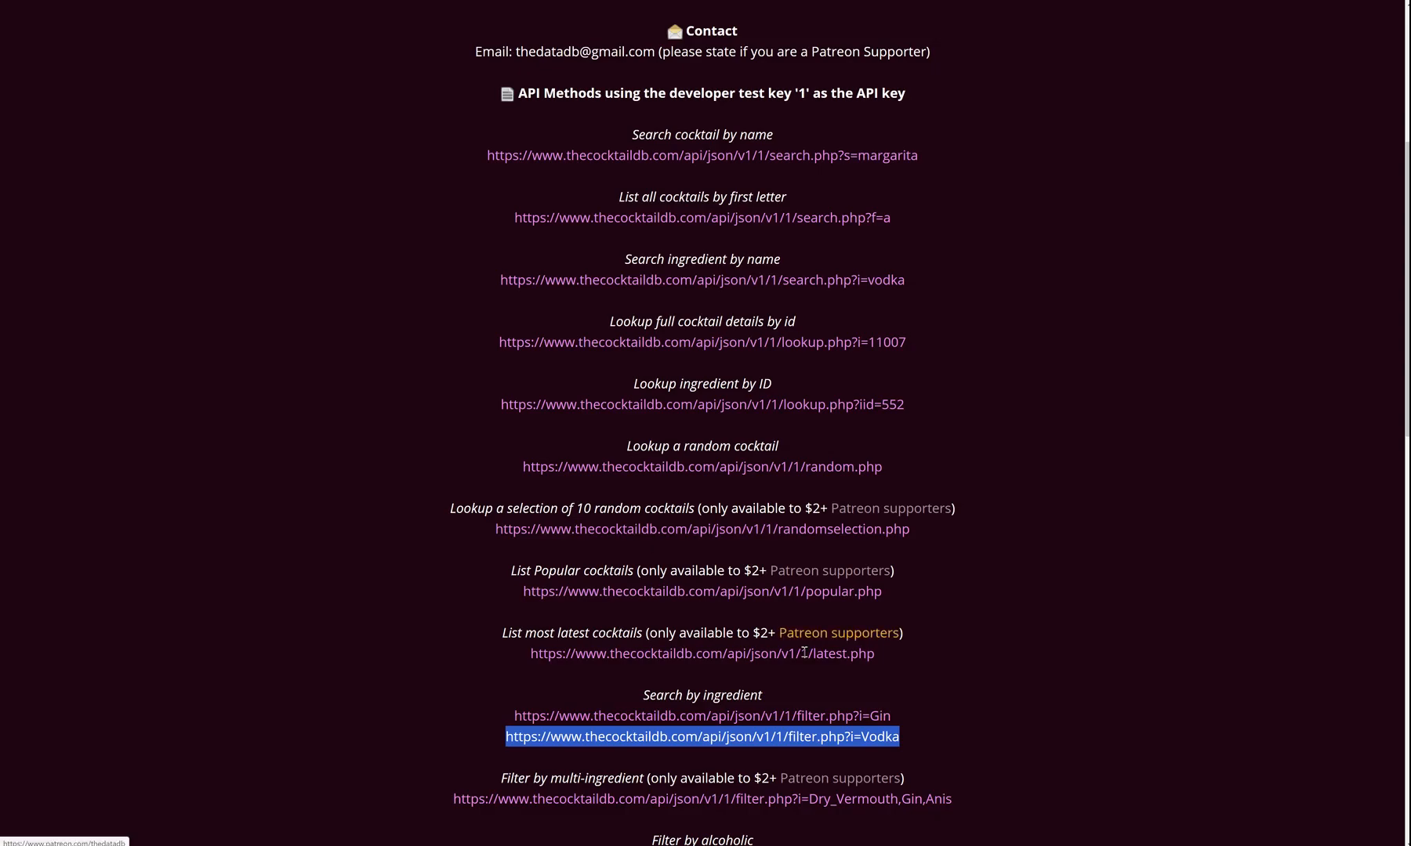
scroll(804, 652, down, 1)
scroll(804, 652, down, 5)
scroll(804, 655, up, 7)
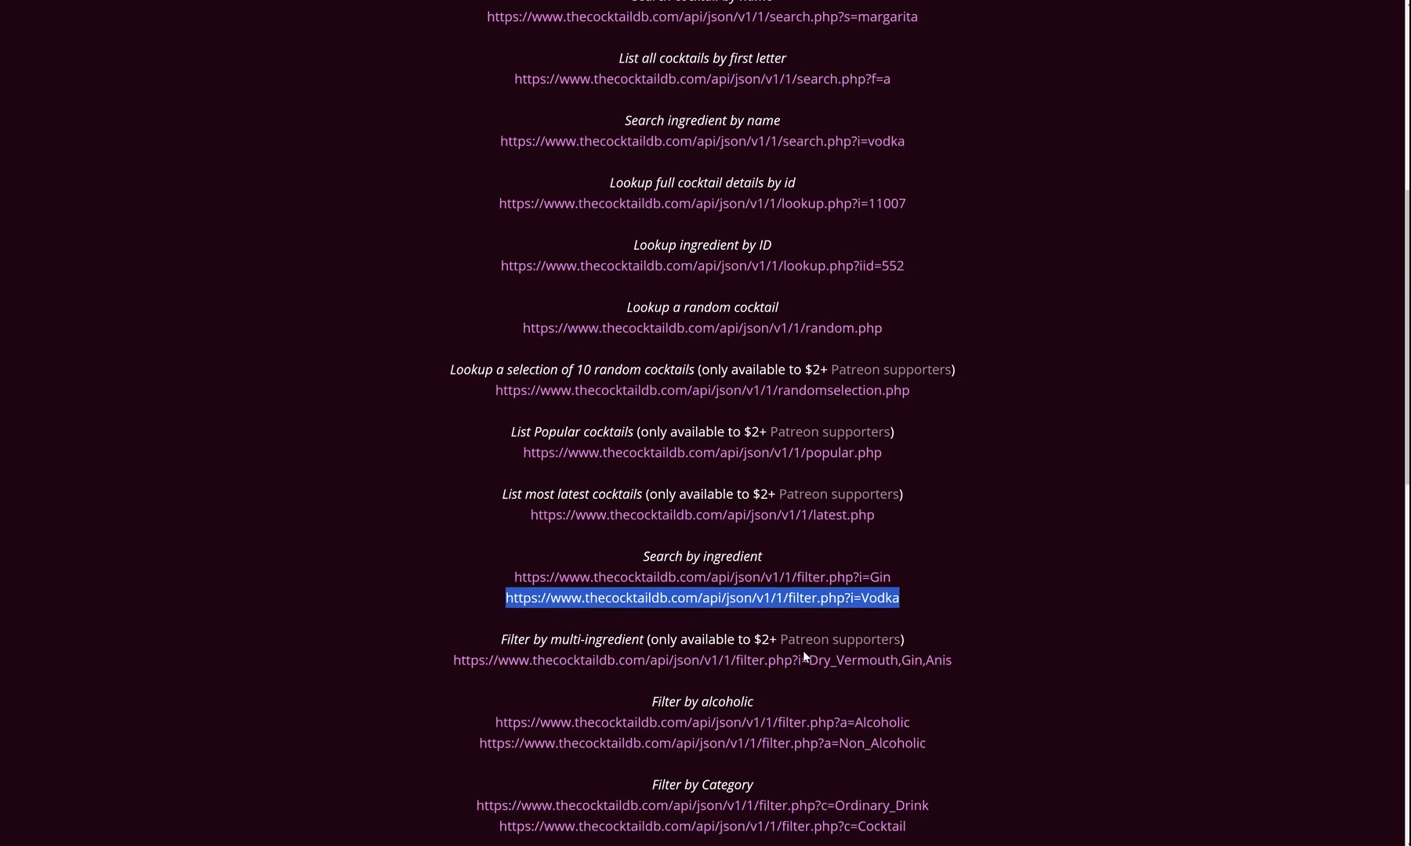
scroll(803, 651, down, 3)
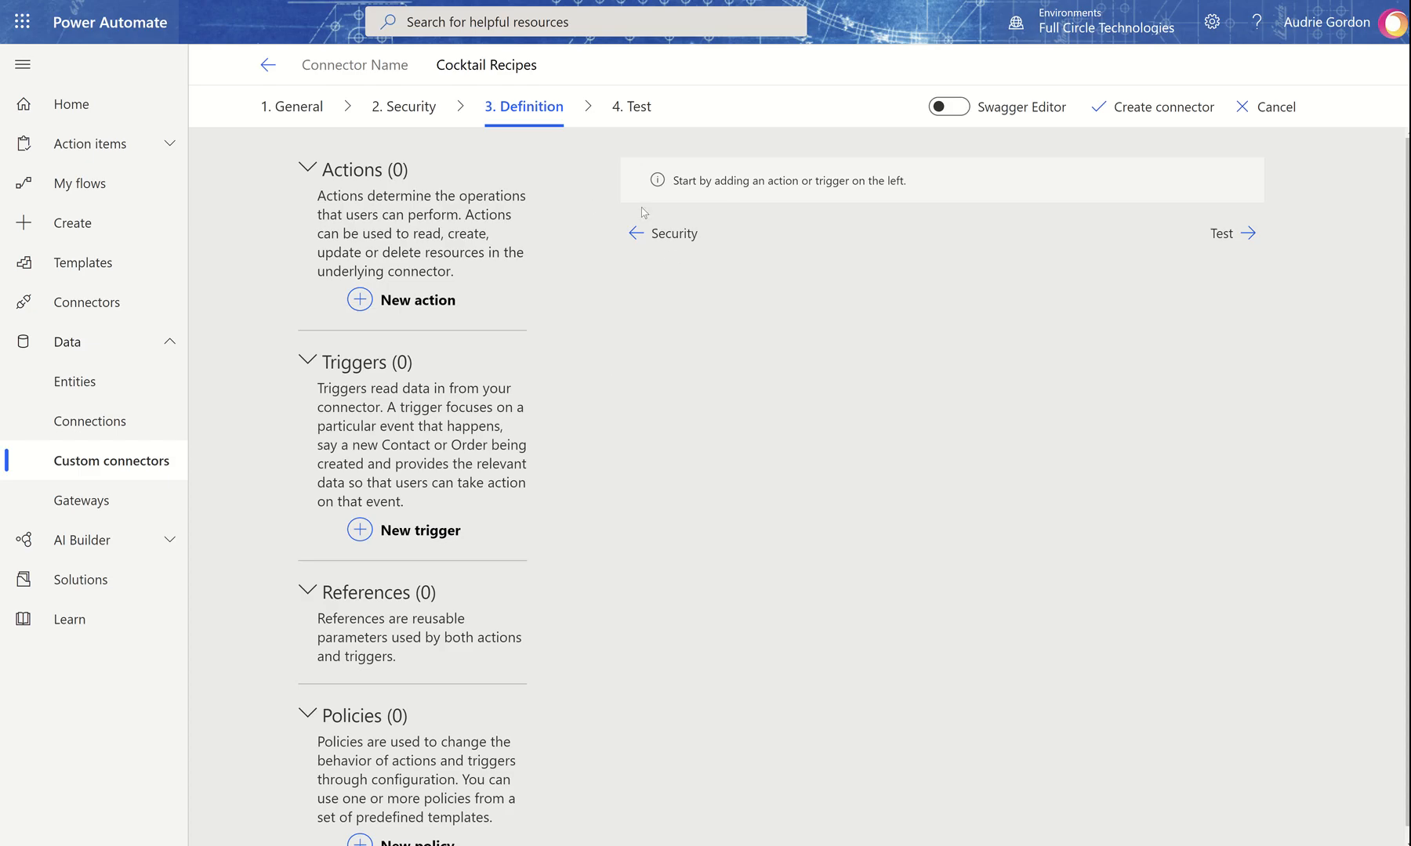
Step: Add a new action to the connector definition in Power Automate with the summary "List Cocktails by Ingredient"
click(410, 308)
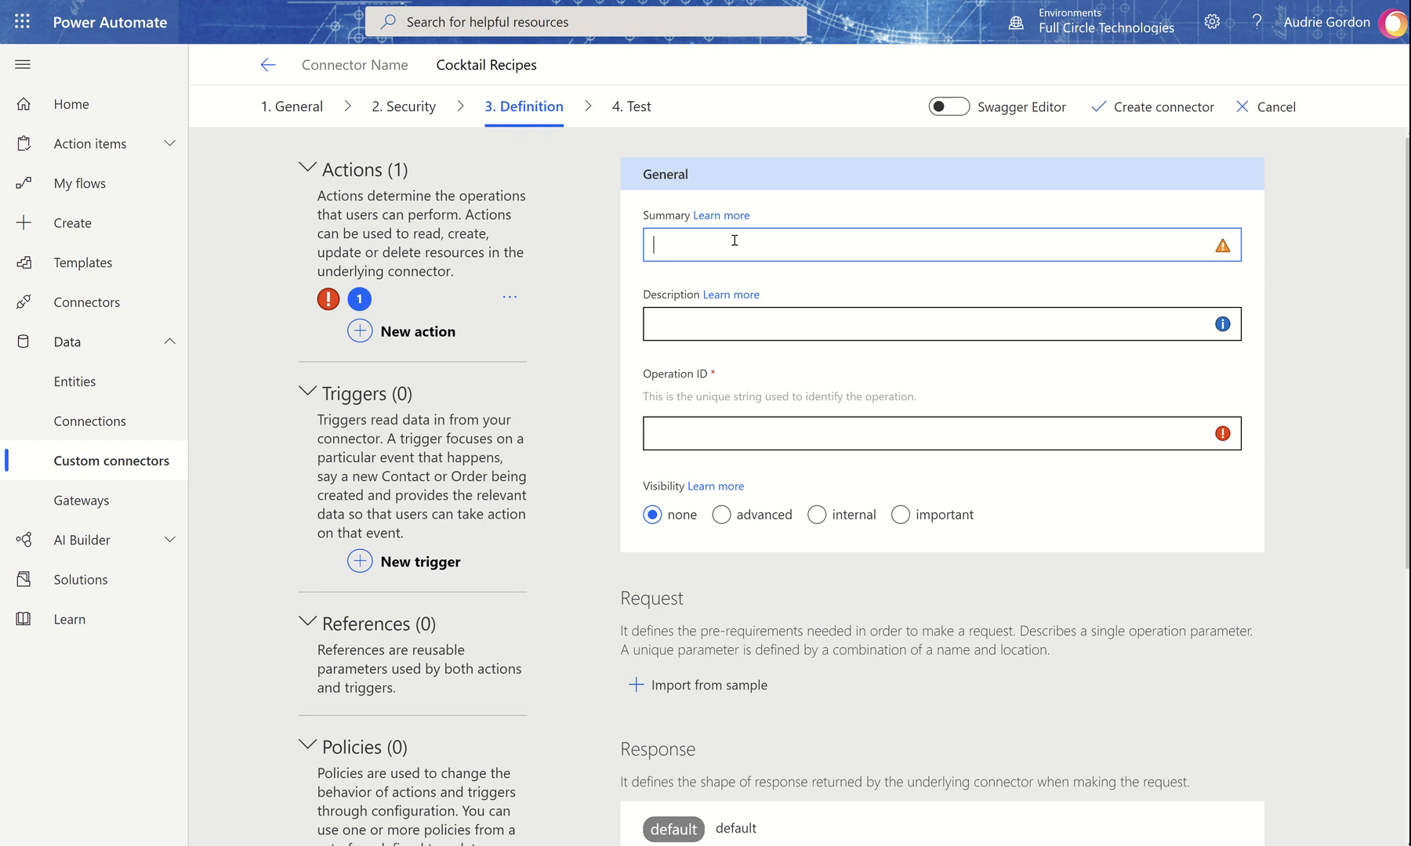
text(List Cocktails by Ingret)
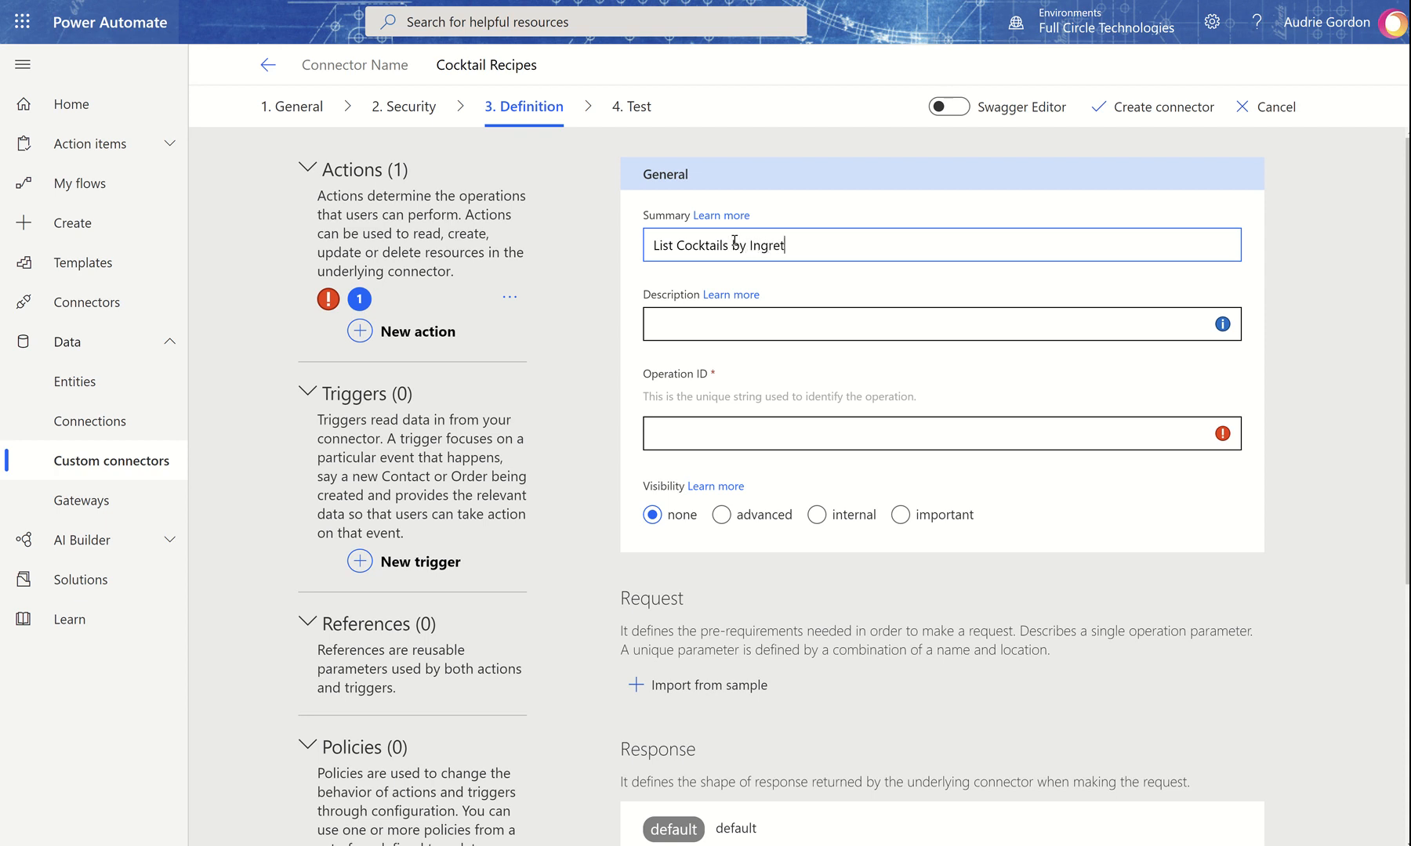
key(BackSpace)
text(dient)
Step: Give the action the description "Gets a list of cocktails by desired ingredient" and the operation ID ListCocktails
click(751, 312)
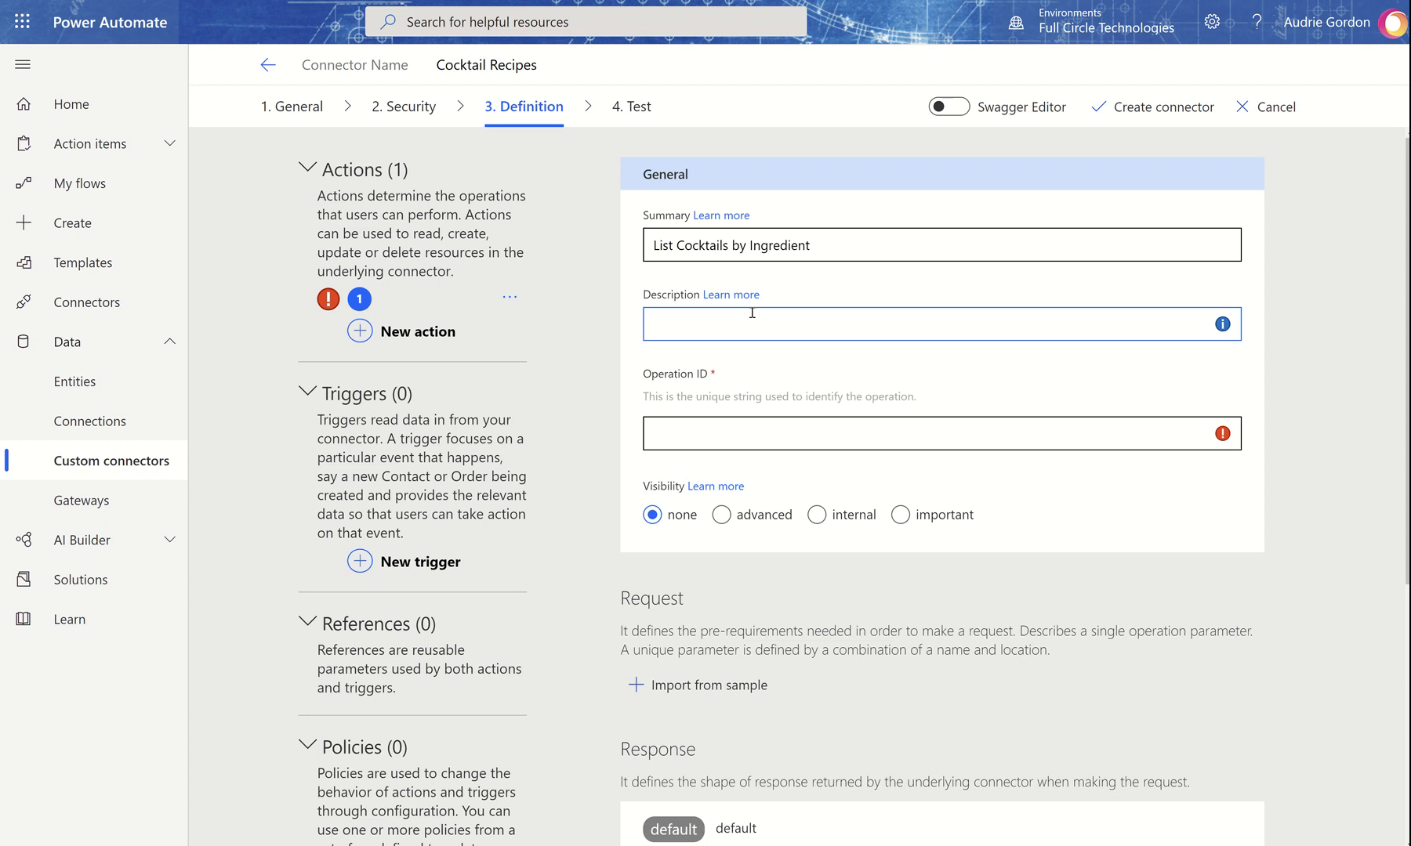
text(Gets a list of cocktails)
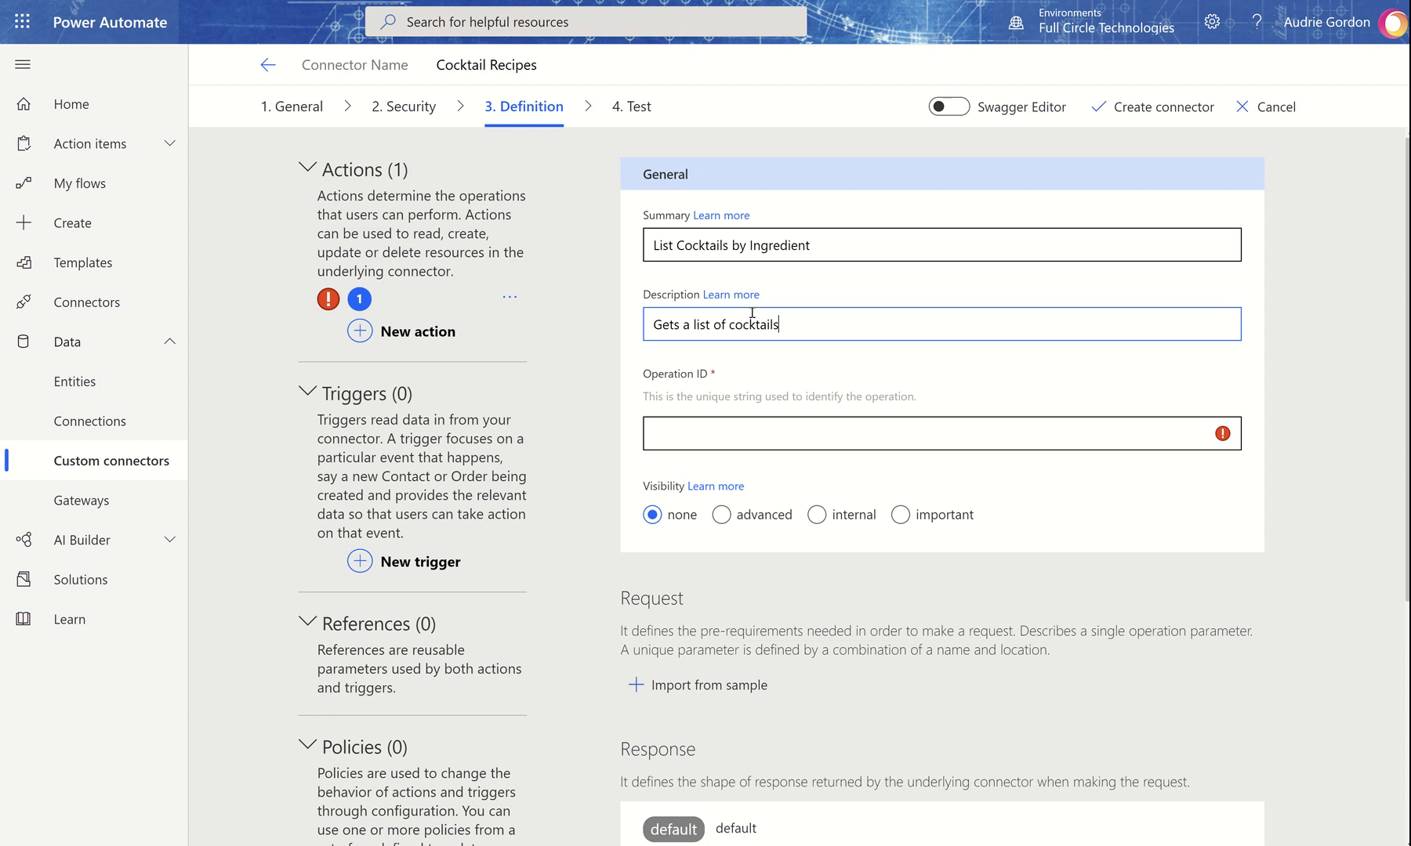
text( by desired ingredient.)
key(BackSpace)
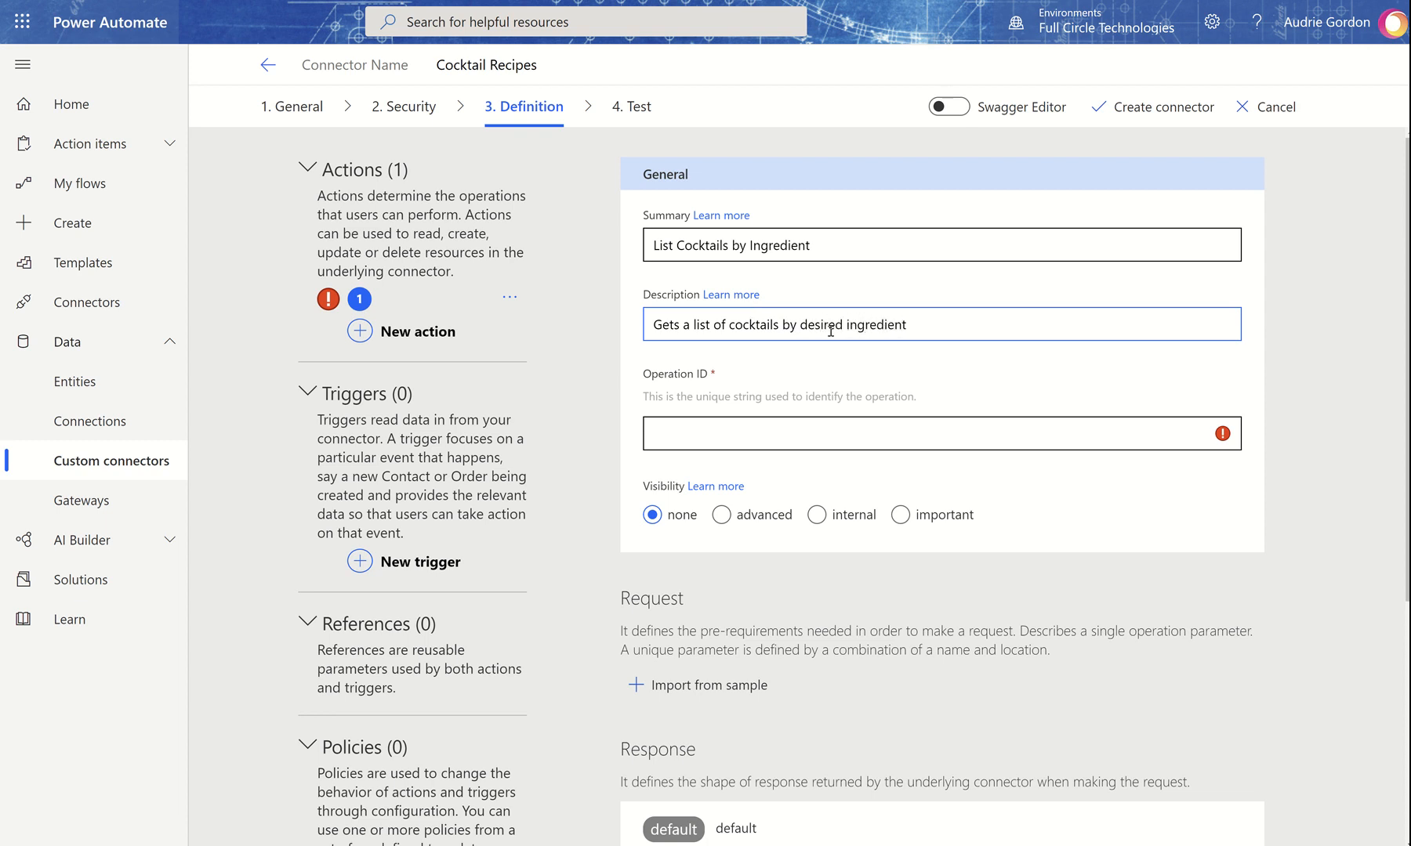
click(729, 442)
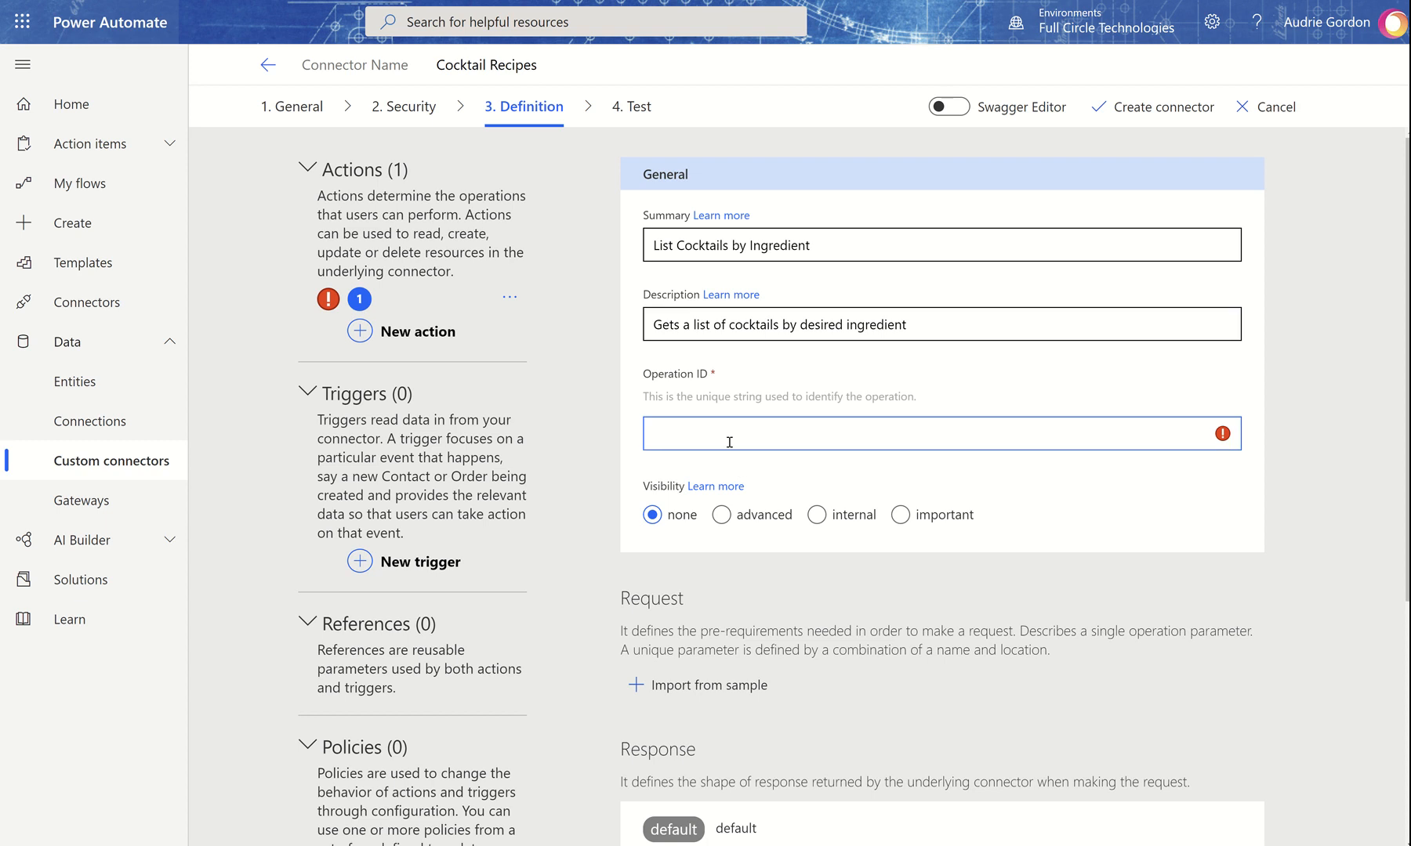
text(ListCock)
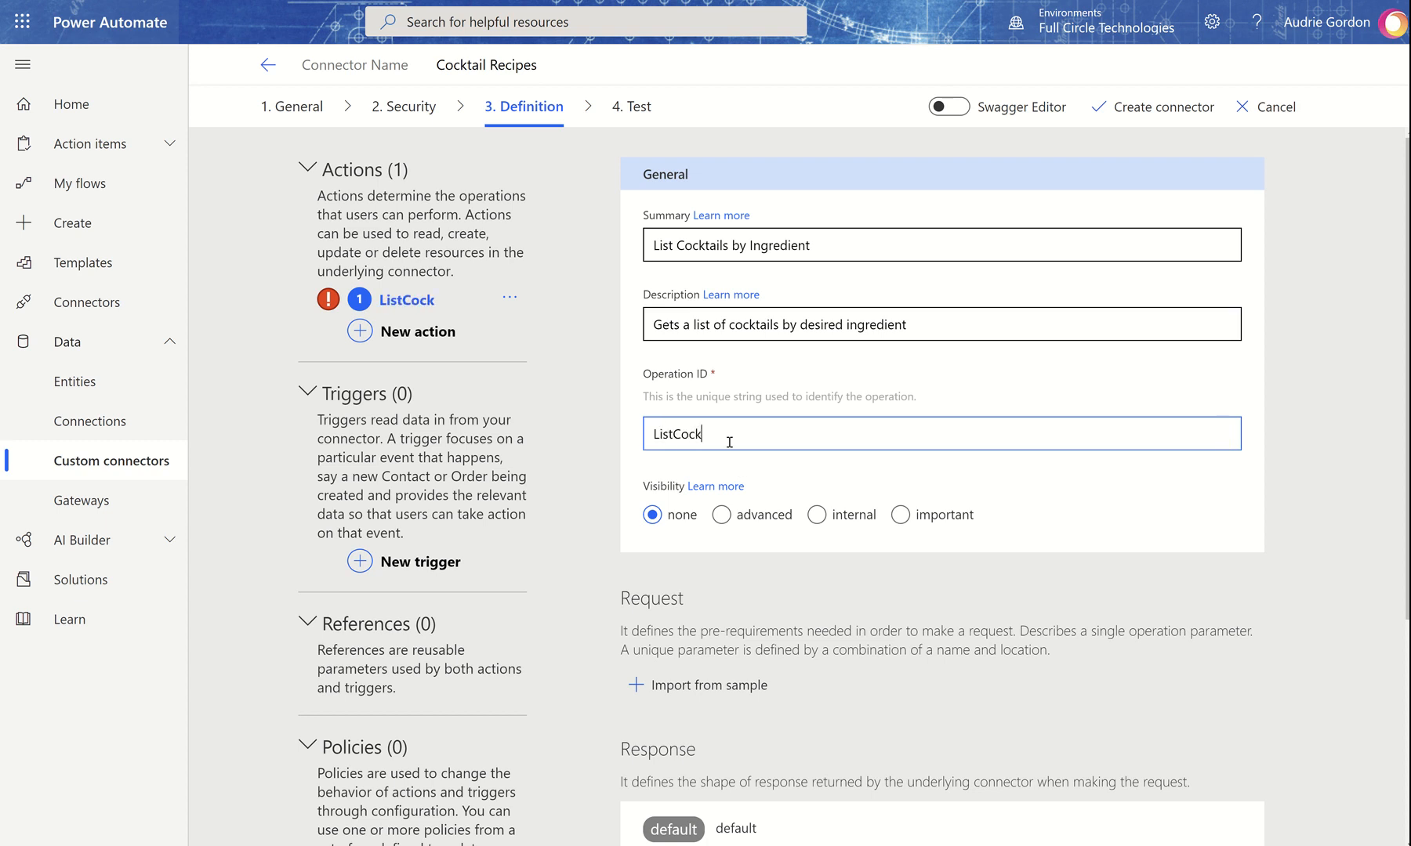
text(tails)
scroll(729, 442, down, 3)
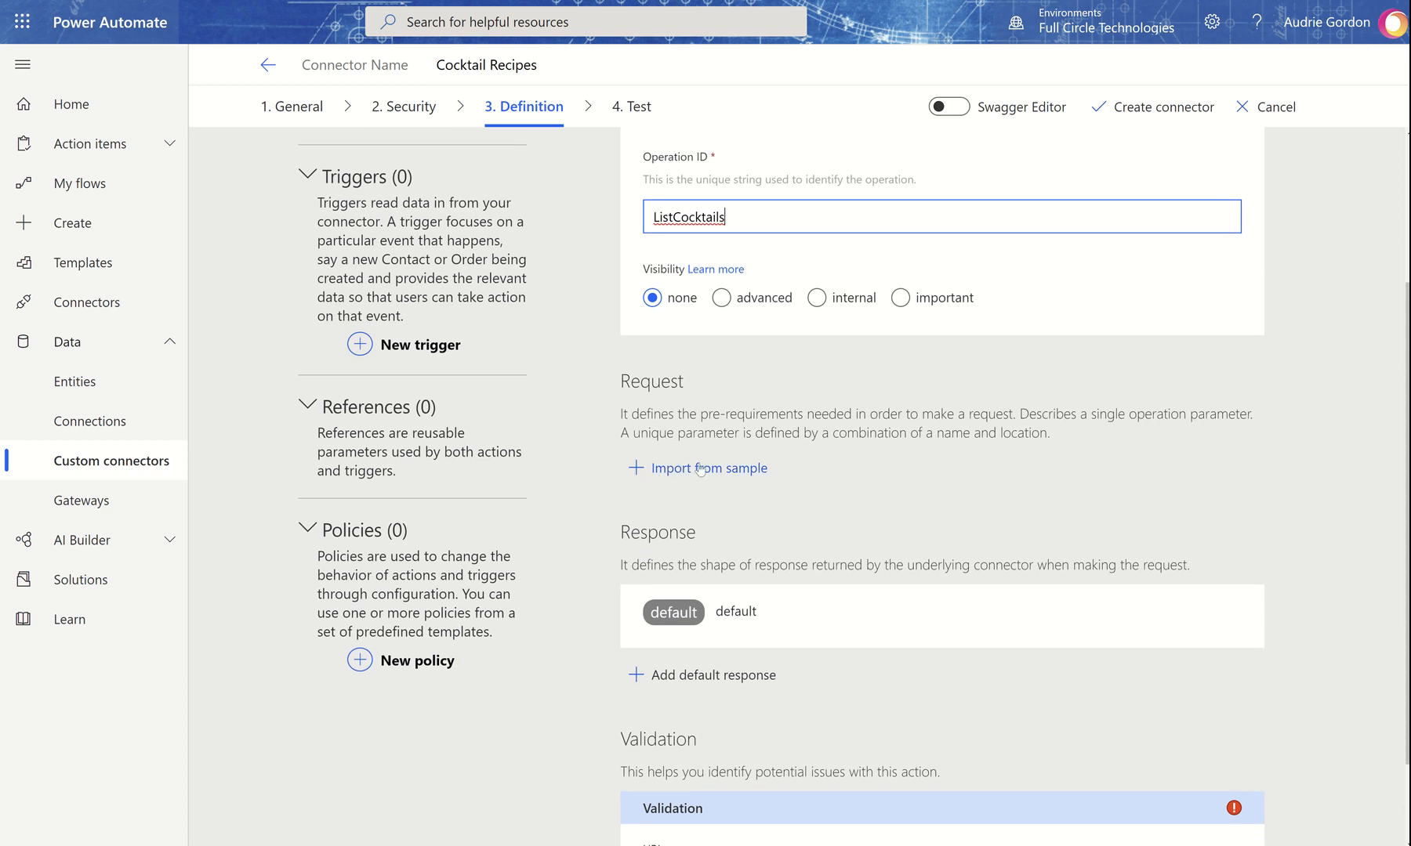
click(700, 469)
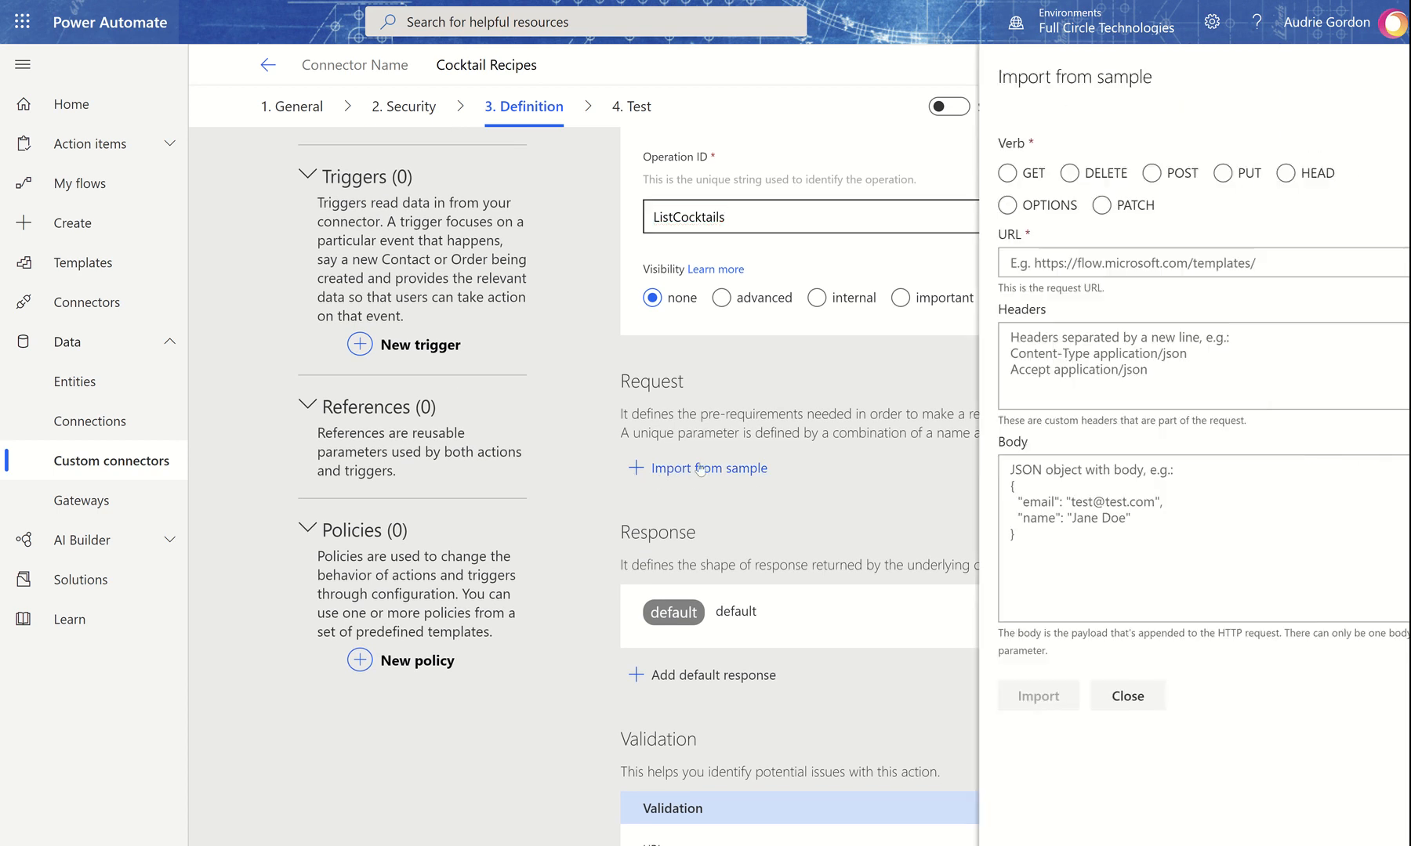
click(1013, 173)
click(993, 263)
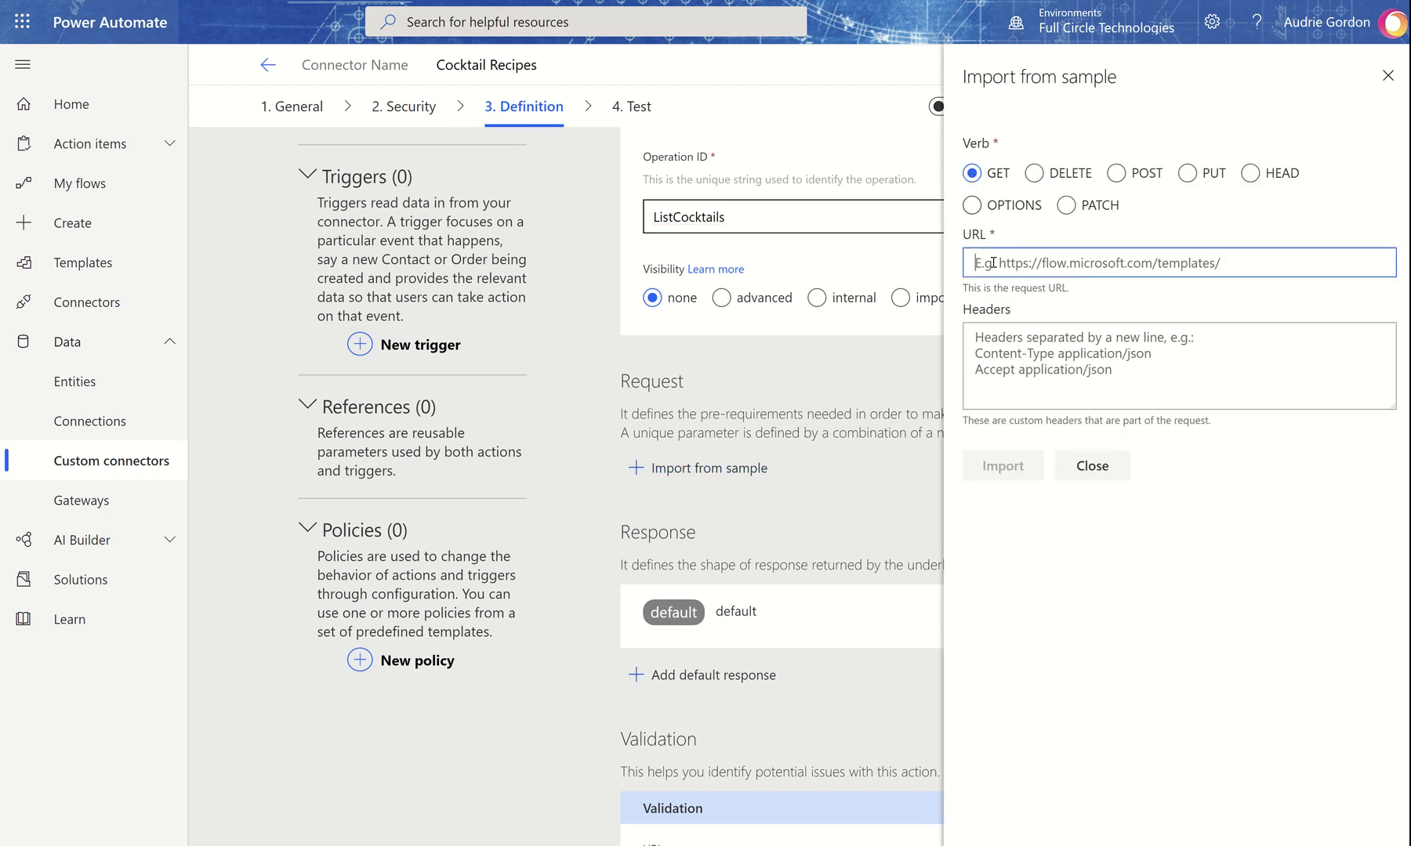
text(https://www.thecocktaildb.com/api/json/v1/1/filter.php?i=Vodka)
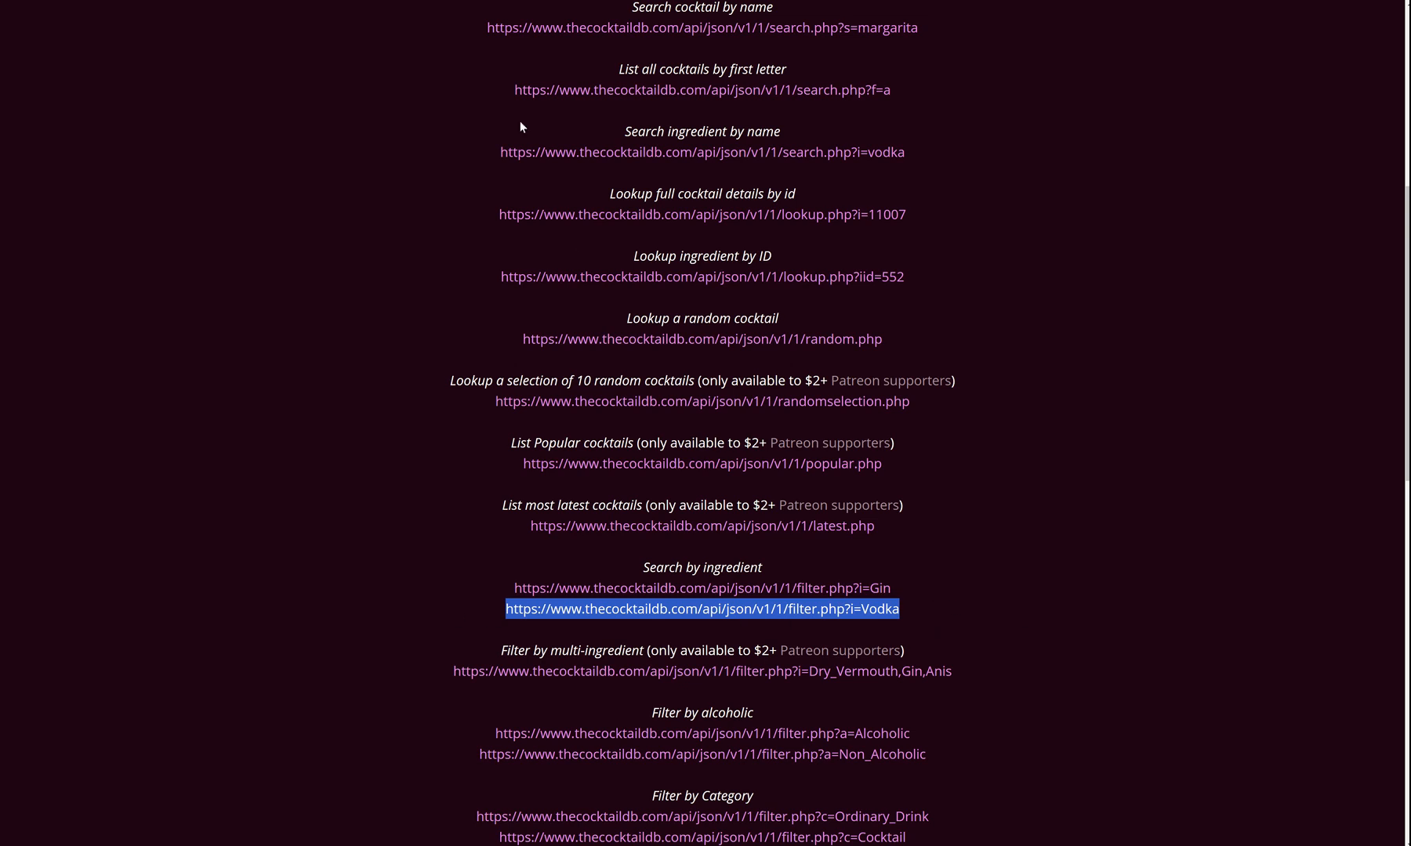
click(639, 1)
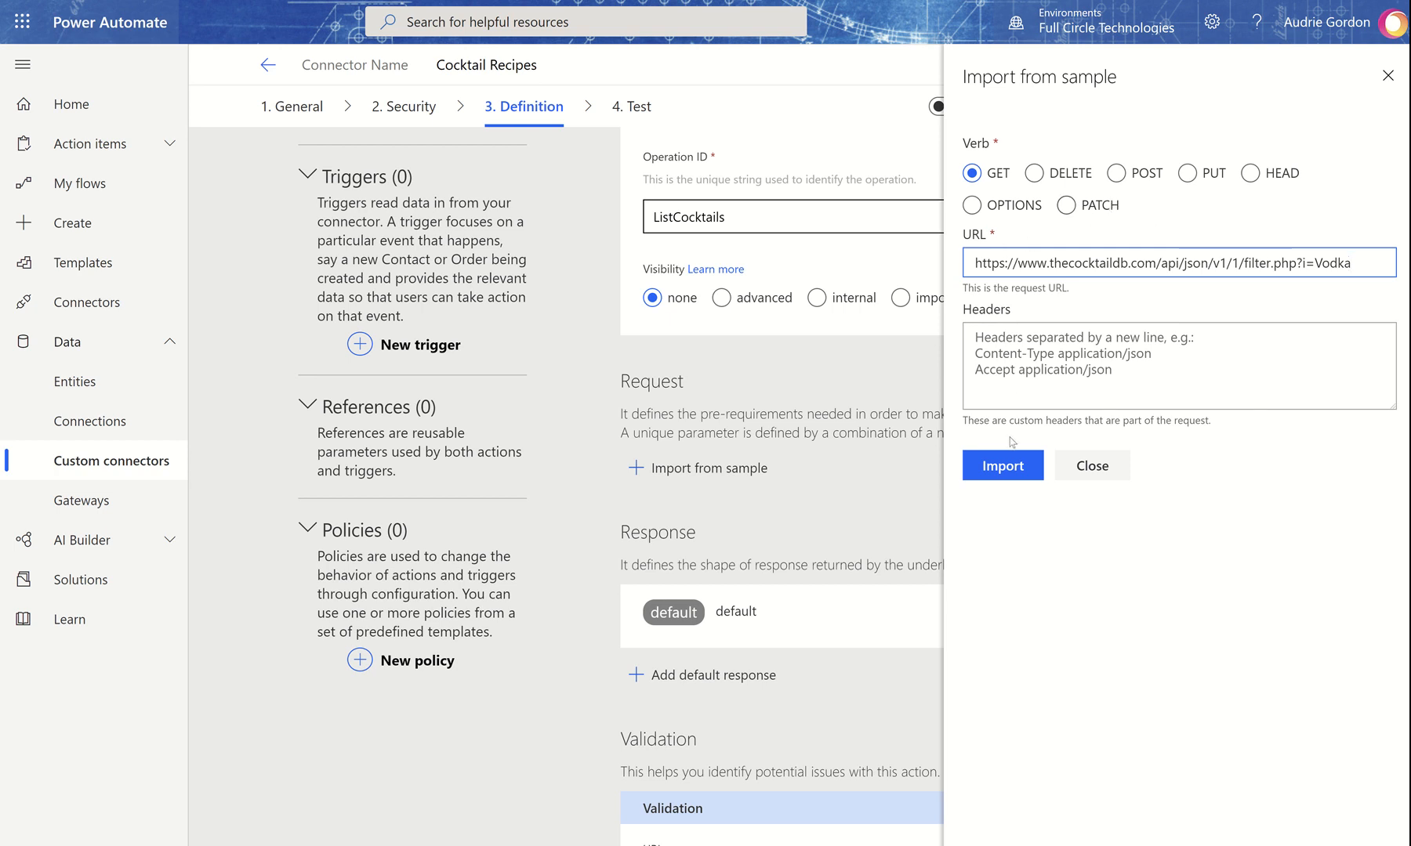
click(1004, 466)
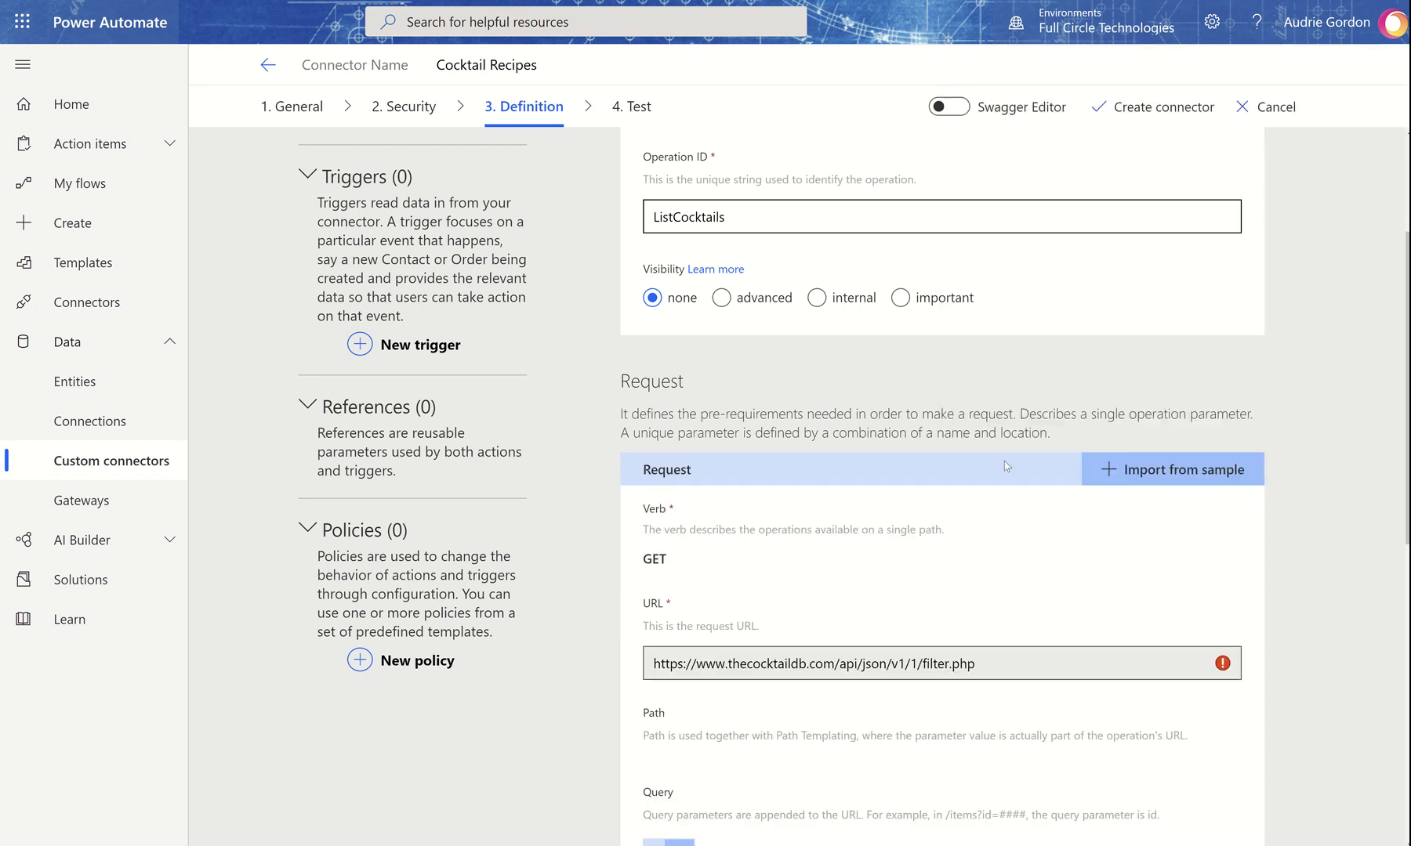
scroll(928, 467, down, 5)
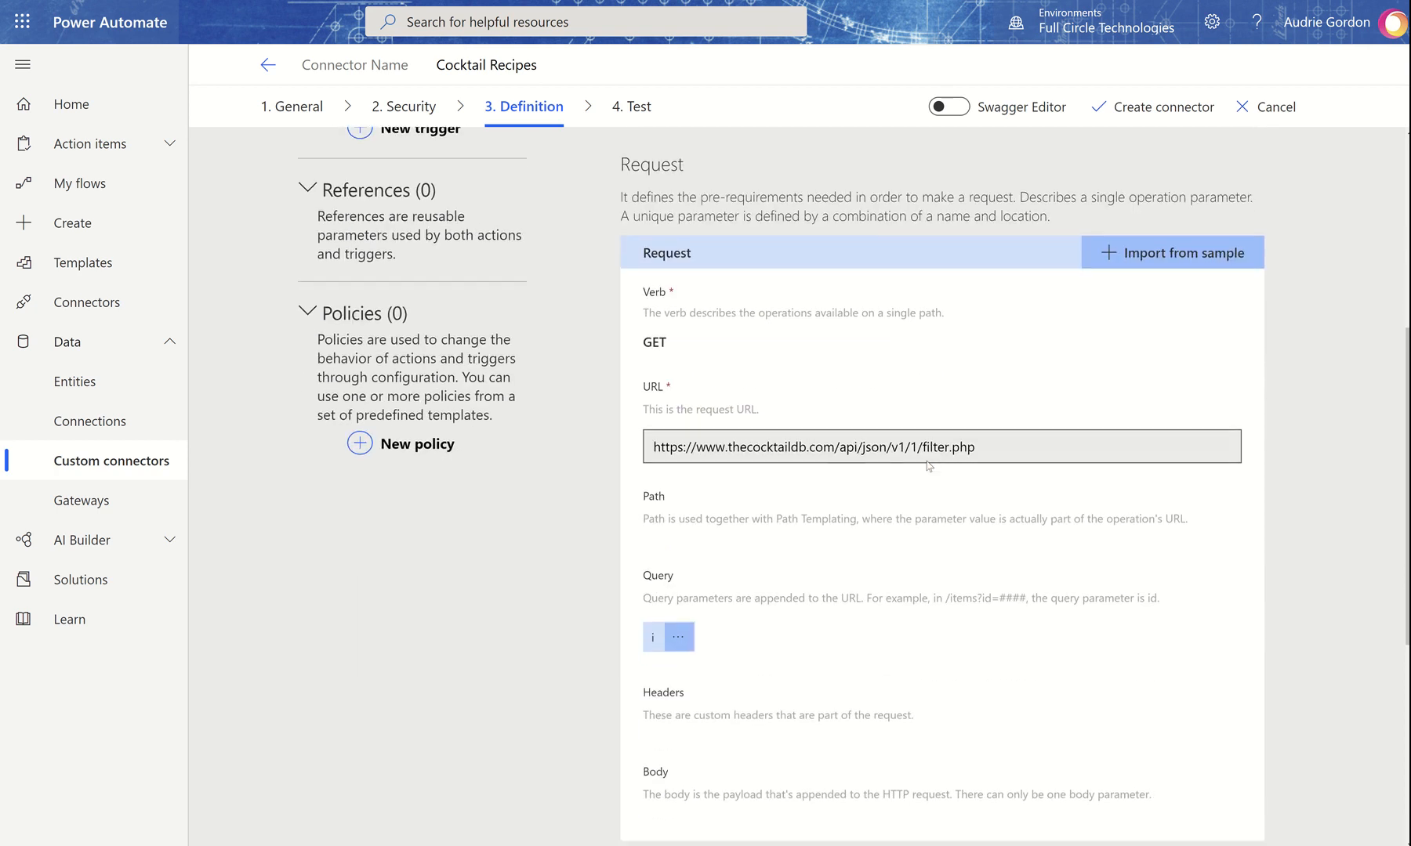
scroll(927, 466, up, 5)
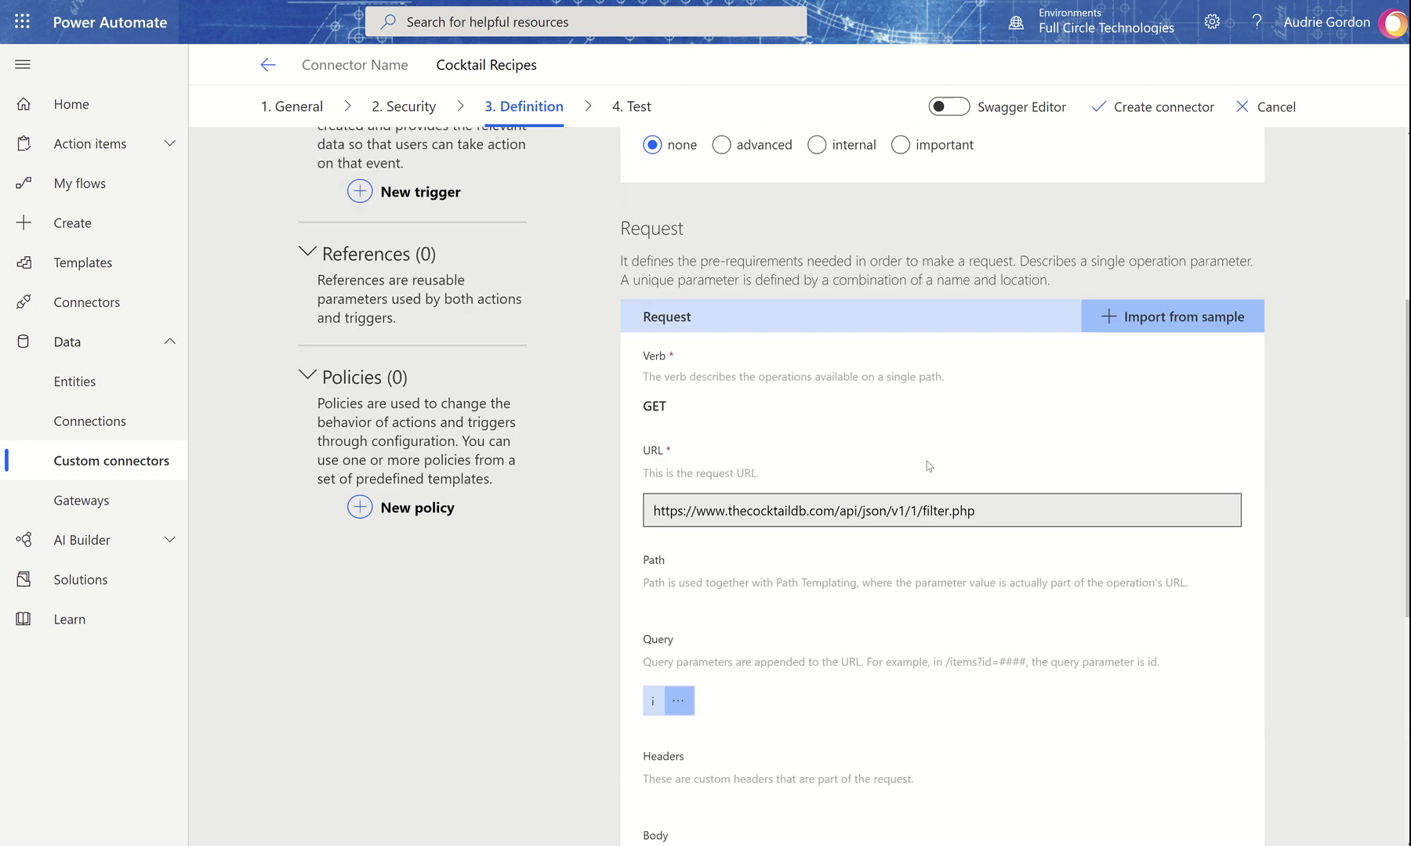
Step: Edit the request's query parameter i and give it the summary "enter a single ingredient to search by"
scroll(674, 541, down, 2)
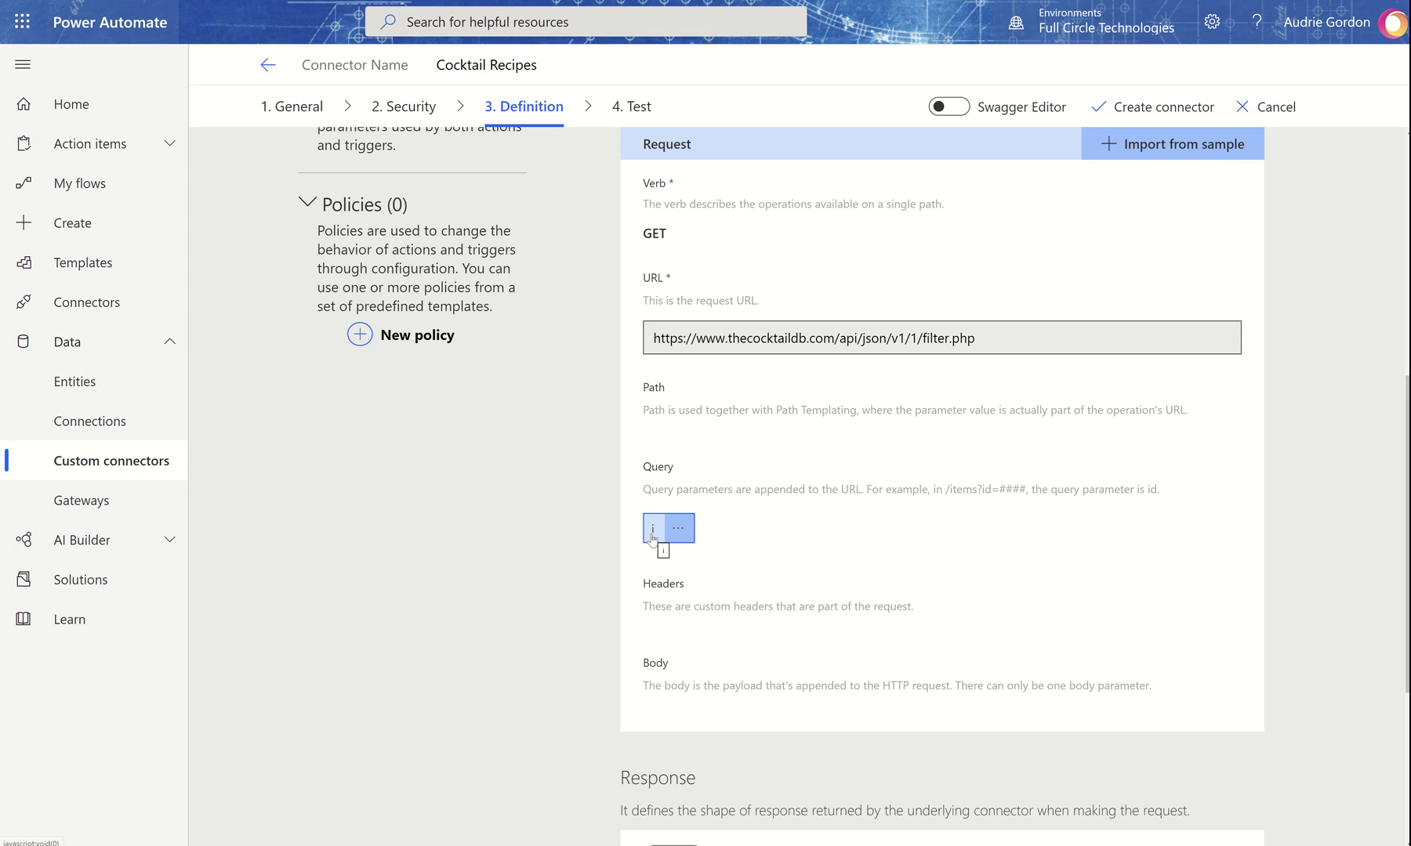
click(679, 528)
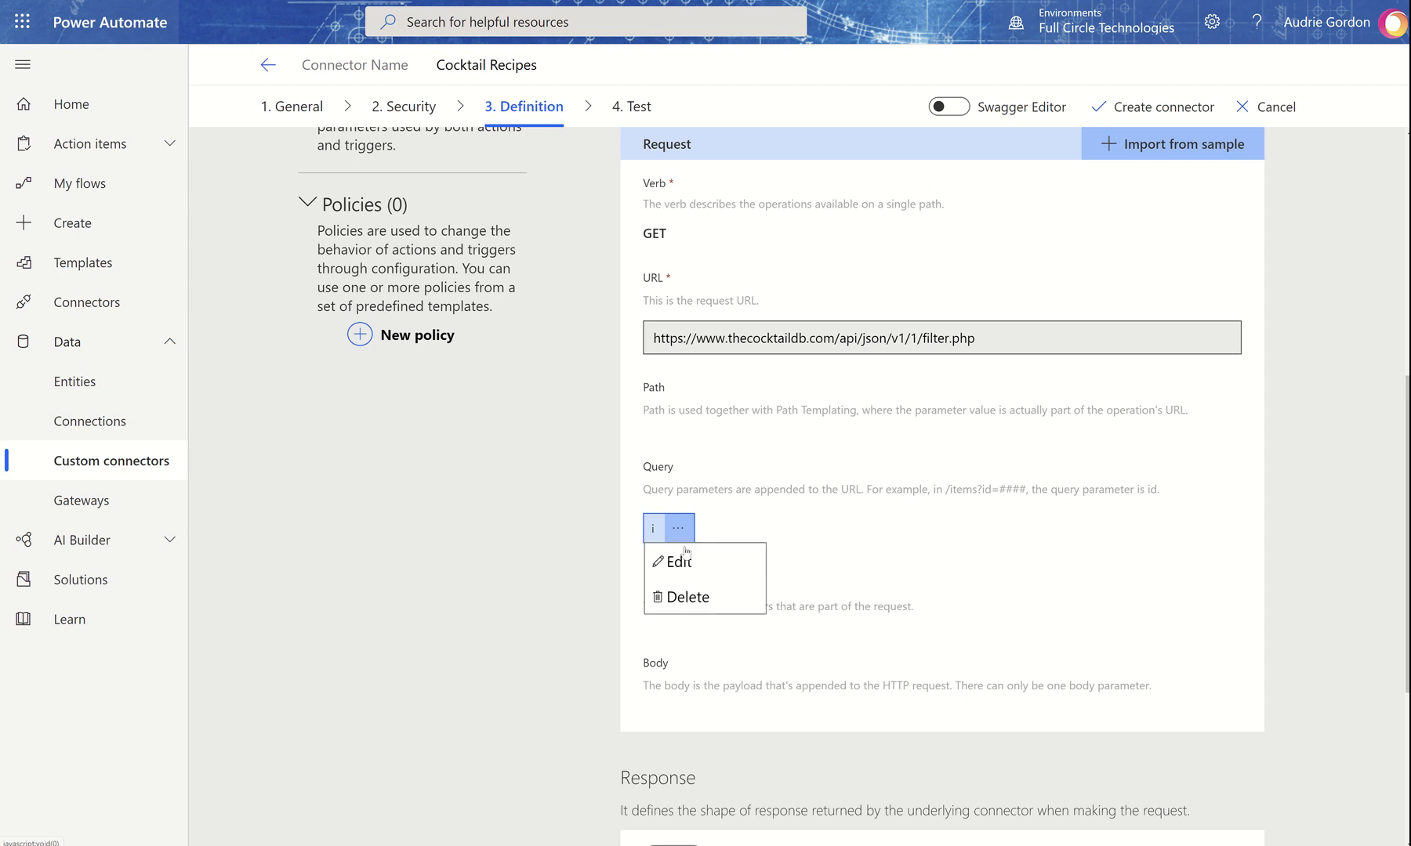
click(681, 563)
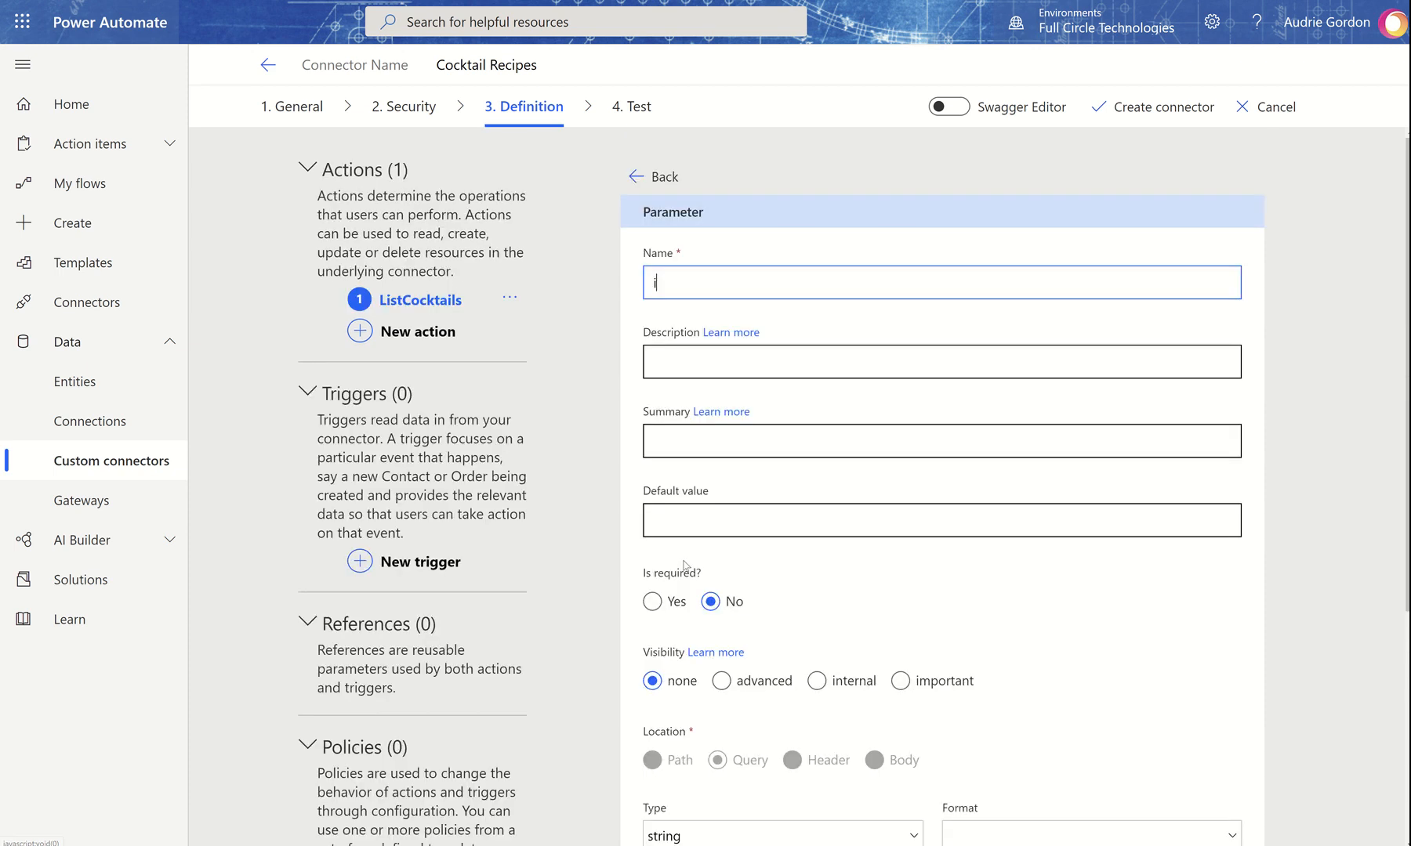
click(702, 433)
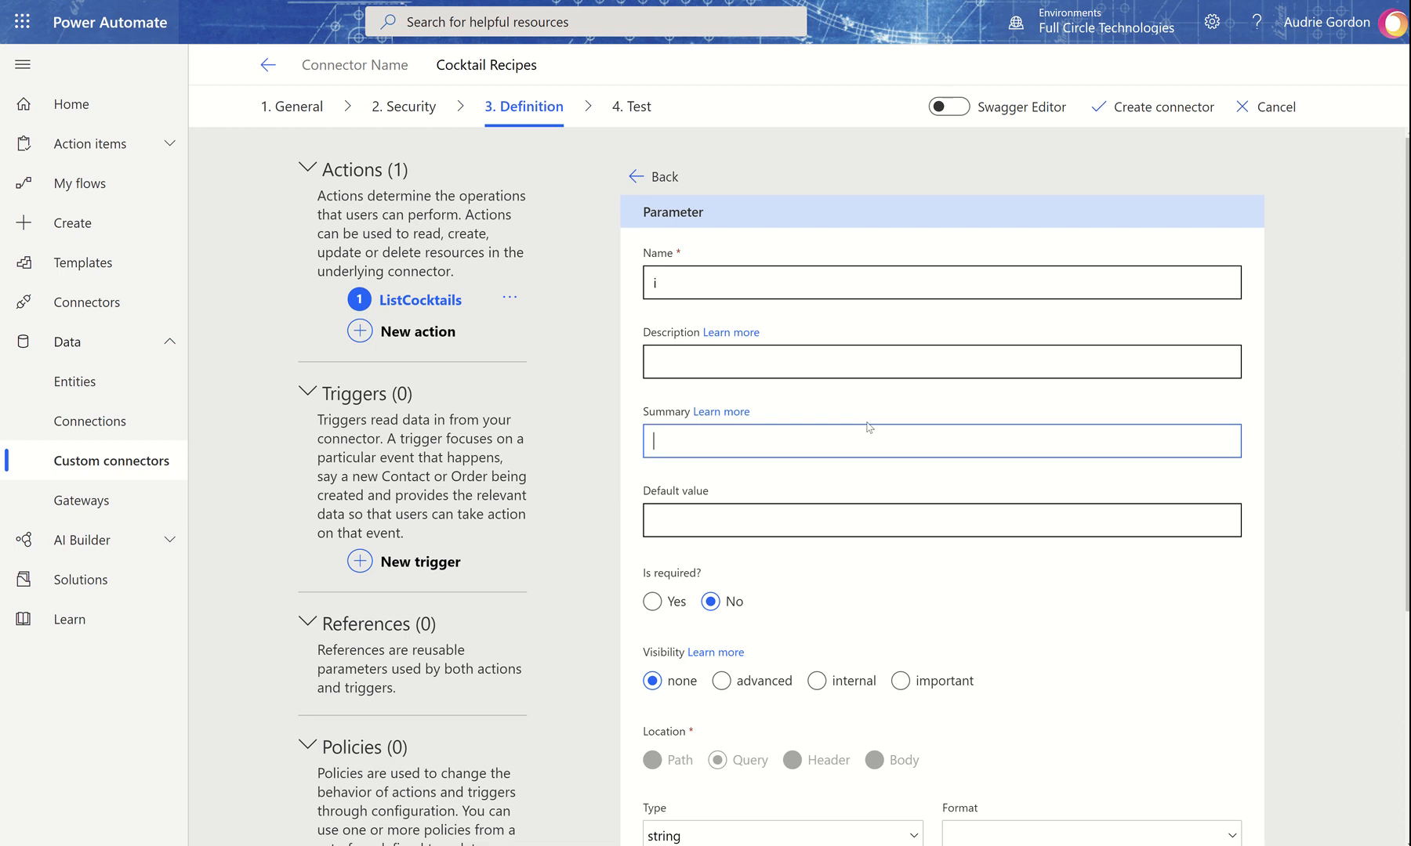
text(enter a single ingredient )
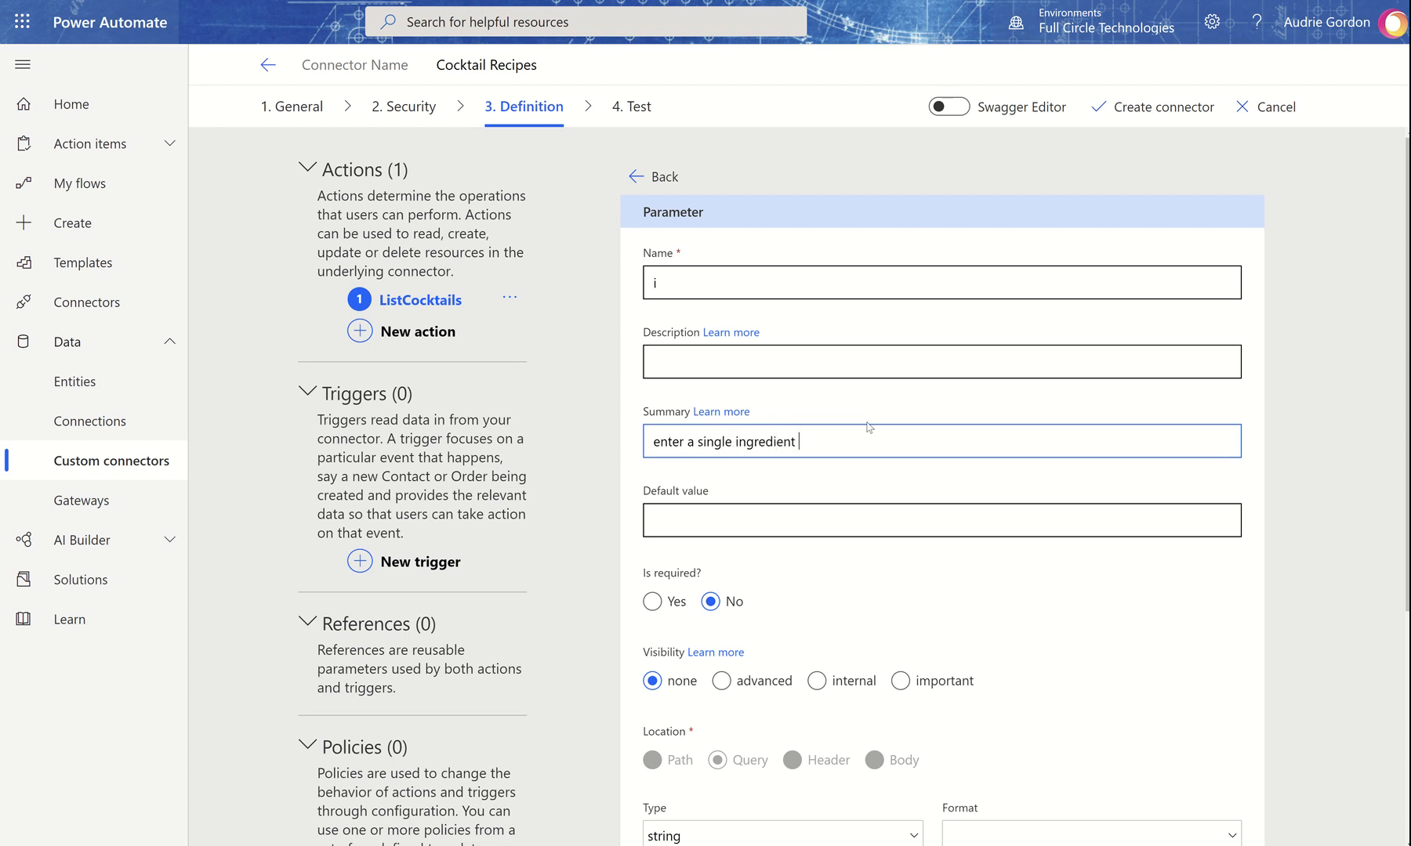
text(to search by)
Step: Set the ingredient parameter's default value to Gin and return to the ListCocktails action definition
click(787, 525)
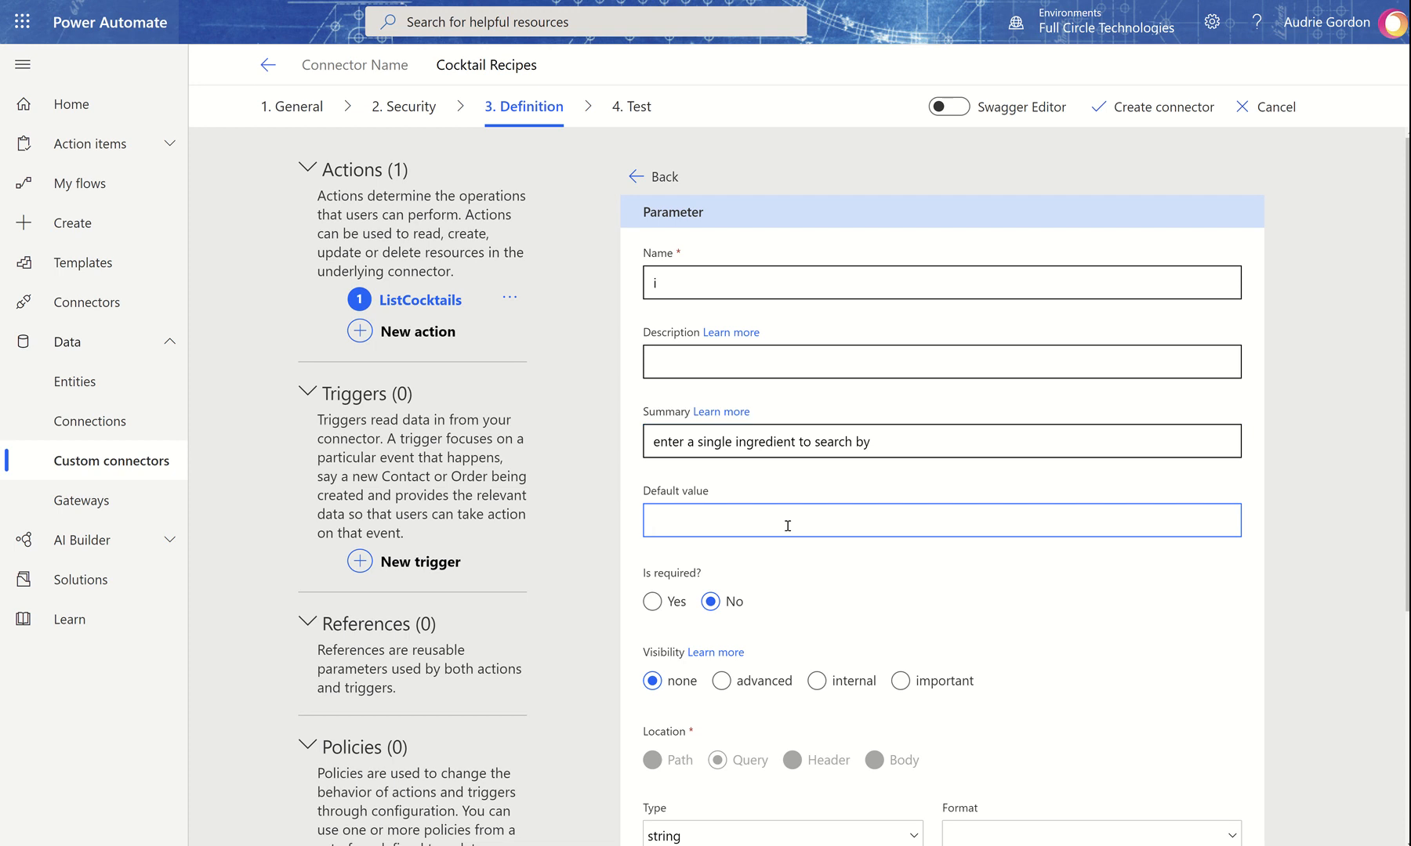
text(Vodka)
key(BackSpace)
key(BackSpace)
key(BackSpace)
key(BackSpace)
key(BackSpace)
text(Gin)
click(894, 453)
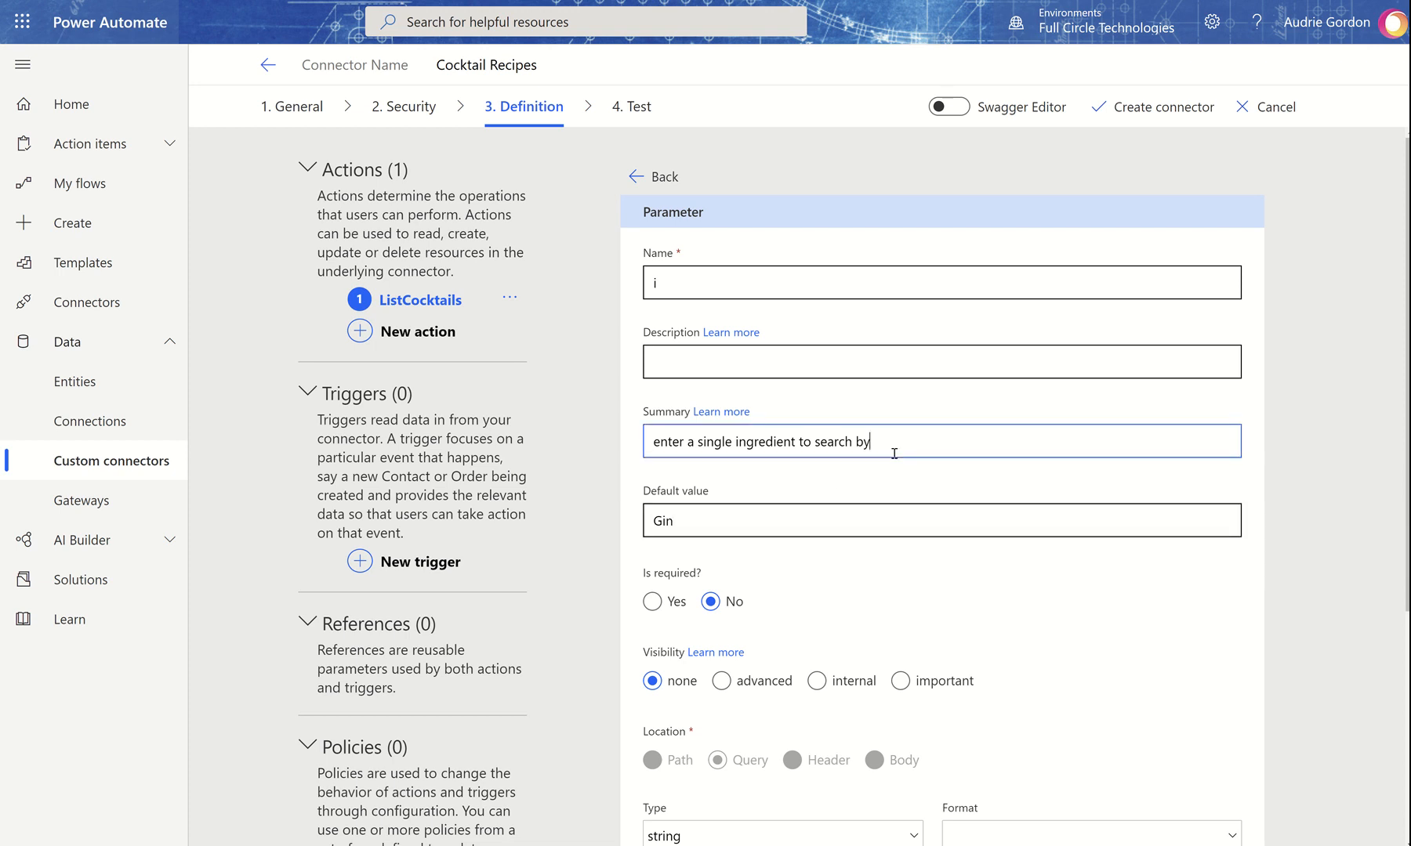
click(763, 522)
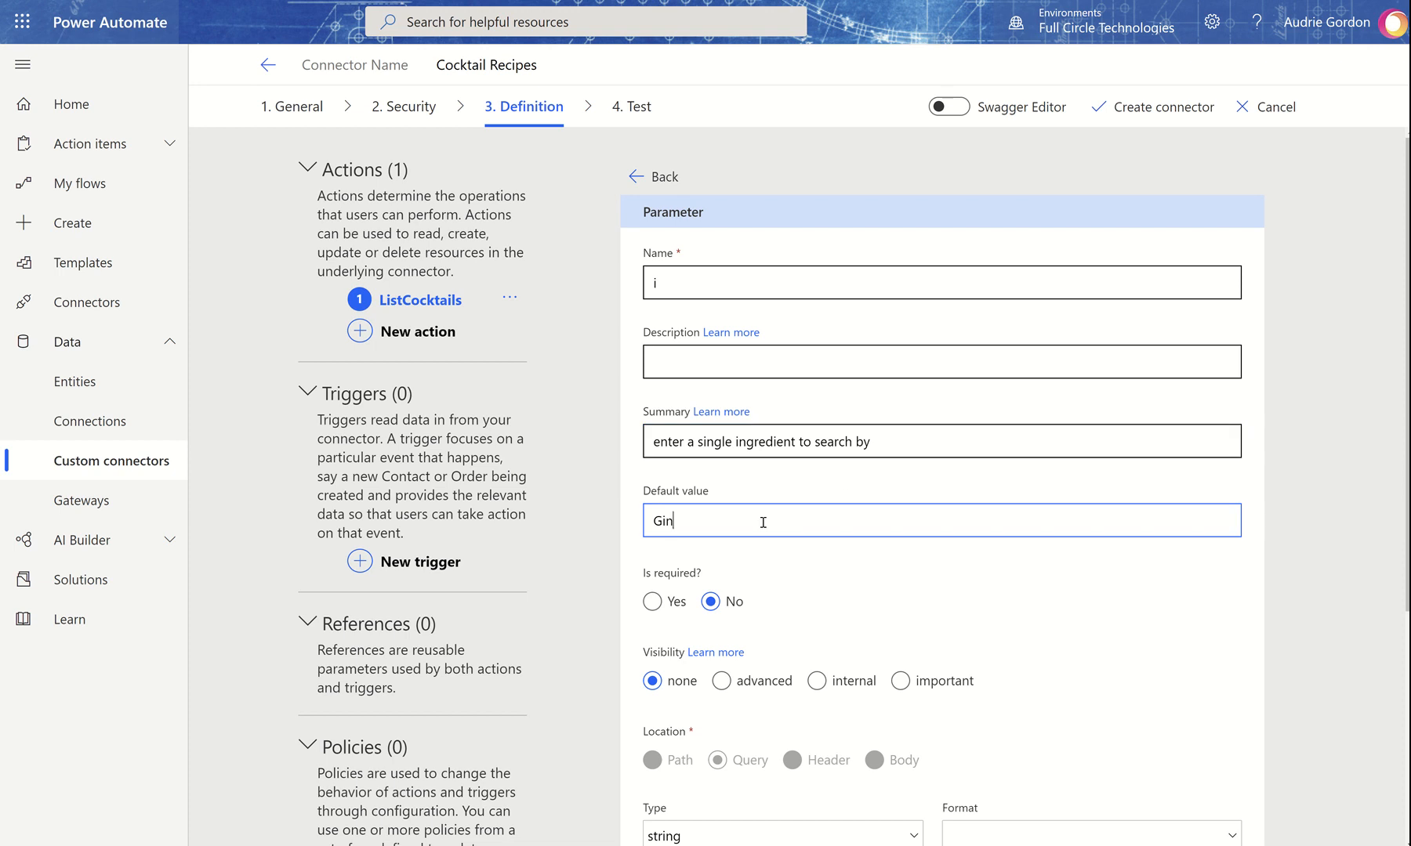
scroll(763, 522, down, 4)
scroll(764, 526, up, 4)
click(656, 177)
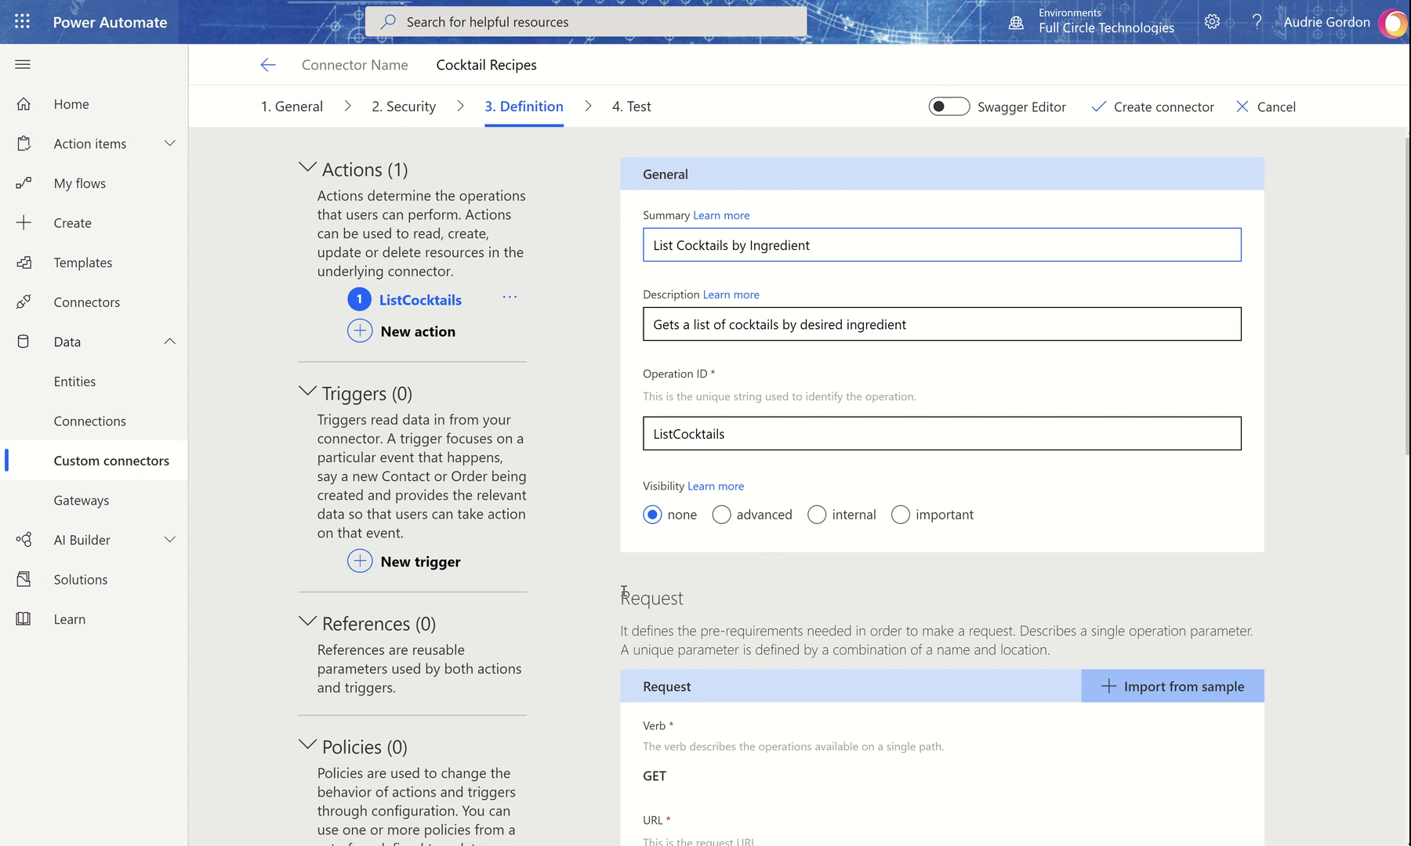
Step: Add a second action to the connector with the summary "Get Cocktail Recipe"
click(429, 335)
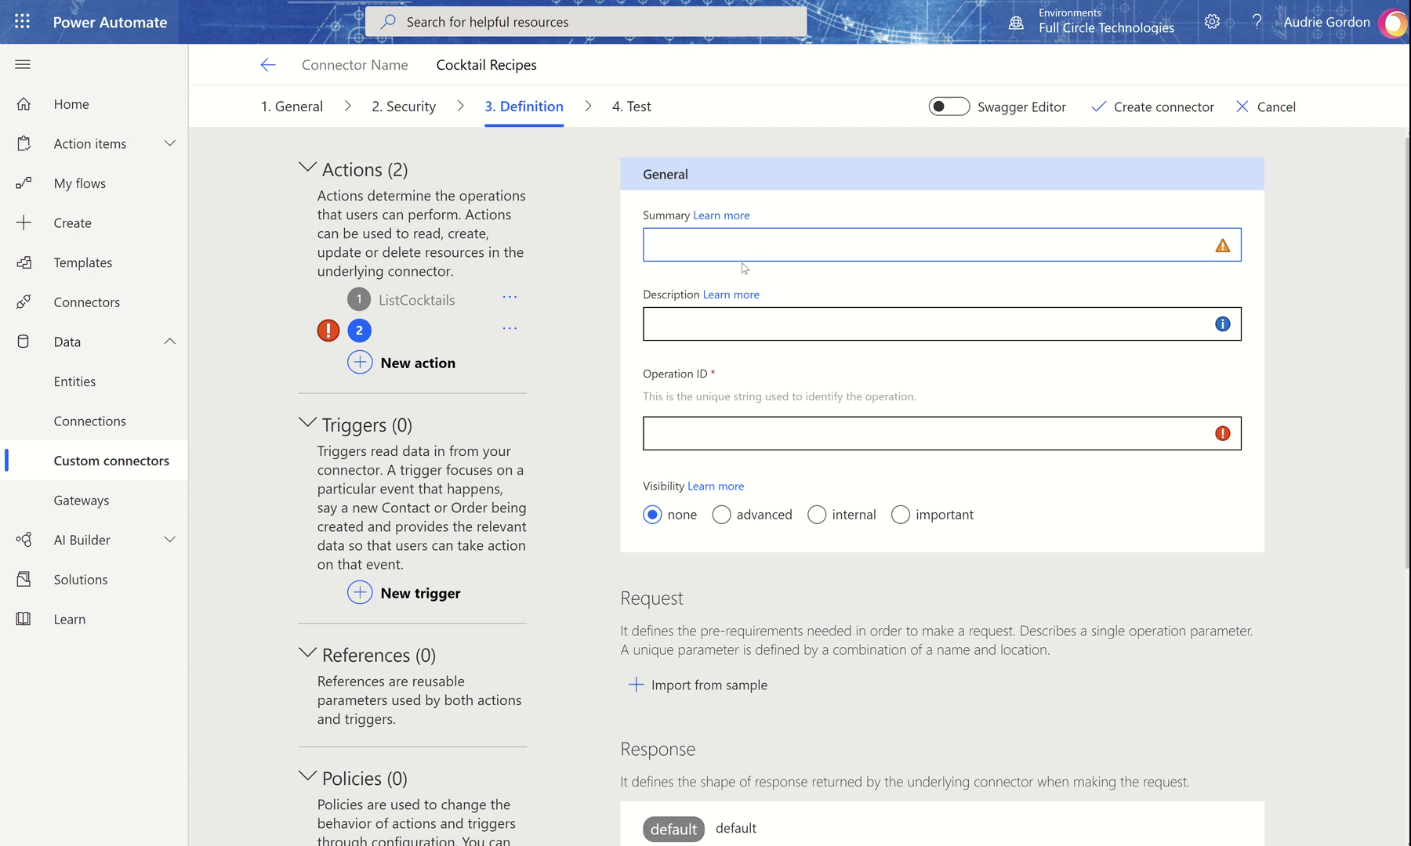
click(744, 250)
text(Get Cocktail Recipe)
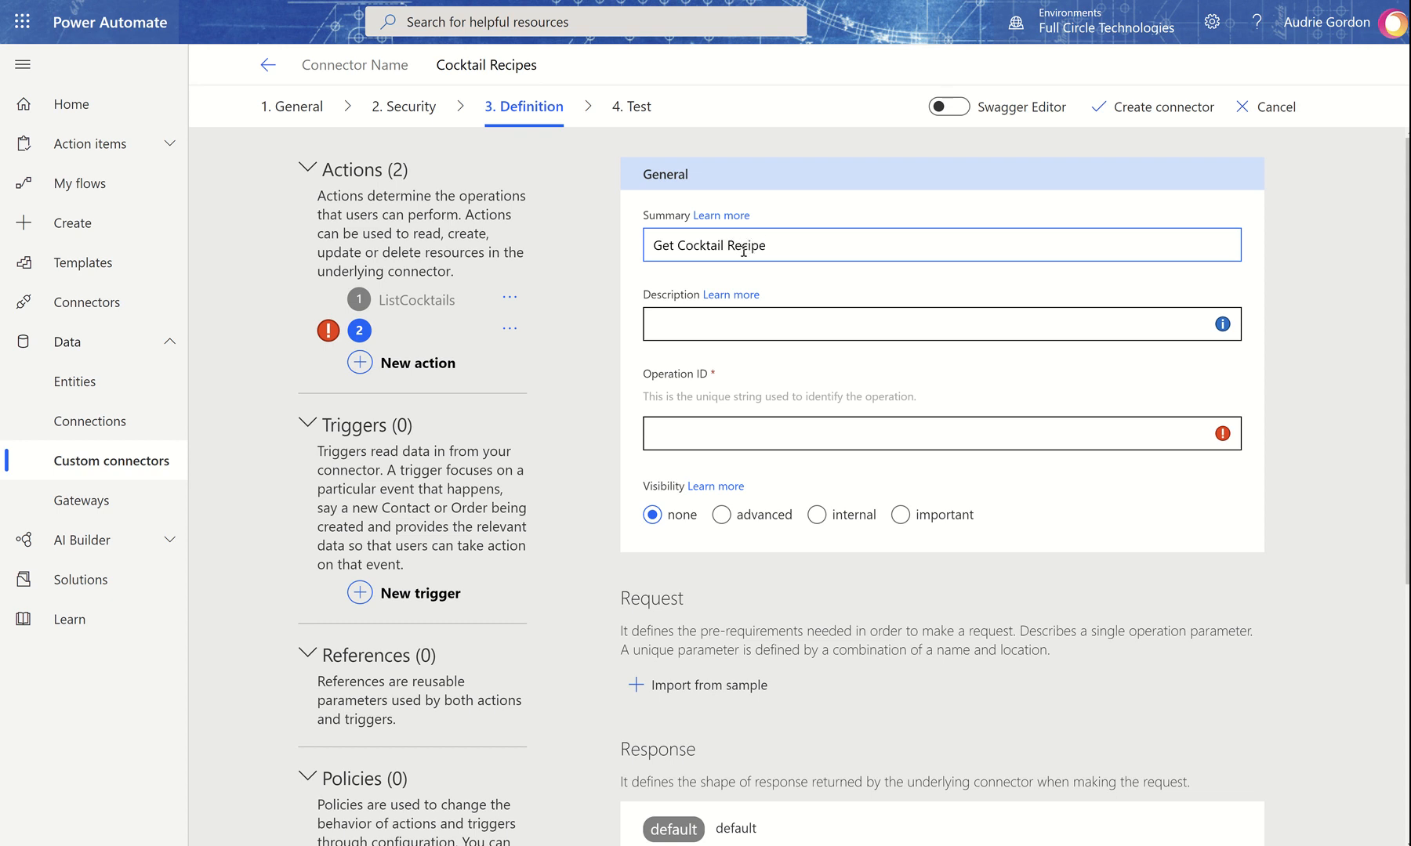
Step: Give the new action the description "Get cocktail recipe by cocktail ID number" and the operation ID CocktailRecipe
click(715, 339)
text(Get c)
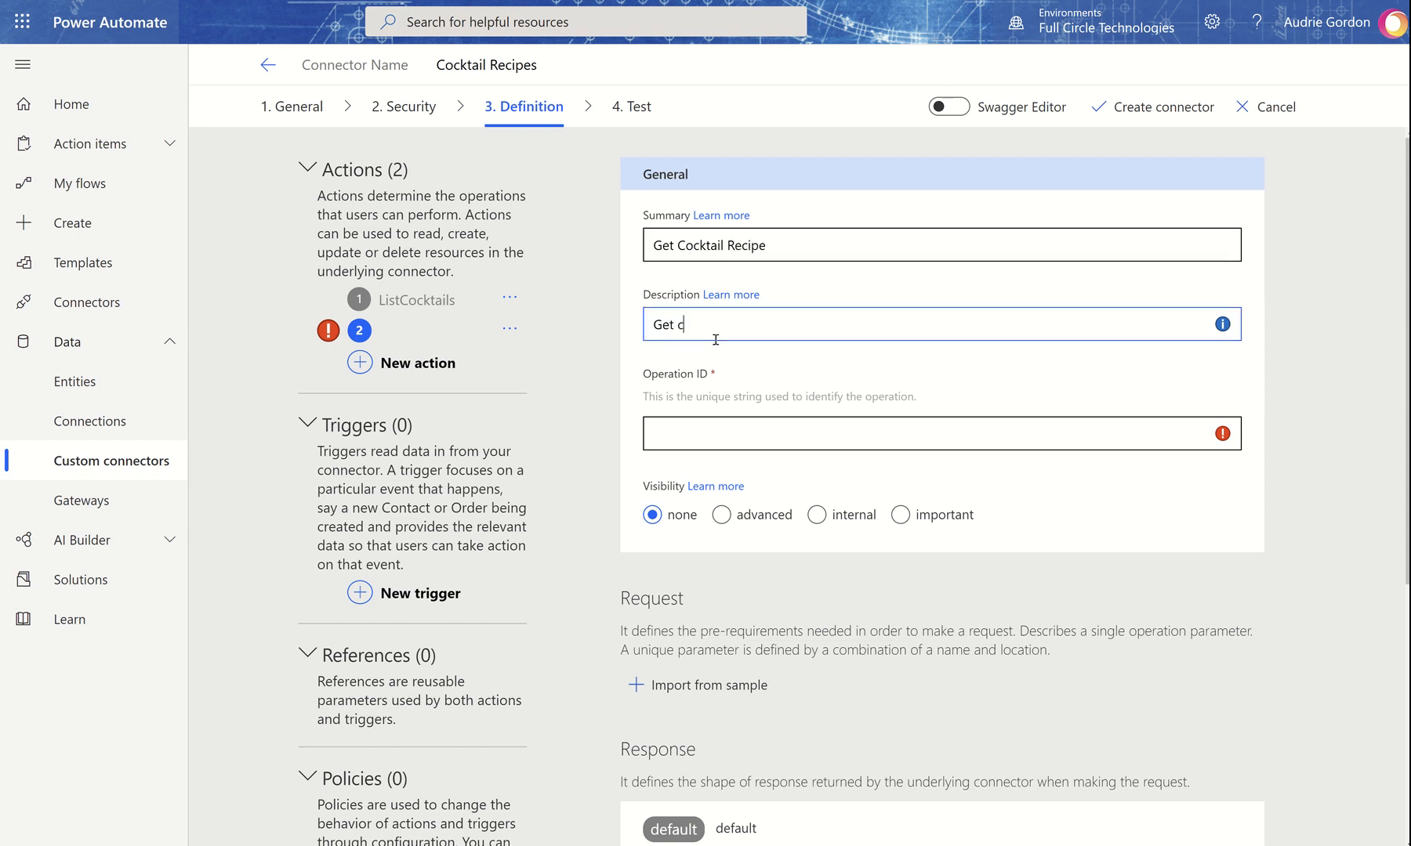
text(ocktail recipe by )
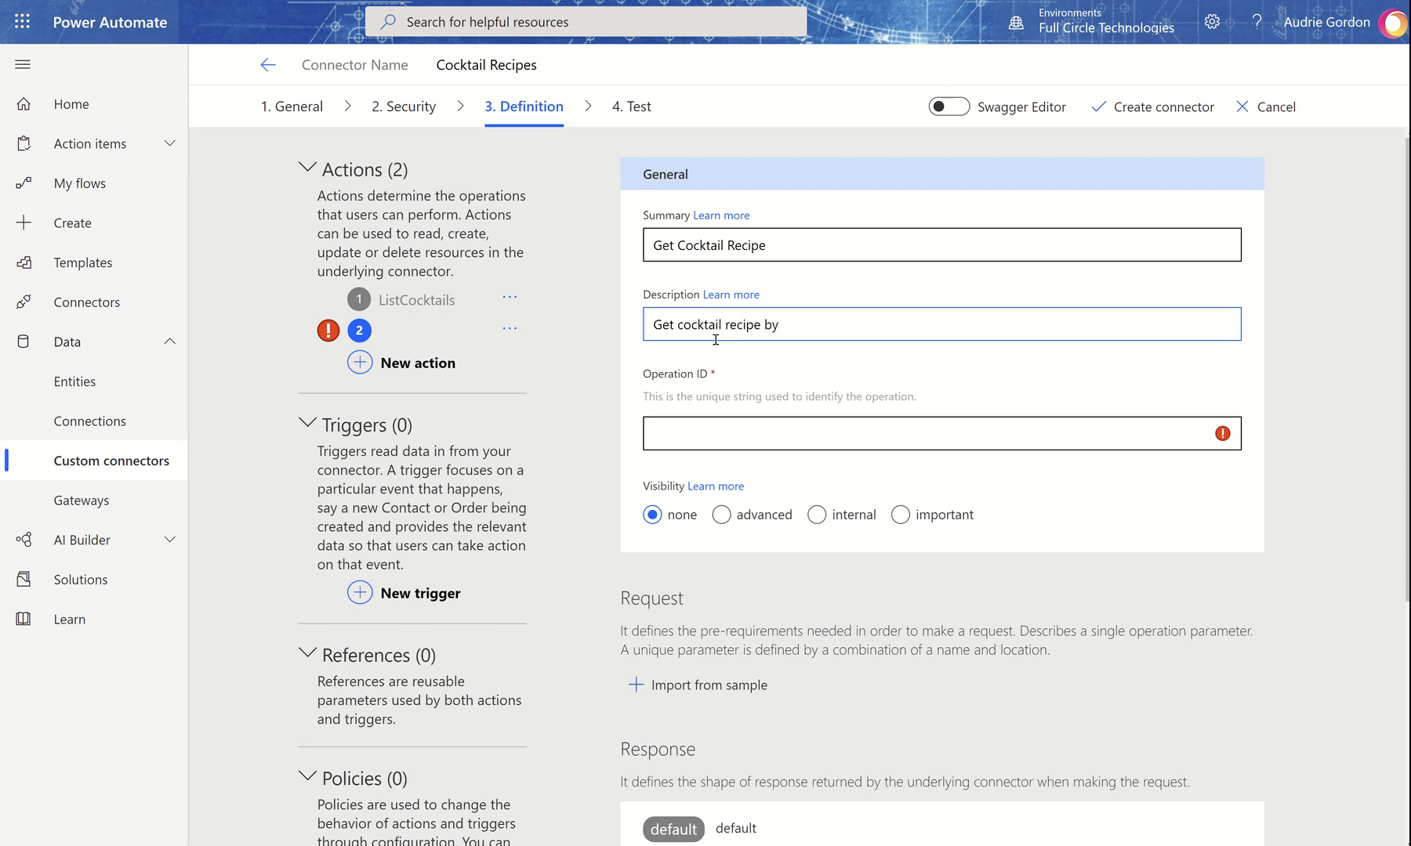
text(cok)
key(BackSpace)
text(cktail ID number)
click(708, 441)
text(Cock)
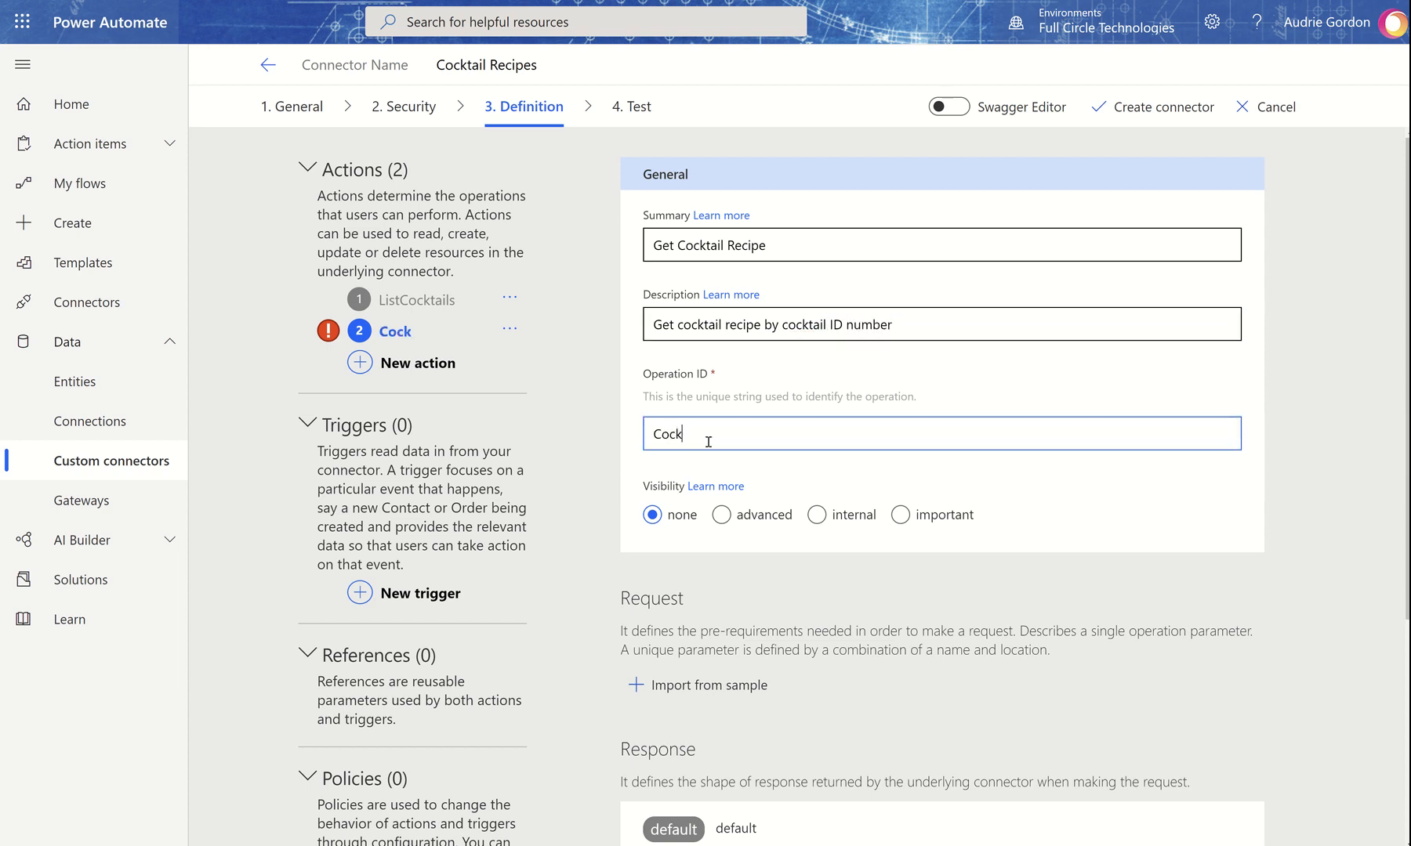
text(tailRece)
key(BackSpace)
text(ipe)
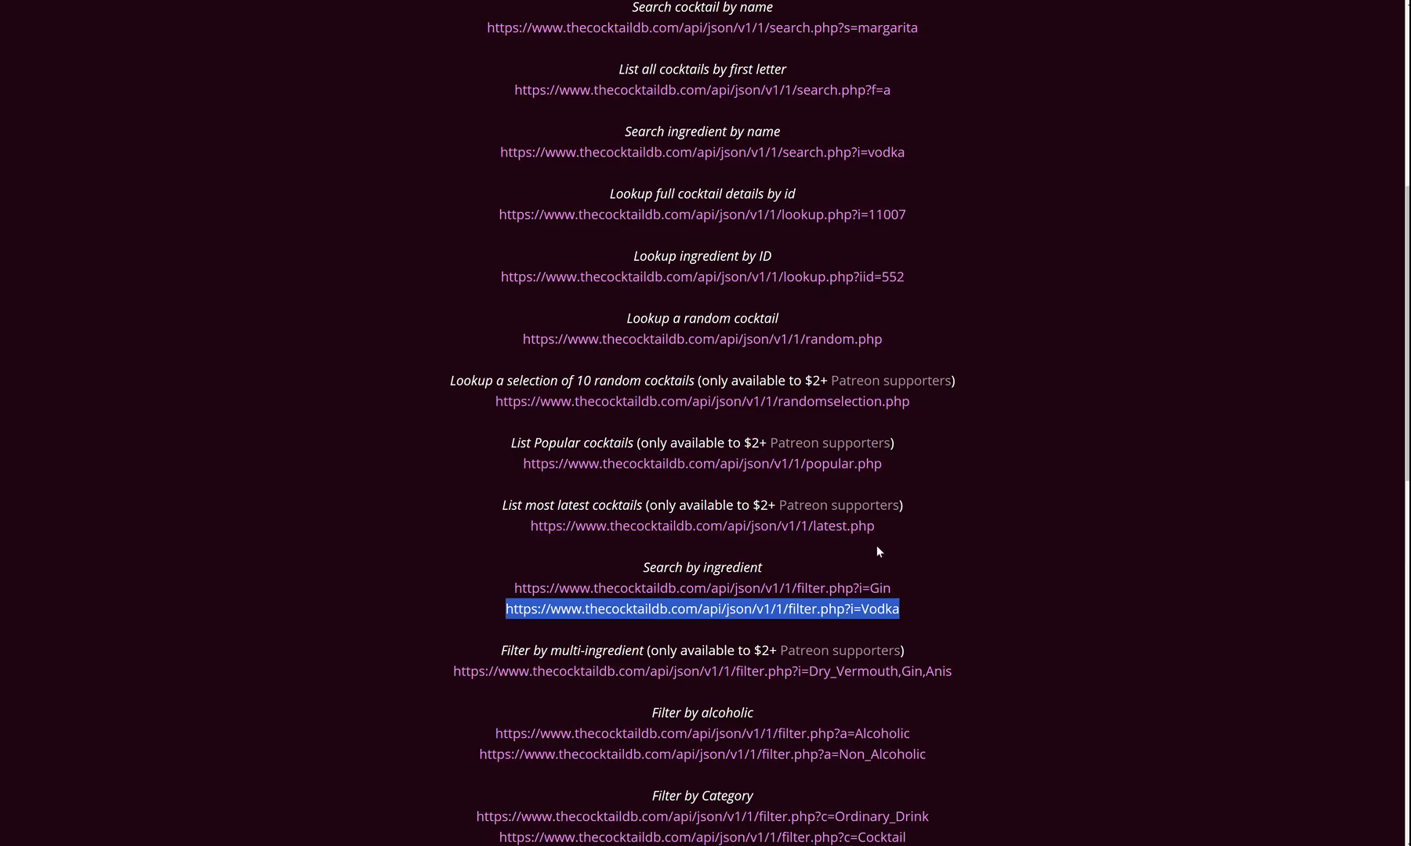
Step: Copy the sample URL under "Lookup full cocktail details by id" from TheCocktailDB's API page
scroll(877, 548, up, 5)
drag(926, 605, 492, 612)
key(ctrl+c)
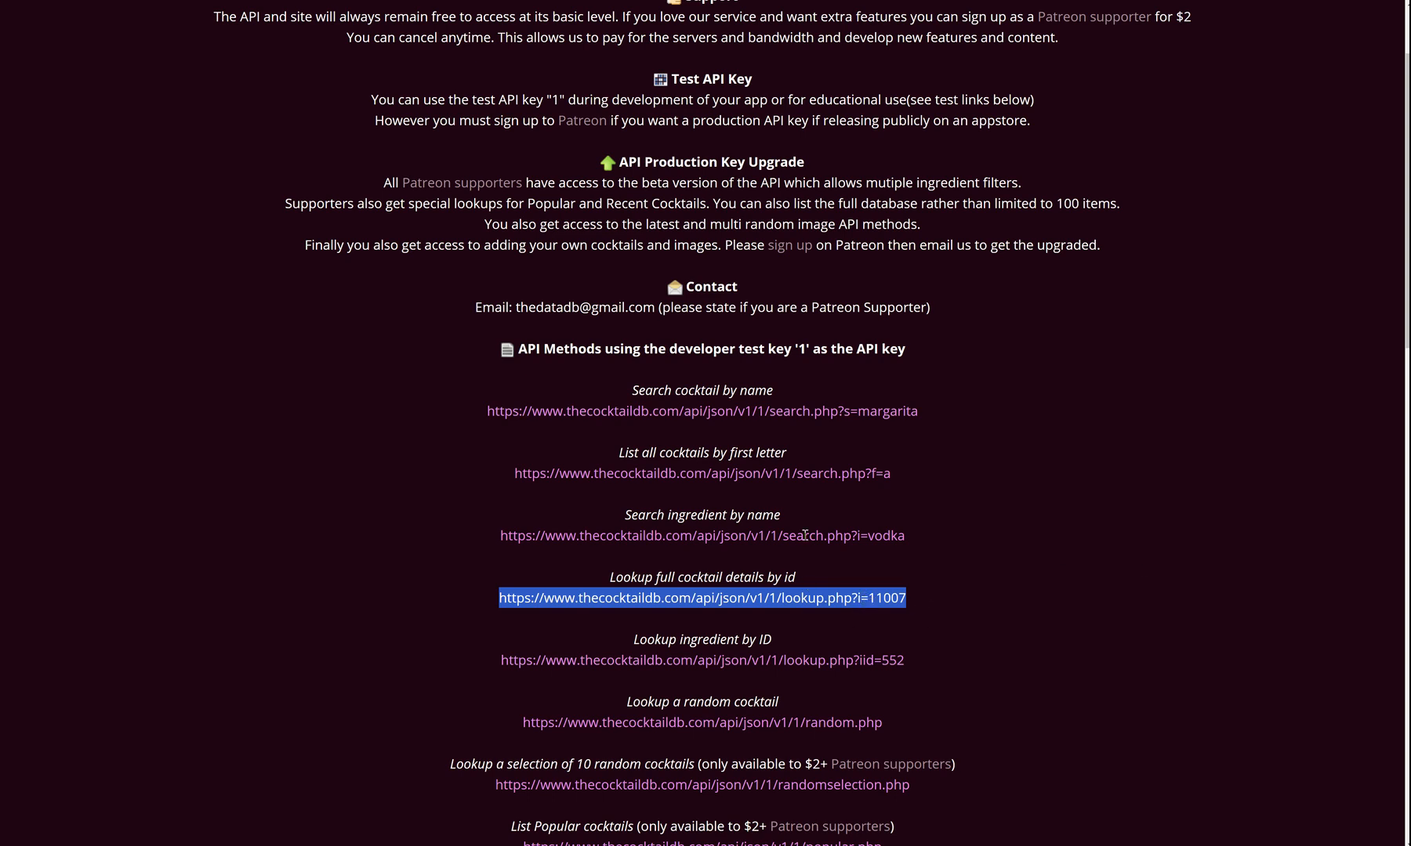
key(alt+Tab)
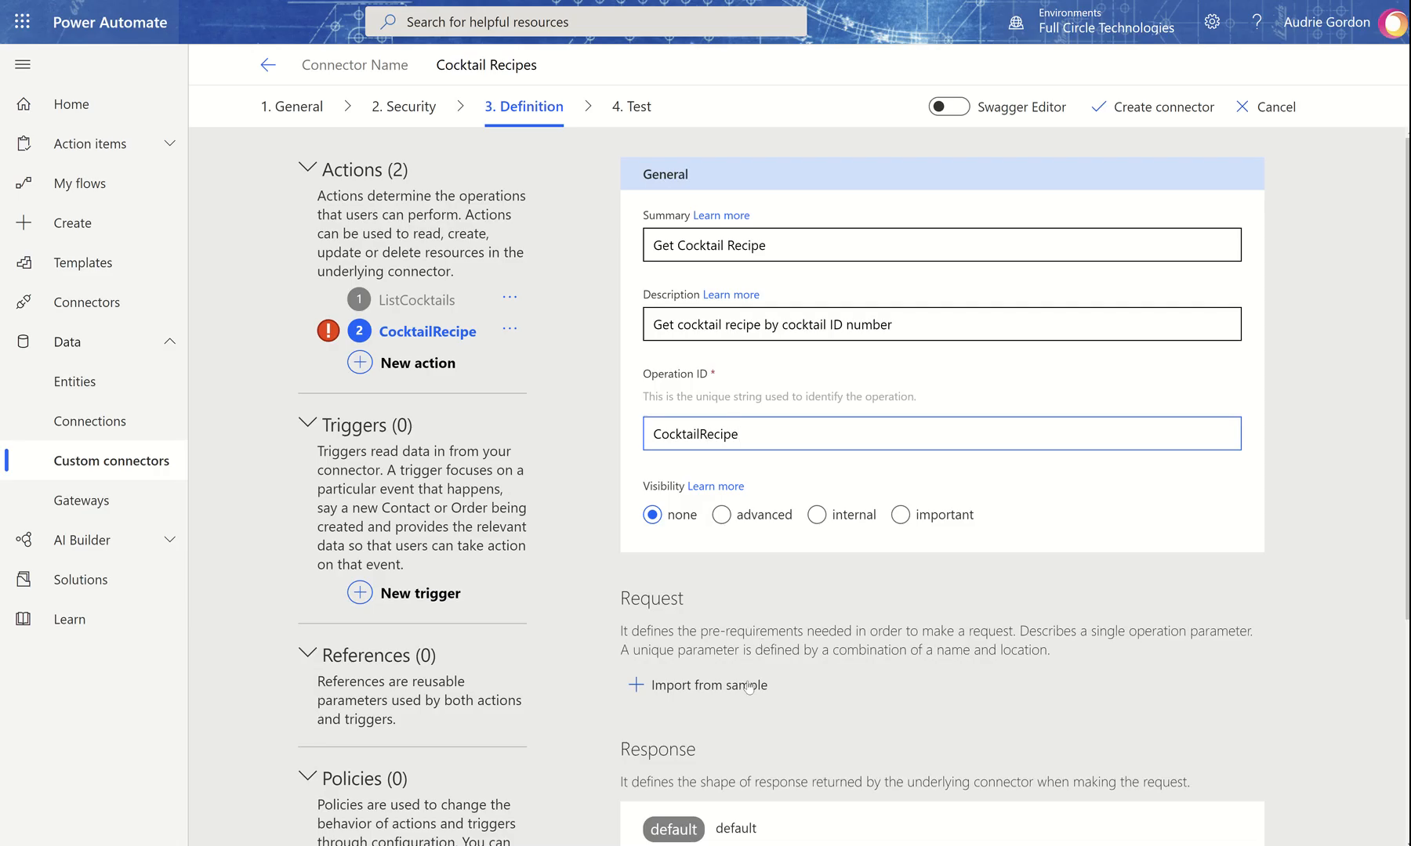
scroll(743, 677, down, 4)
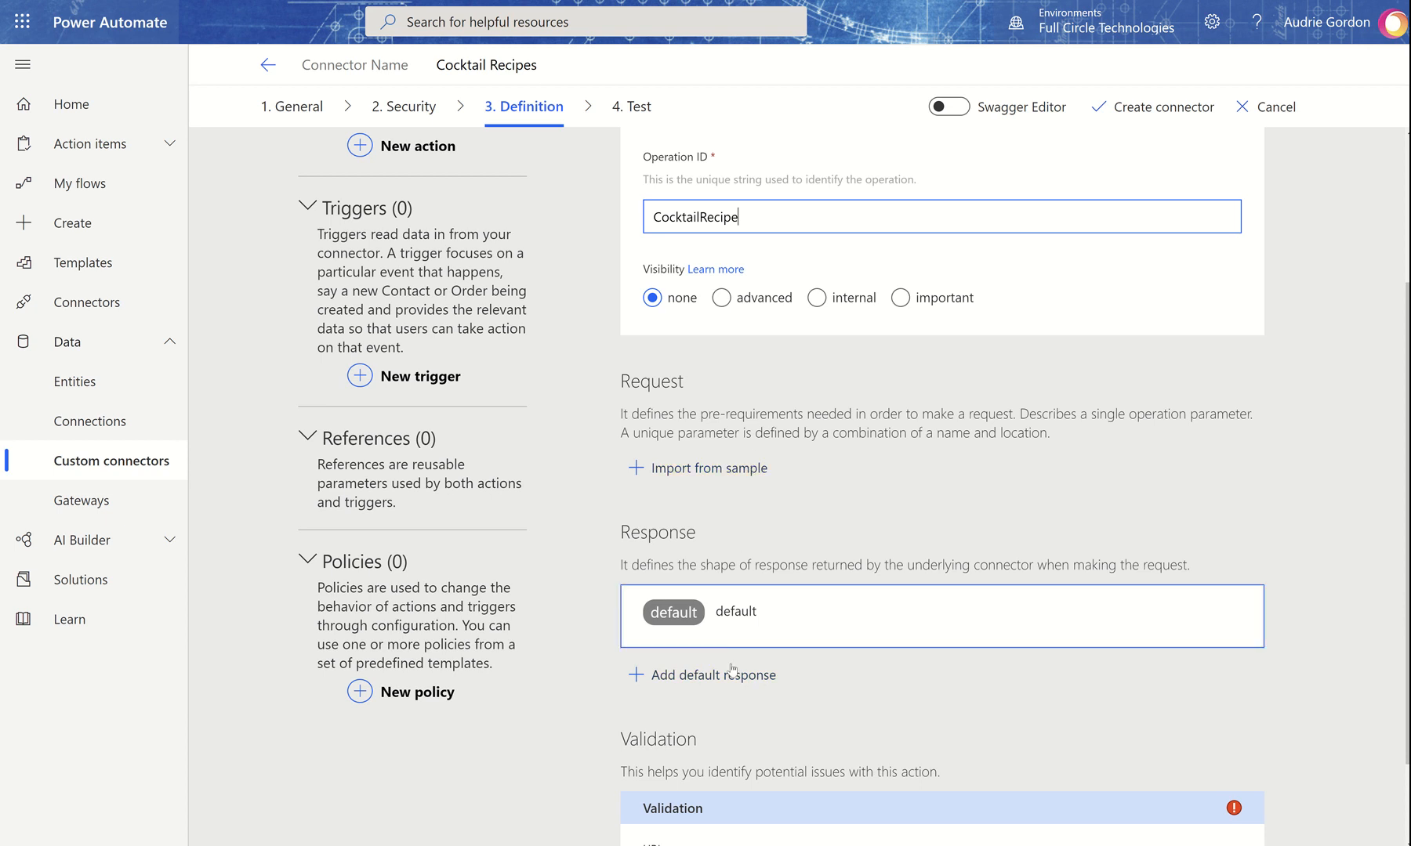
click(724, 469)
click(972, 173)
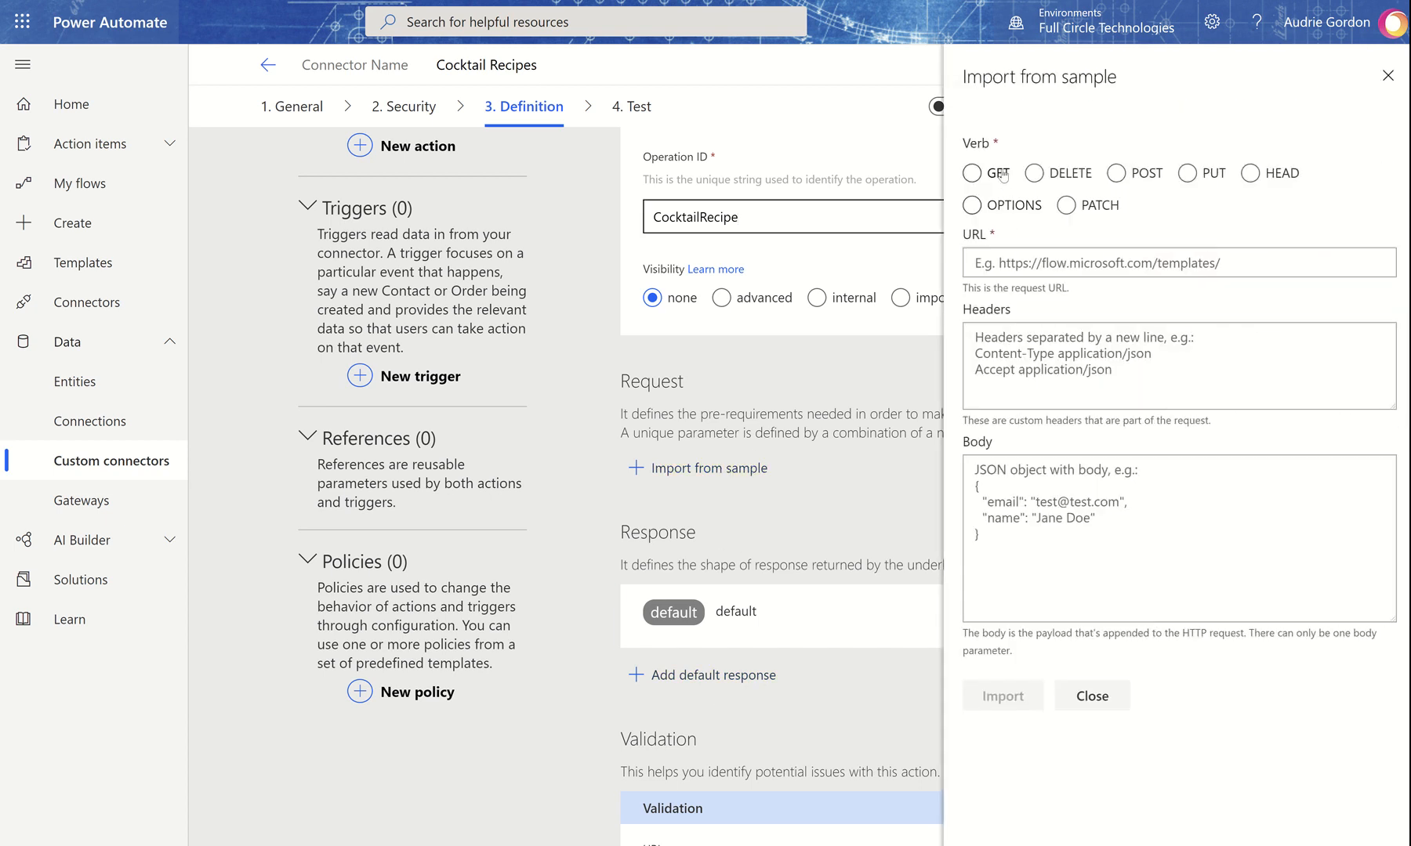
click(1016, 264)
key(ctrl+v)
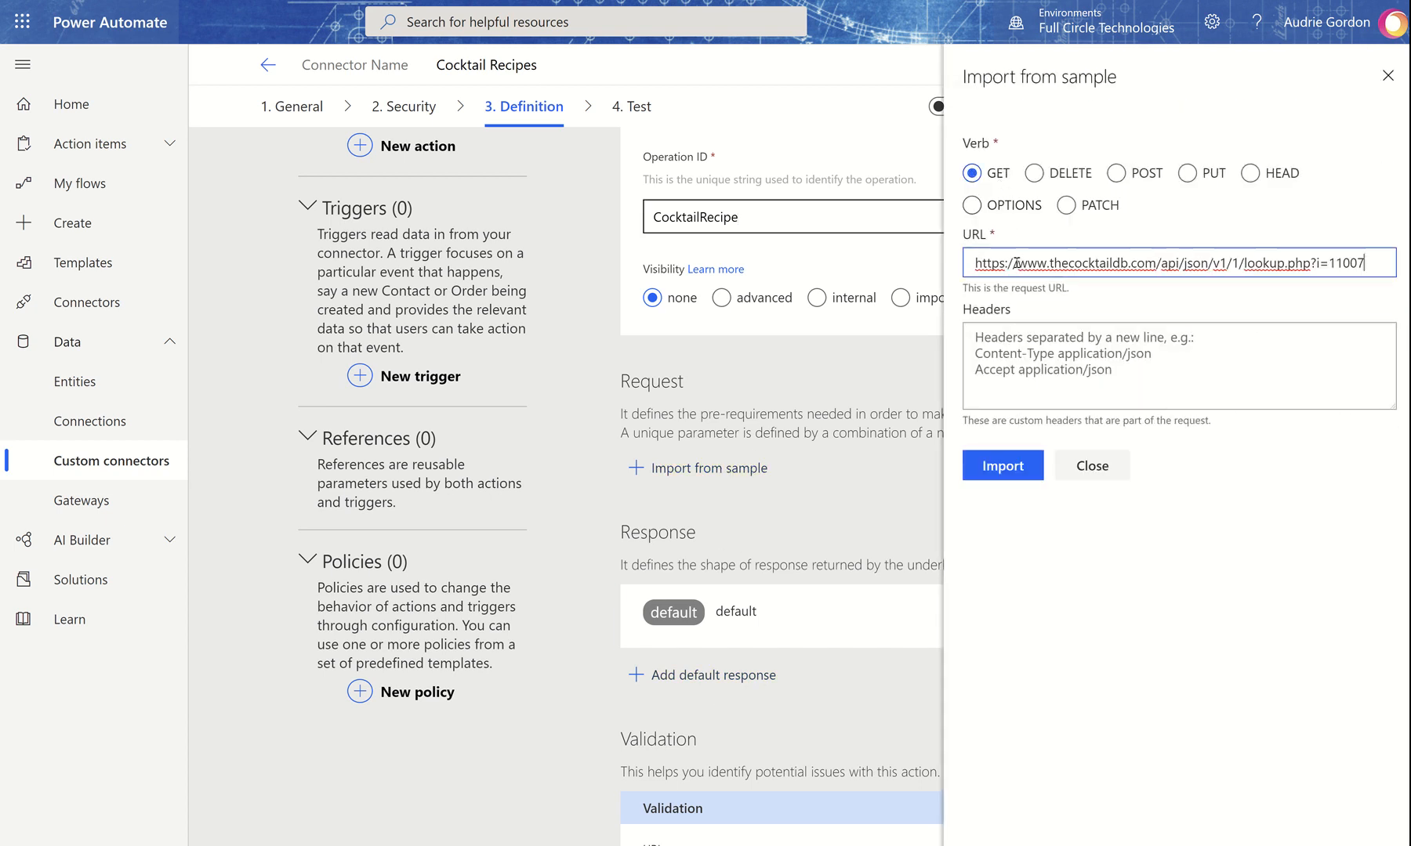
click(1003, 467)
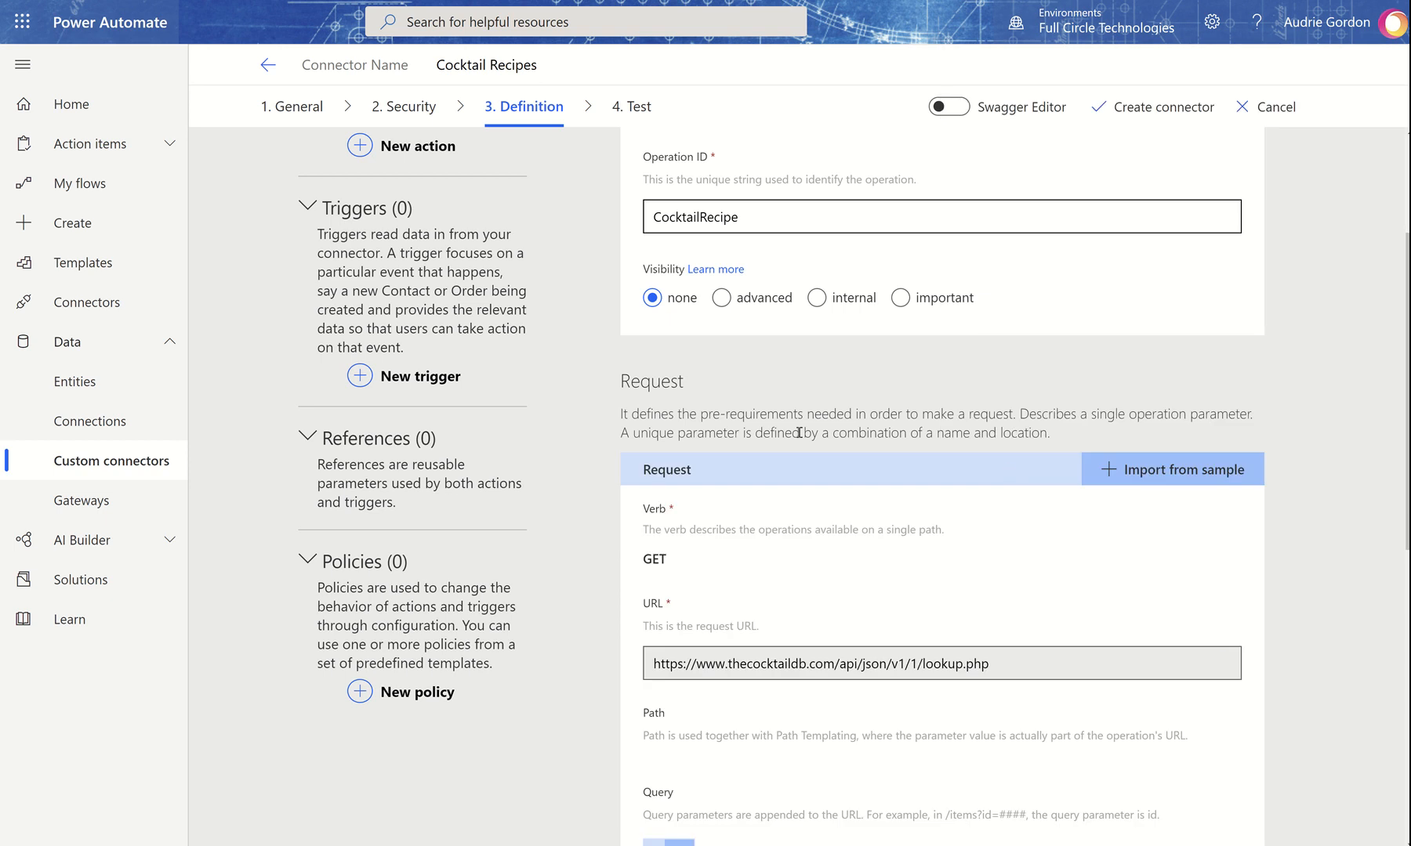
Step: Edit the CocktailRecipe query parameter i, giving it the summary "Enter the id number of the cocktail" and the default value 11007
scroll(801, 443, down, 3)
scroll(801, 443, down, 1)
scroll(801, 442, up, 4)
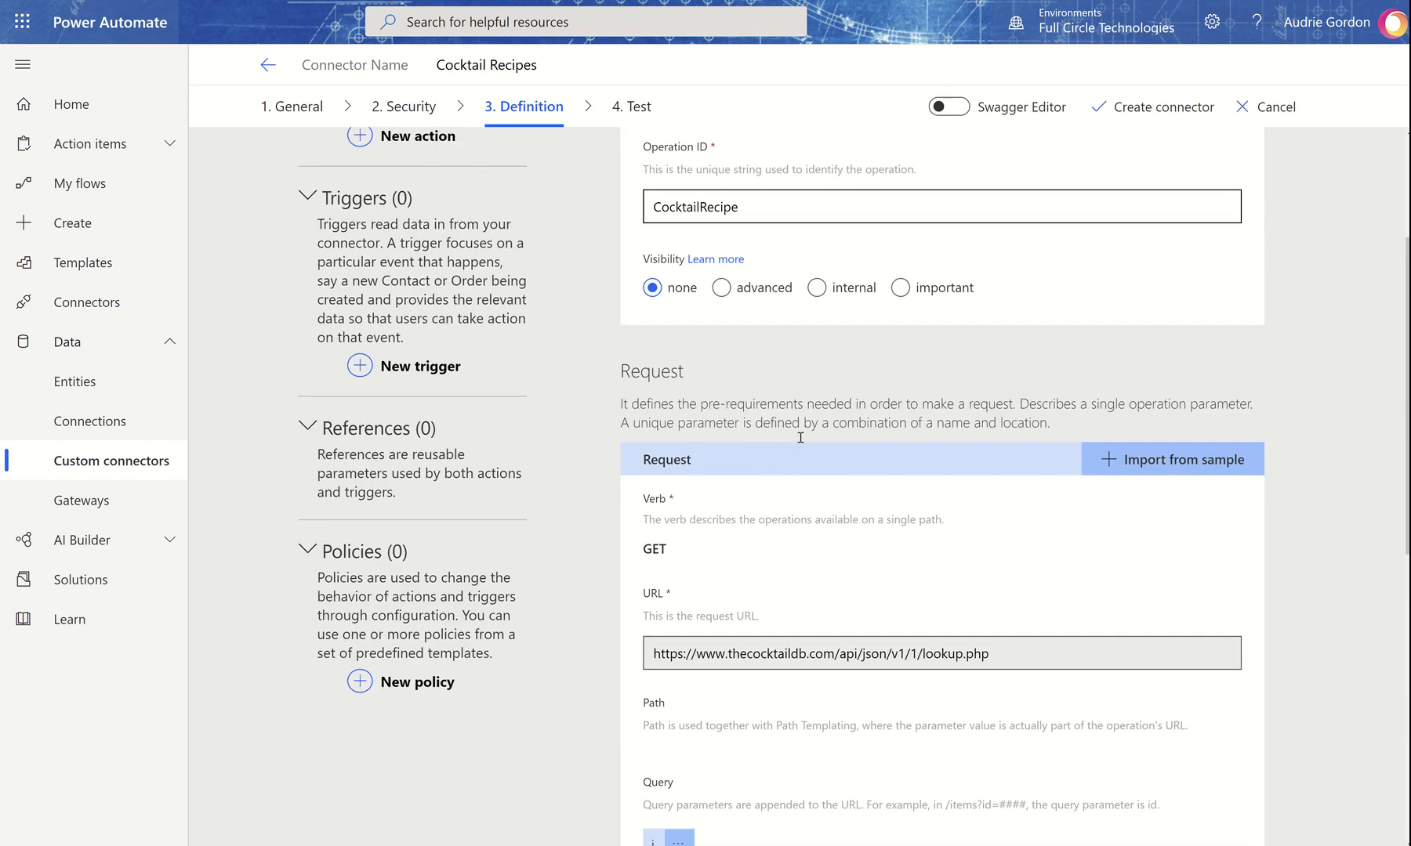
scroll(801, 442, down, 3)
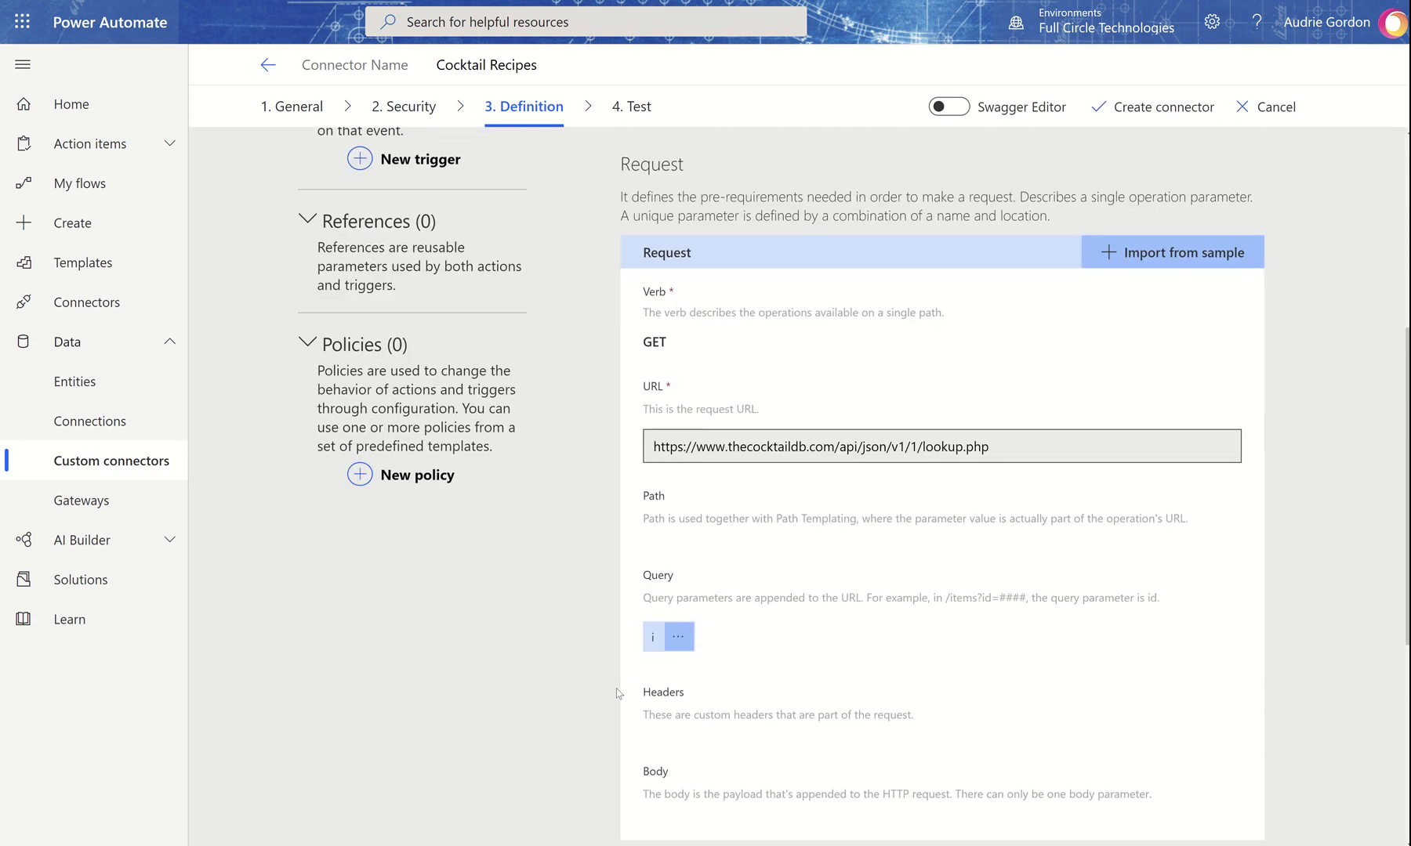
click(675, 638)
click(684, 670)
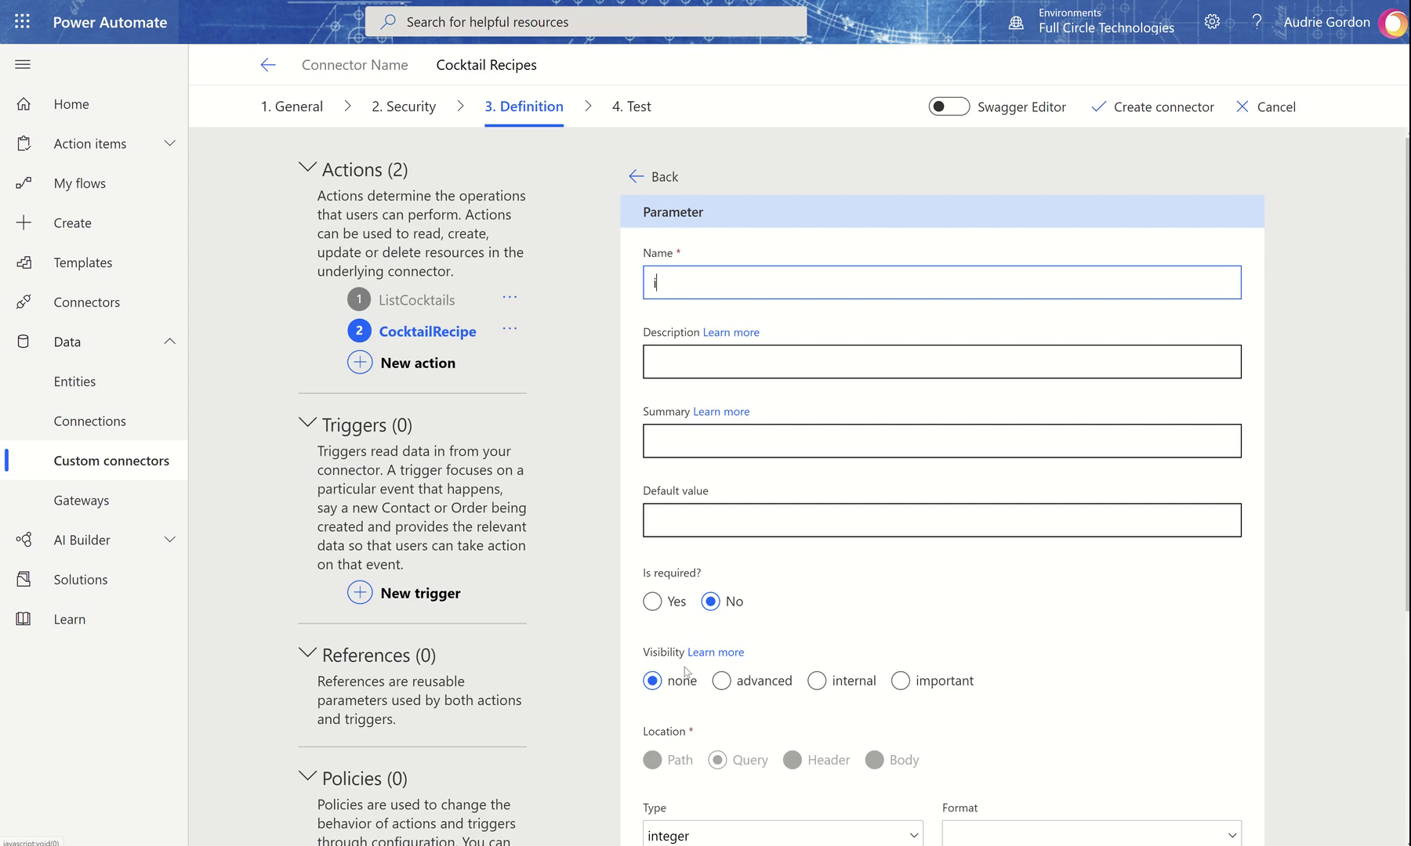
click(676, 440)
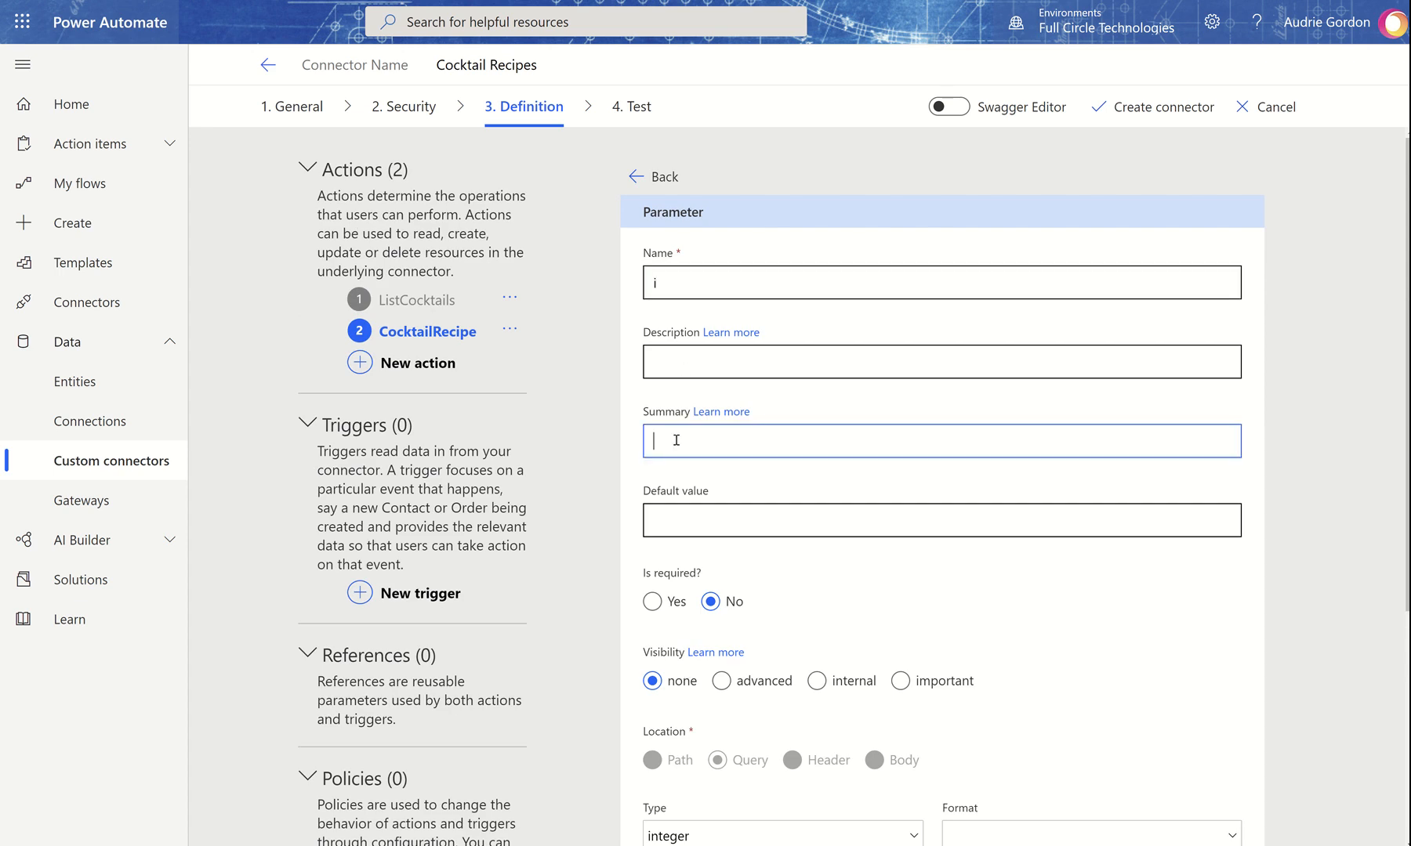
text(Enter the id number of the cock)
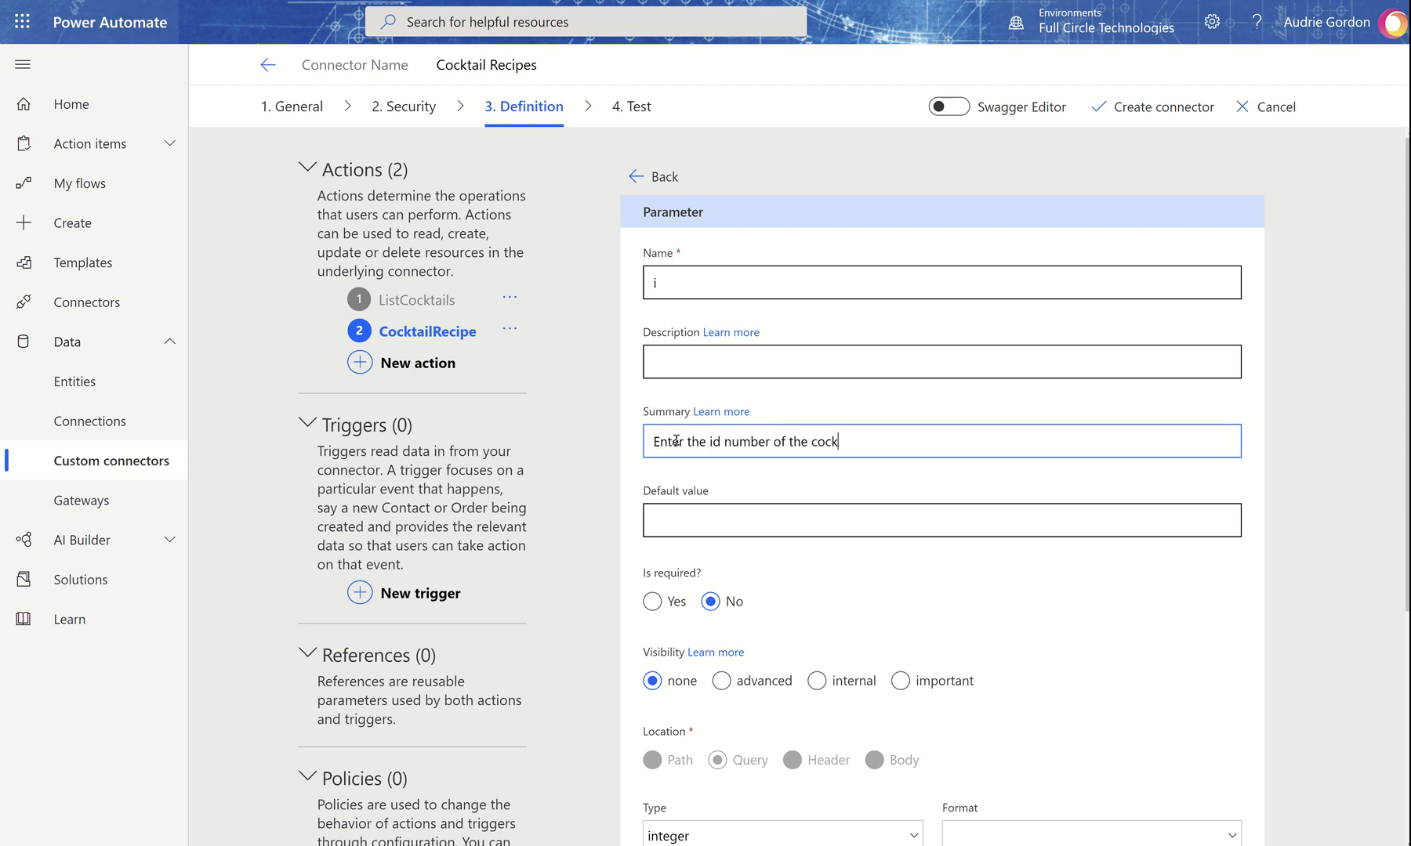
text(tail)
click(692, 530)
text(1100)
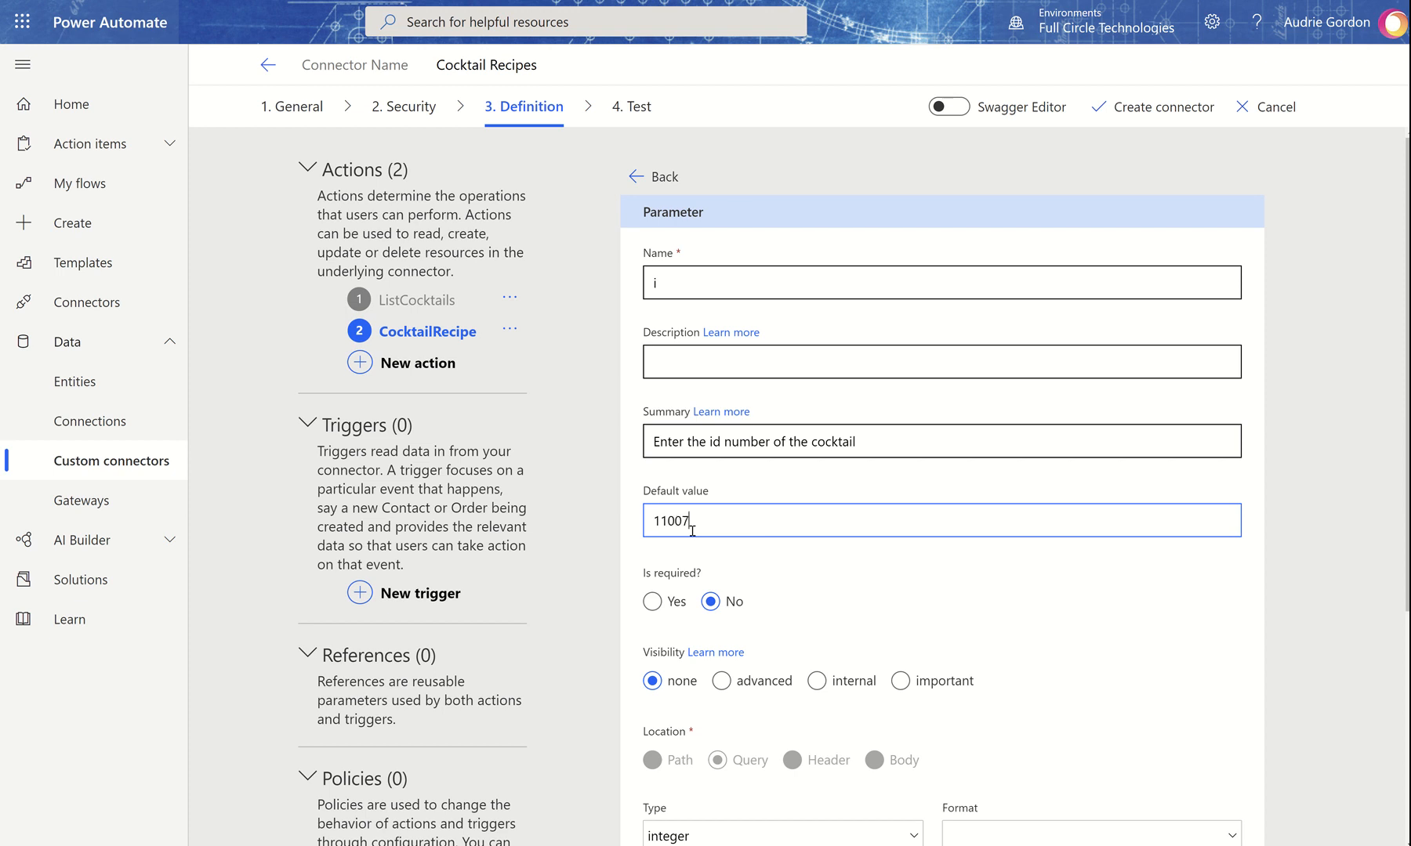
Step: Finish entering 11007 as the default value of query parameter i, and return to the CocktailRecipe definition to check its request and response
text(7)
scroll(717, 527, down, 2)
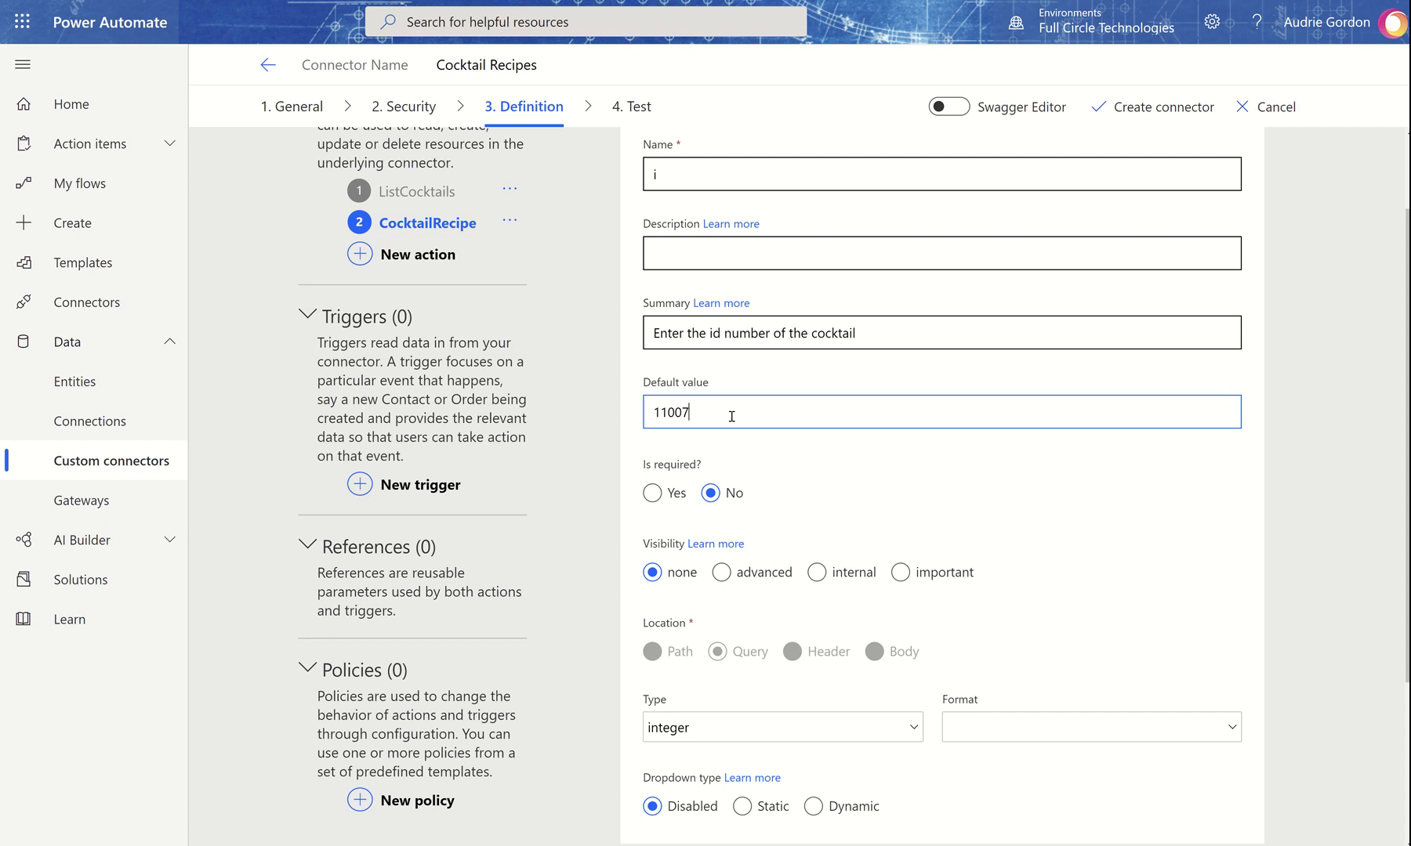
scroll(731, 416, down, 3)
scroll(756, 434, up, 4)
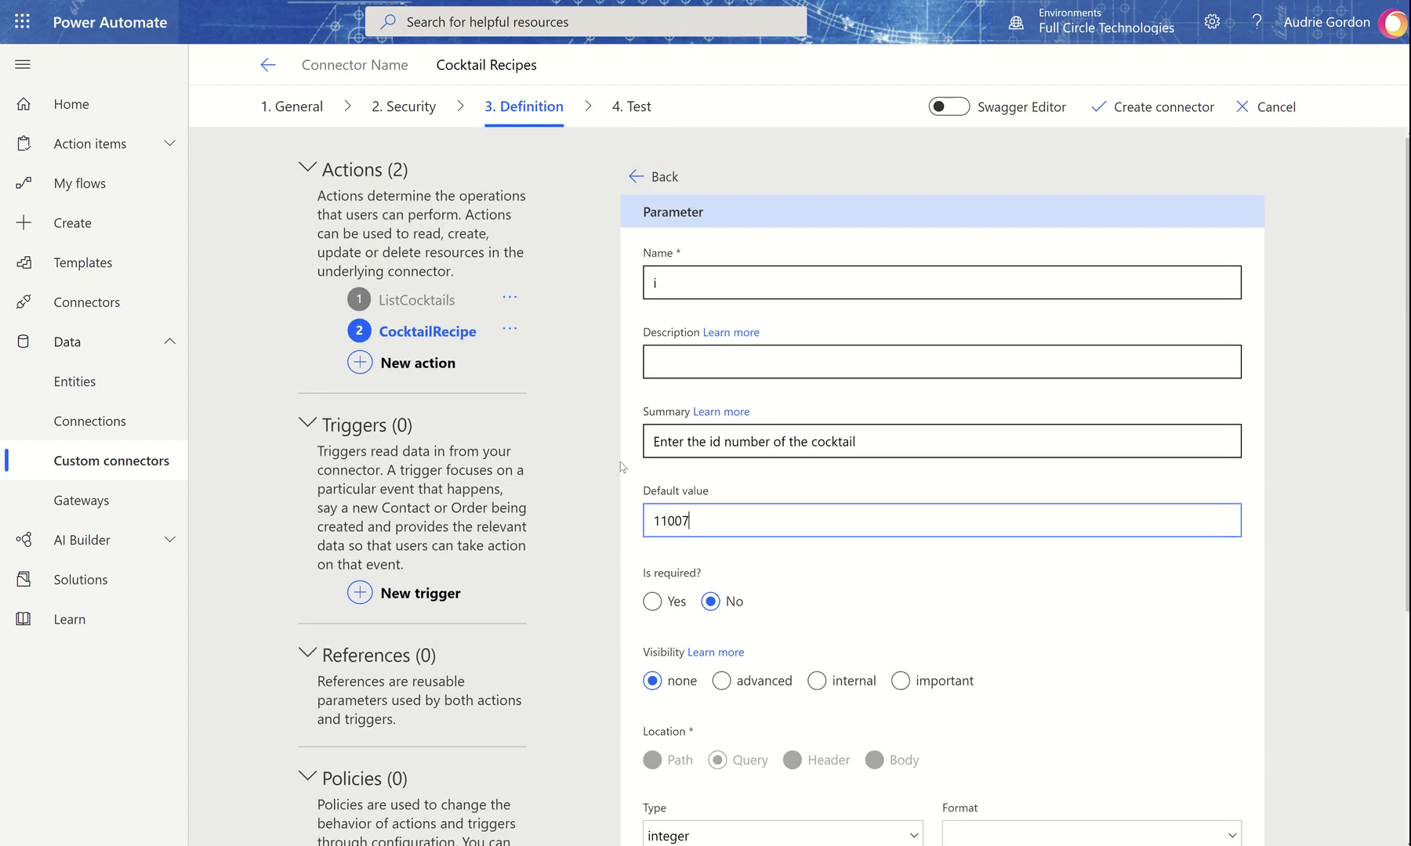
click(656, 178)
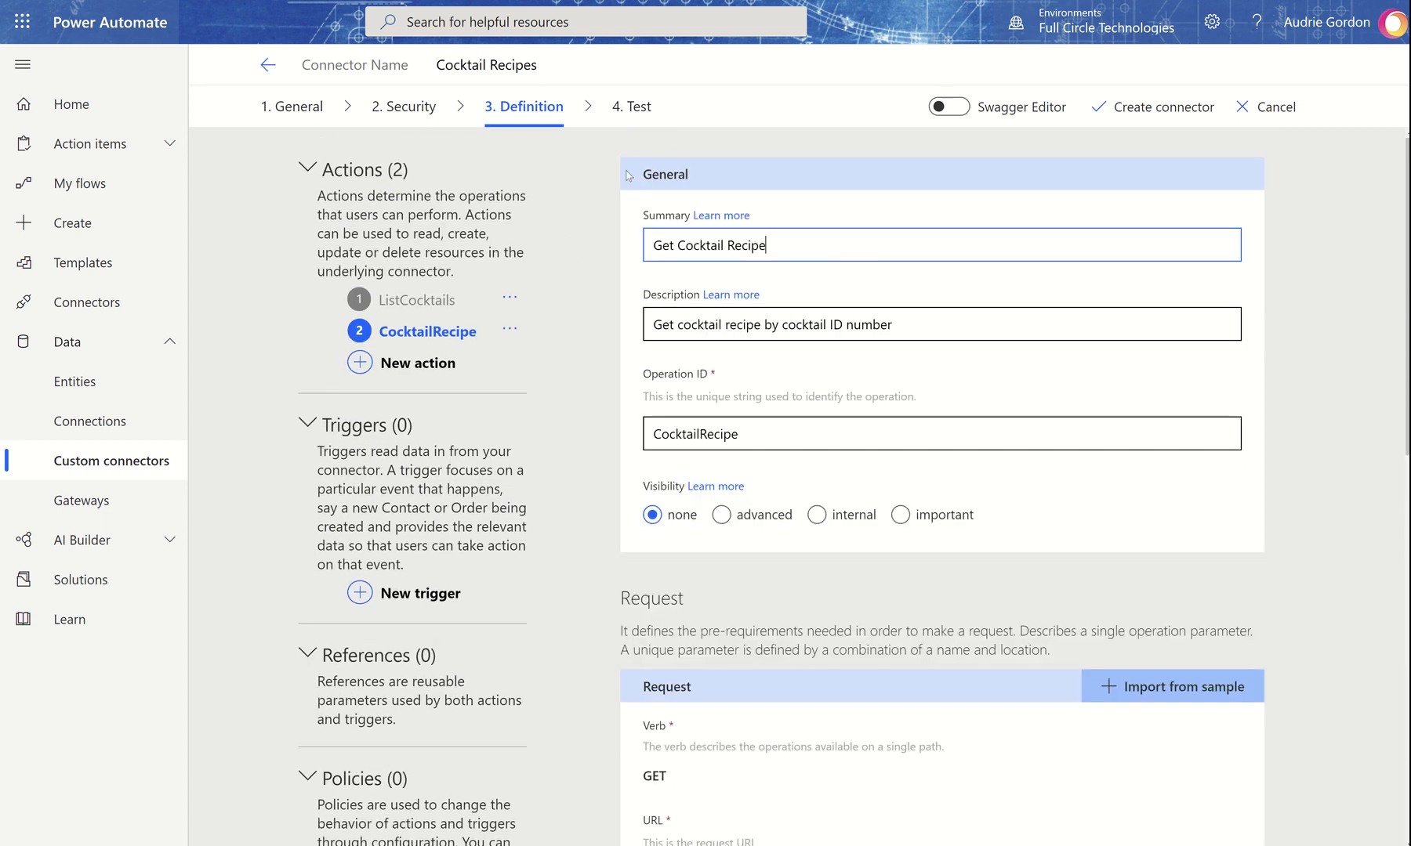
scroll(898, 536, down, 7)
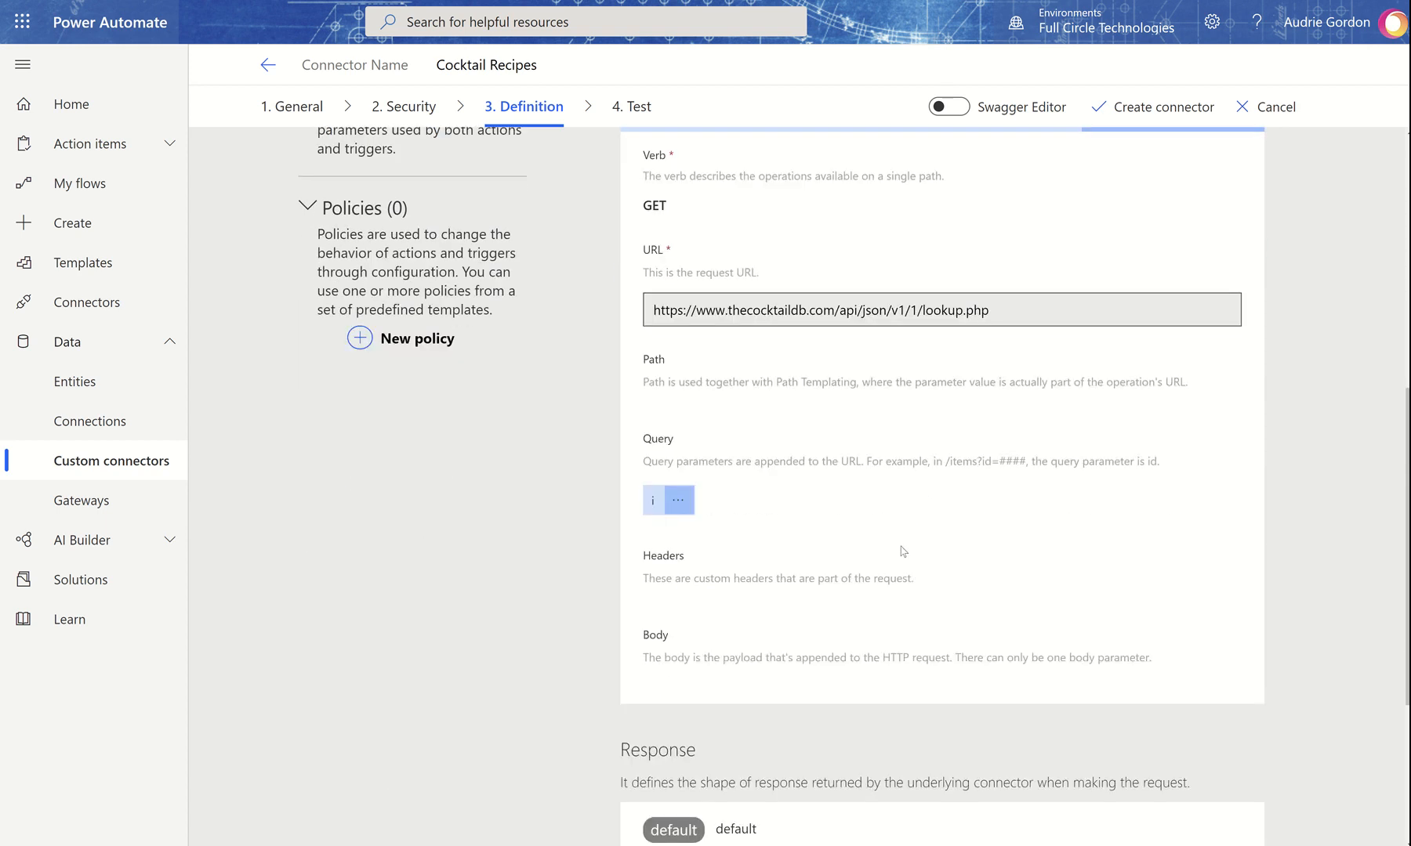
scroll(903, 551, down, 4)
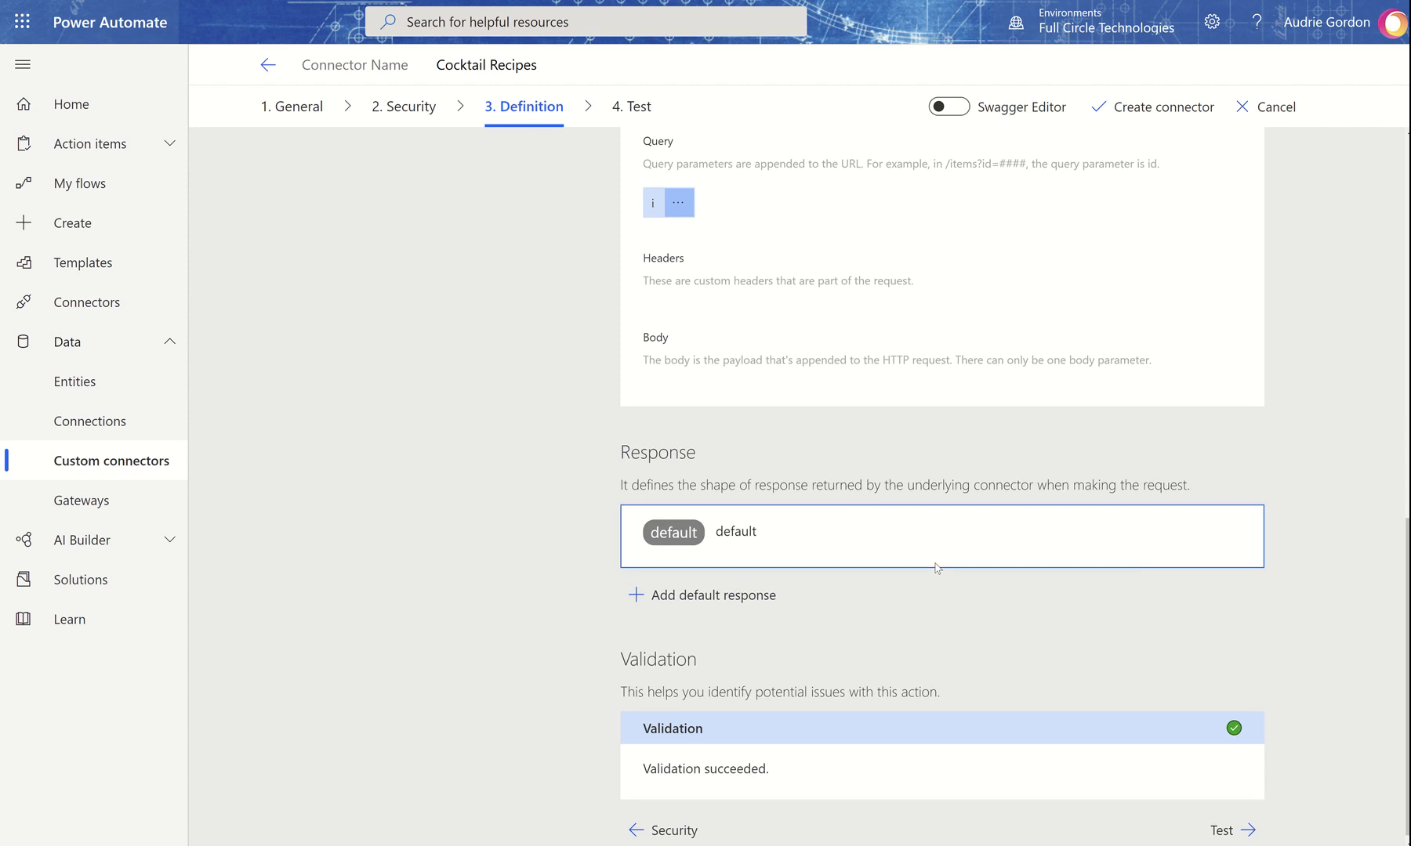
scroll(936, 567, up, 11)
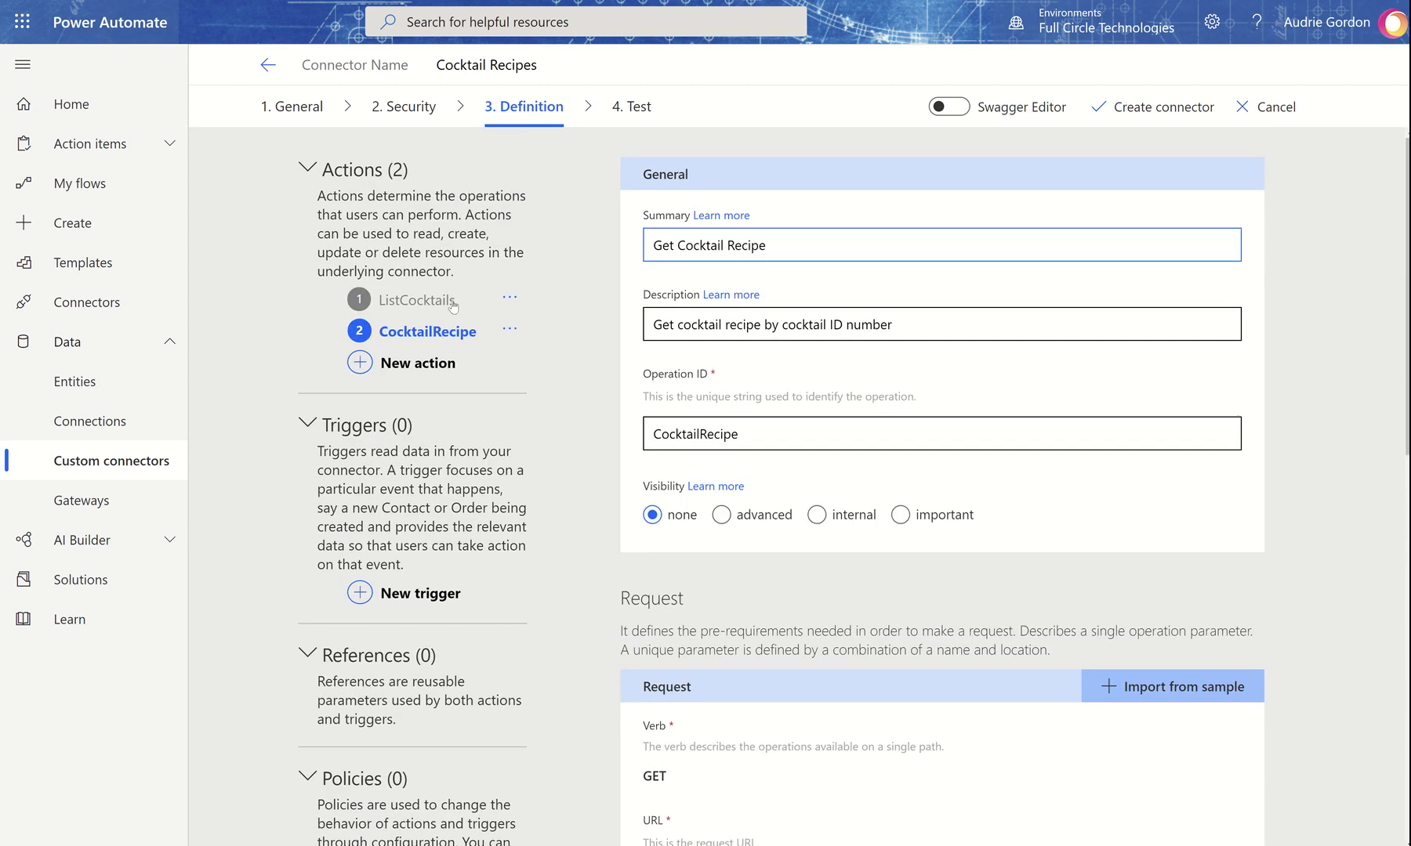
Step: Open the ListCocktails action, and copy the Vodka sample URL under "Search by ingredient" from TheCocktailDB's API page
click(450, 303)
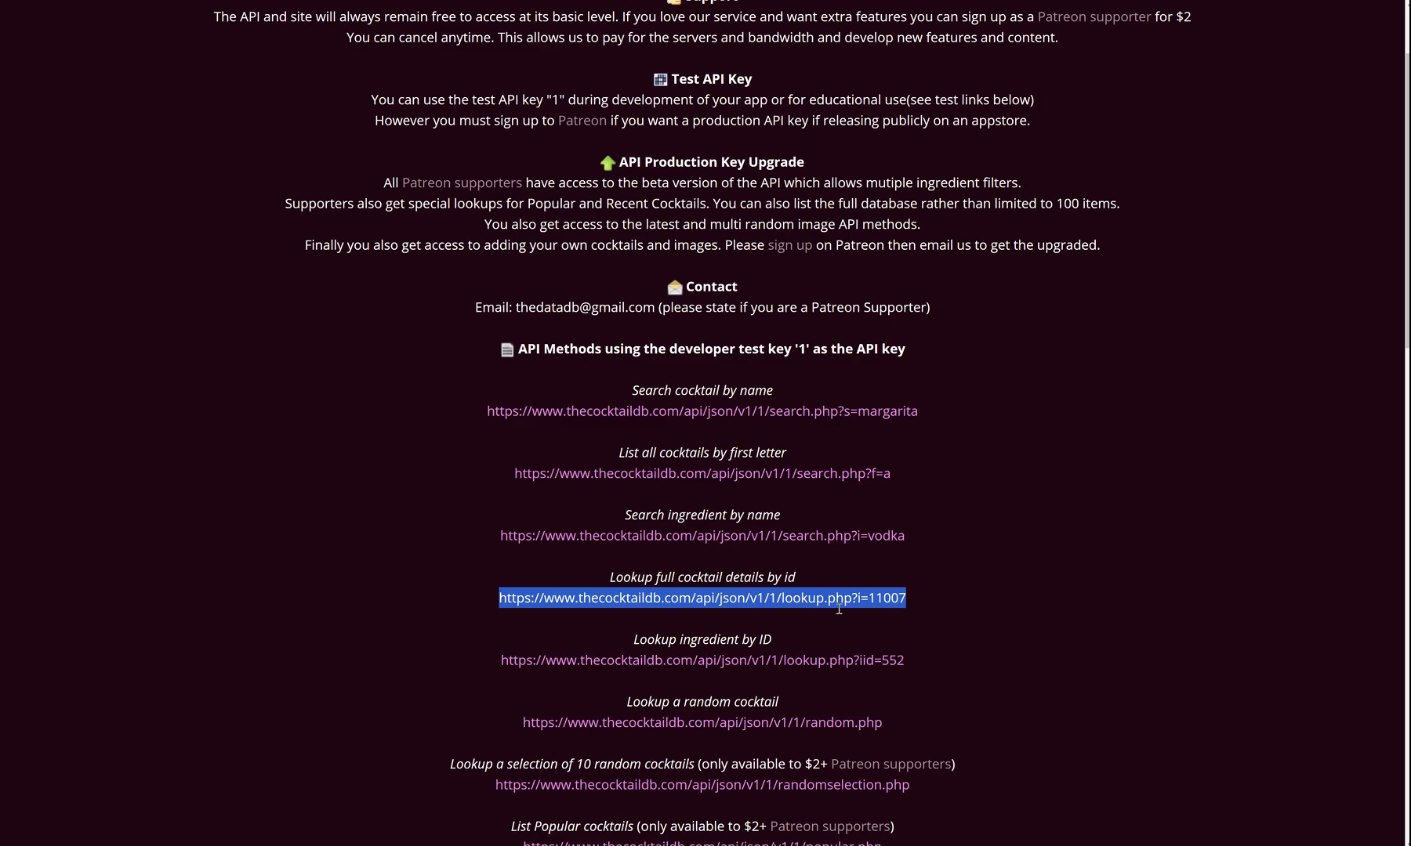
scroll(886, 632, down, 8)
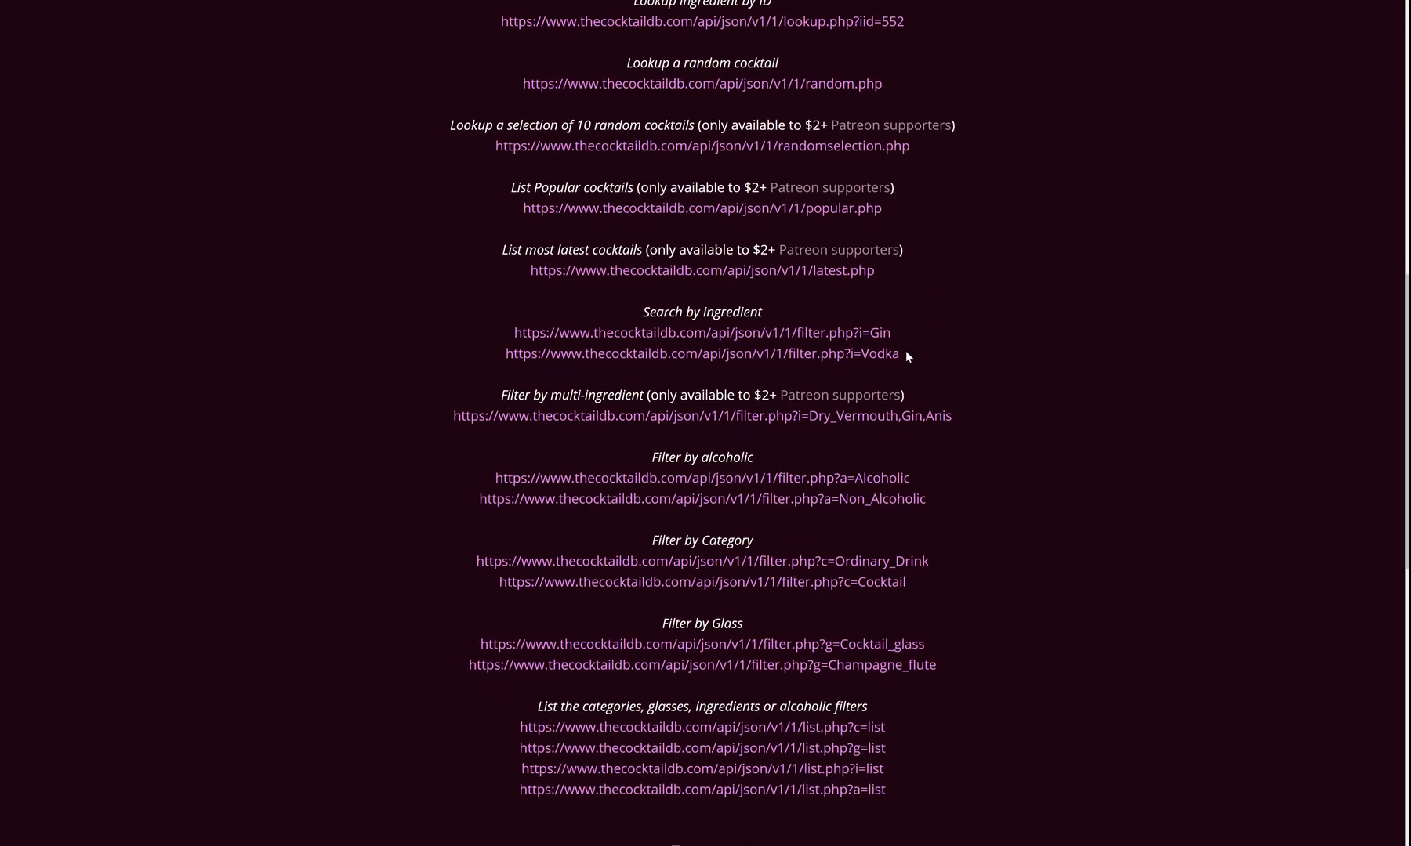
drag(905, 354, 495, 361)
key(ctrl+c)
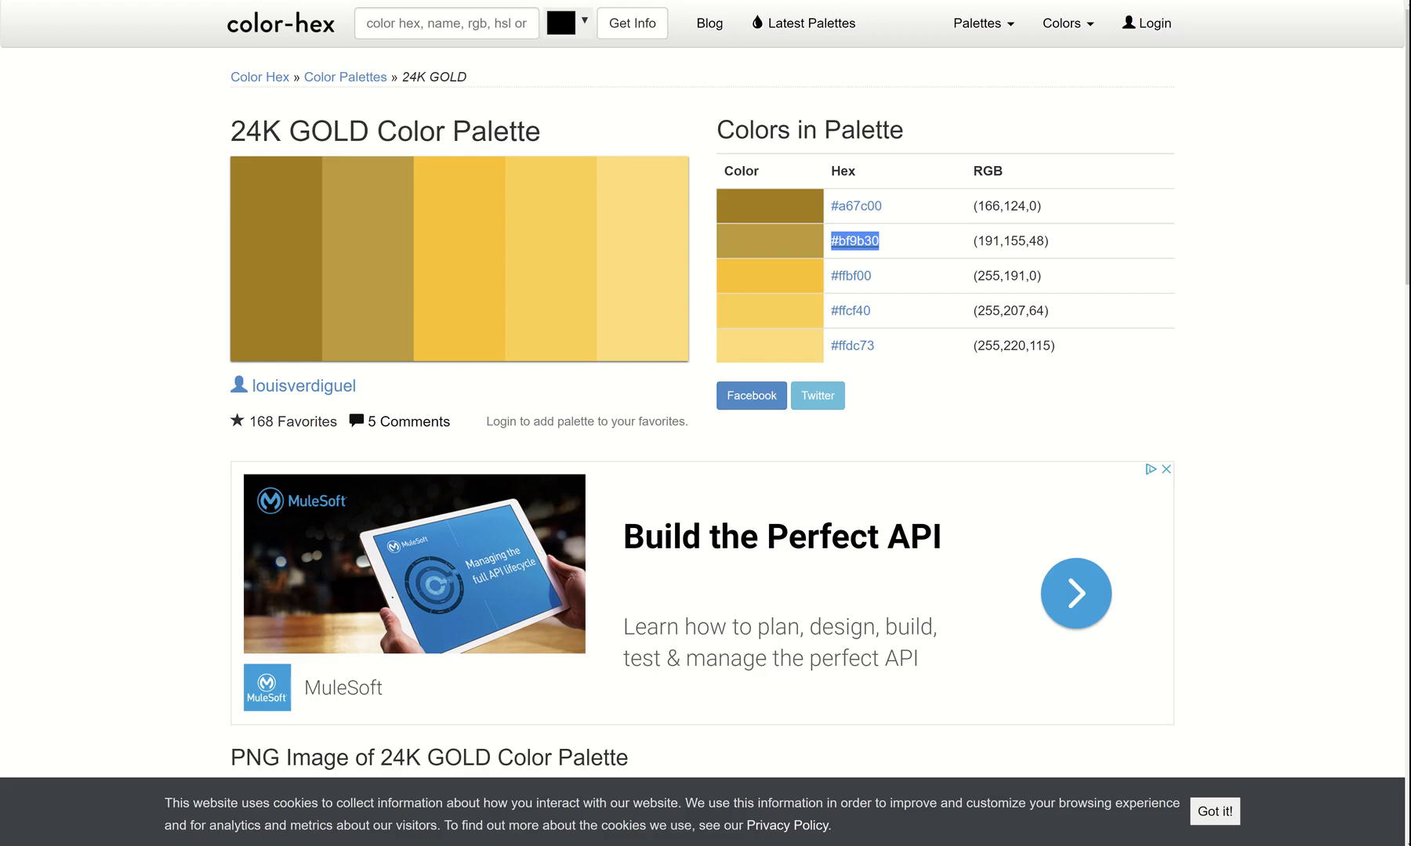
key(alt+Tab)
key(ctrl+v)
key(Return)
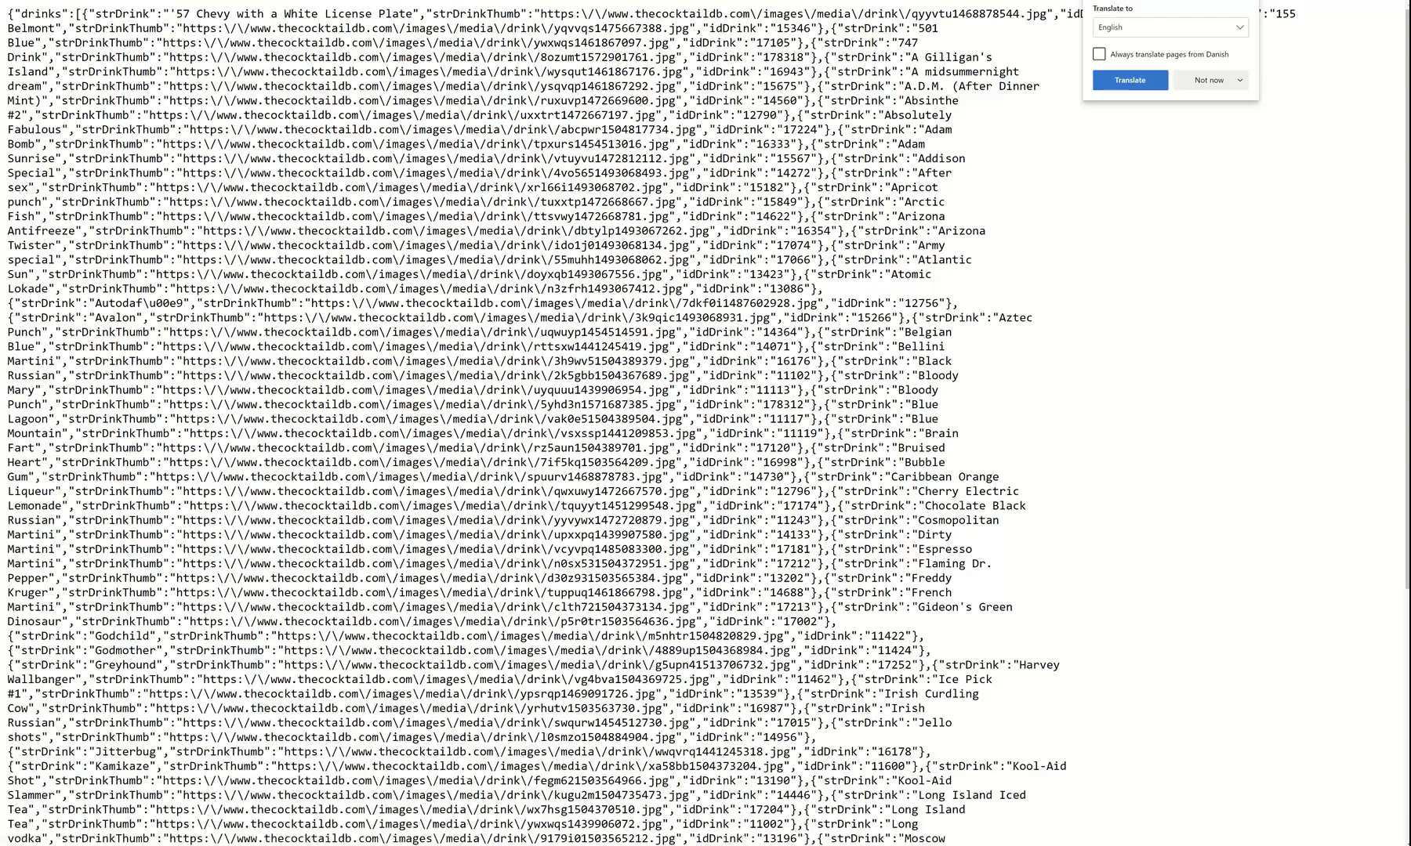
click(1170, 399)
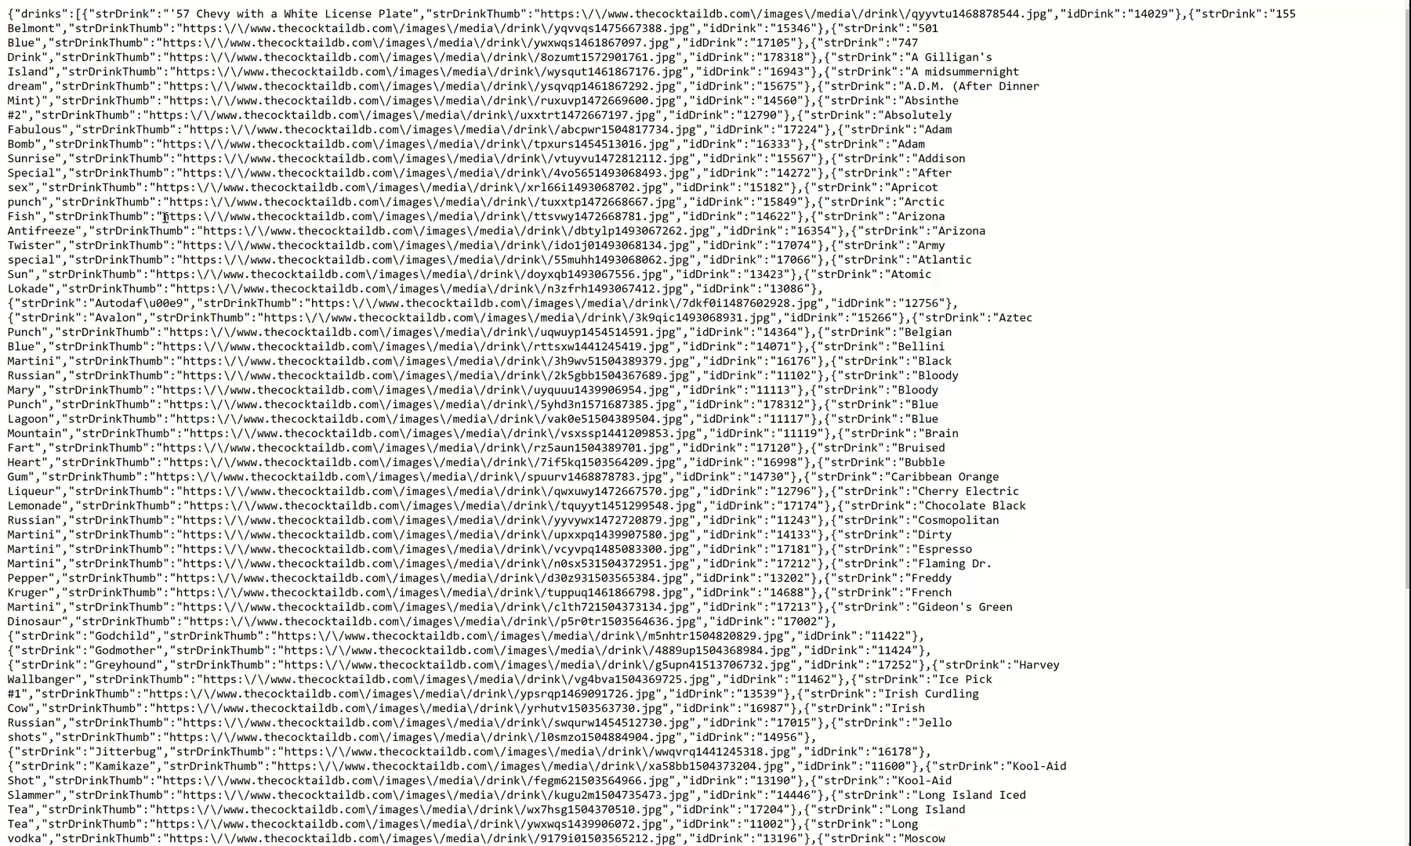
key(ctrl+a)
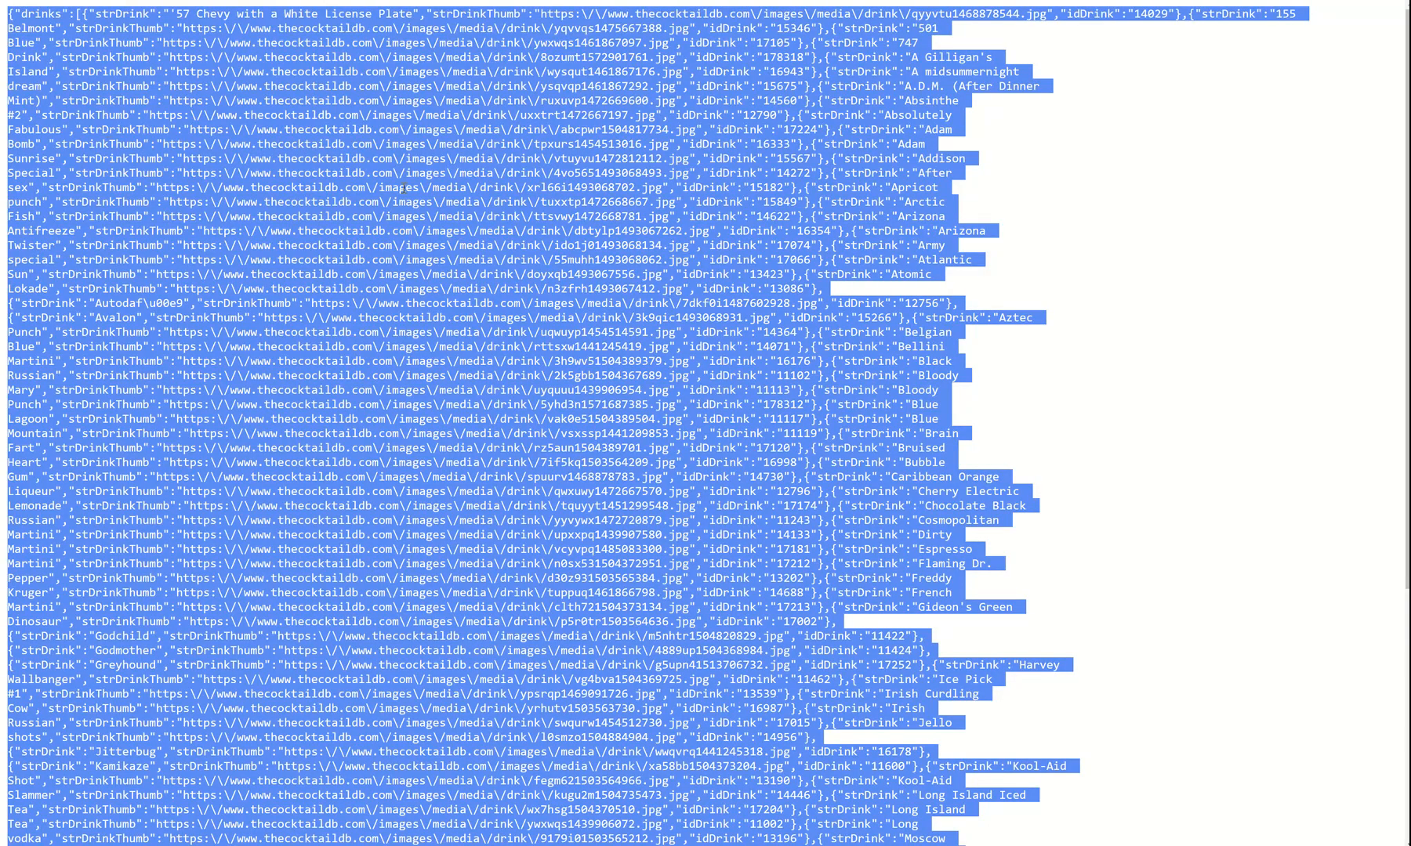
Step: Back in Power Automate, import the default response of ListCocktails from a sample, using the copied JSON as the body
key(alt+Tab)
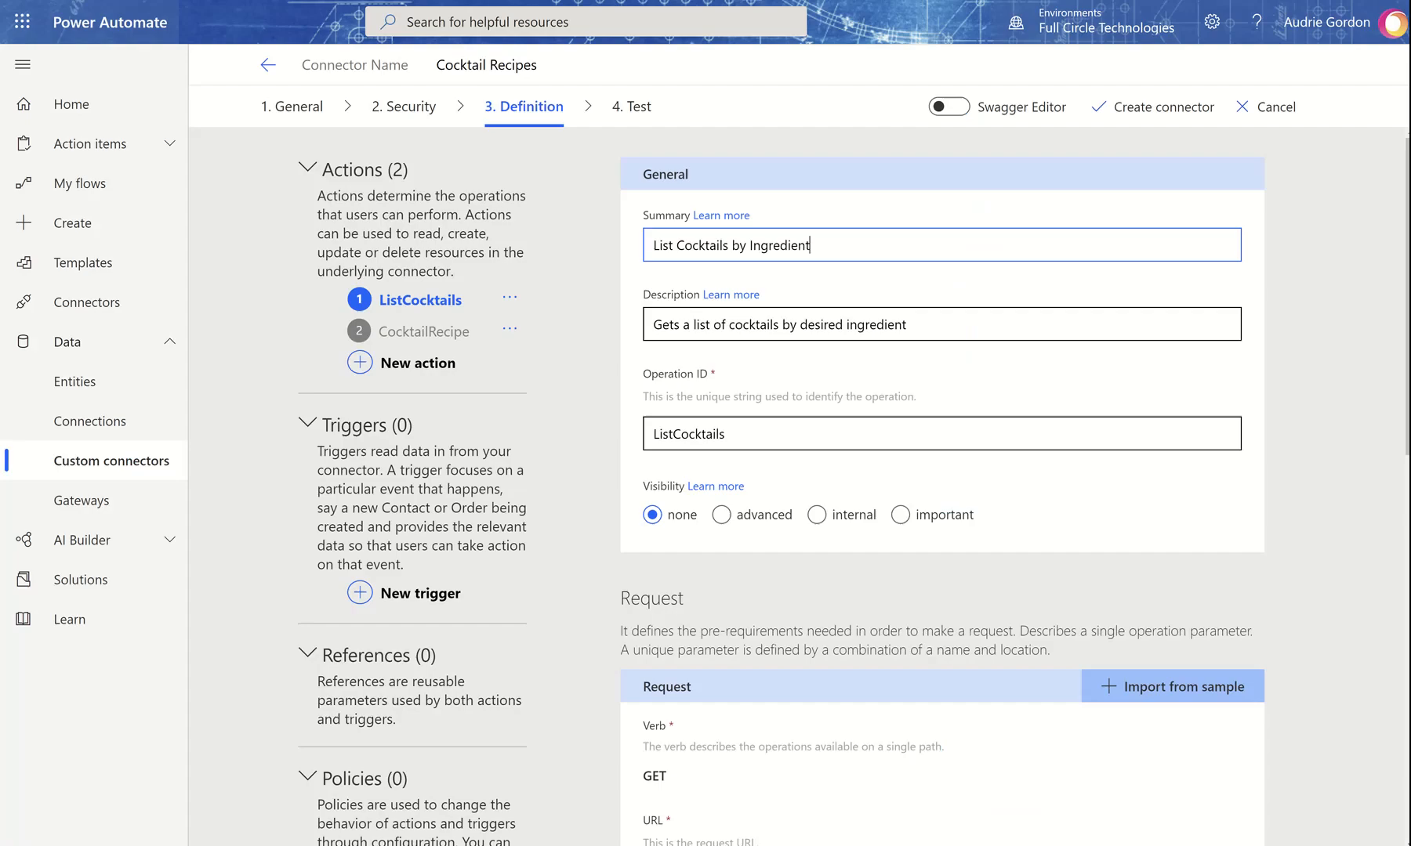
scroll(812, 596, down, 4)
scroll(813, 596, down, 6)
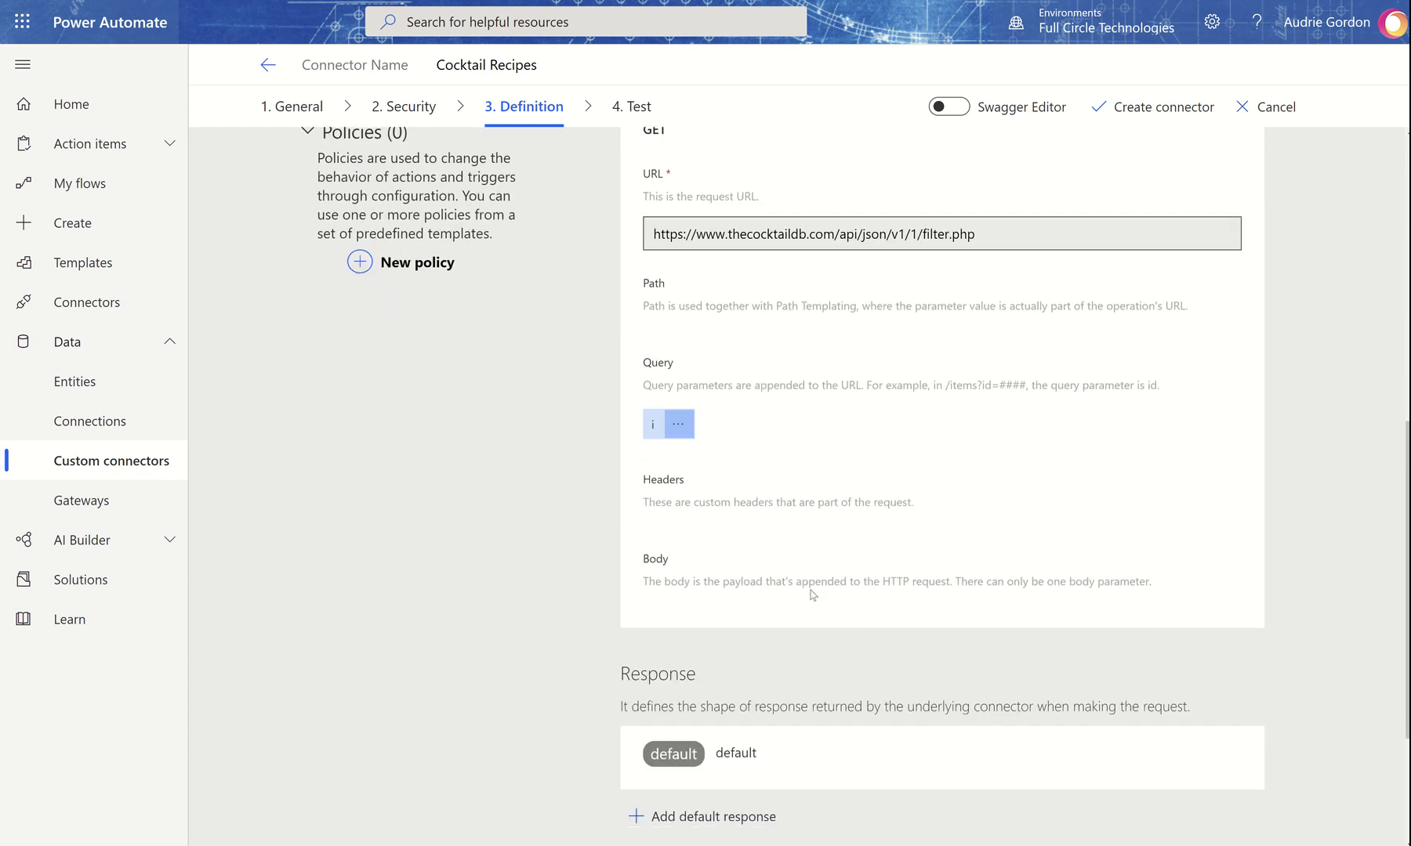
scroll(674, 515, up, 10)
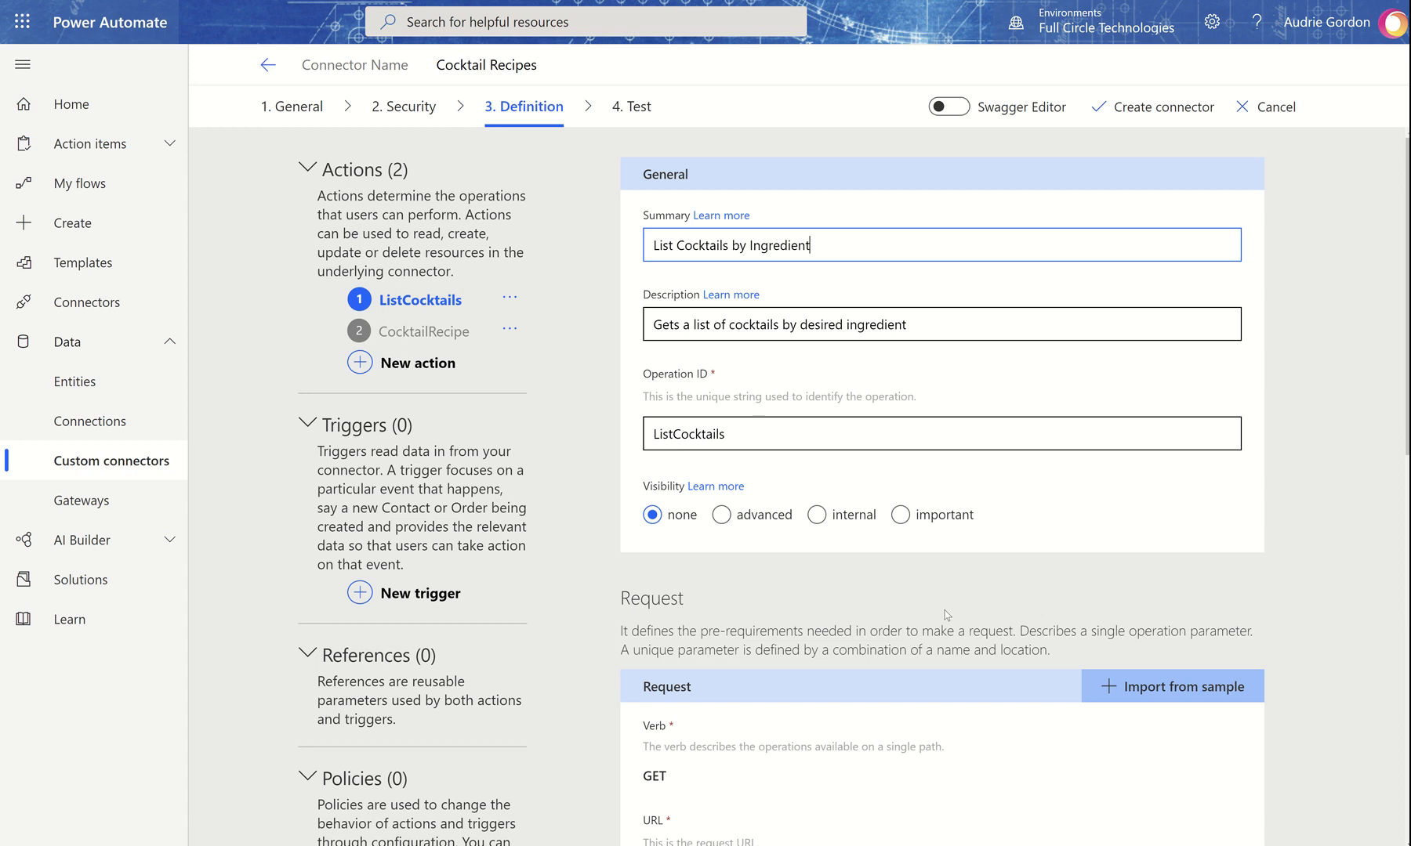
scroll(925, 676, down, 5)
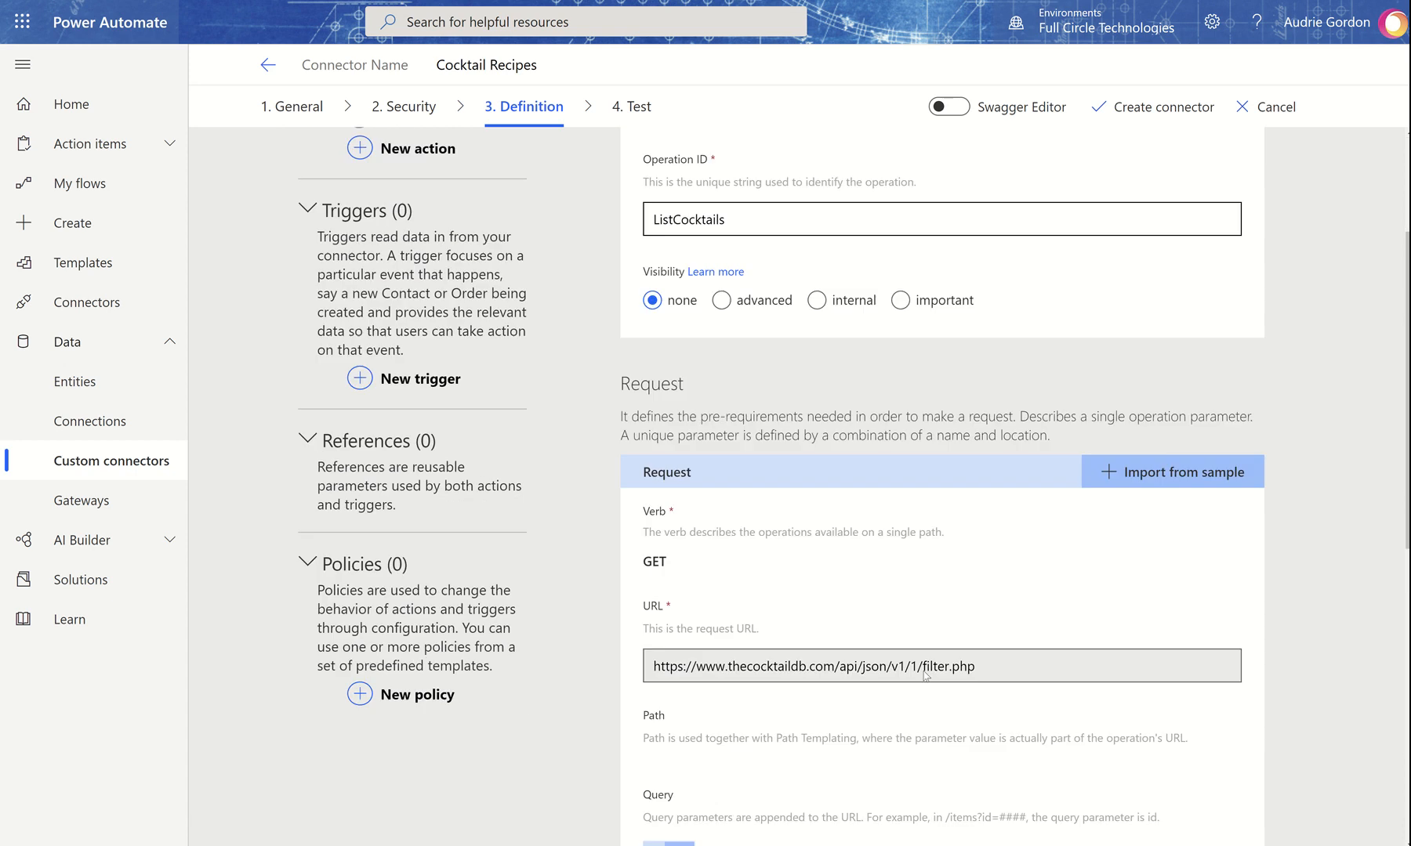
scroll(926, 675, down, 6)
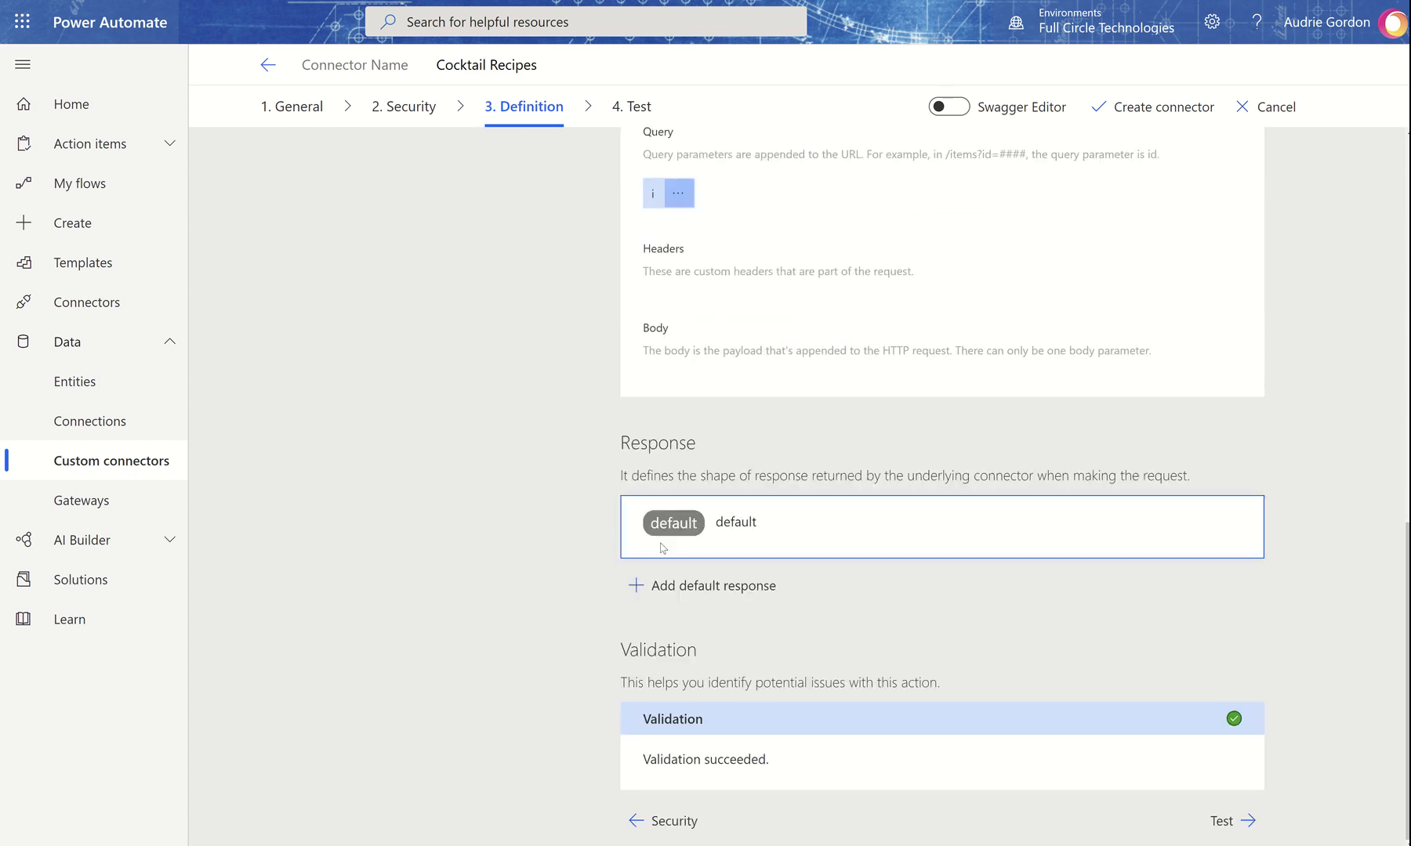
click(682, 586)
click(1023, 307)
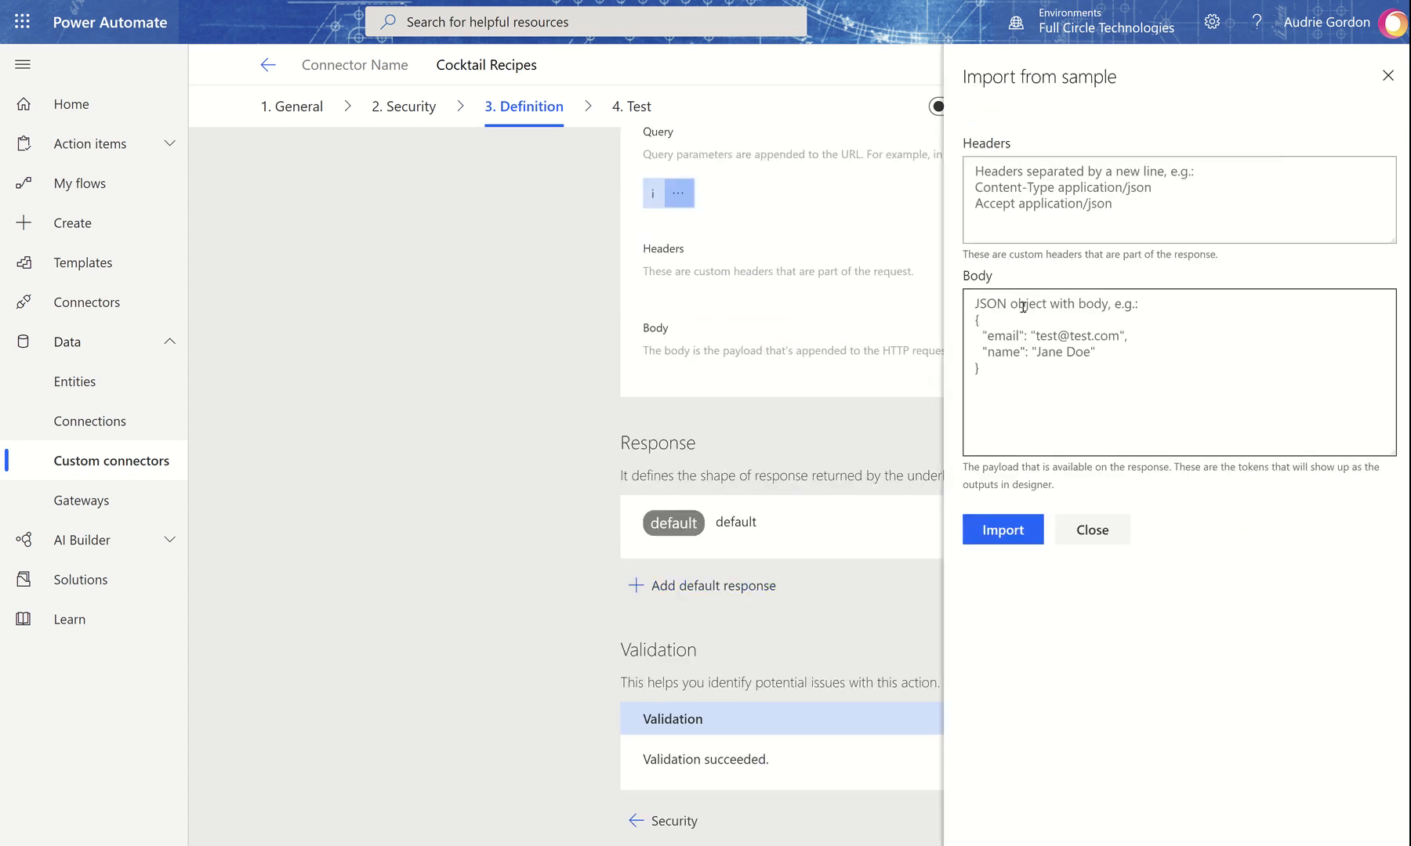
key(ctrl+v)
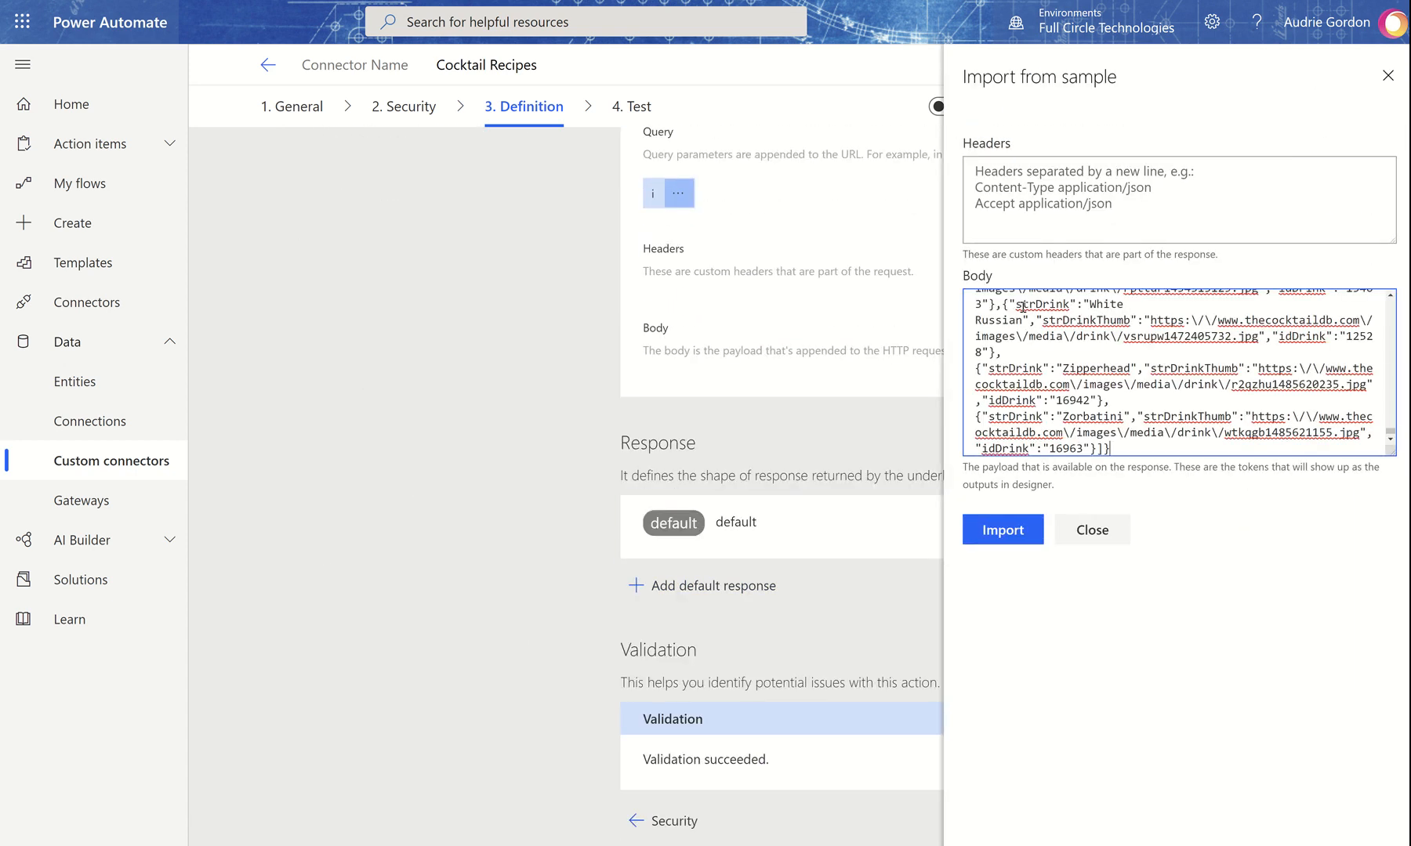
click(985, 532)
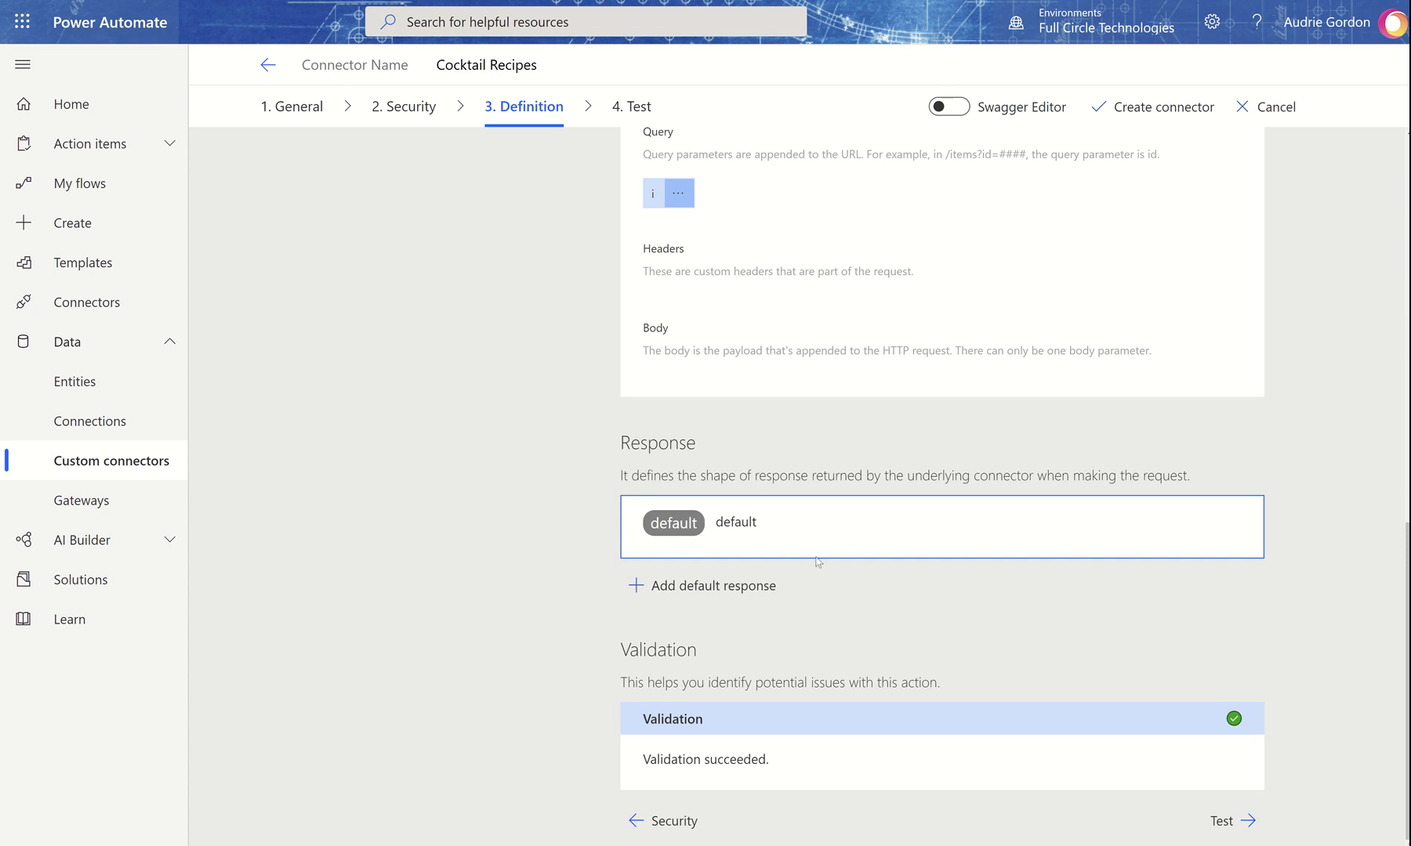
Step: Examine the body tokens of the ListCocktails default response and the schema property settings of strDrinkThumb
click(849, 522)
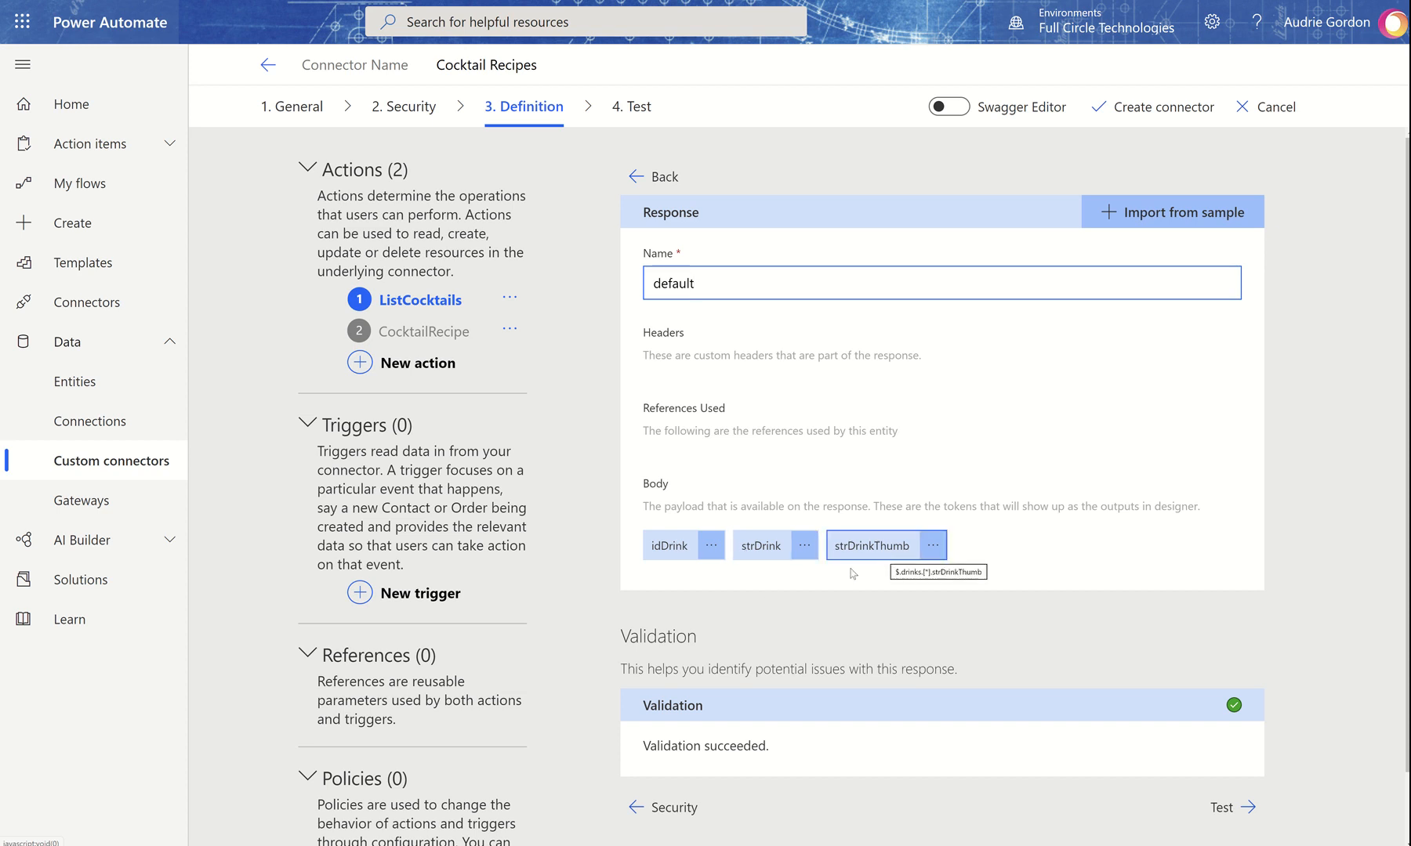
click(932, 548)
click(897, 584)
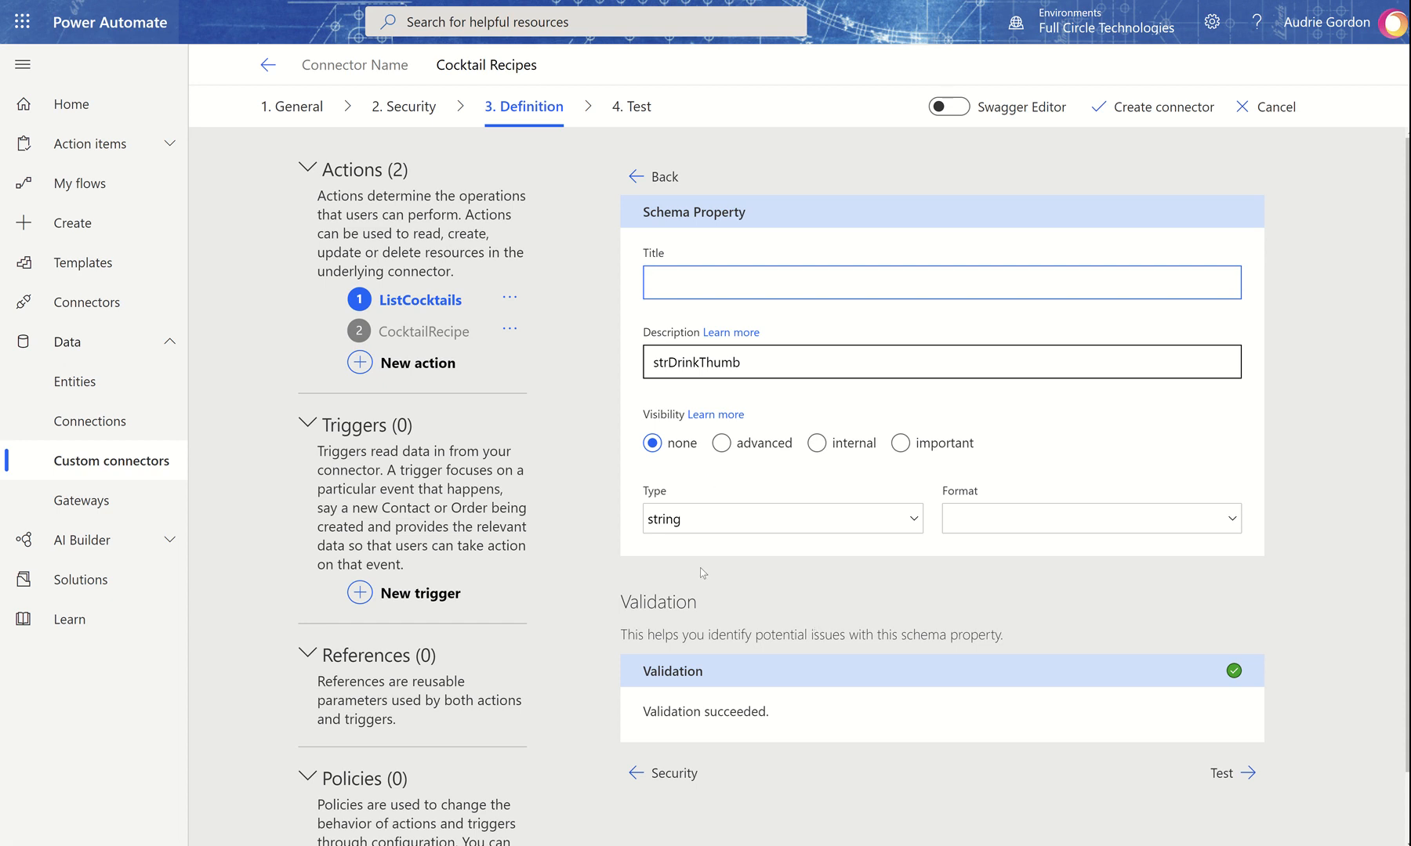
click(635, 179)
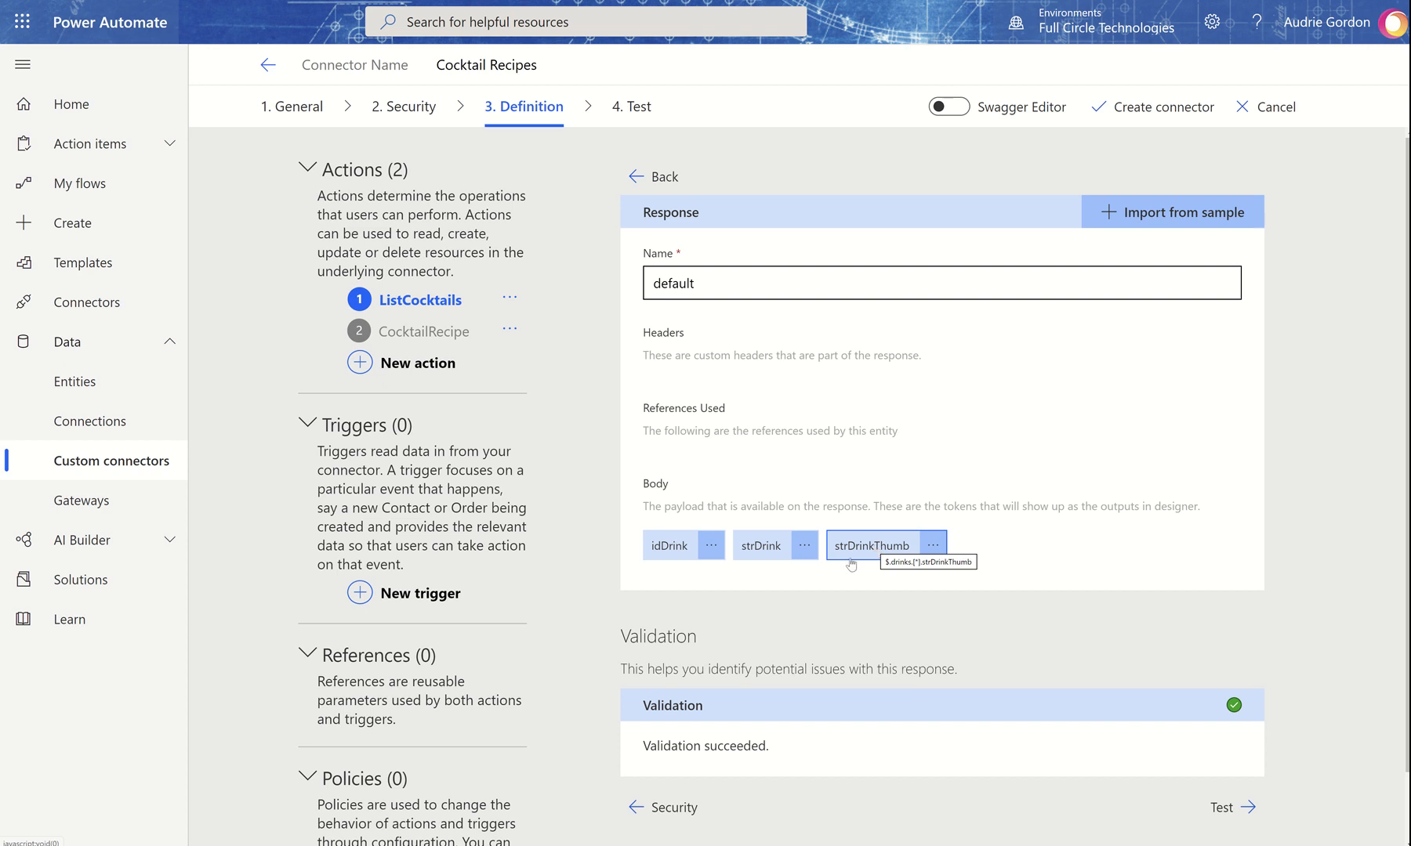
click(635, 177)
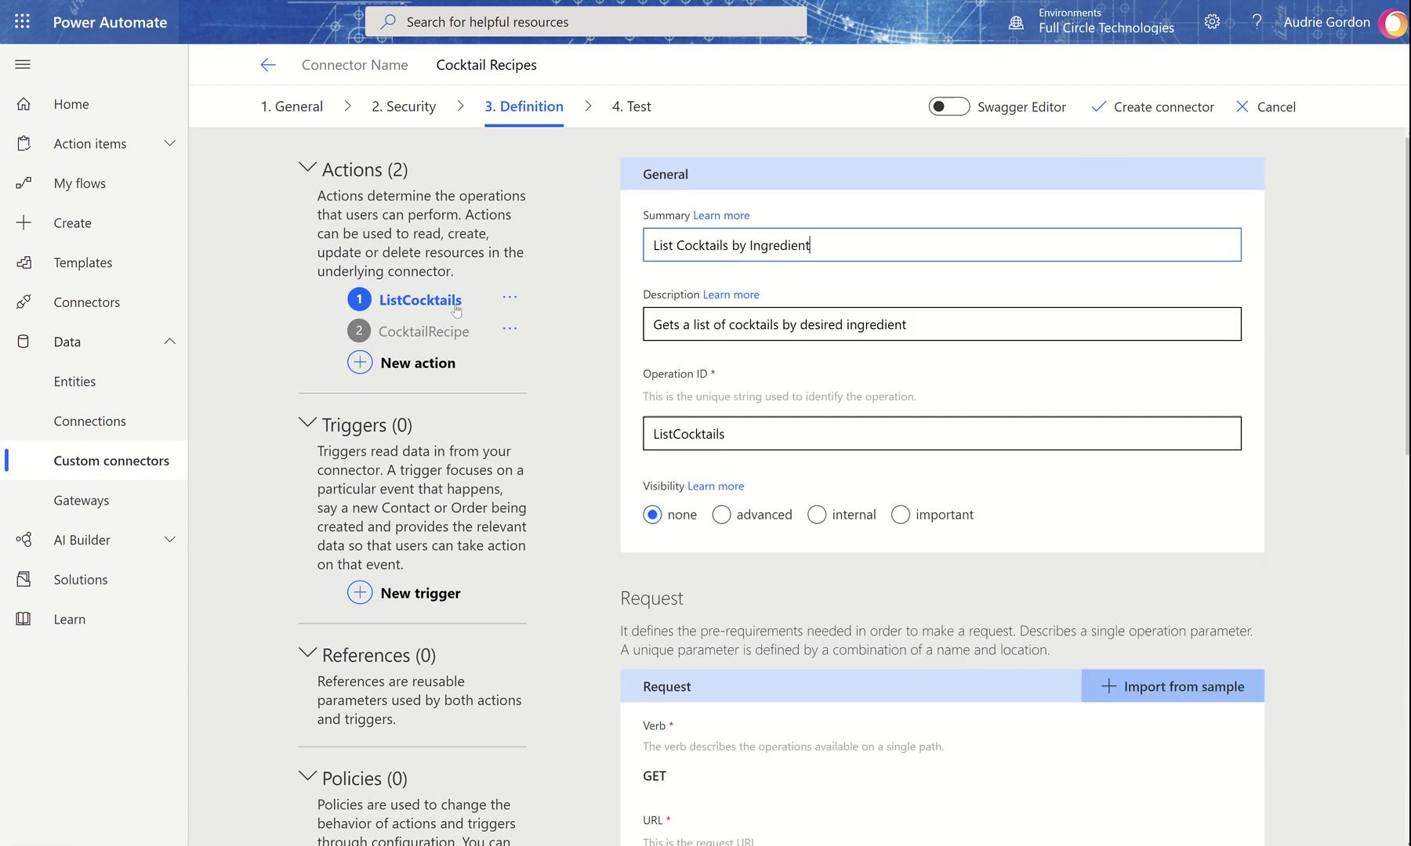
Step: Open the CocktailRecipe action, and copy the sample URL under "Lookup full cocktail details by id" from TheCocktailDB's API page
click(427, 334)
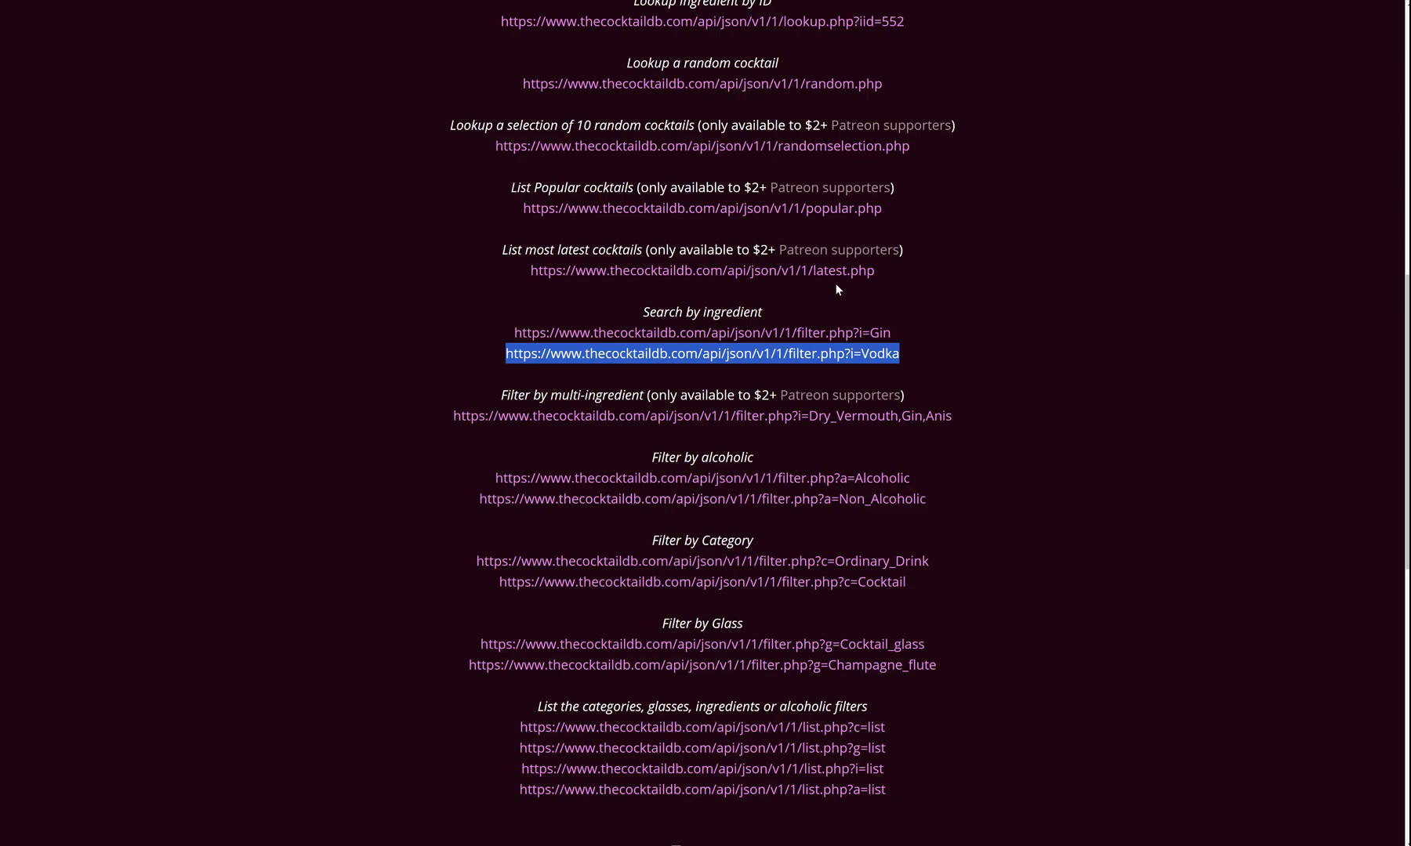
scroll(953, 605, up, 7)
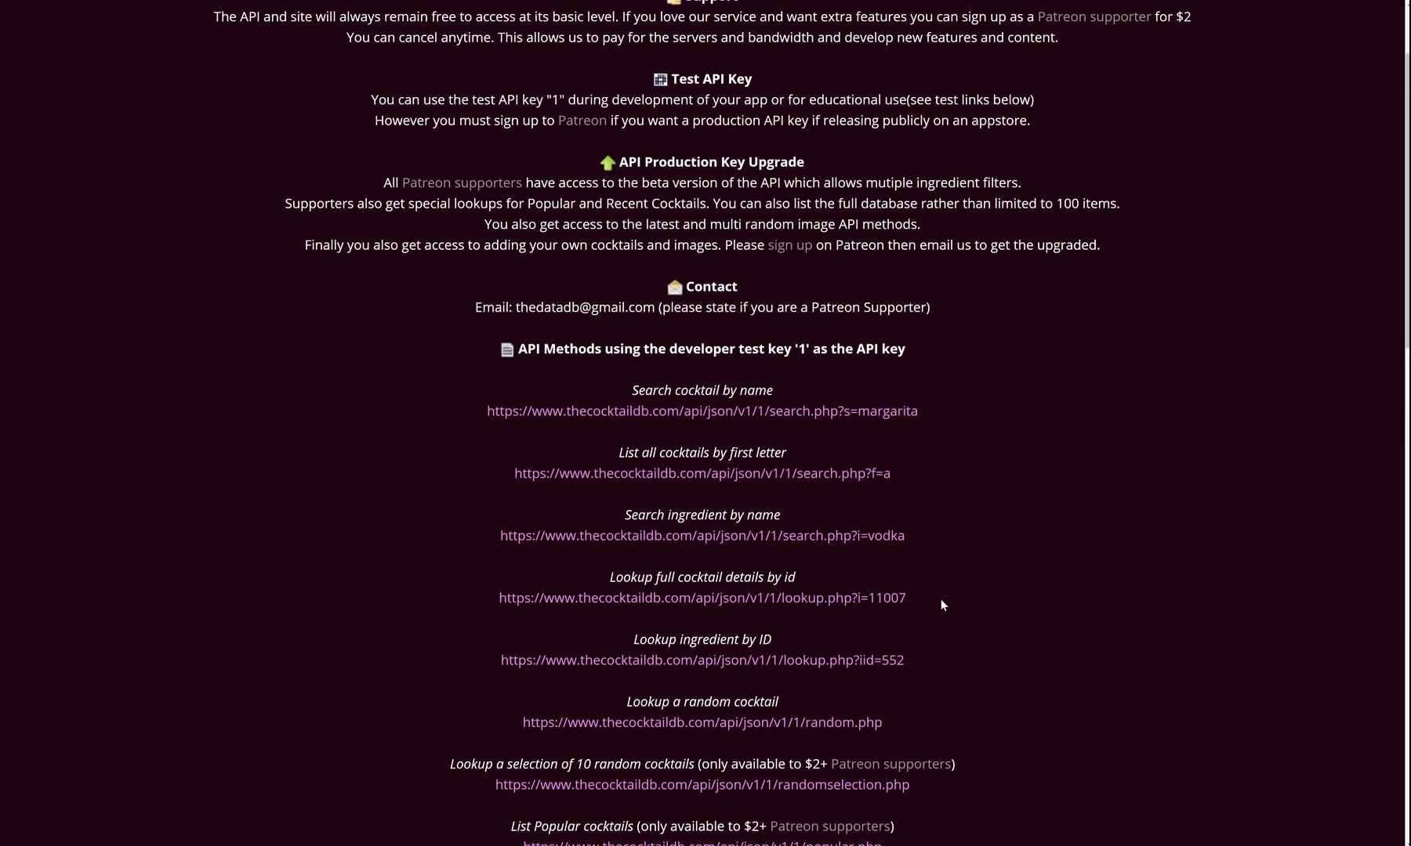
scroll(941, 601, down, 1)
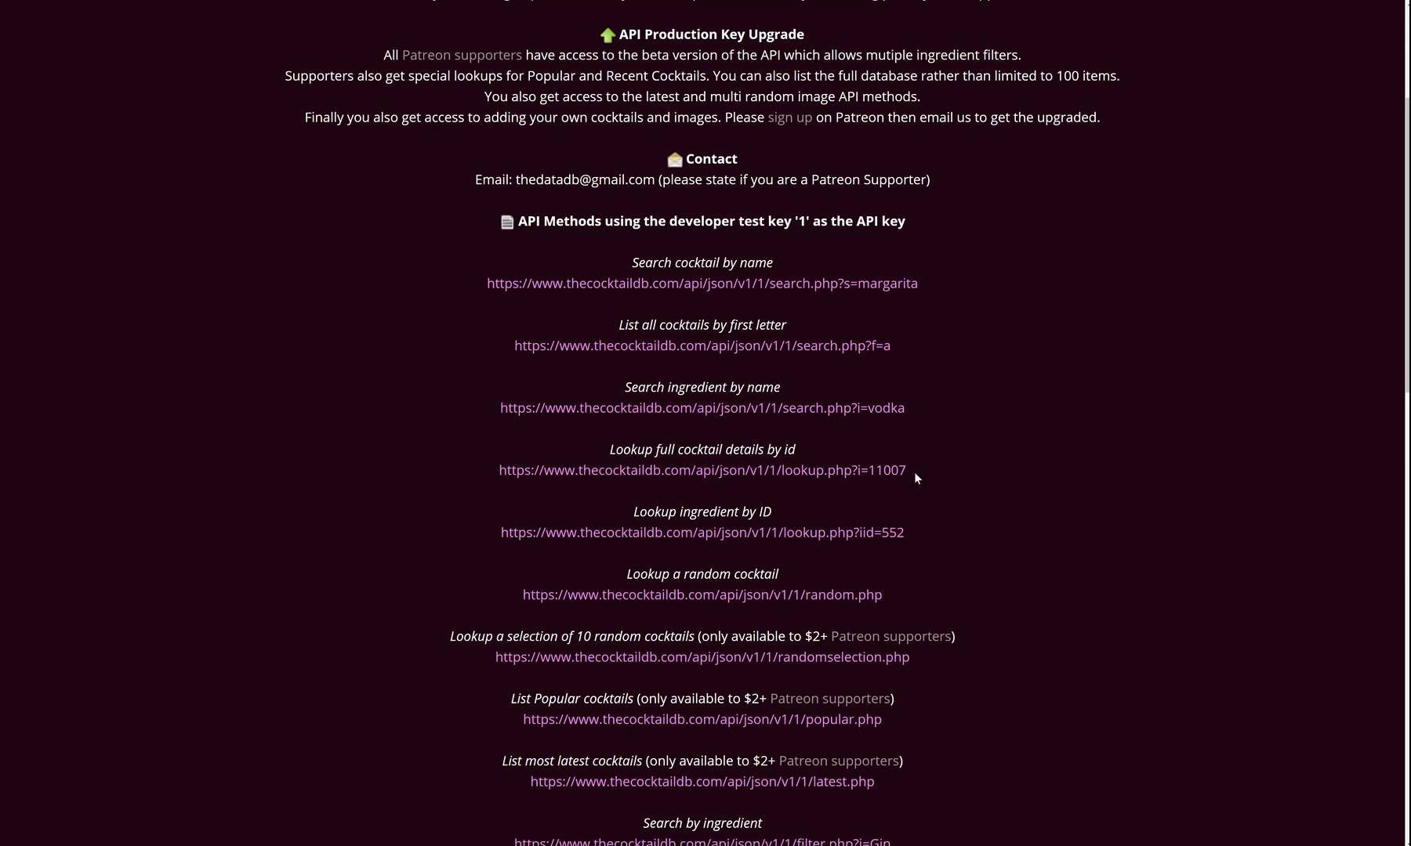
drag(915, 474, 460, 466)
key(ctrl+c)
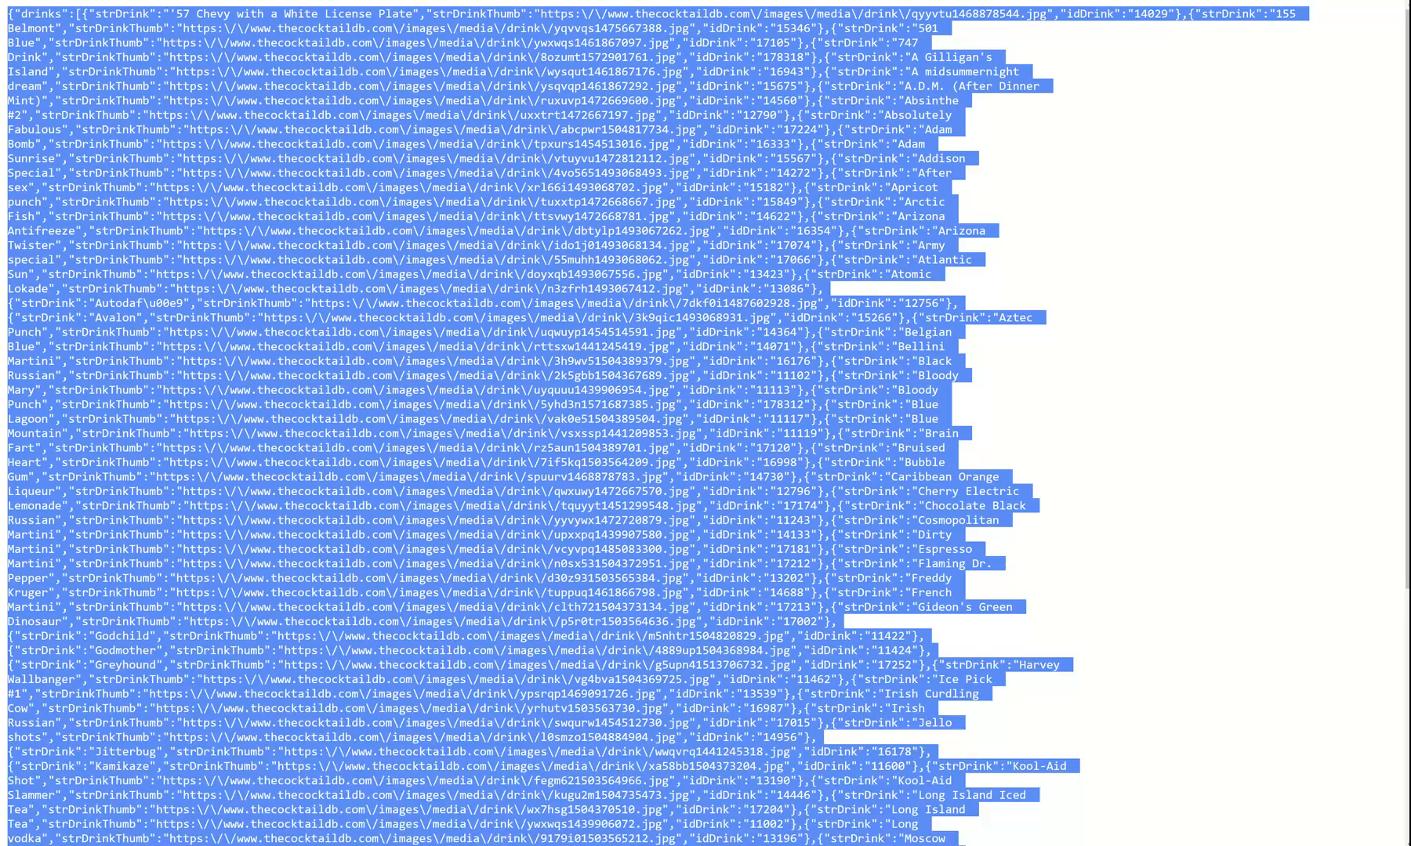
key(alt+Tab)
key(ctrl+v)
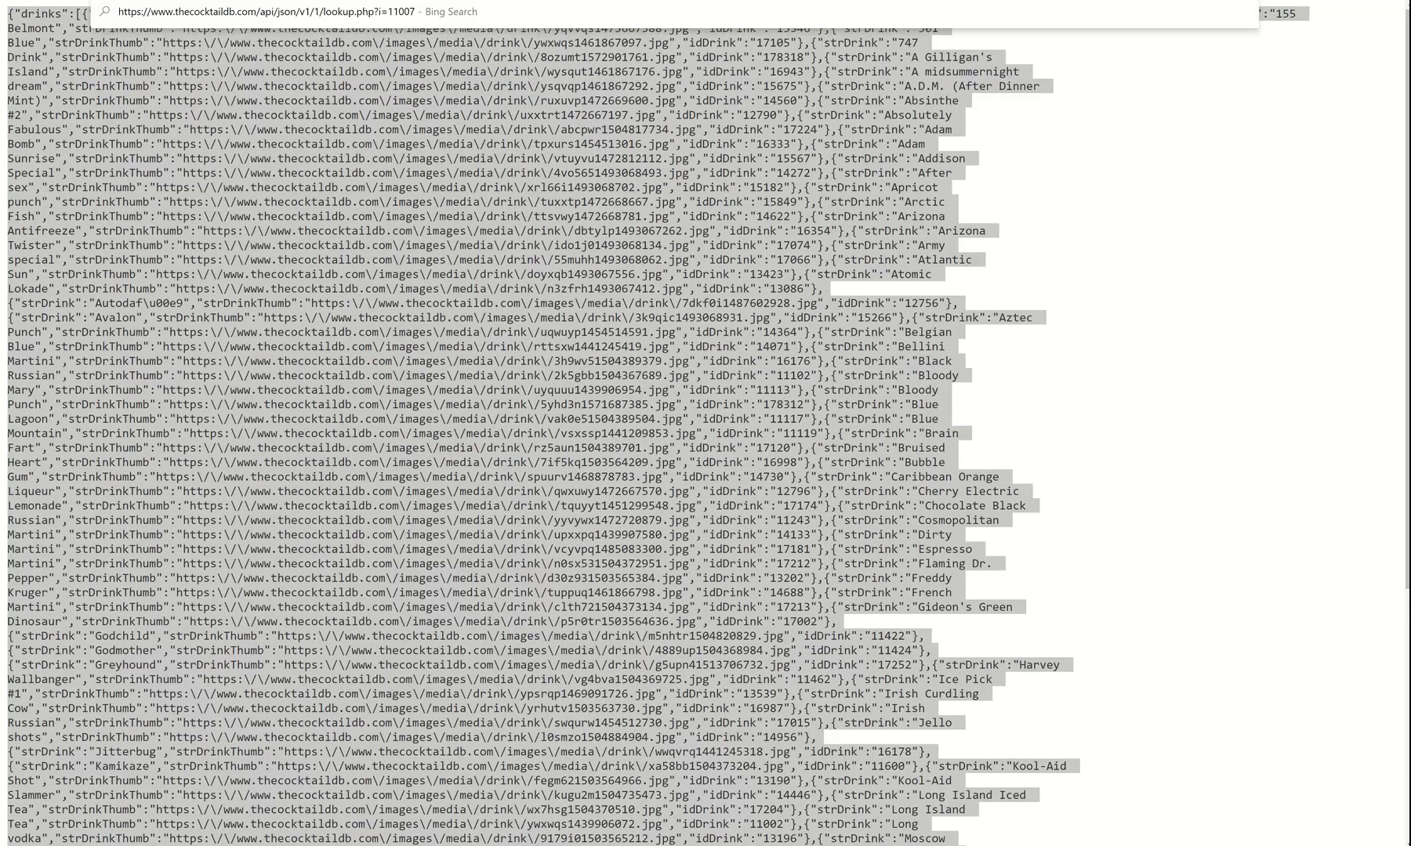
key(Return)
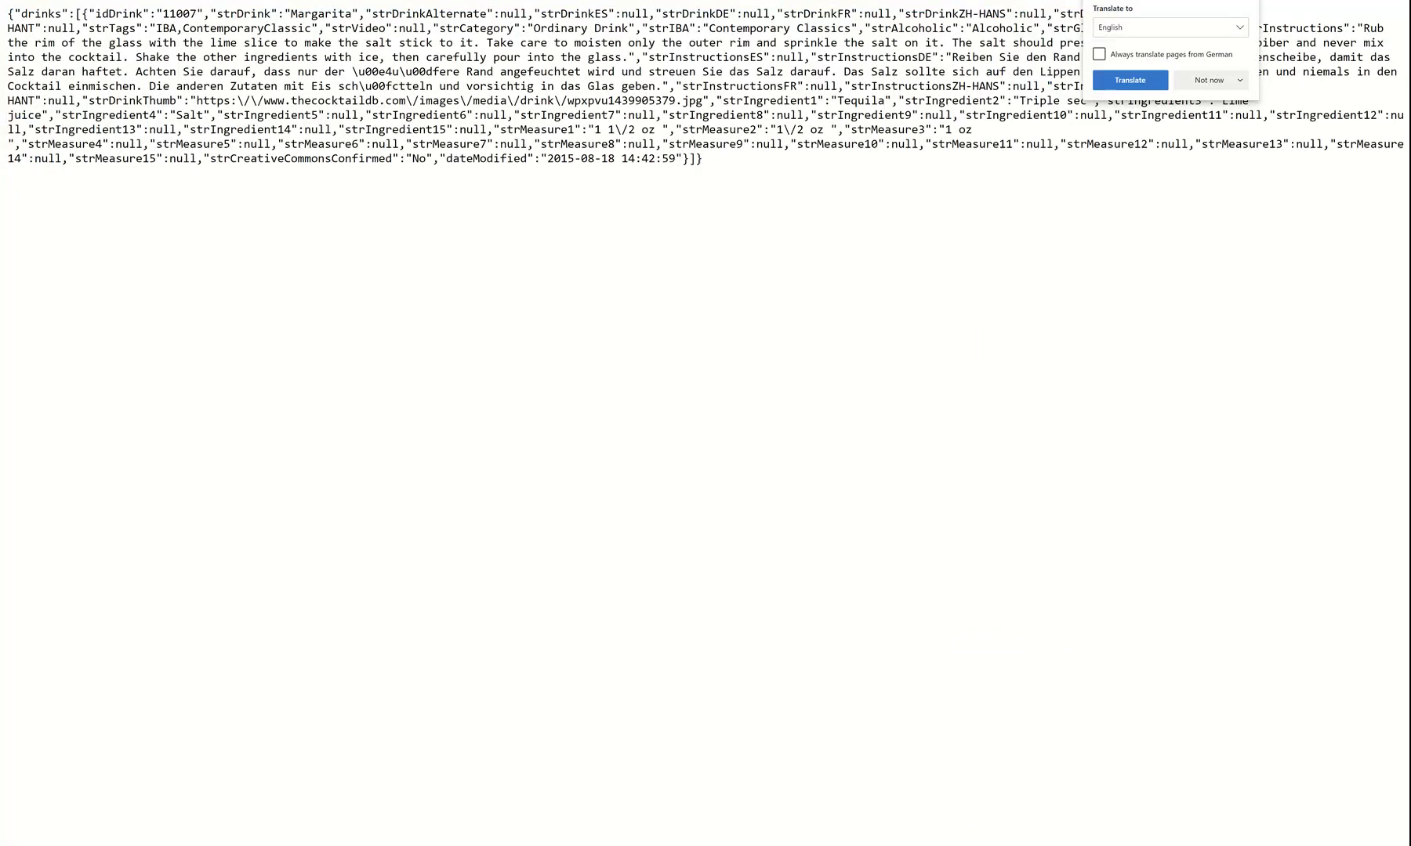
click(837, 318)
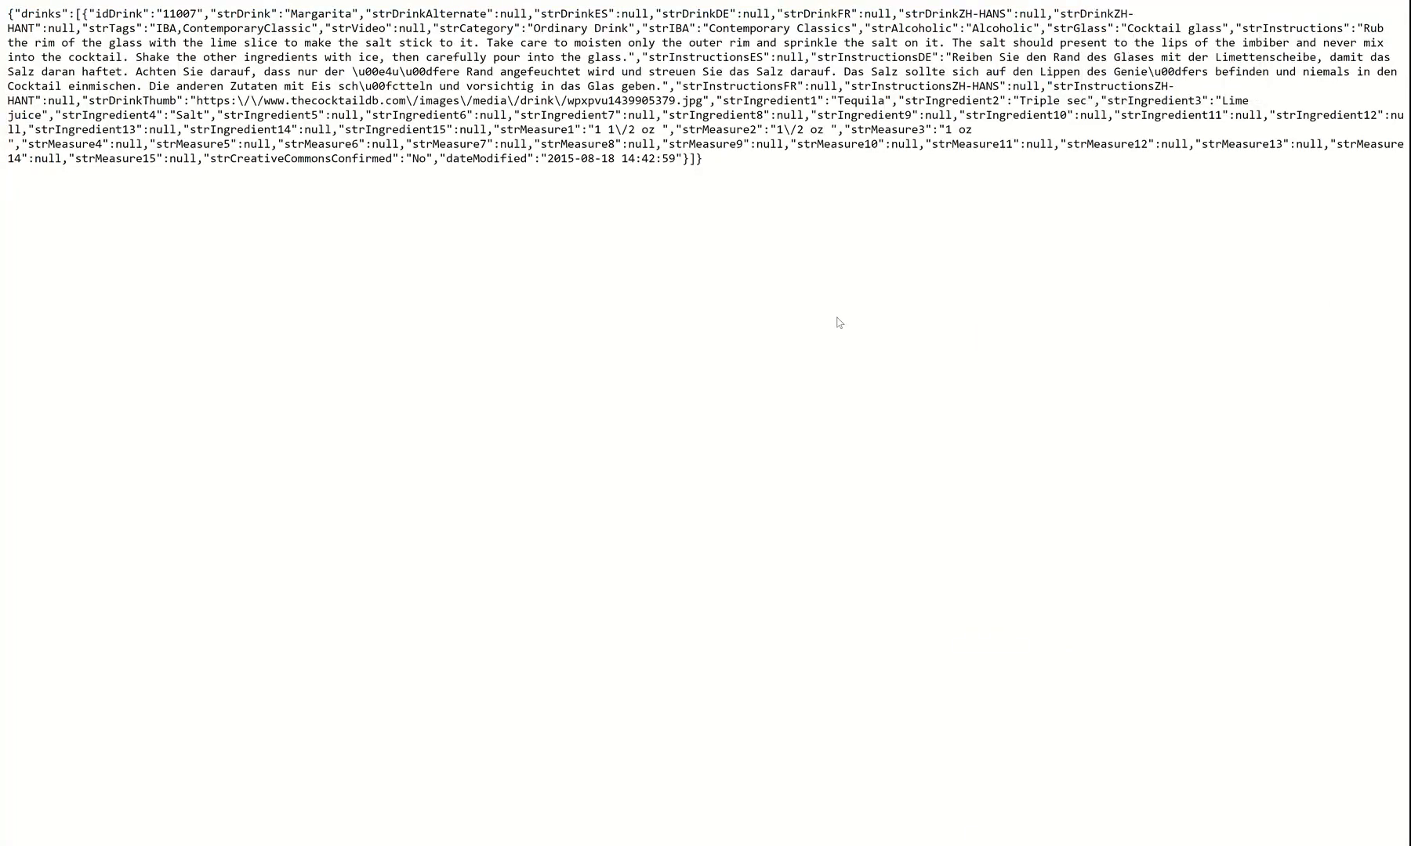
key(ctrl+a)
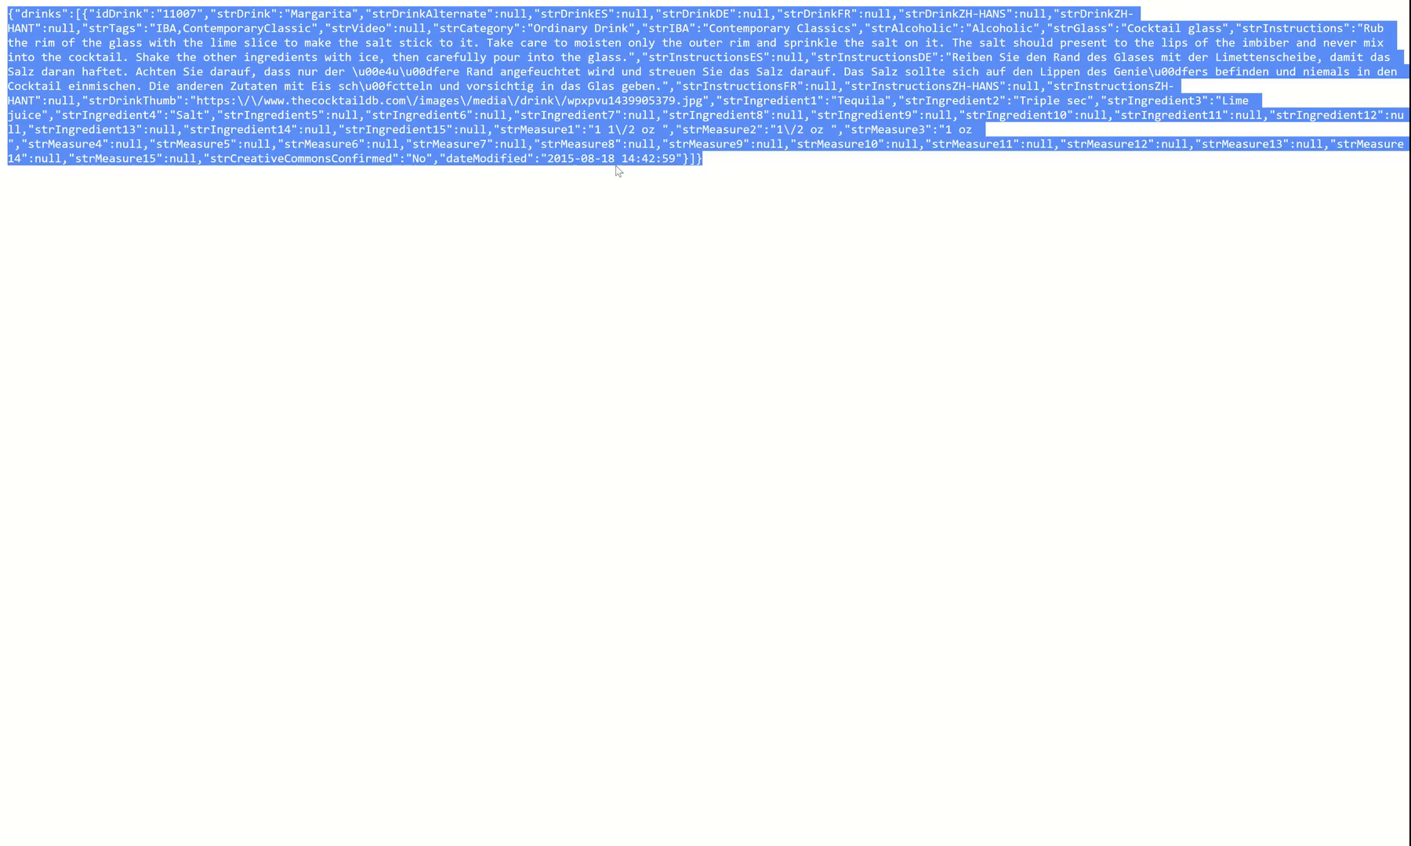
Step: Back in Power Automate, import the default response of CocktailRecipe from a sample, using the copied JSON as the body
key(alt+Tab)
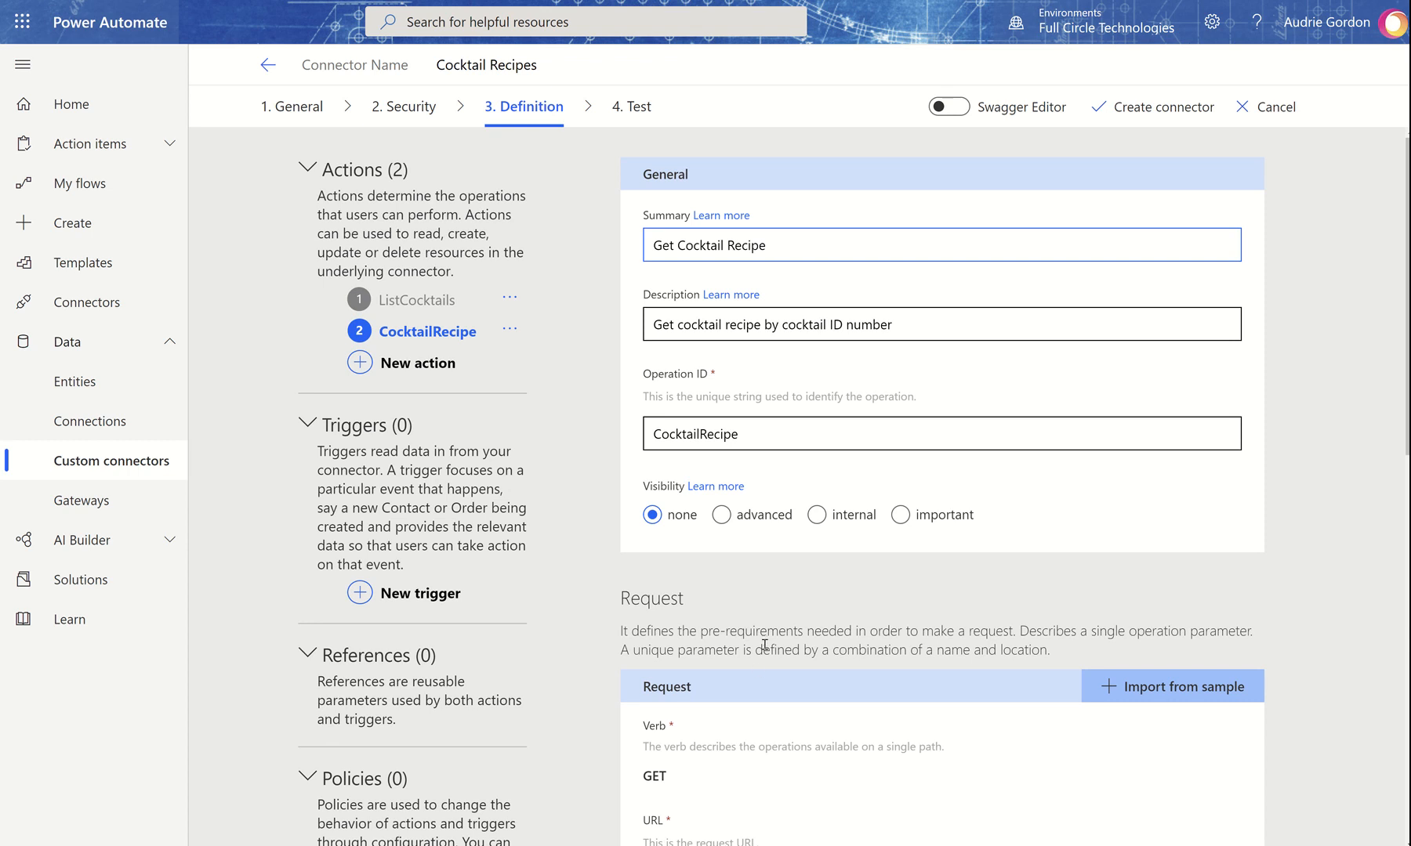
scroll(764, 642, down, 5)
scroll(752, 711, down, 7)
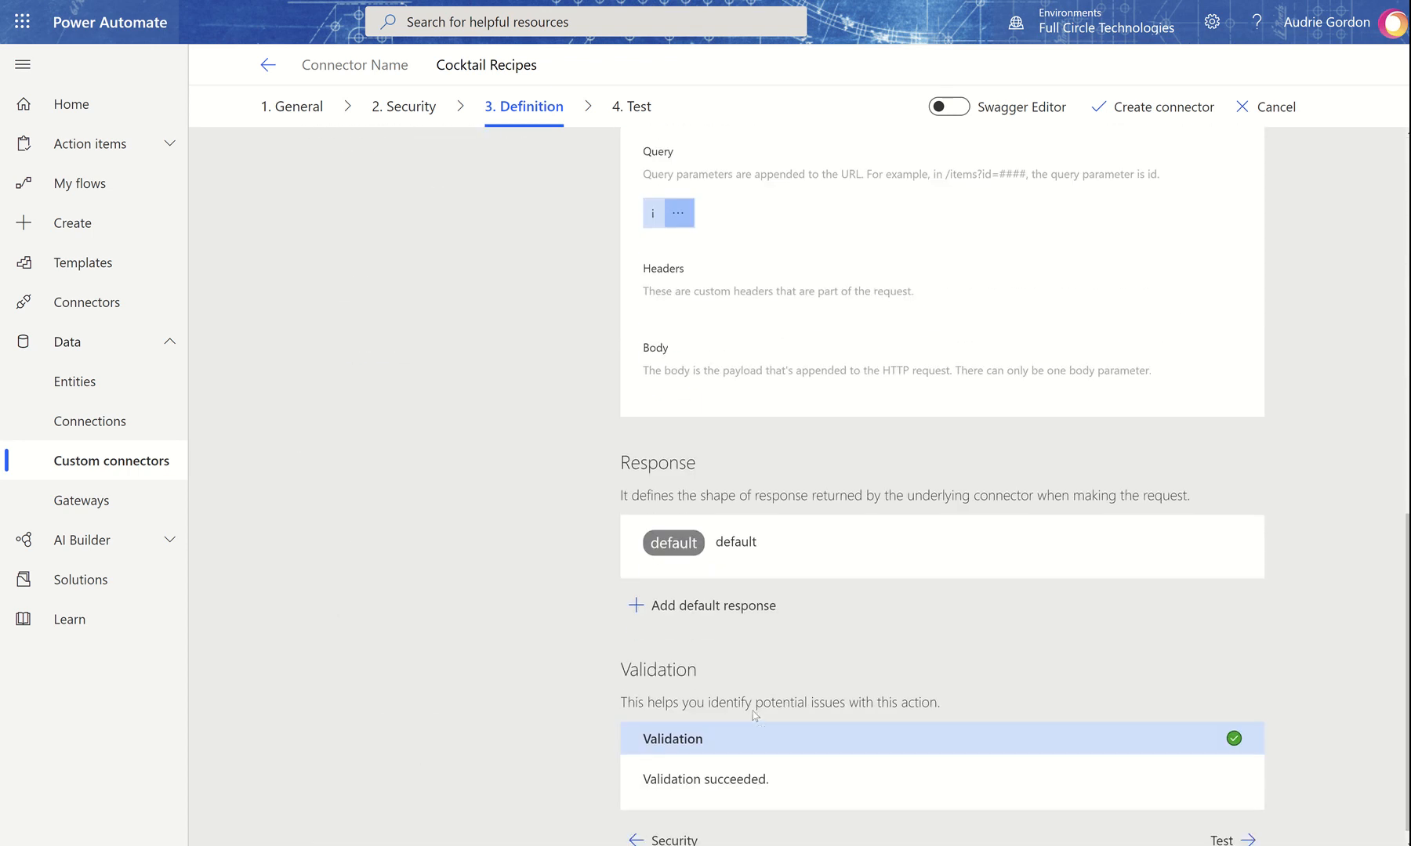
scroll(701, 478, up, 5)
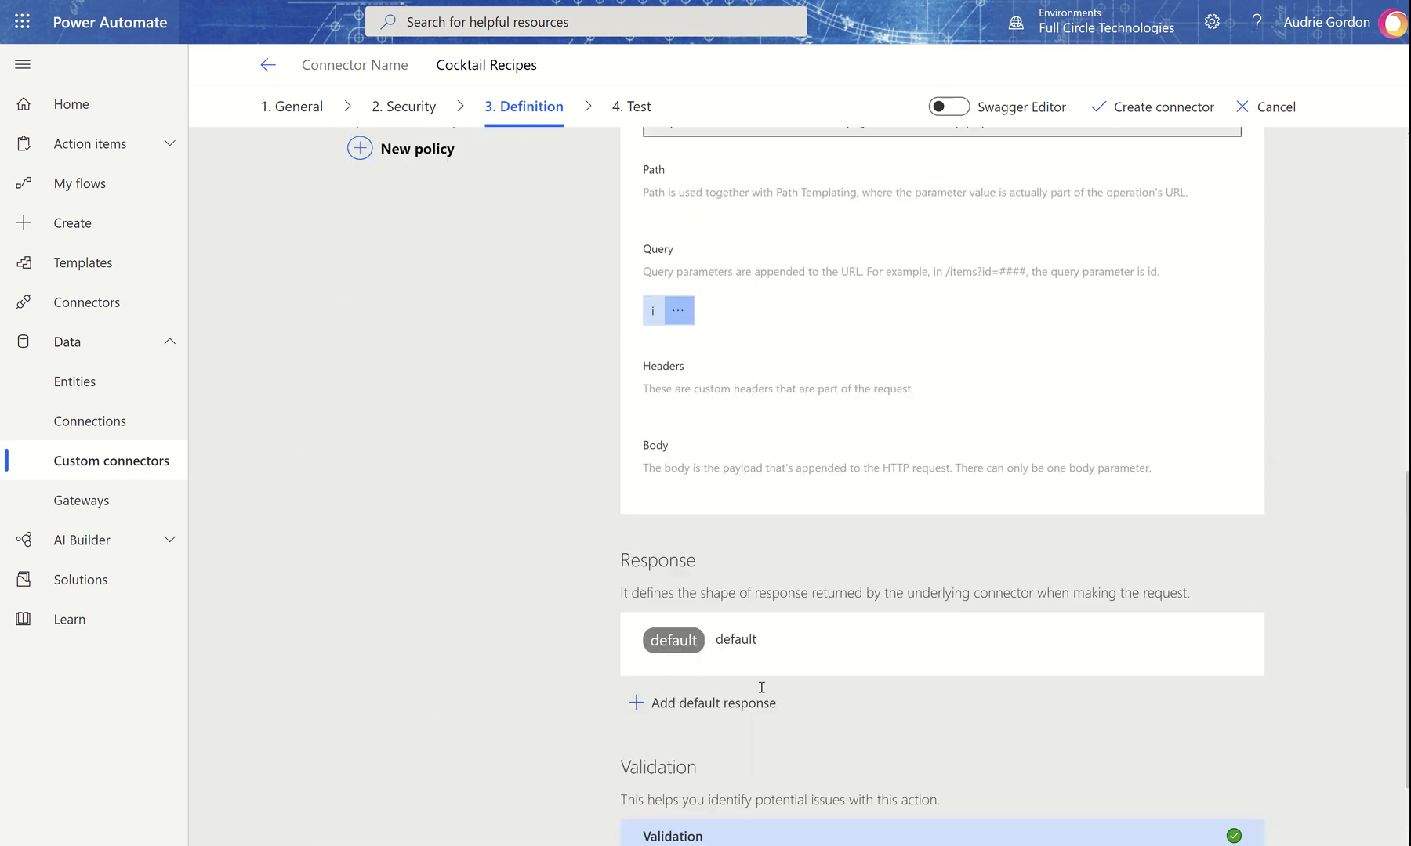
scroll(698, 320, down, 6)
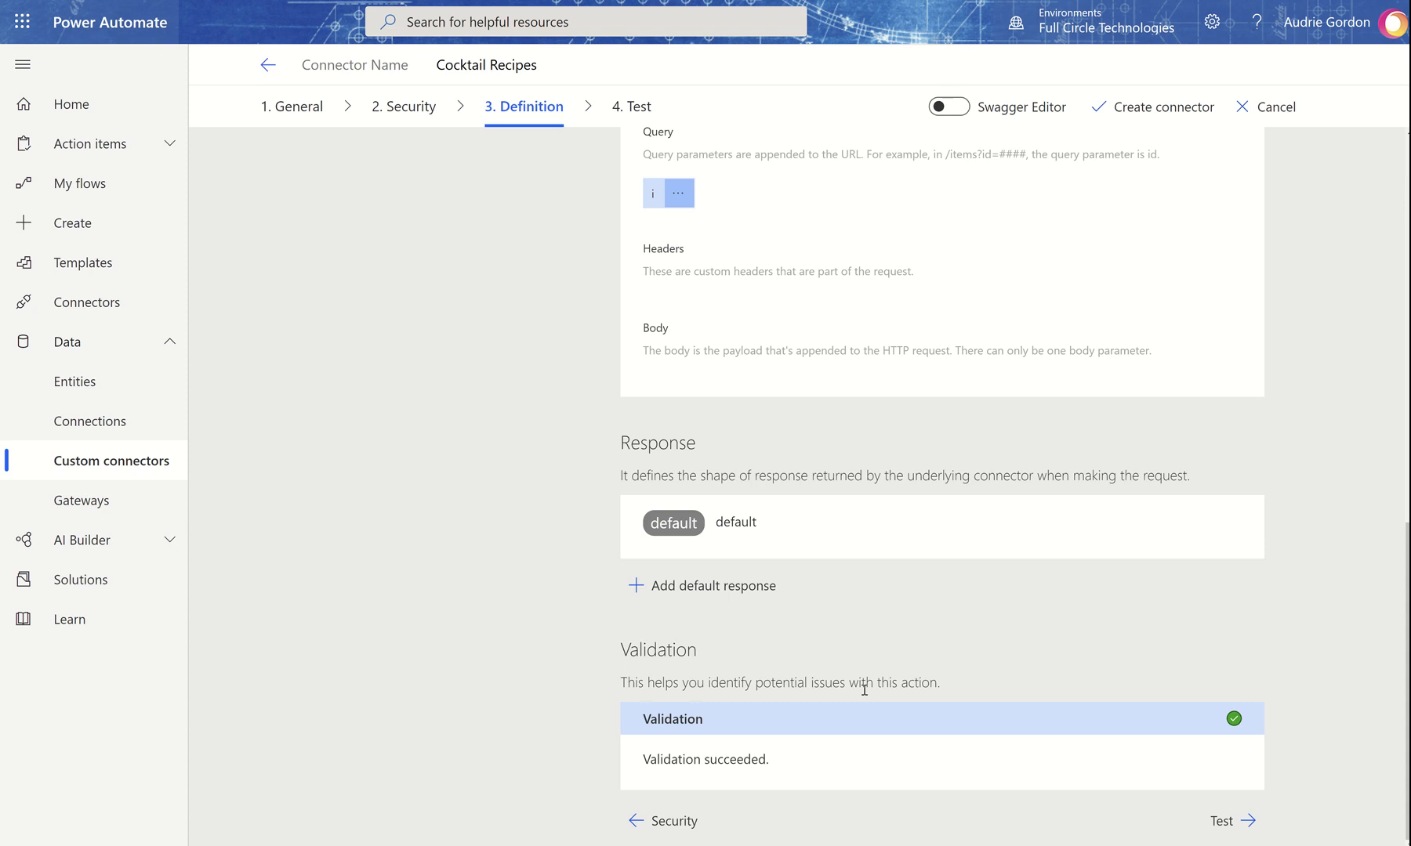
click(723, 602)
click(1037, 299)
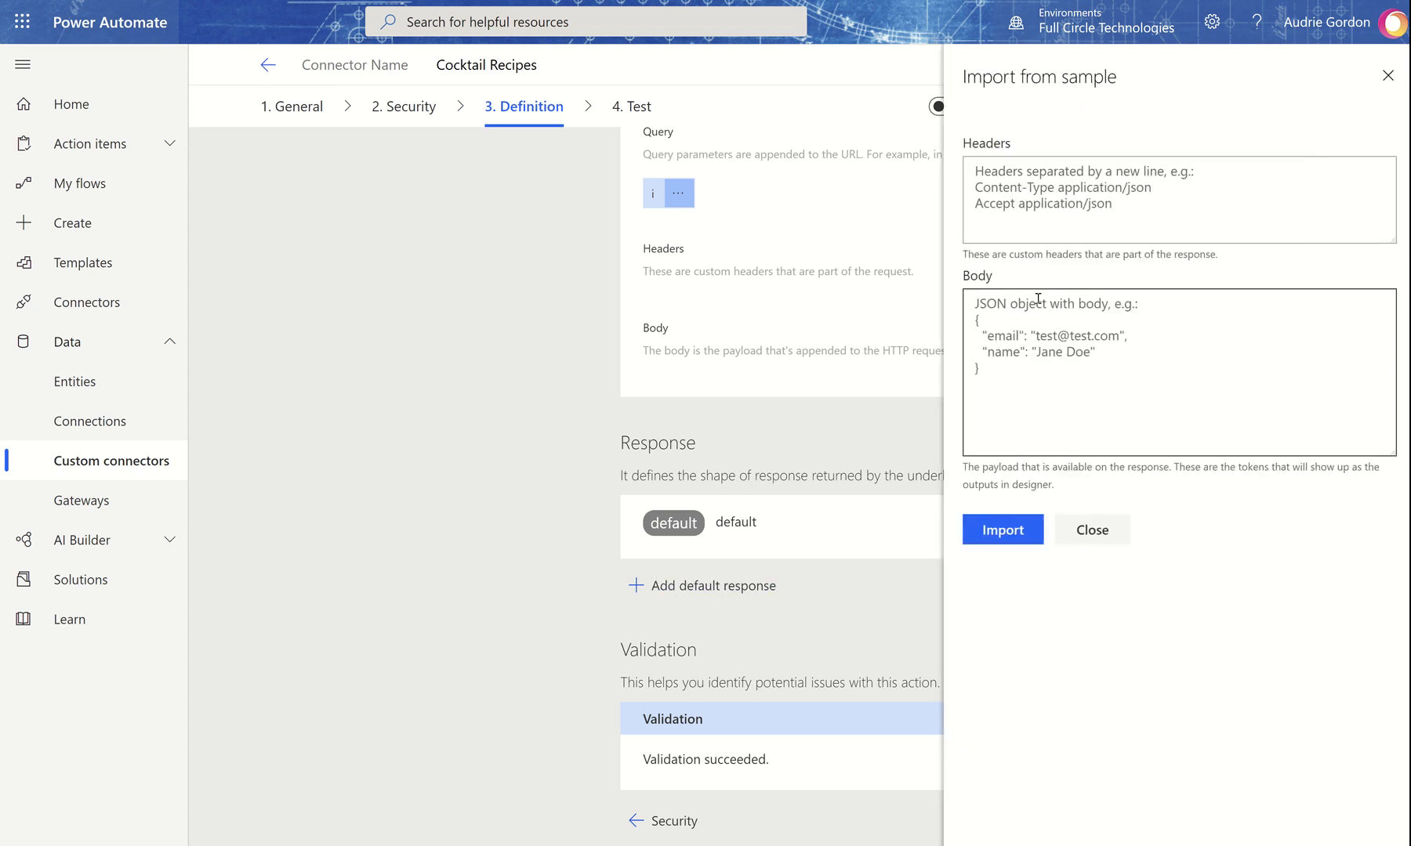
key(ctrl+v)
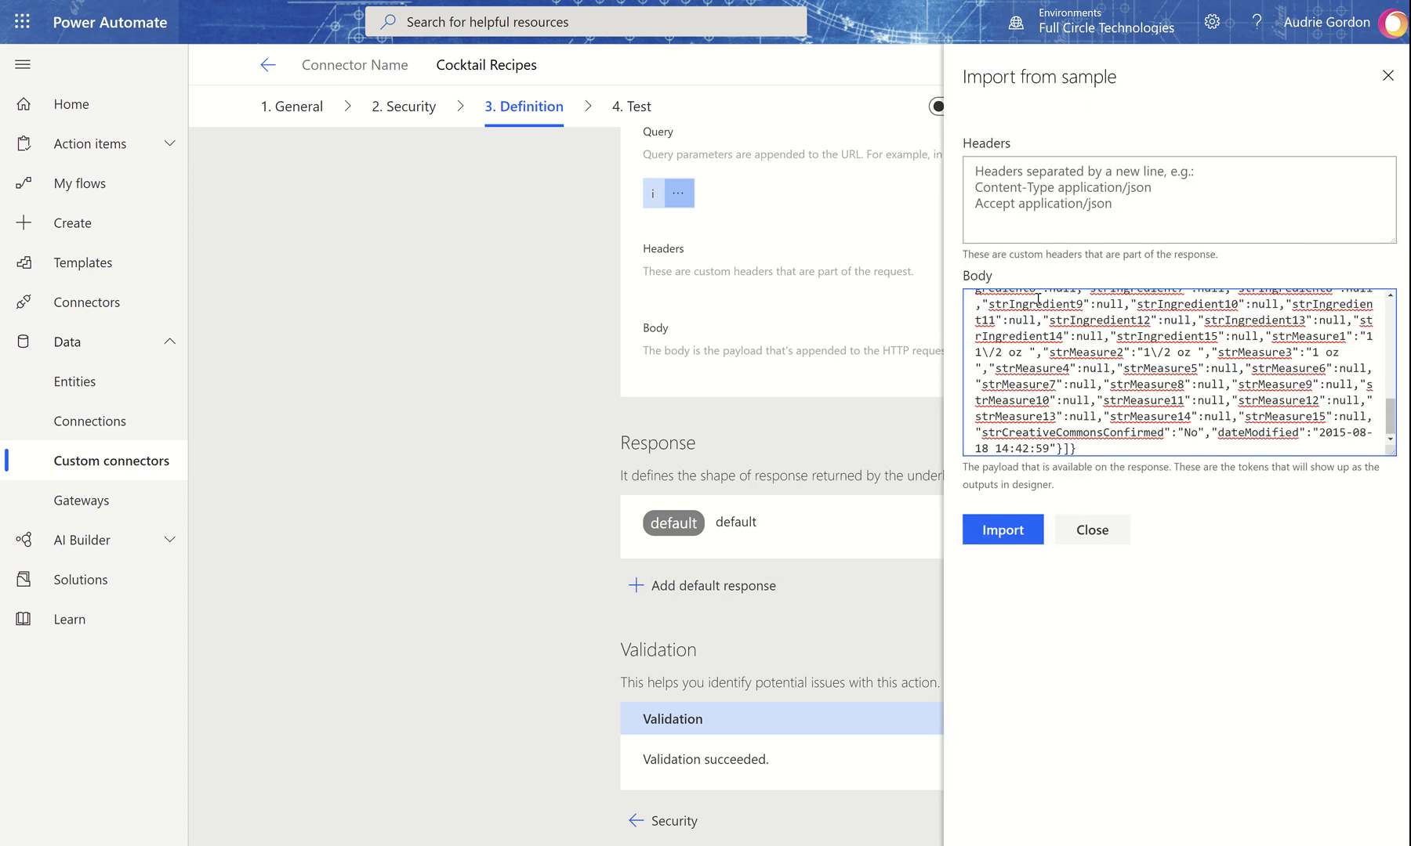
scroll(1136, 392, up, 5)
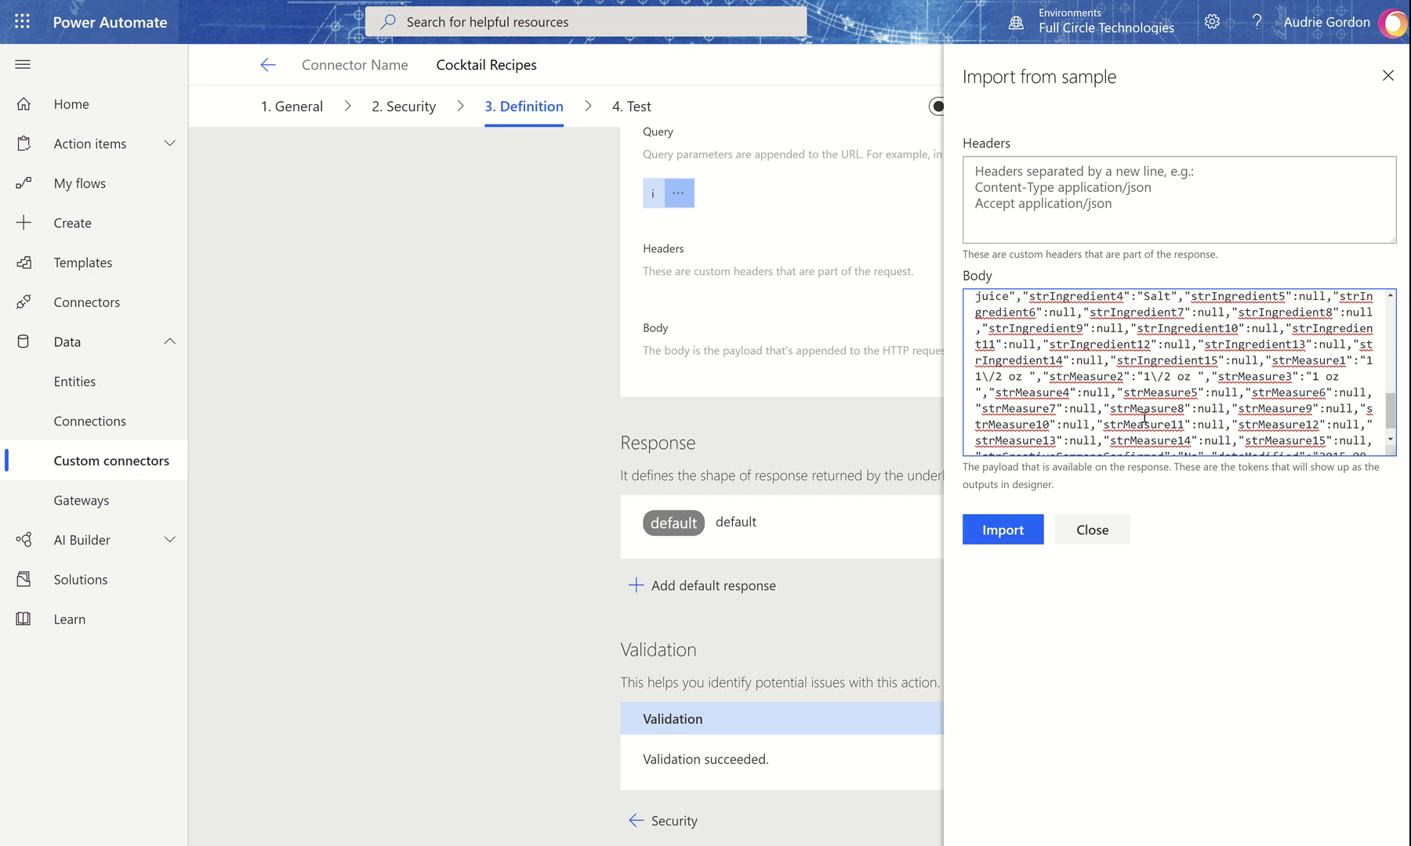
scroll(1137, 453, up, 8)
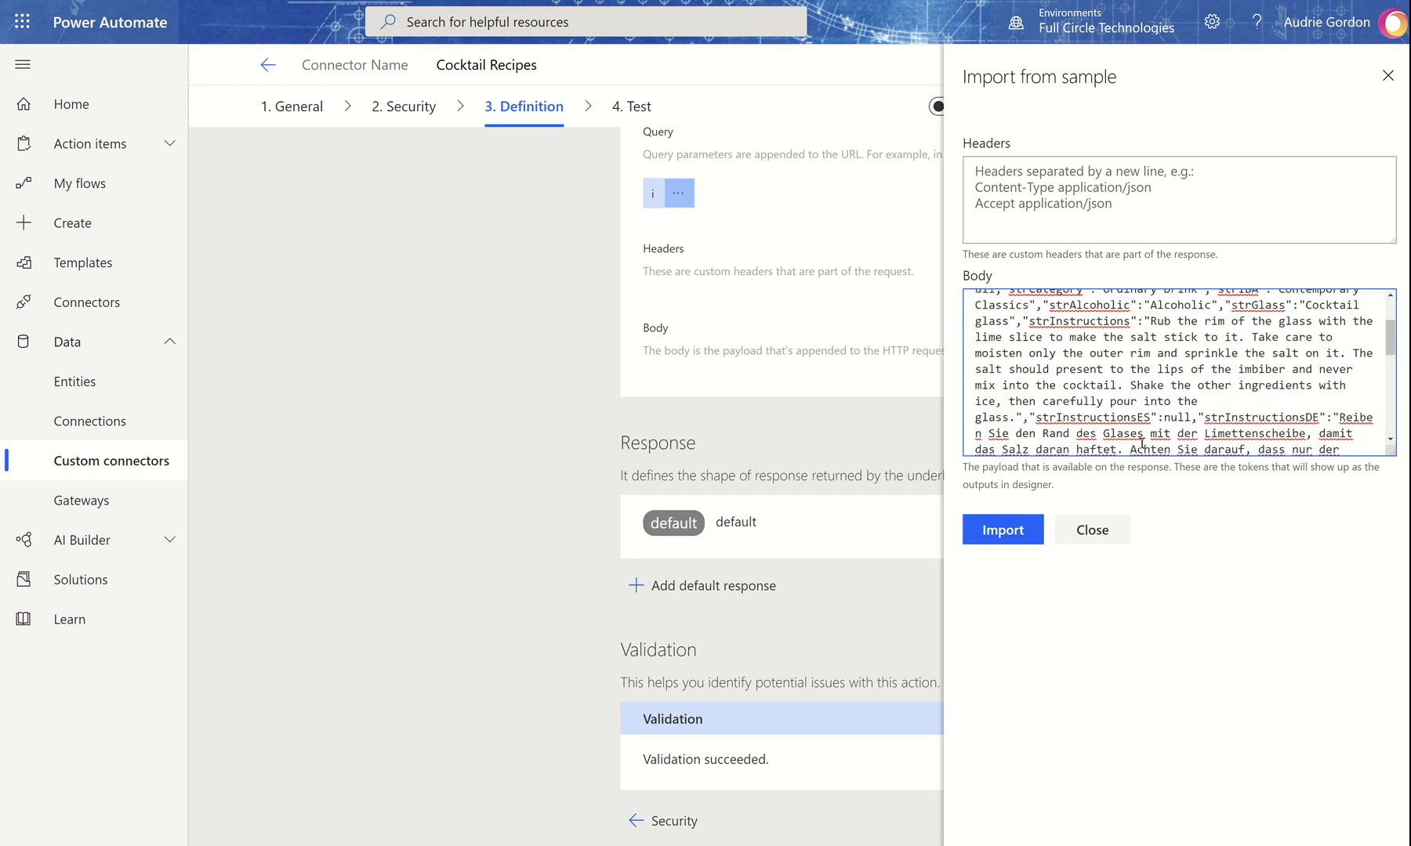
click(1002, 541)
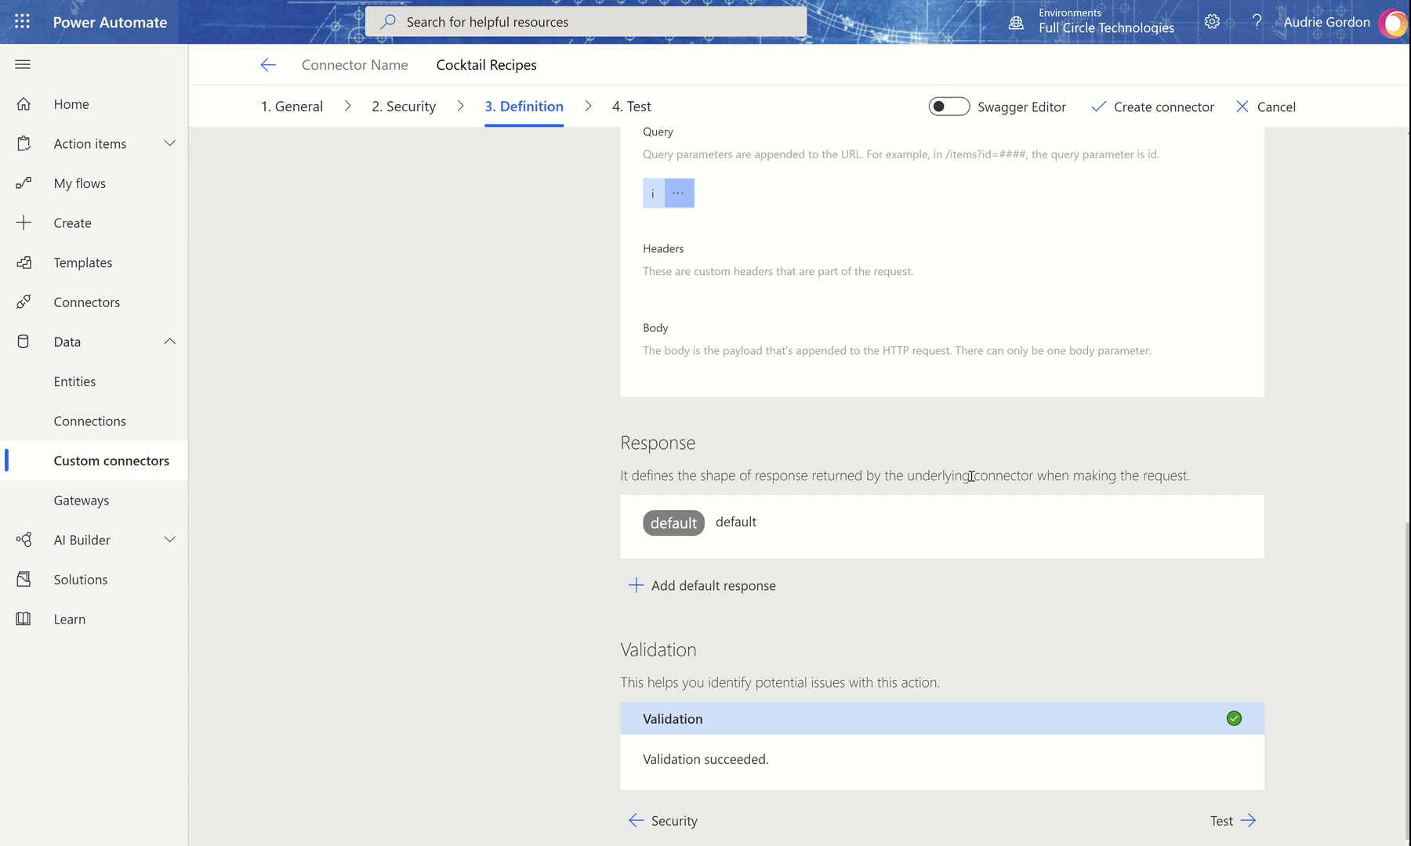
Step: Examine the body tokens of the CocktailRecipe default response and the options of strMeasure7, and return to the action definition
click(862, 526)
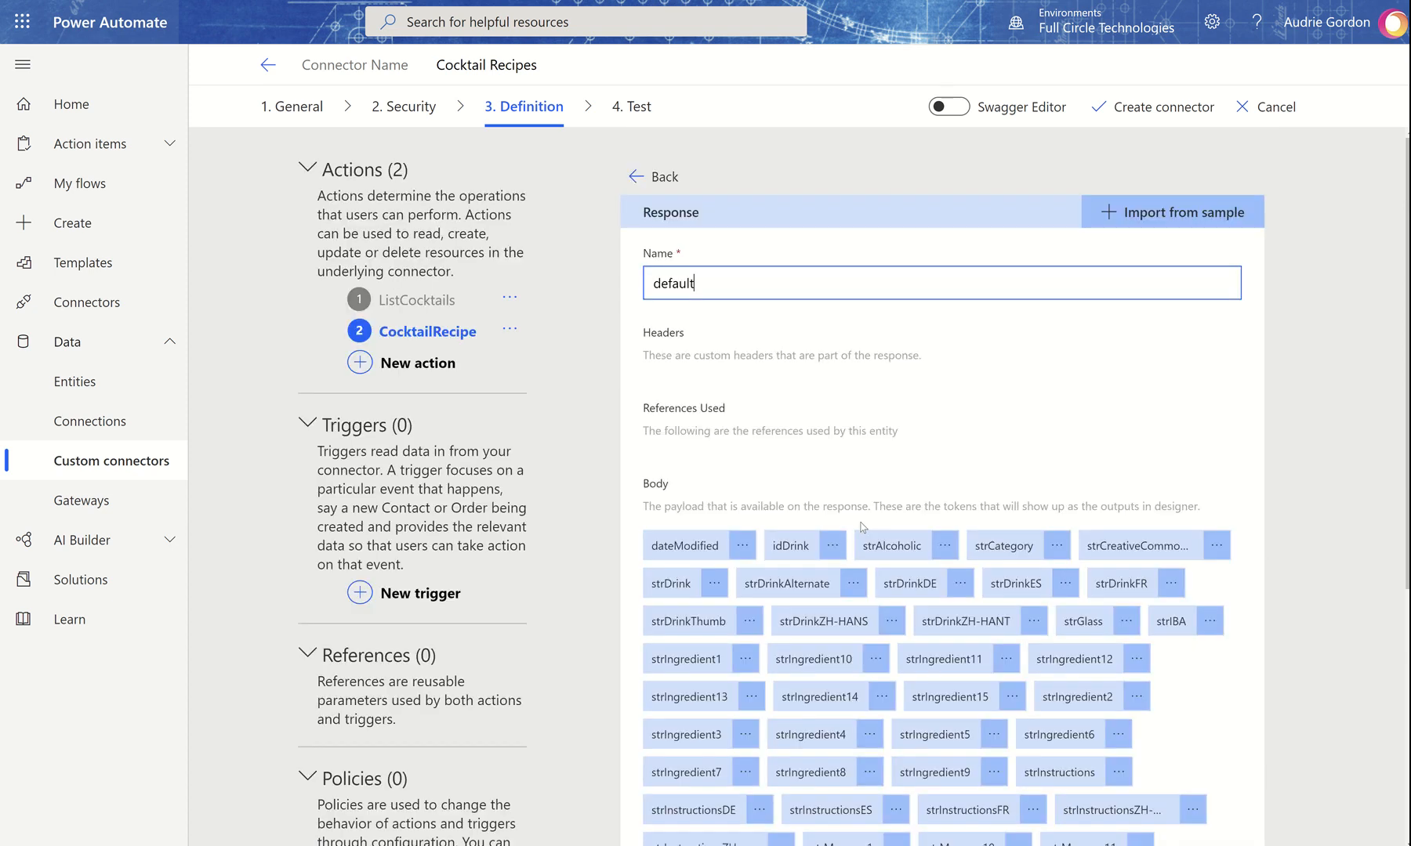
scroll(862, 527, down, 6)
scroll(862, 526, up, 3)
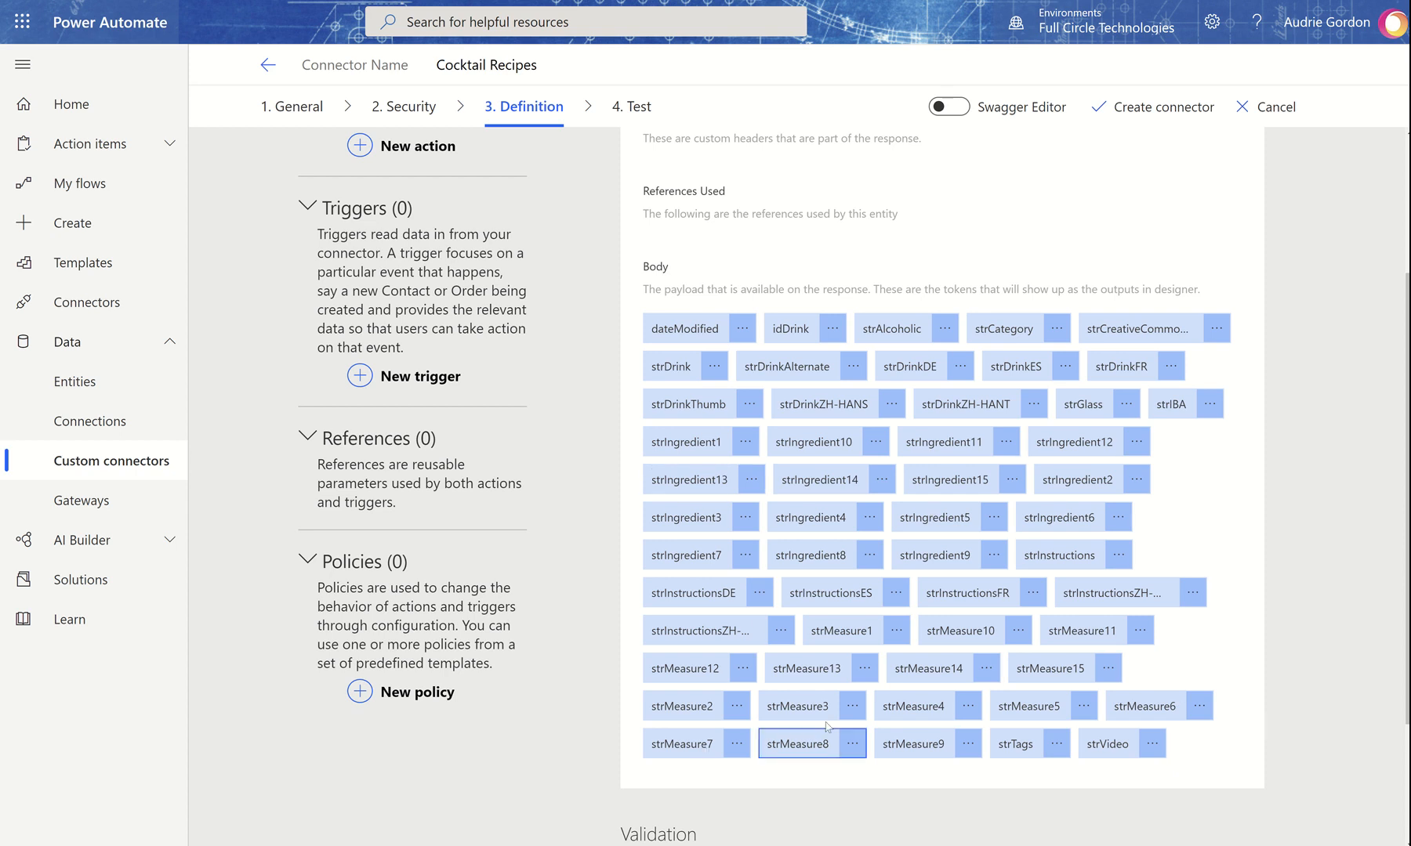
click(734, 746)
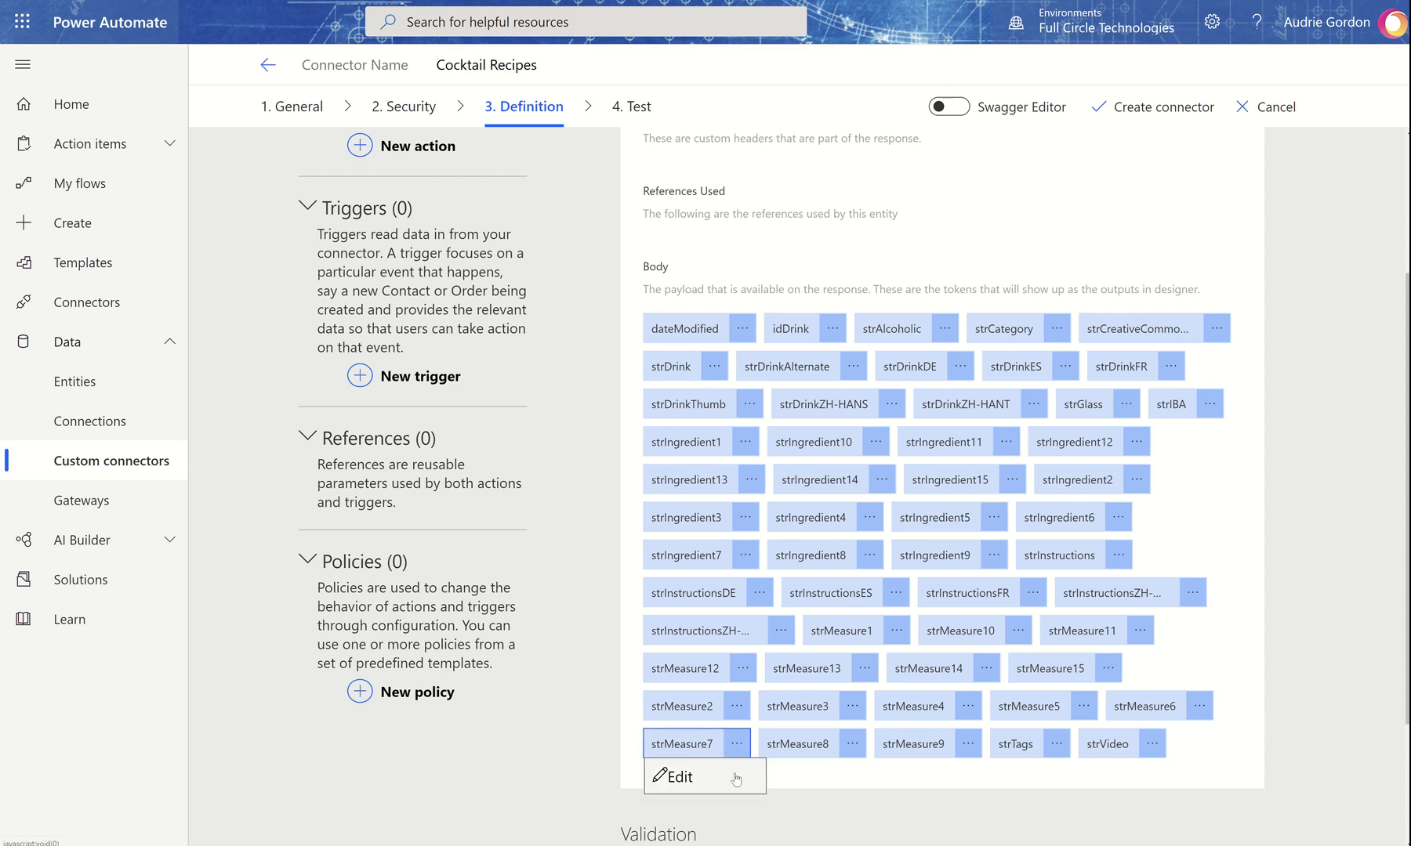
click(1293, 814)
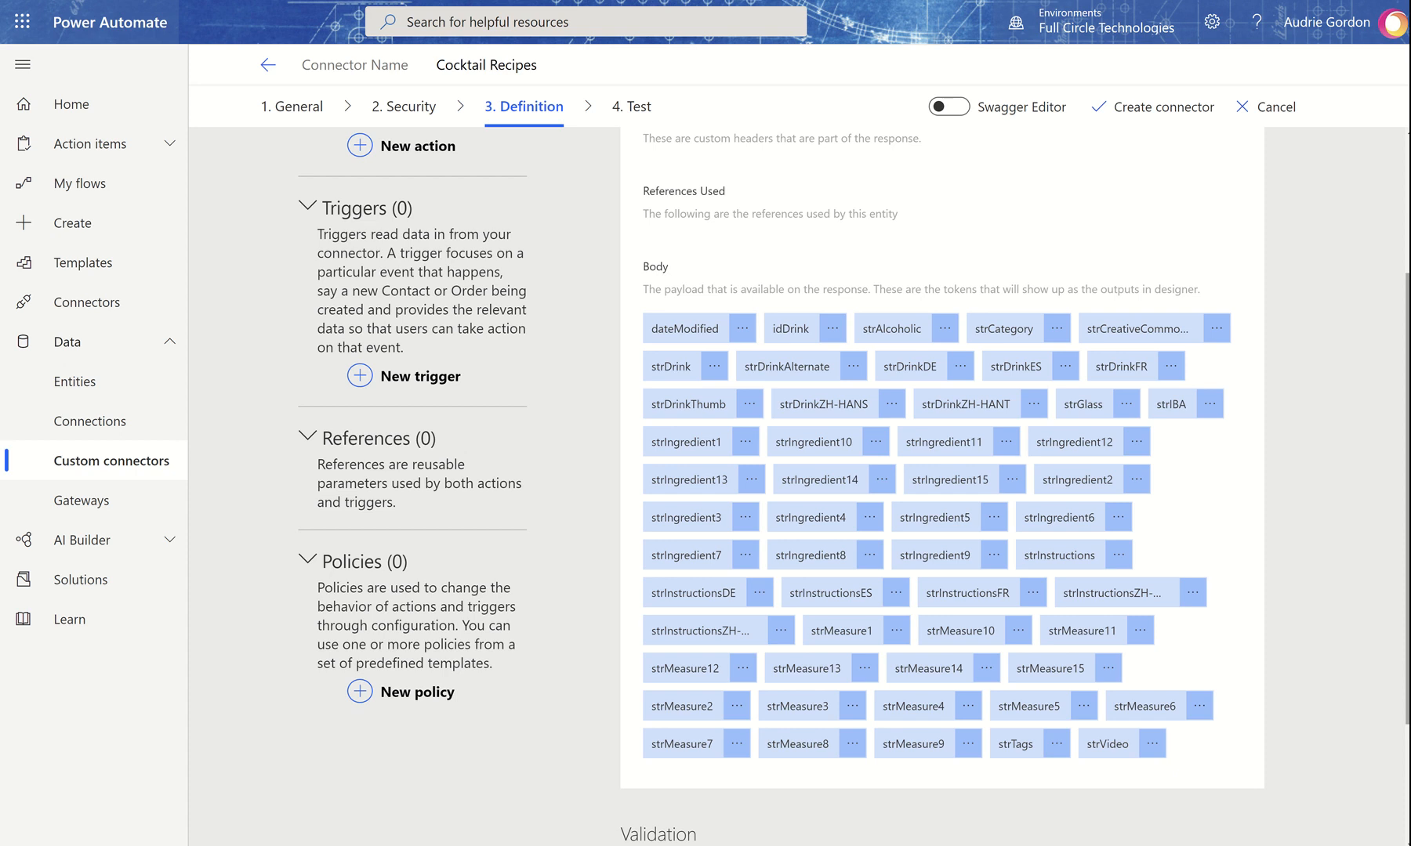
scroll(784, 486, up, 3)
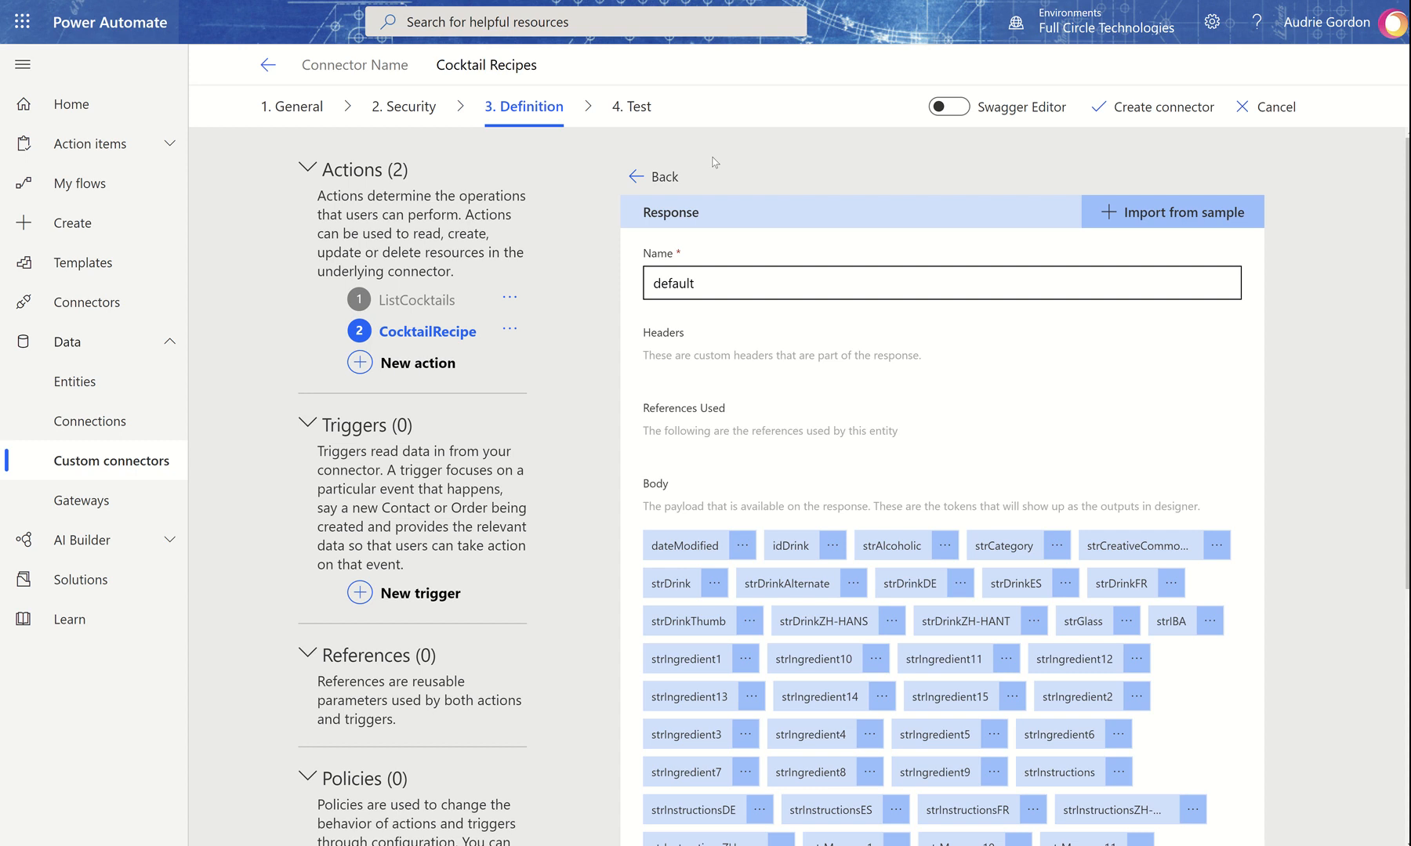
click(663, 177)
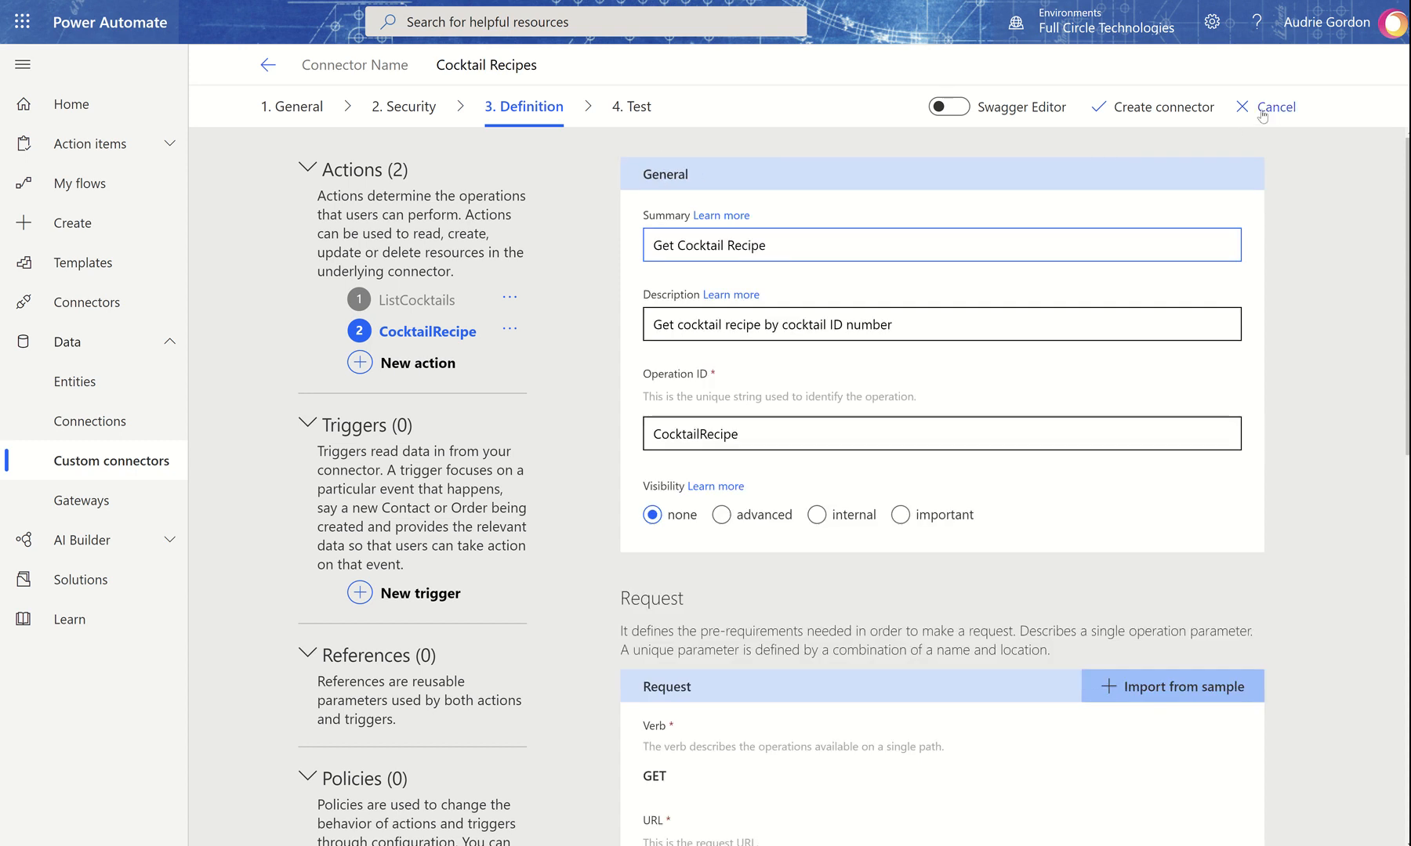
Step: Create the Cocktail Recipes connector and proceed to its Test stage
click(1173, 110)
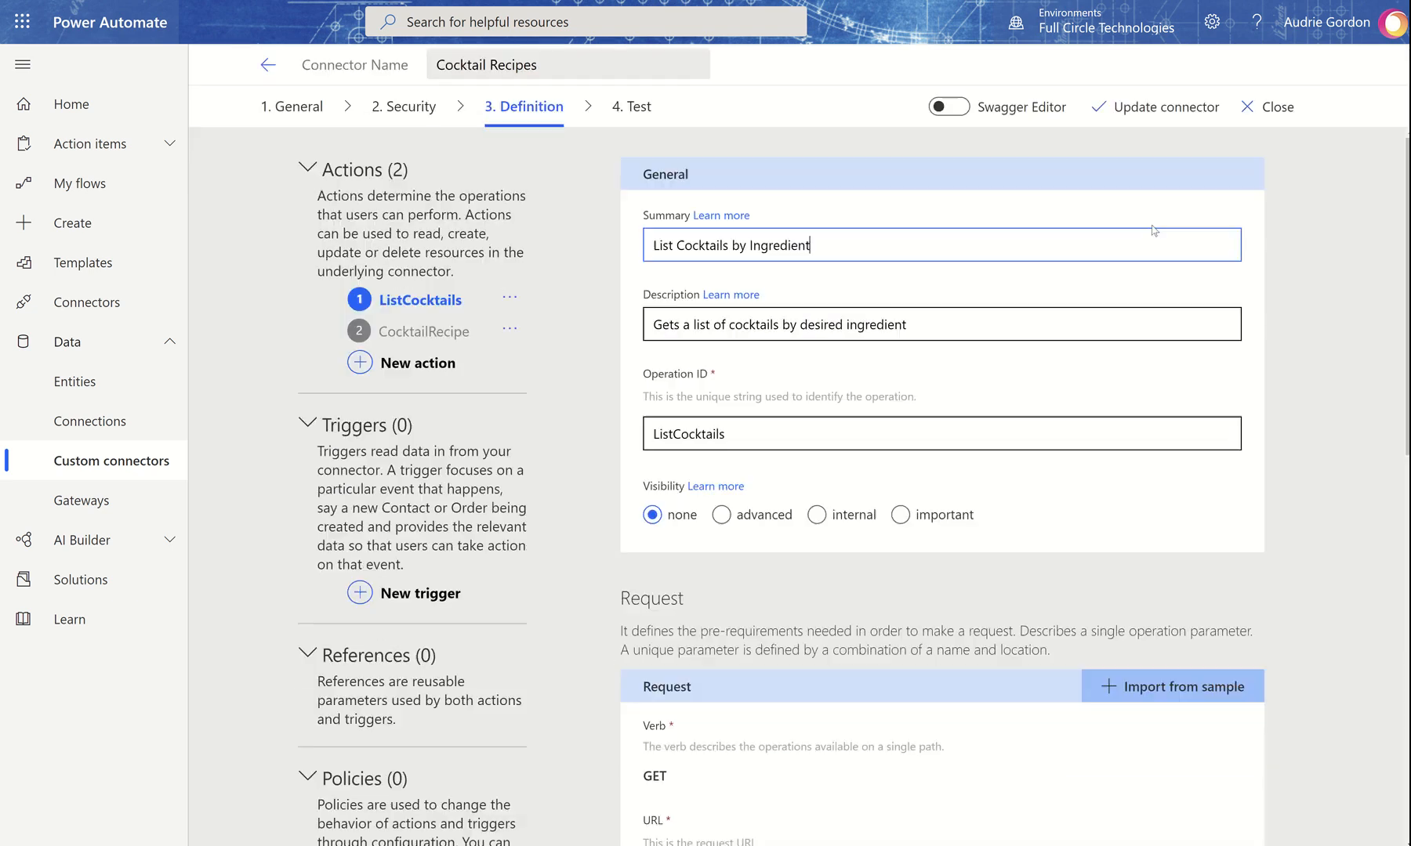
scroll(1239, 686, down, 3)
scroll(1240, 687, down, 5)
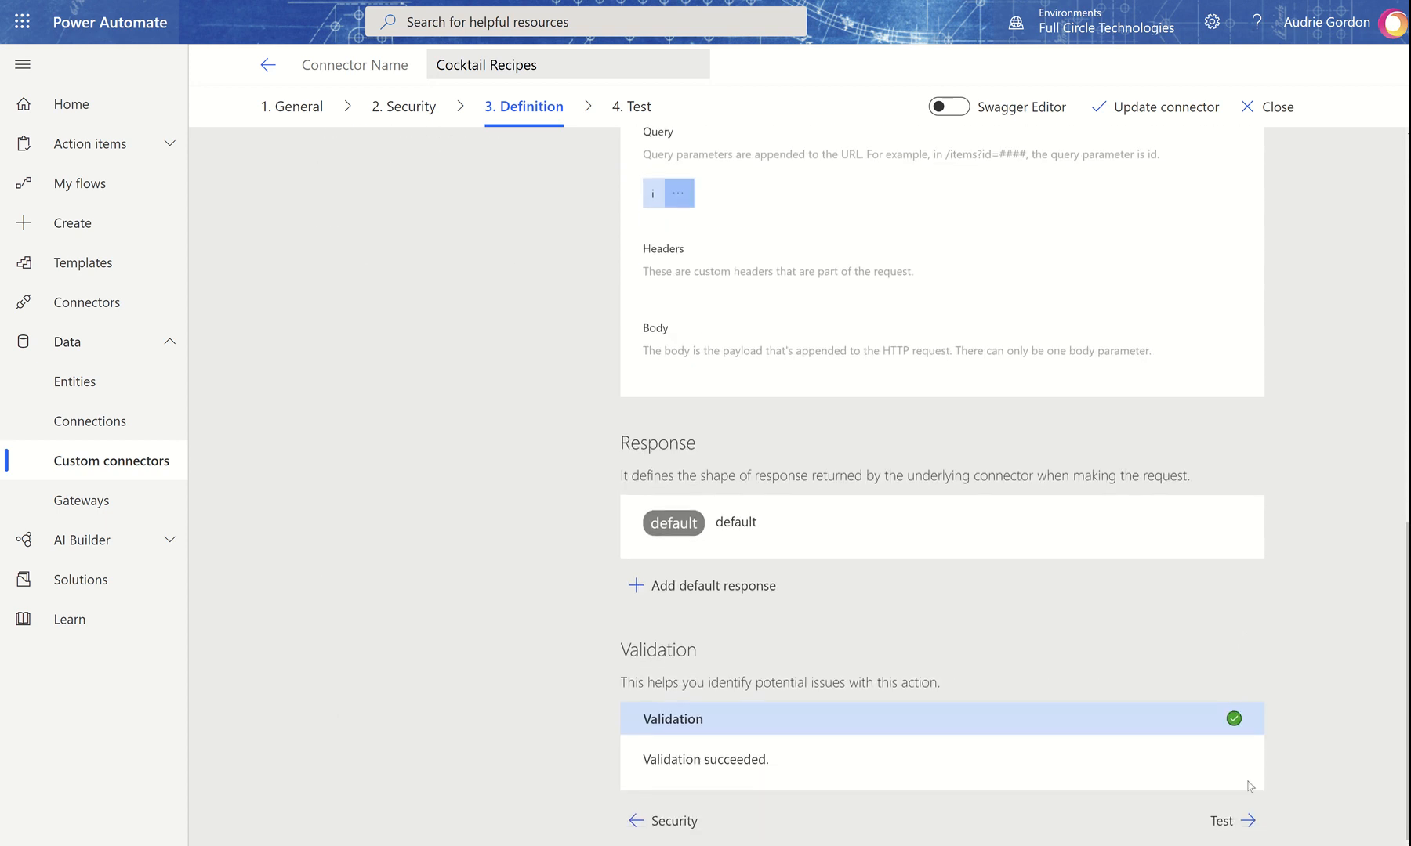
click(1237, 829)
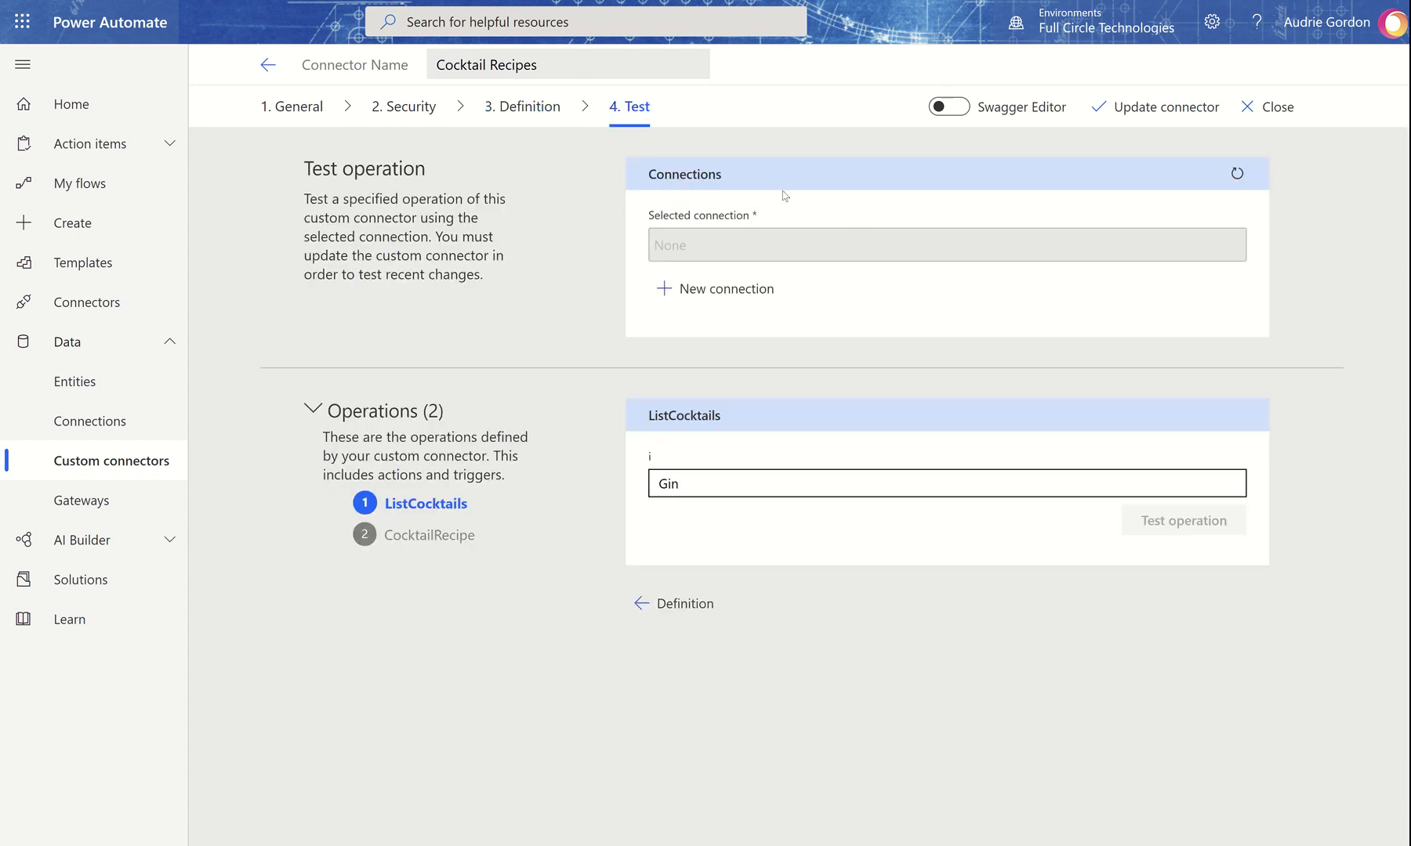
Step: Add a new connection for the connector and test the ListCocktails operation with i set to Gin
click(685, 290)
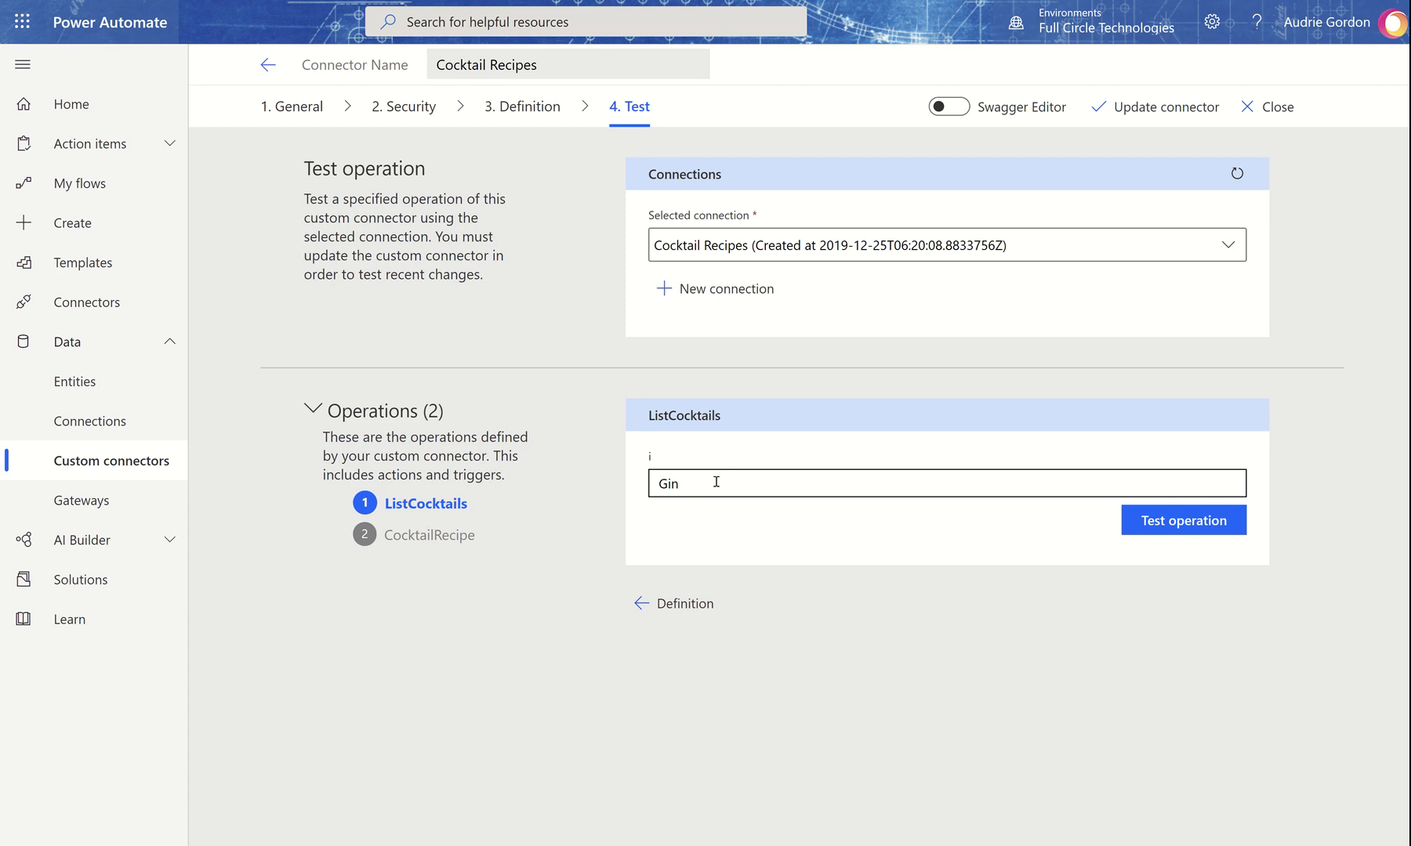
click(1231, 526)
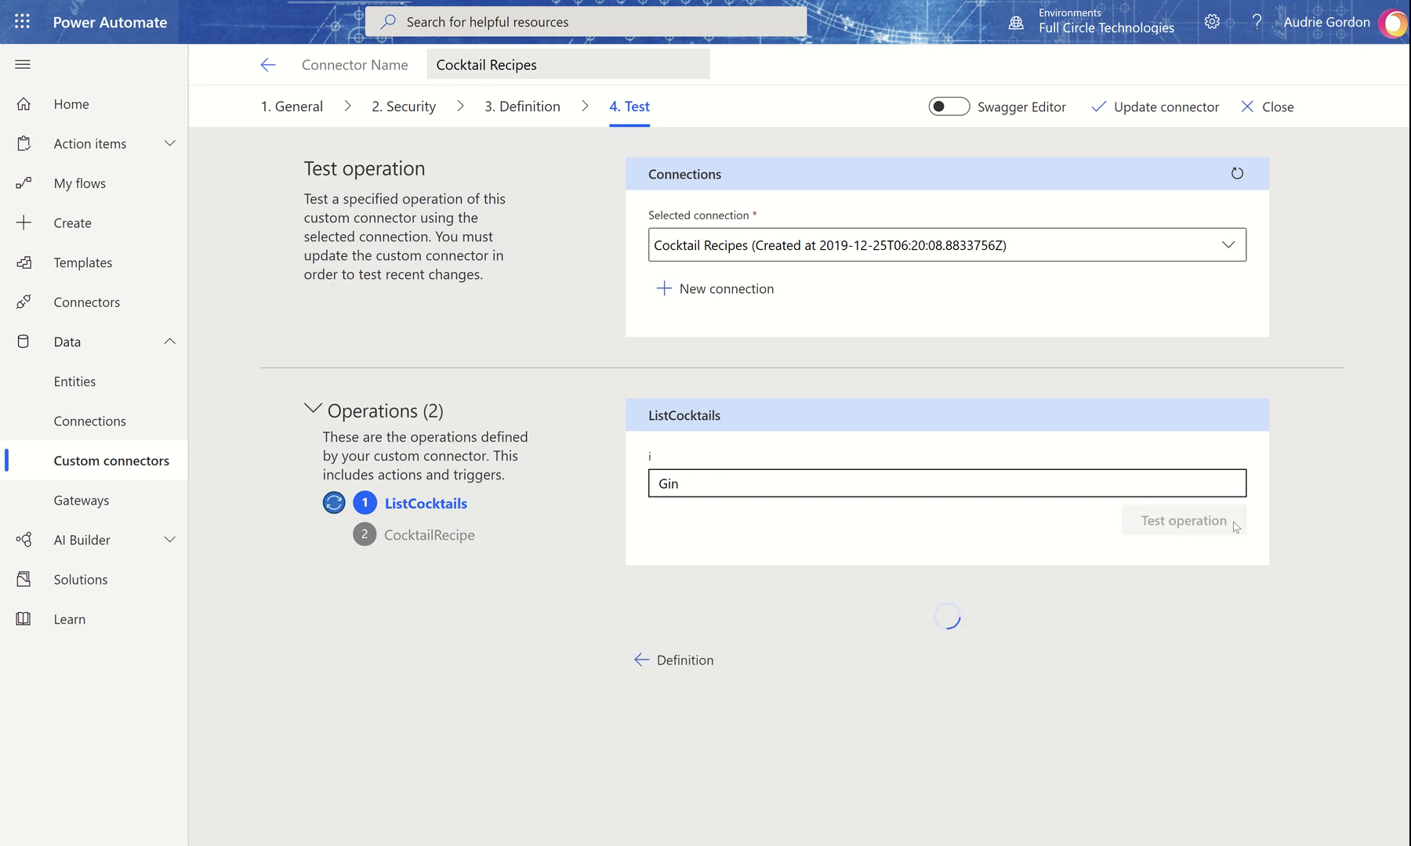
scroll(1098, 711, down, 3)
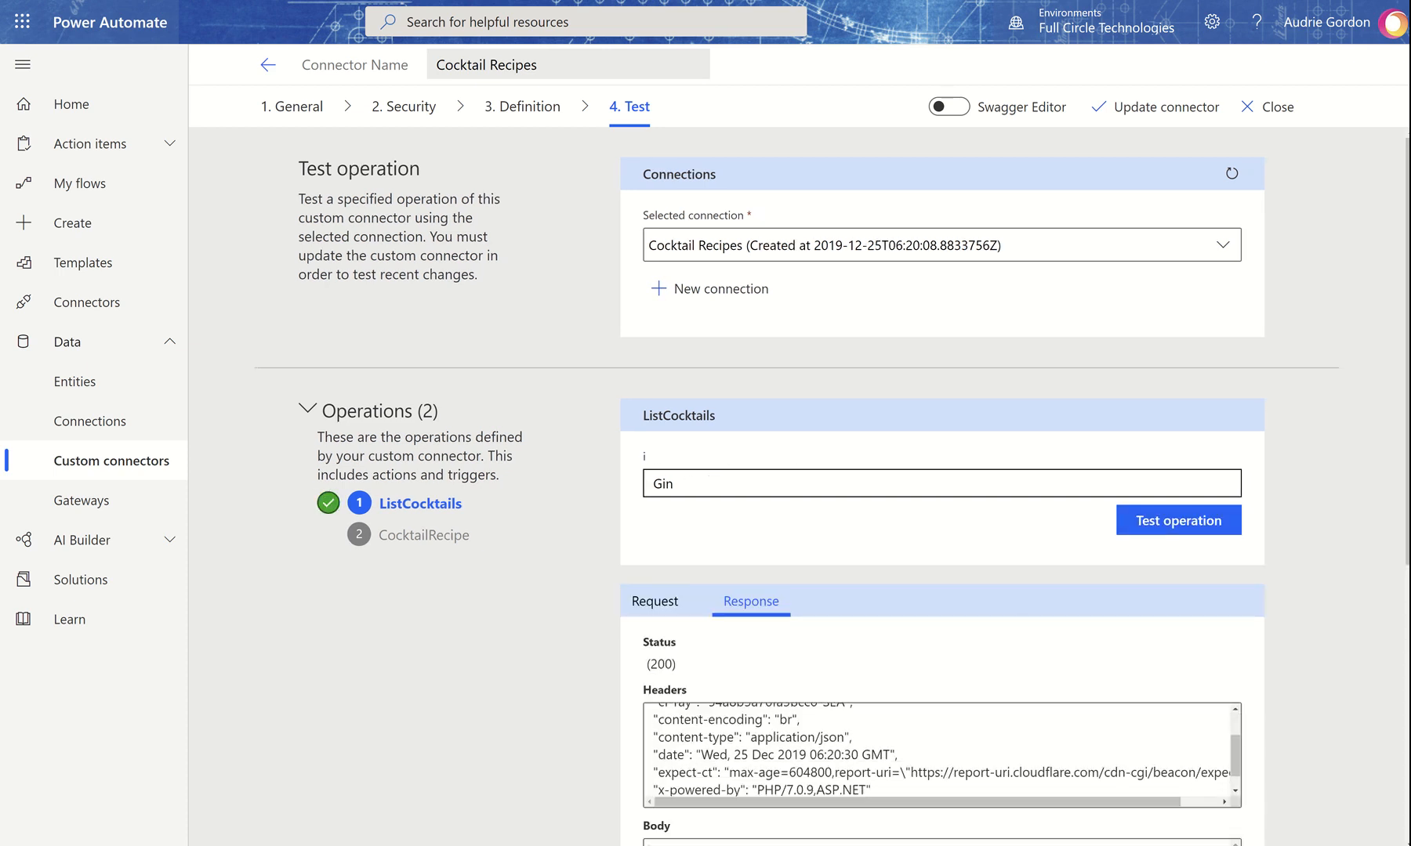
scroll(1362, 665, down, 4)
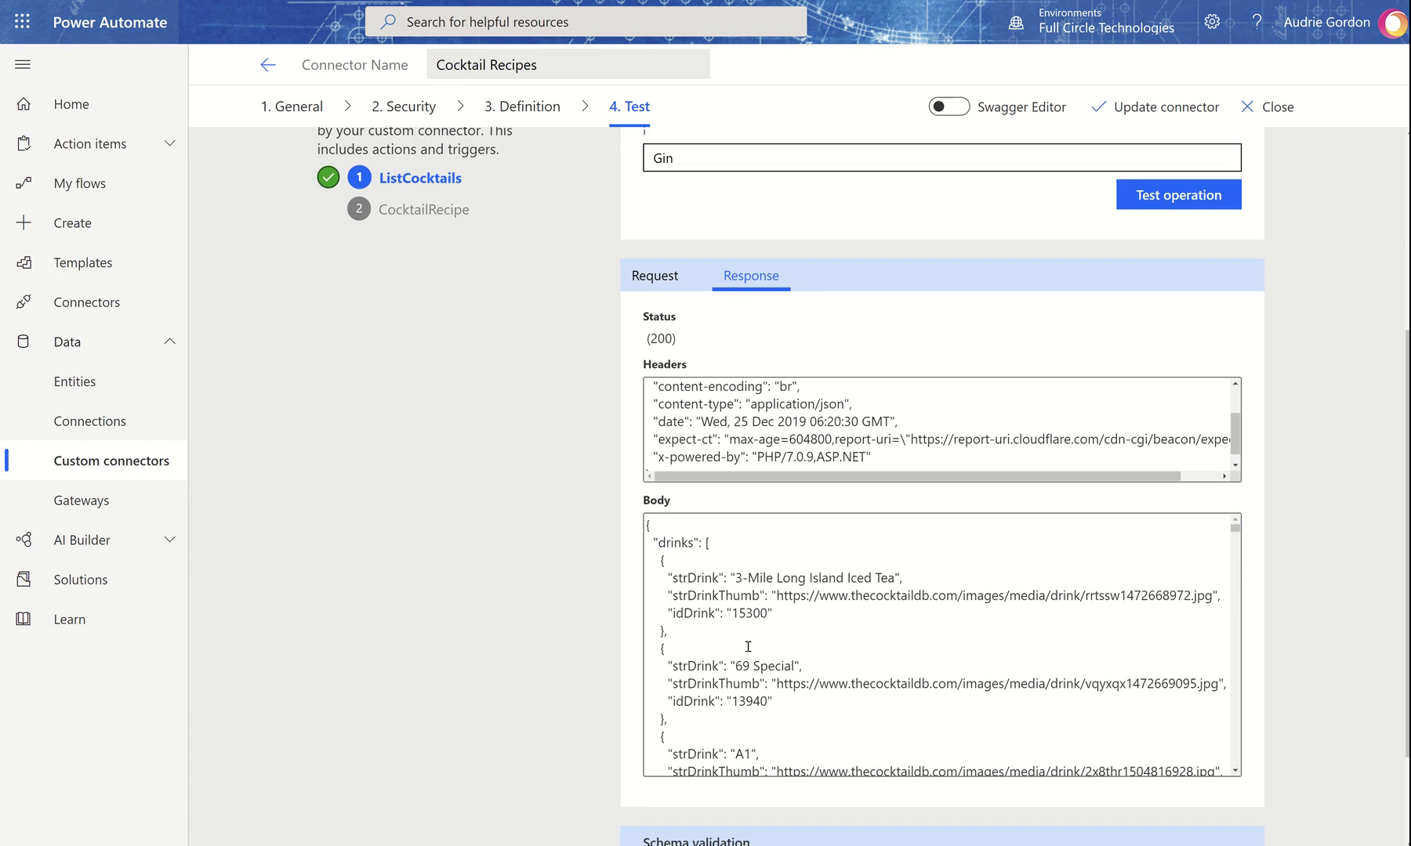
Step: Examine the drink names, thumbnails and IDs in the body of the ListCocktails test response
scroll(740, 614, down, 3)
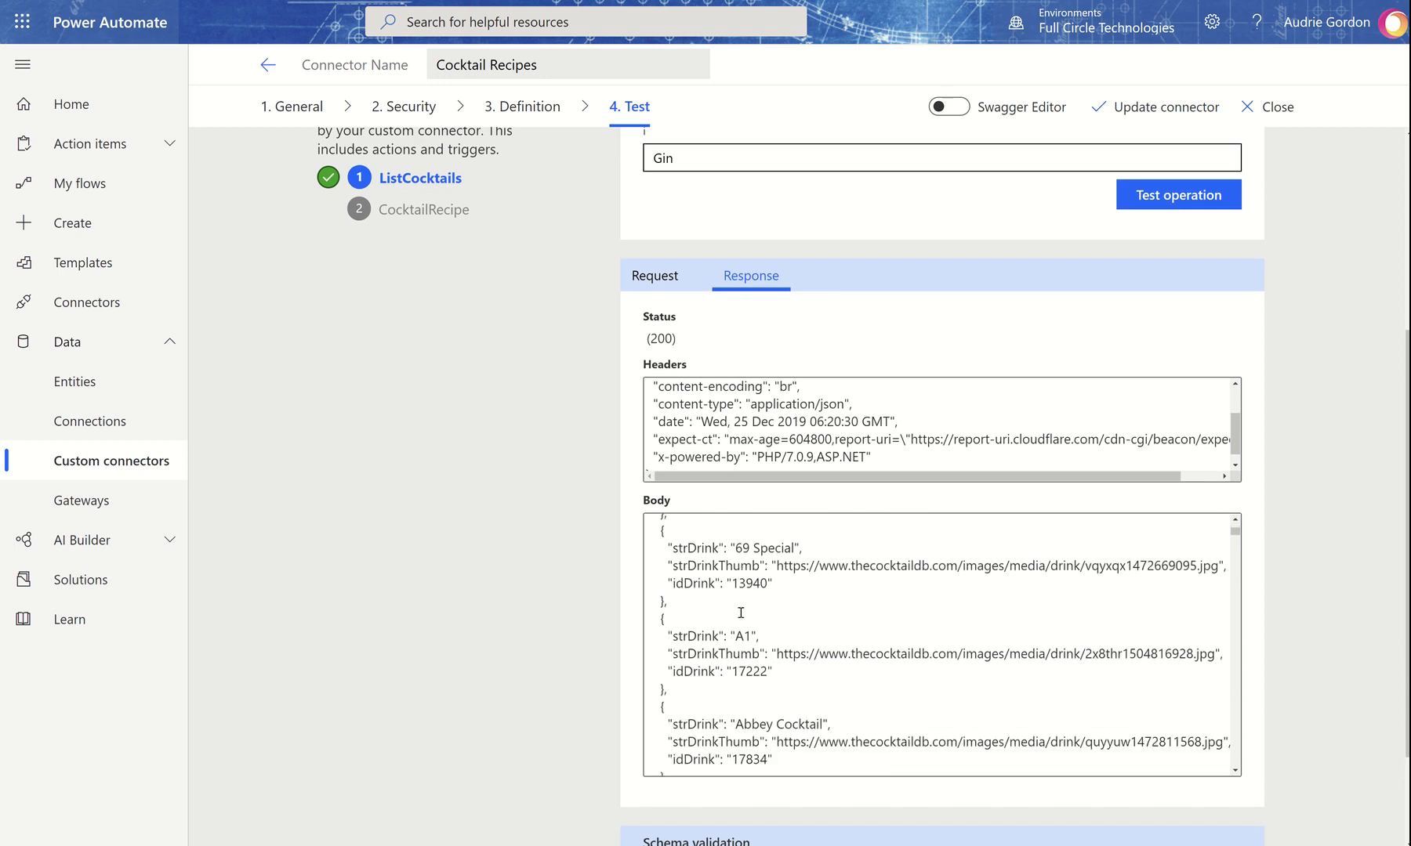
scroll(739, 614, up, 3)
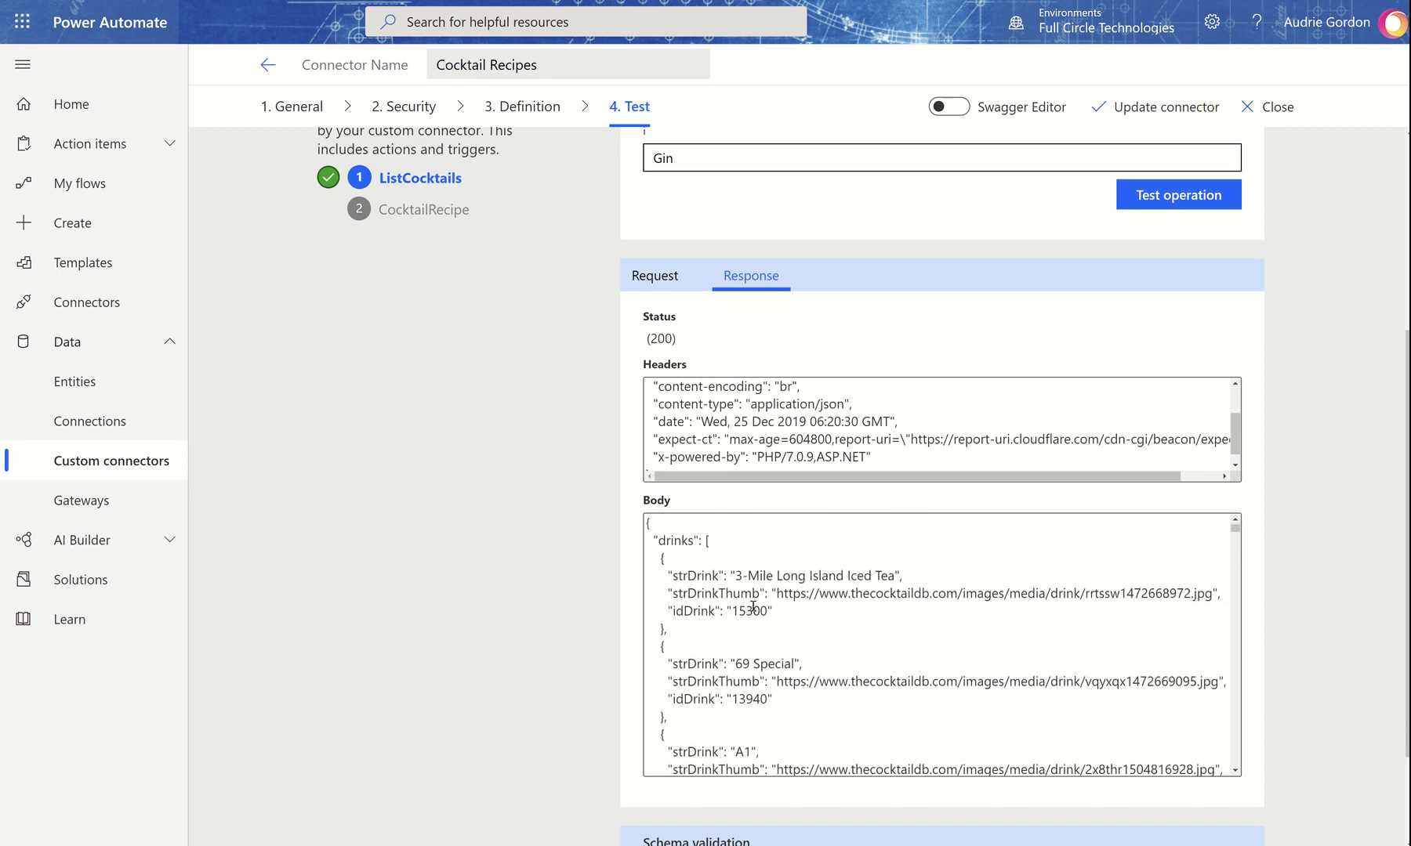
scroll(753, 606, down, 1)
scroll(835, 577, up, 1)
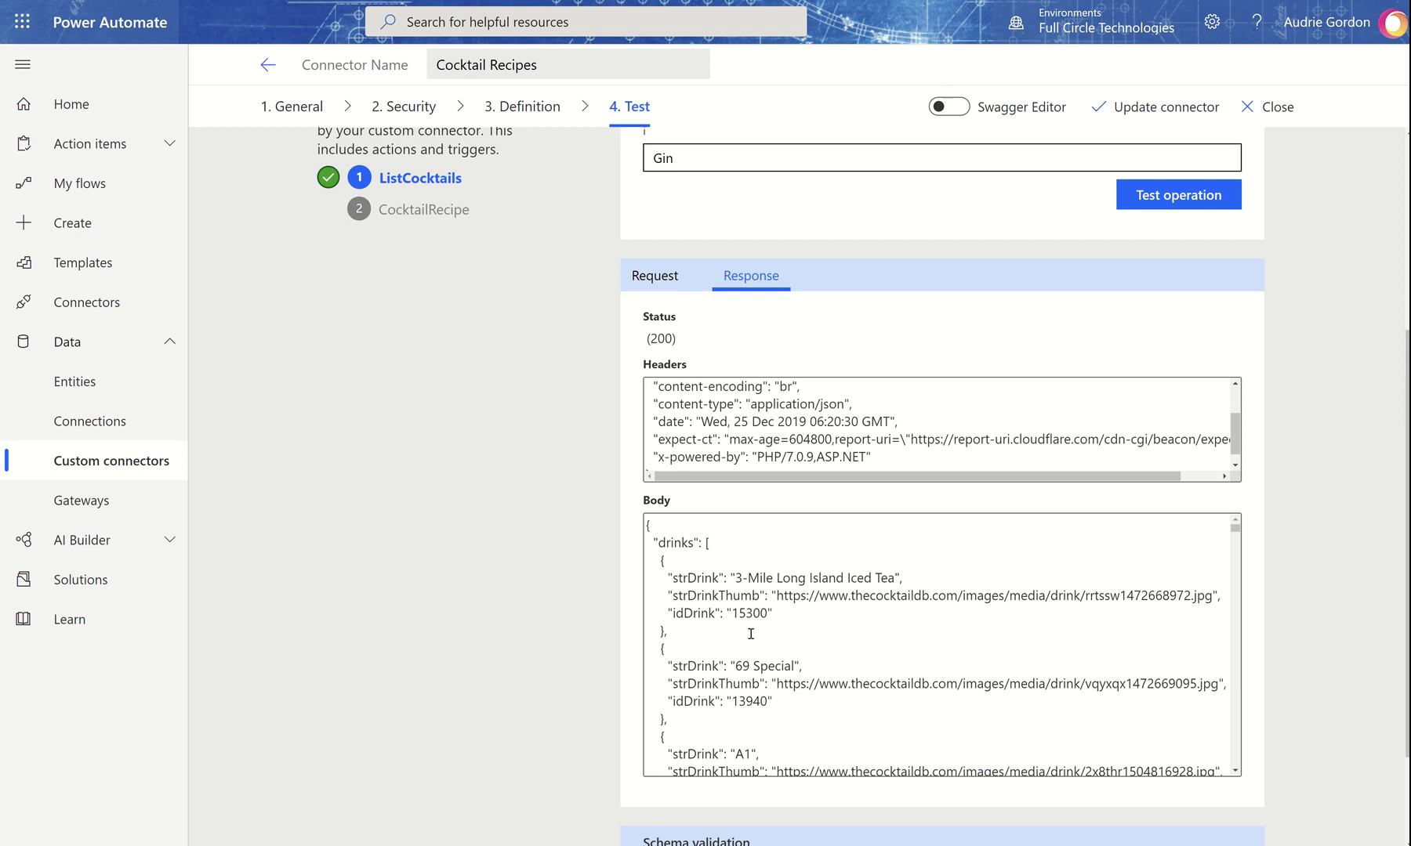
scroll(751, 633, down, 5)
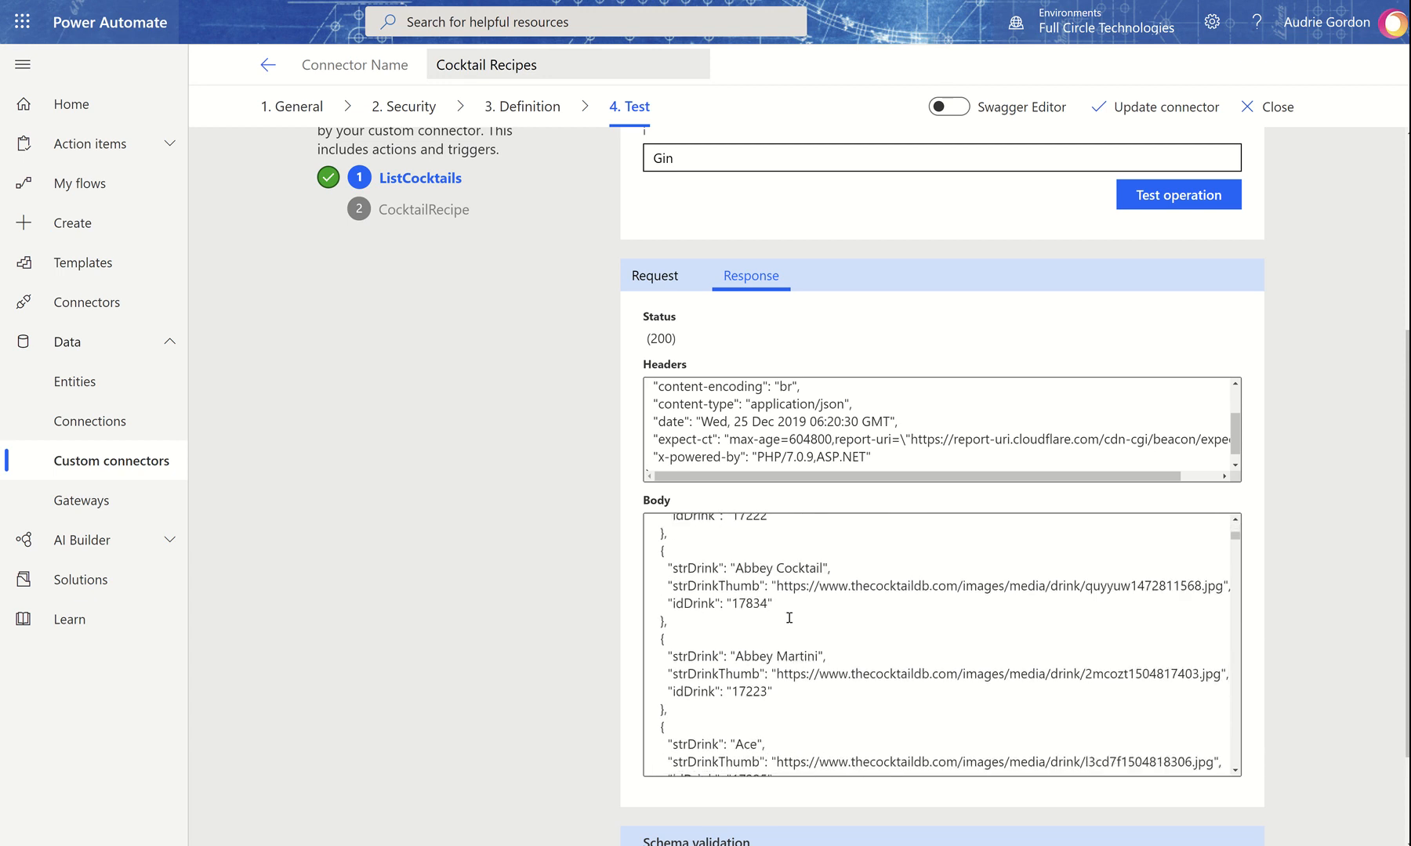
scroll(790, 617, down, 5)
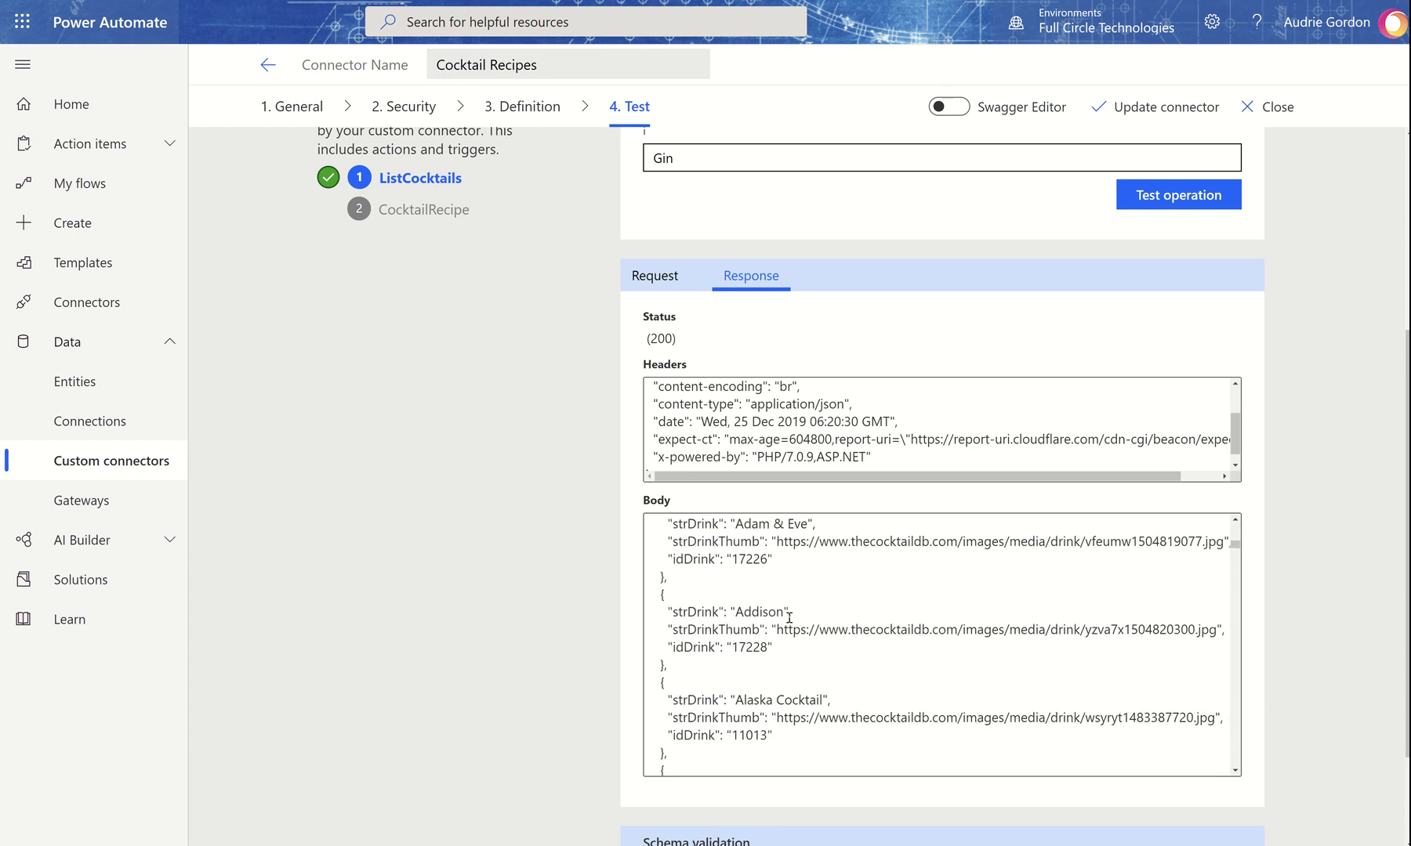
scroll(789, 617, up, 1)
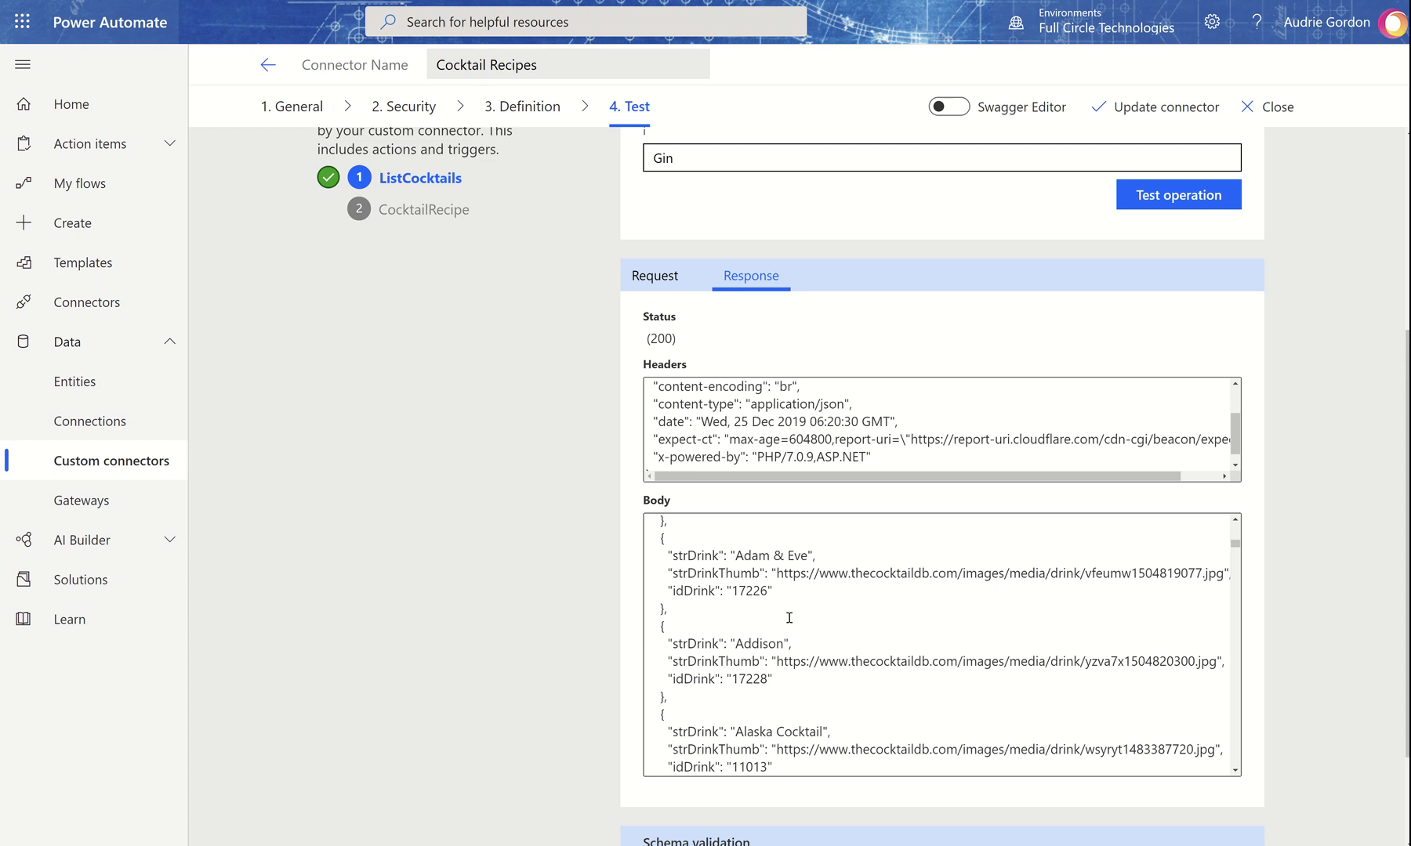
scroll(882, 596, down, 4)
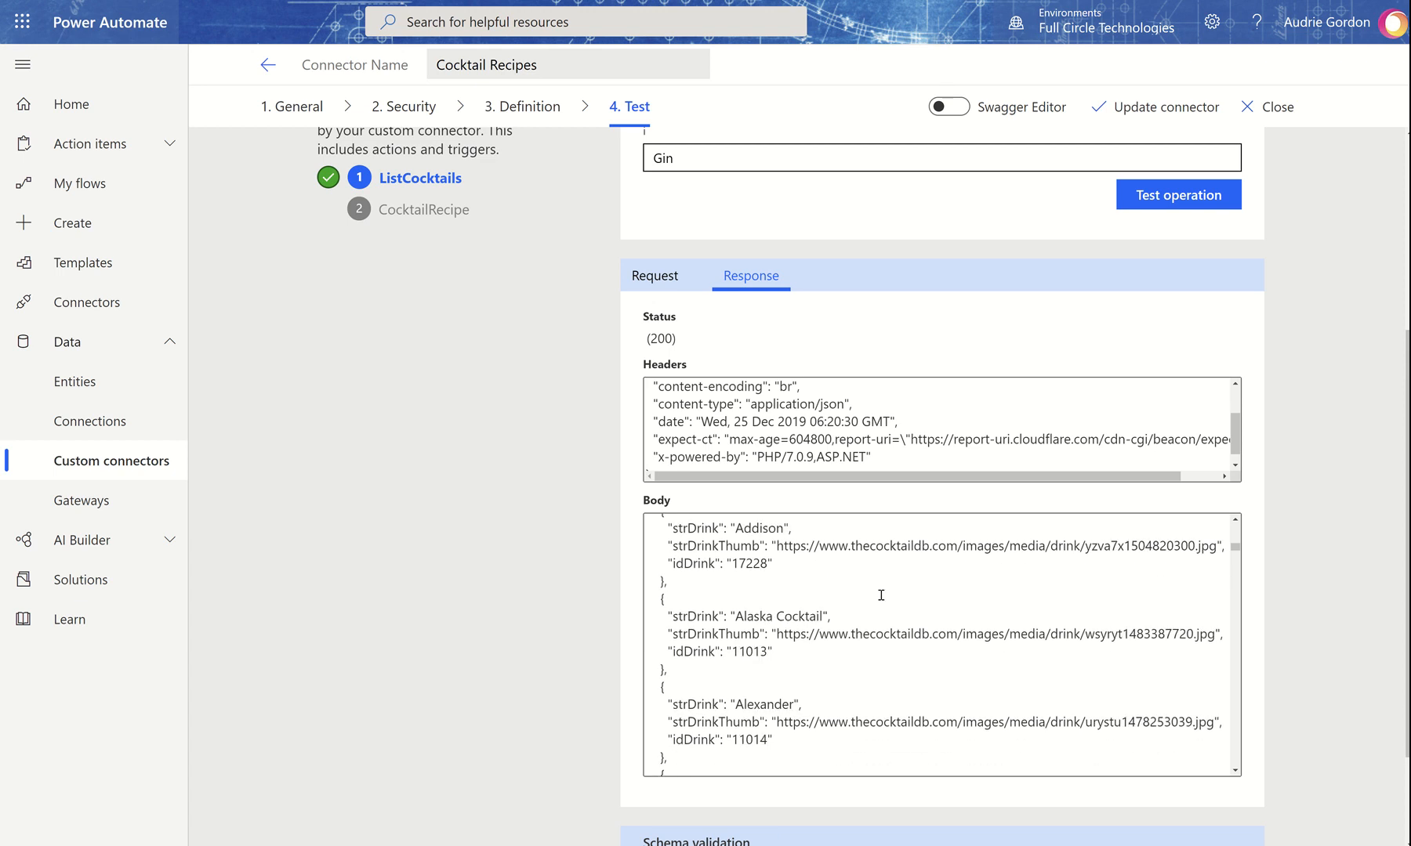
scroll(938, 696, up, 4)
scroll(937, 696, up, 6)
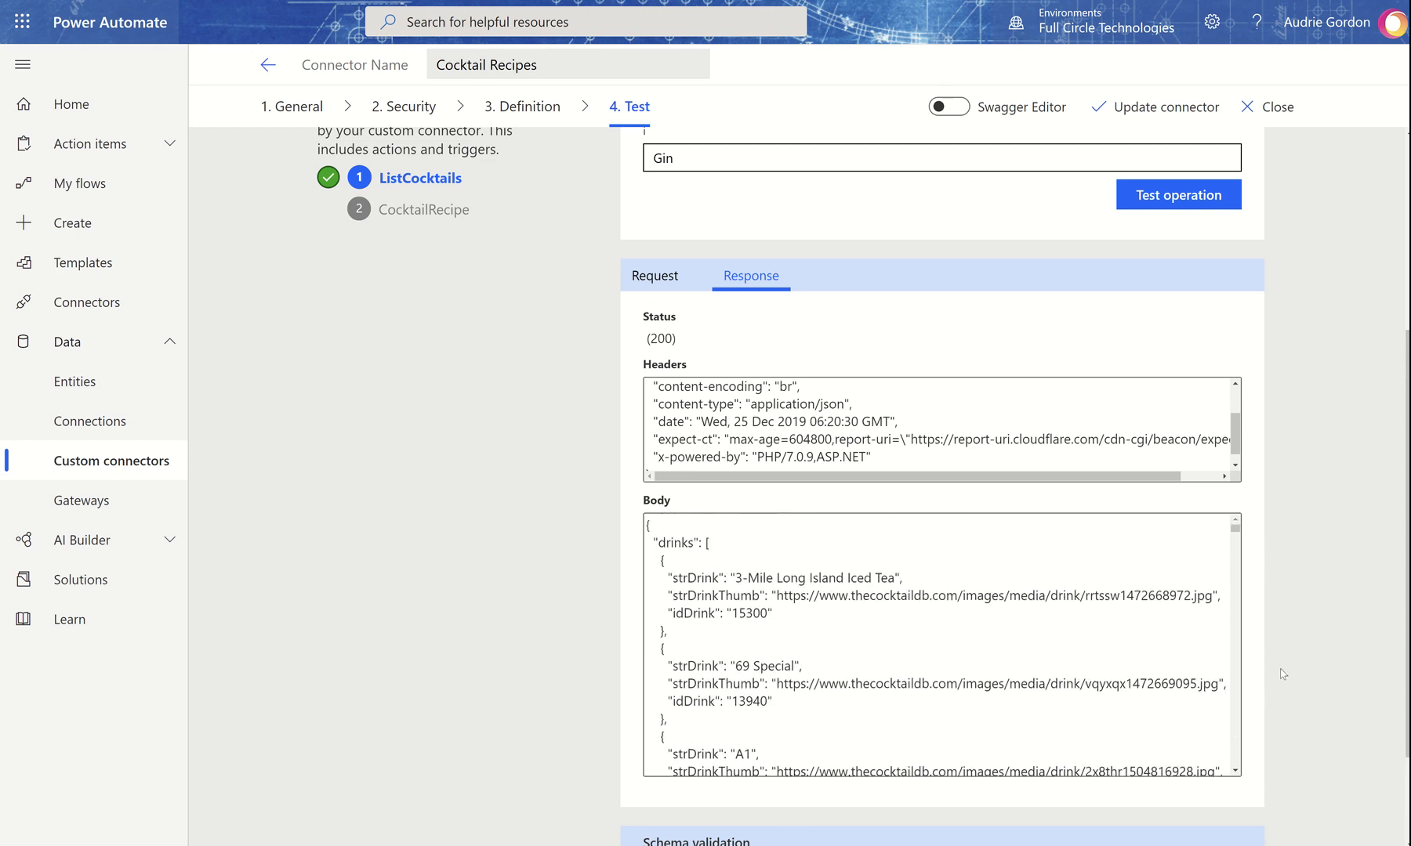
scroll(418, 566, up, 4)
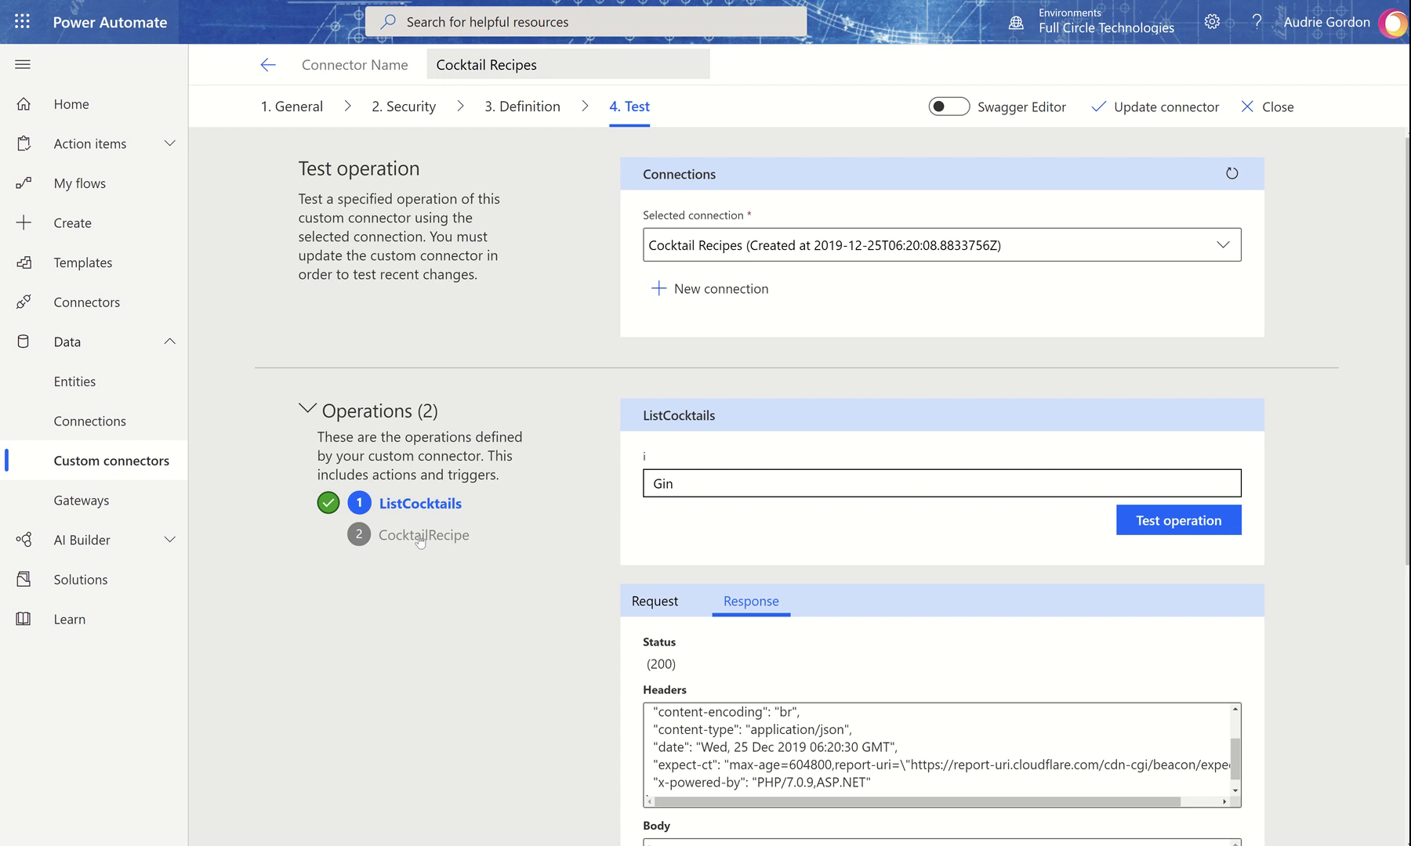
Step: Test the CocktailRecipe operation with i set to 11007 and review the recipe details in the response body
click(422, 538)
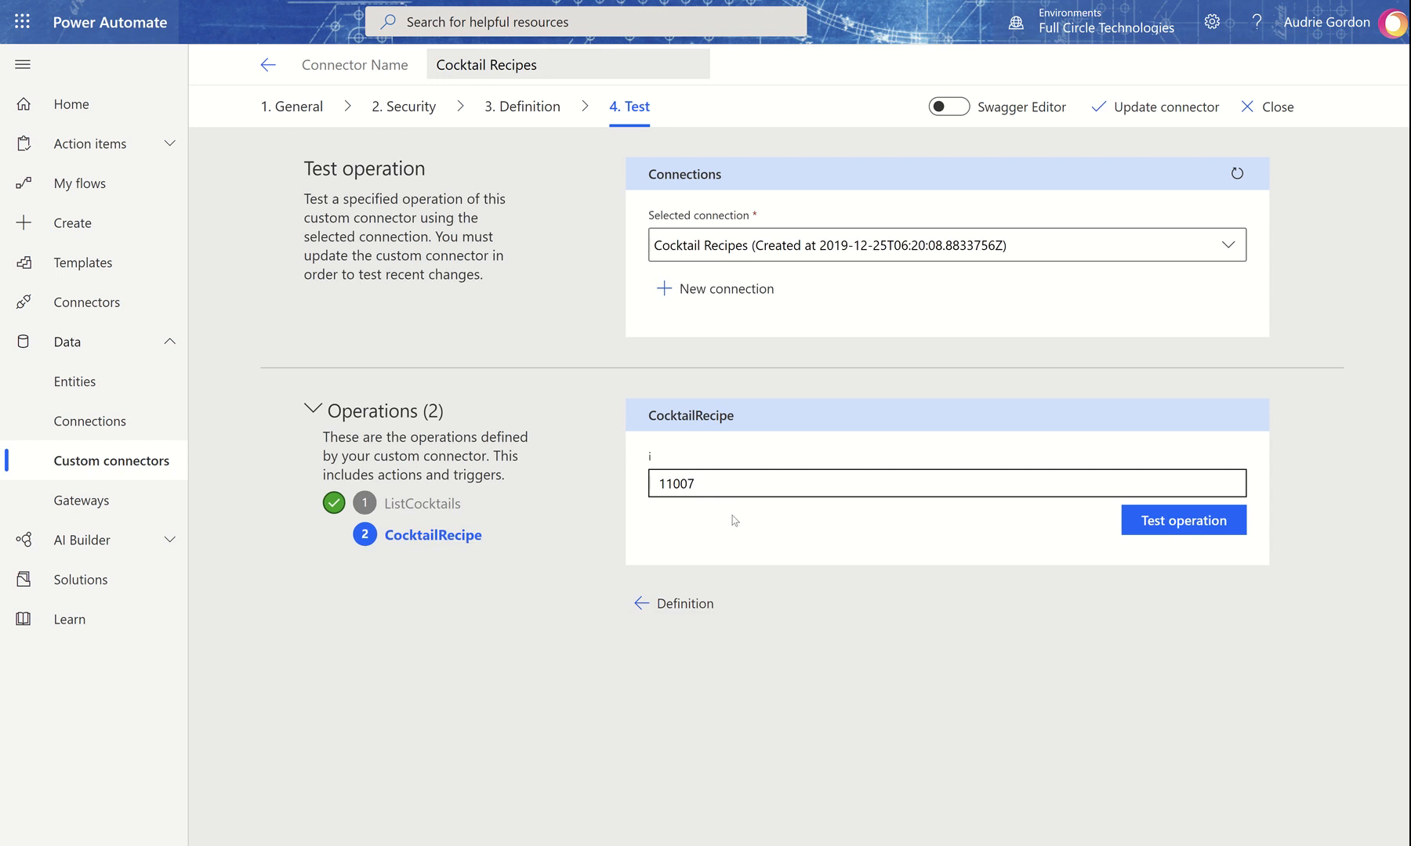
click(1193, 524)
scroll(1192, 565, down, 1)
scroll(1189, 572, down, 3)
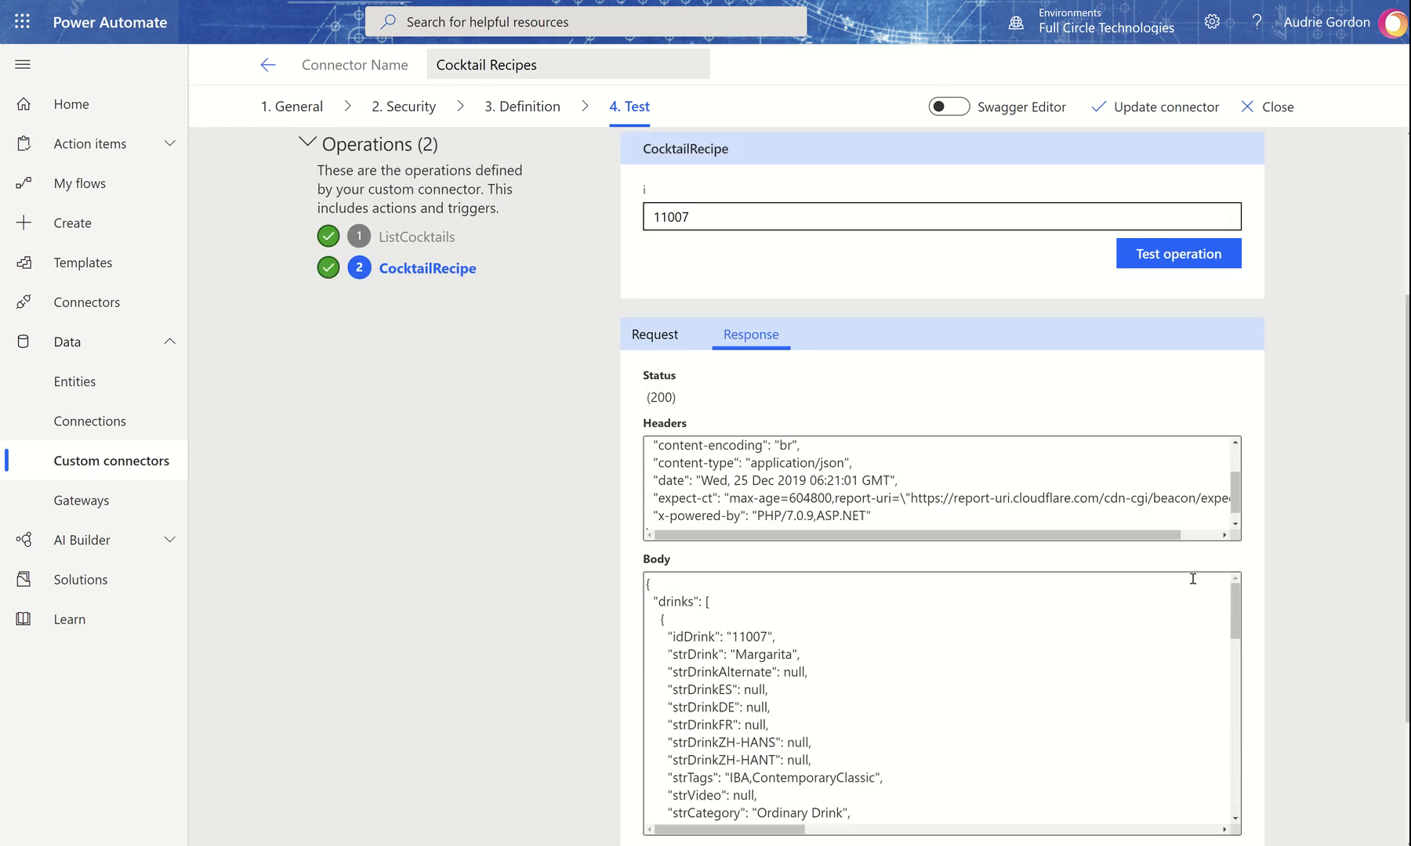
scroll(873, 641, down, 5)
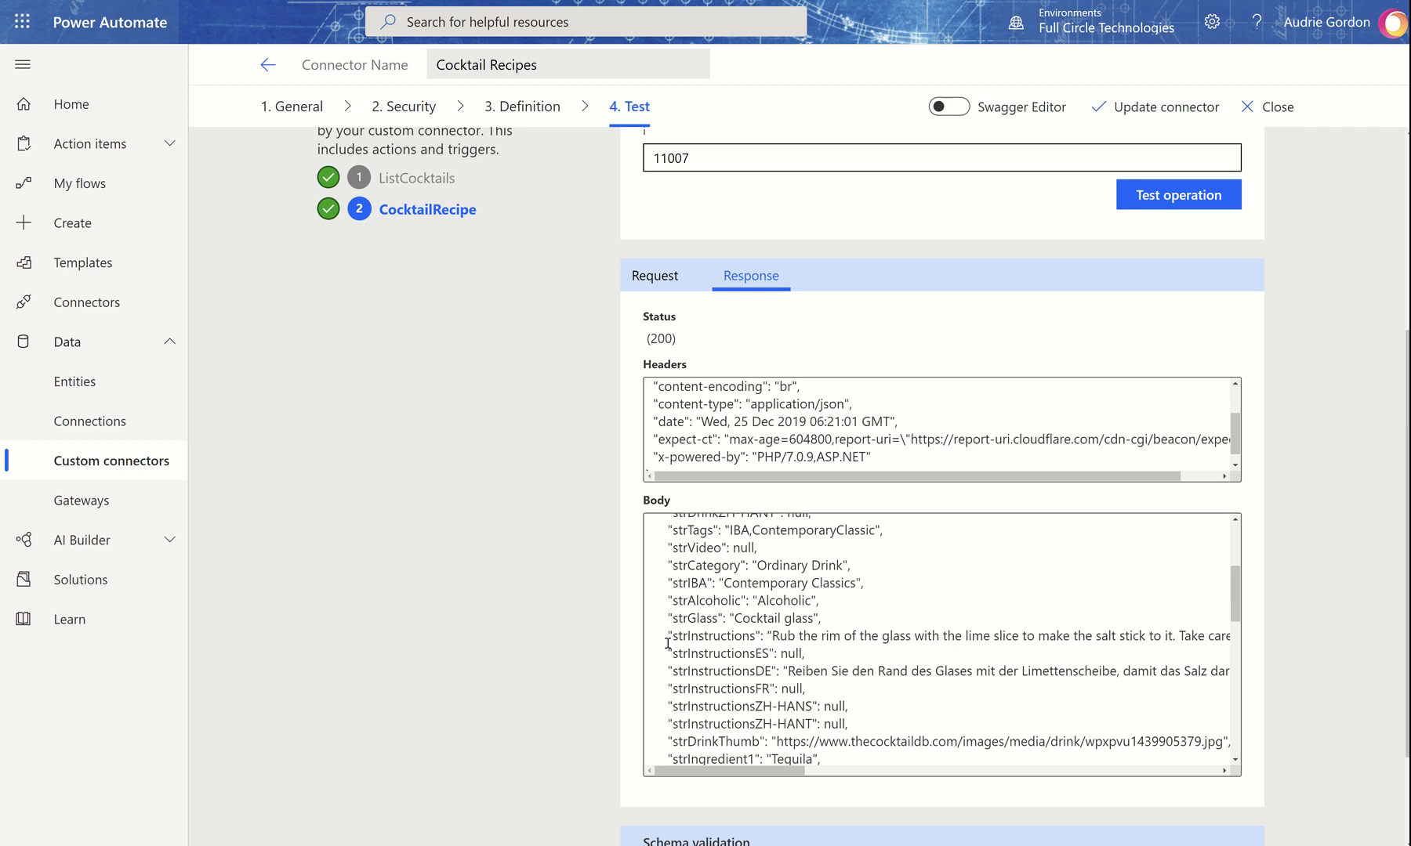
drag(789, 771, 666, 817)
scroll(586, 596, up, 4)
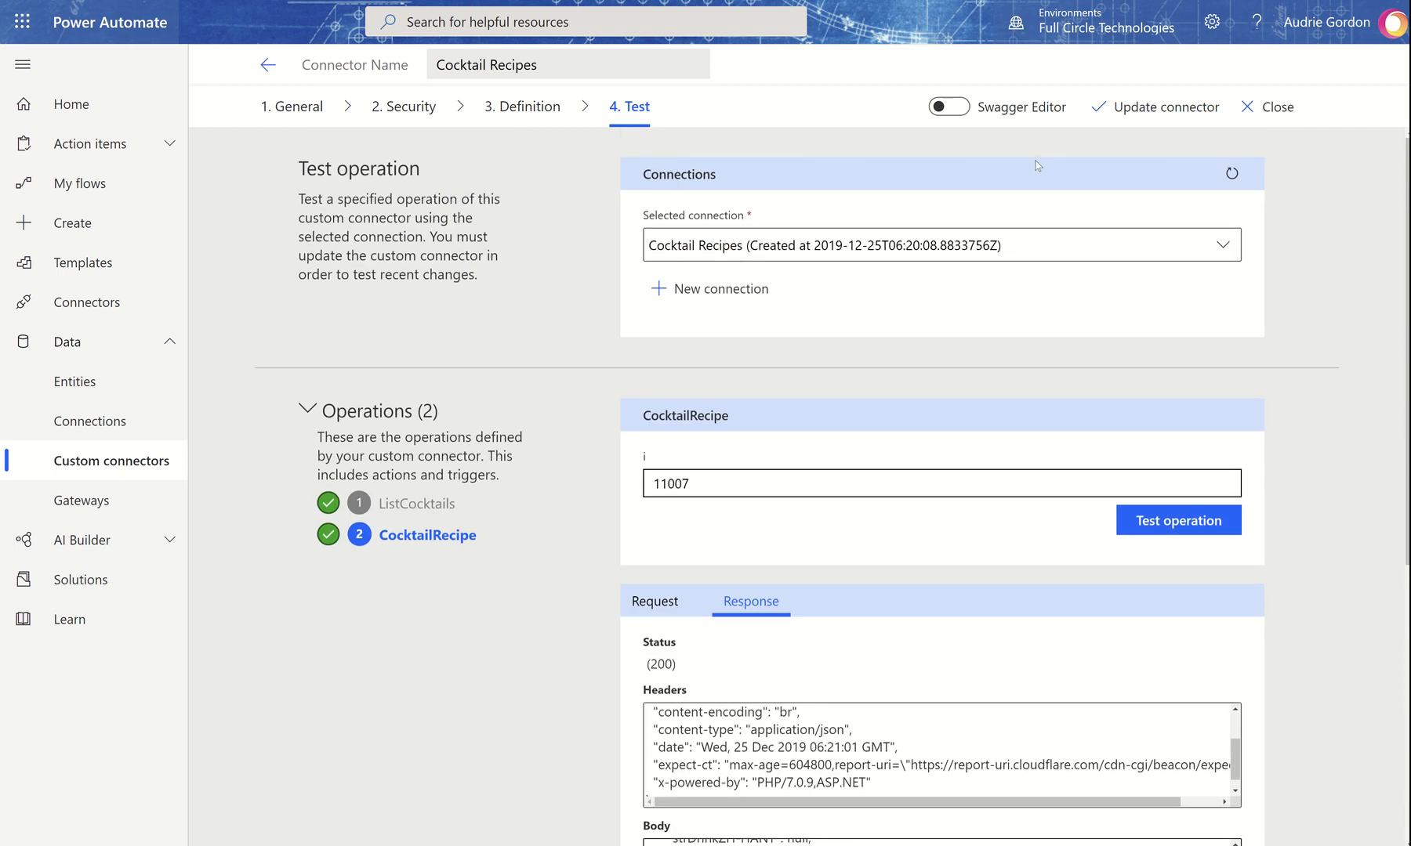
Step: Review the ListCocktails and CocktailRecipe test results again and close the connector editor
click(406, 506)
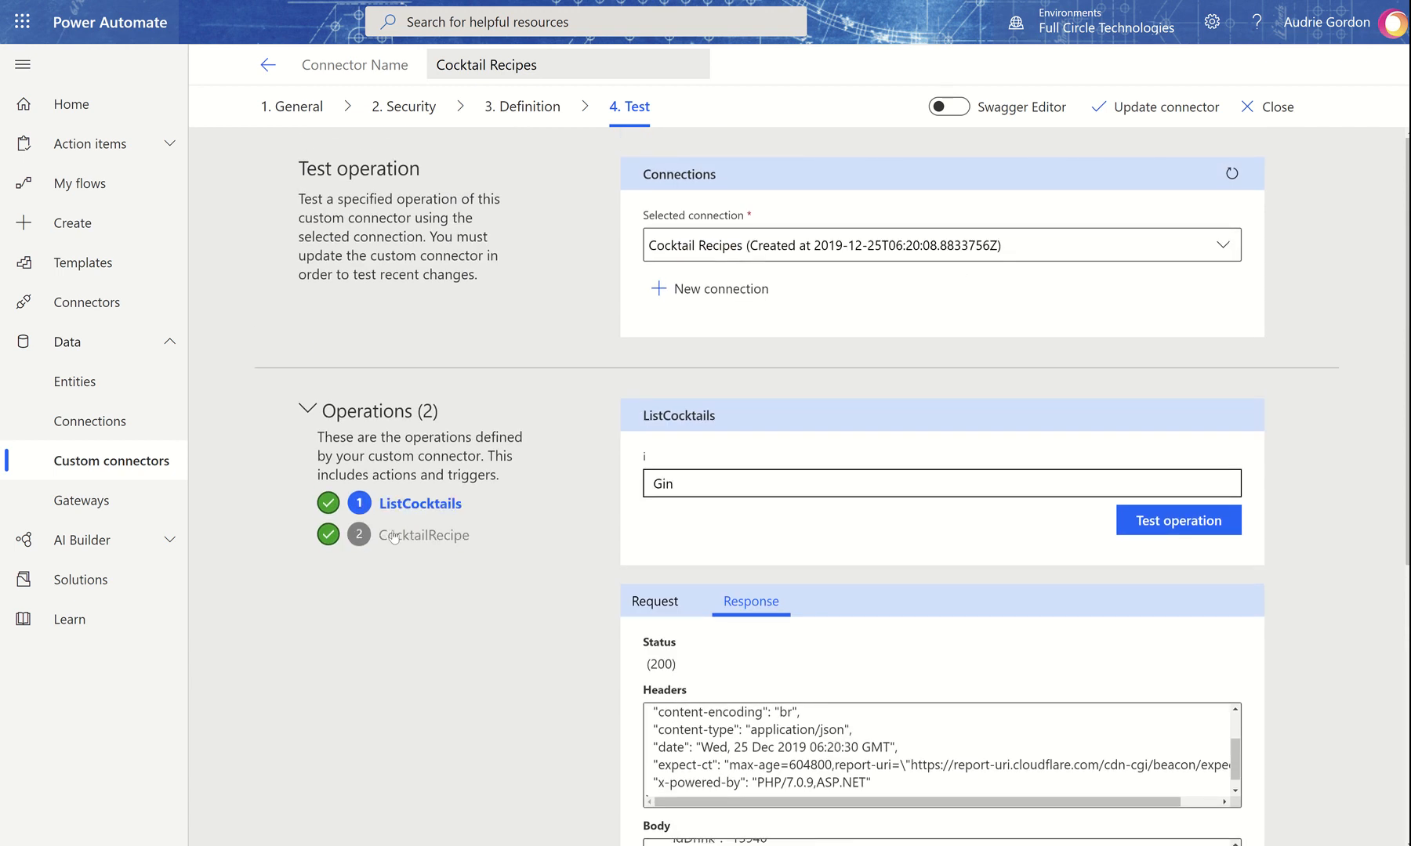
click(394, 536)
click(407, 507)
click(1279, 107)
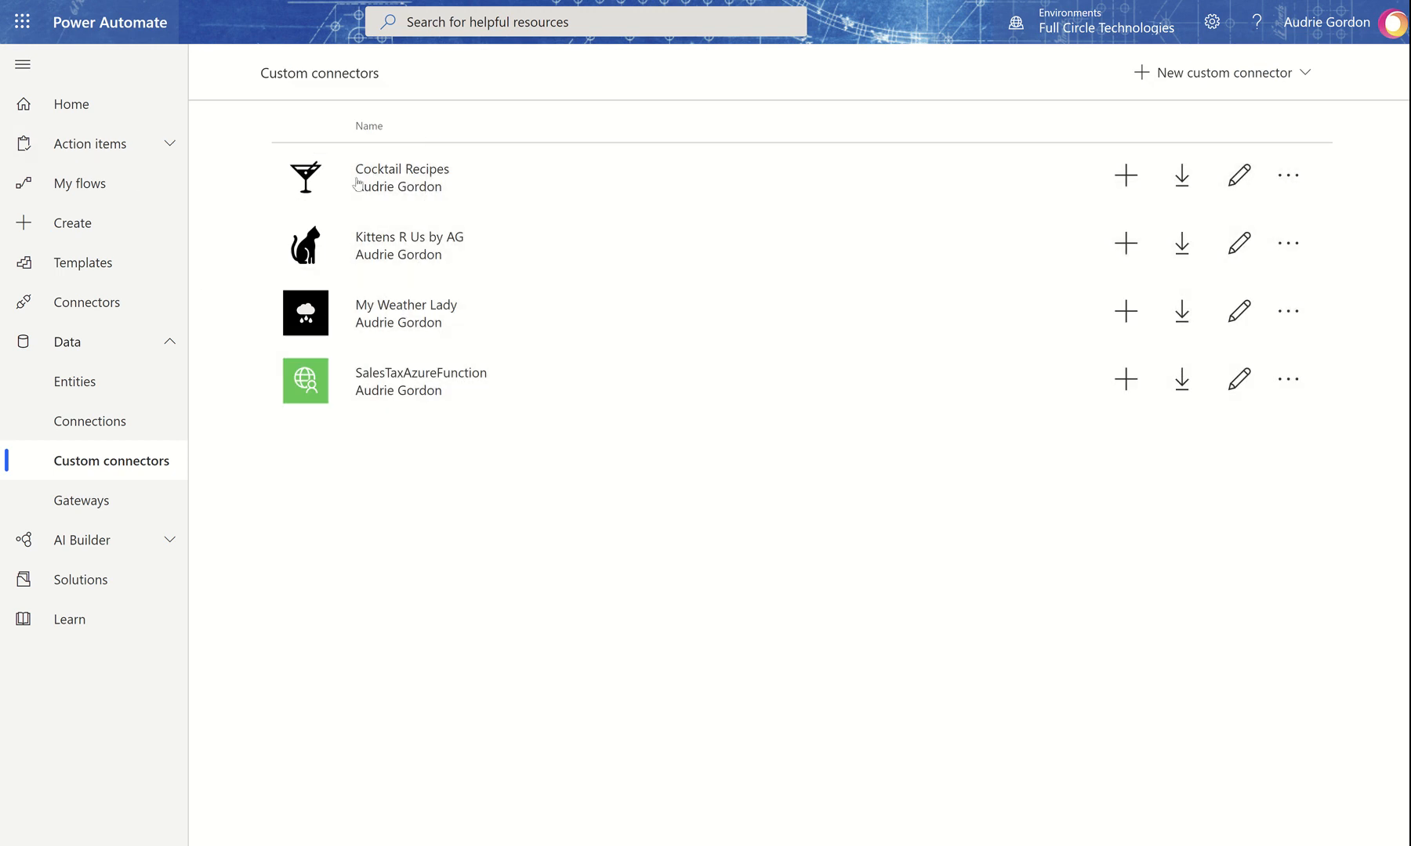
Step: Create a blank instant flow named Drinks Test that is triggered manually
click(60, 195)
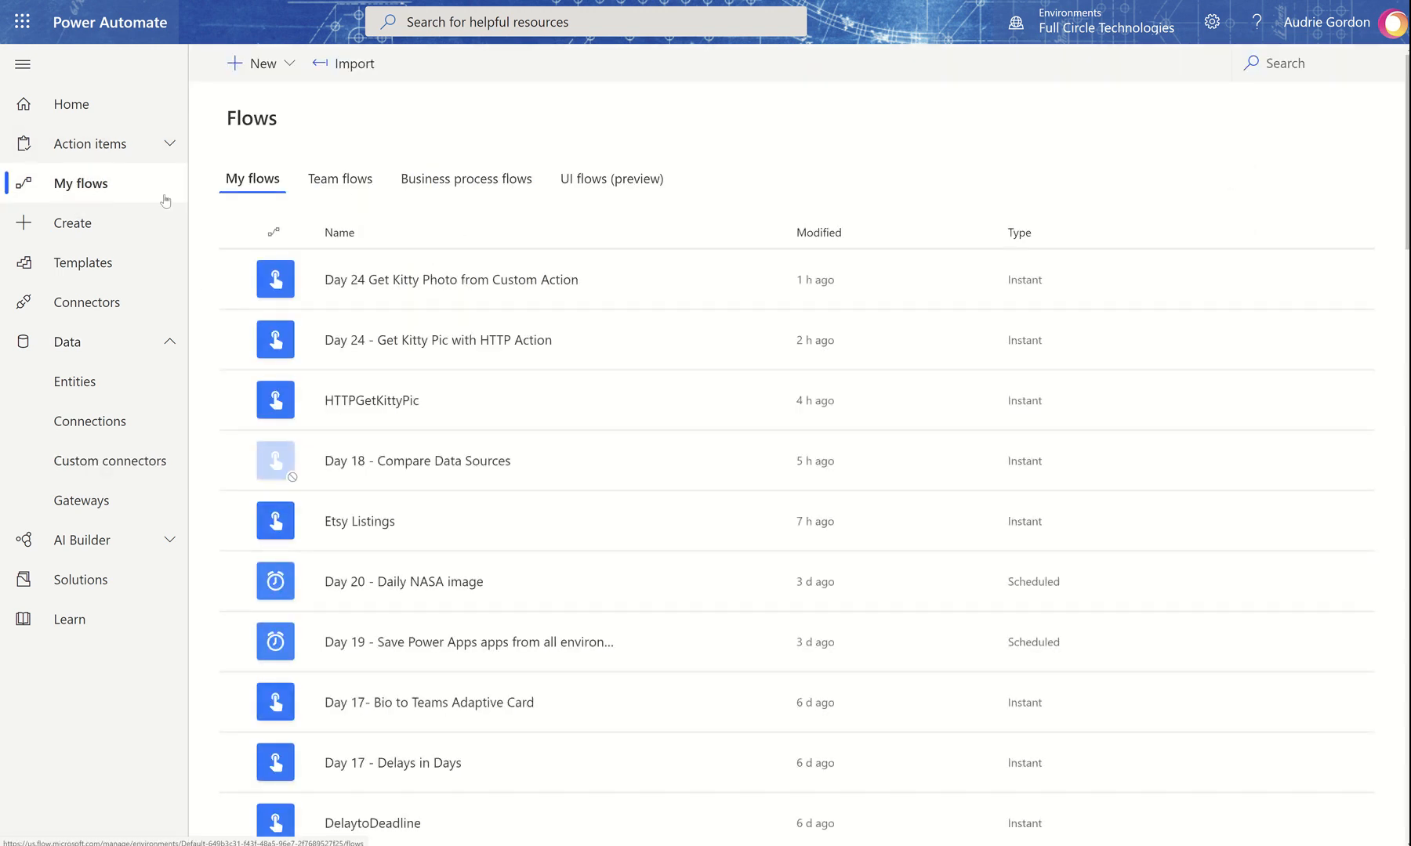
click(290, 62)
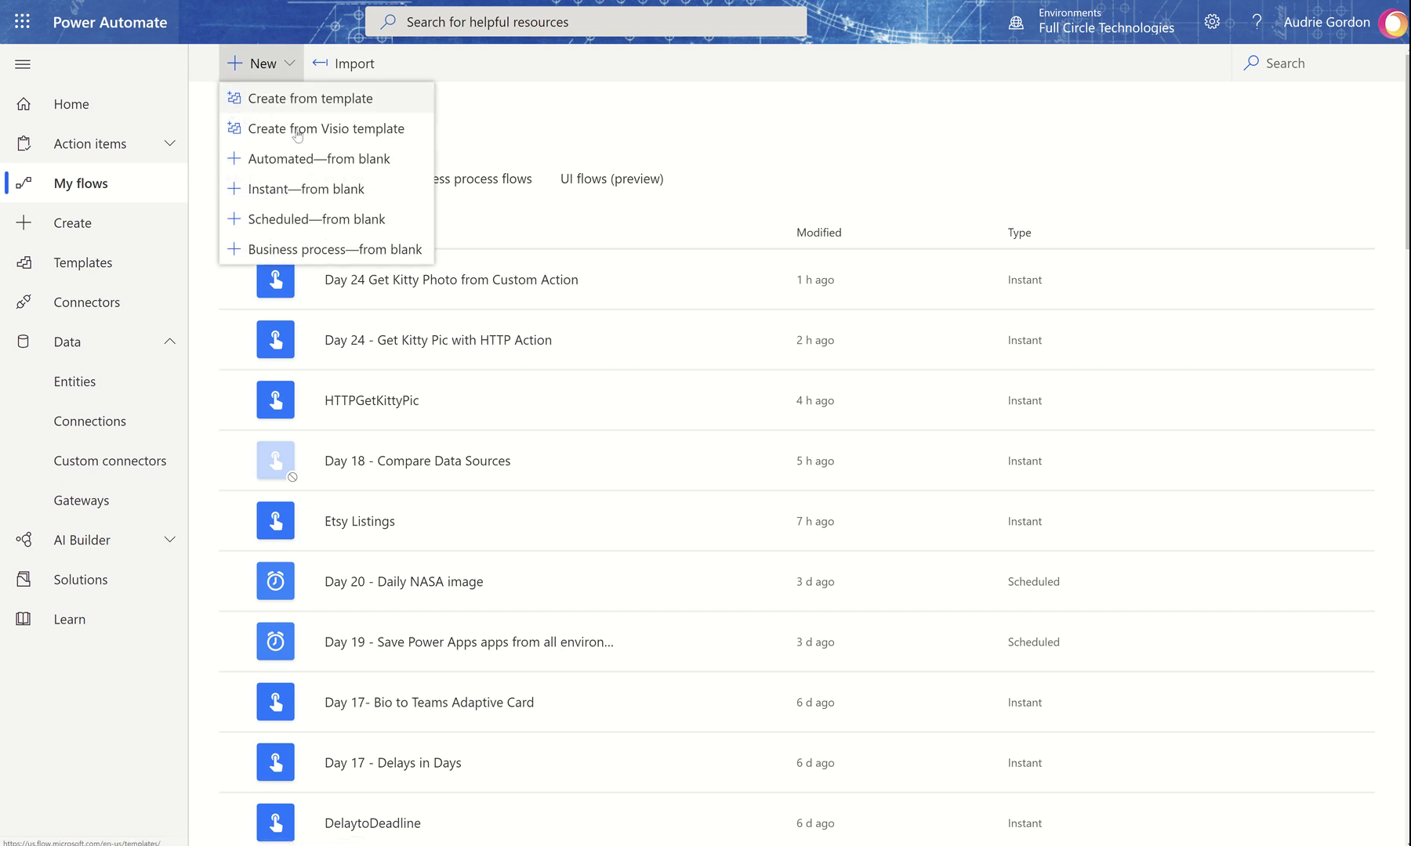
click(306, 189)
click(780, 251)
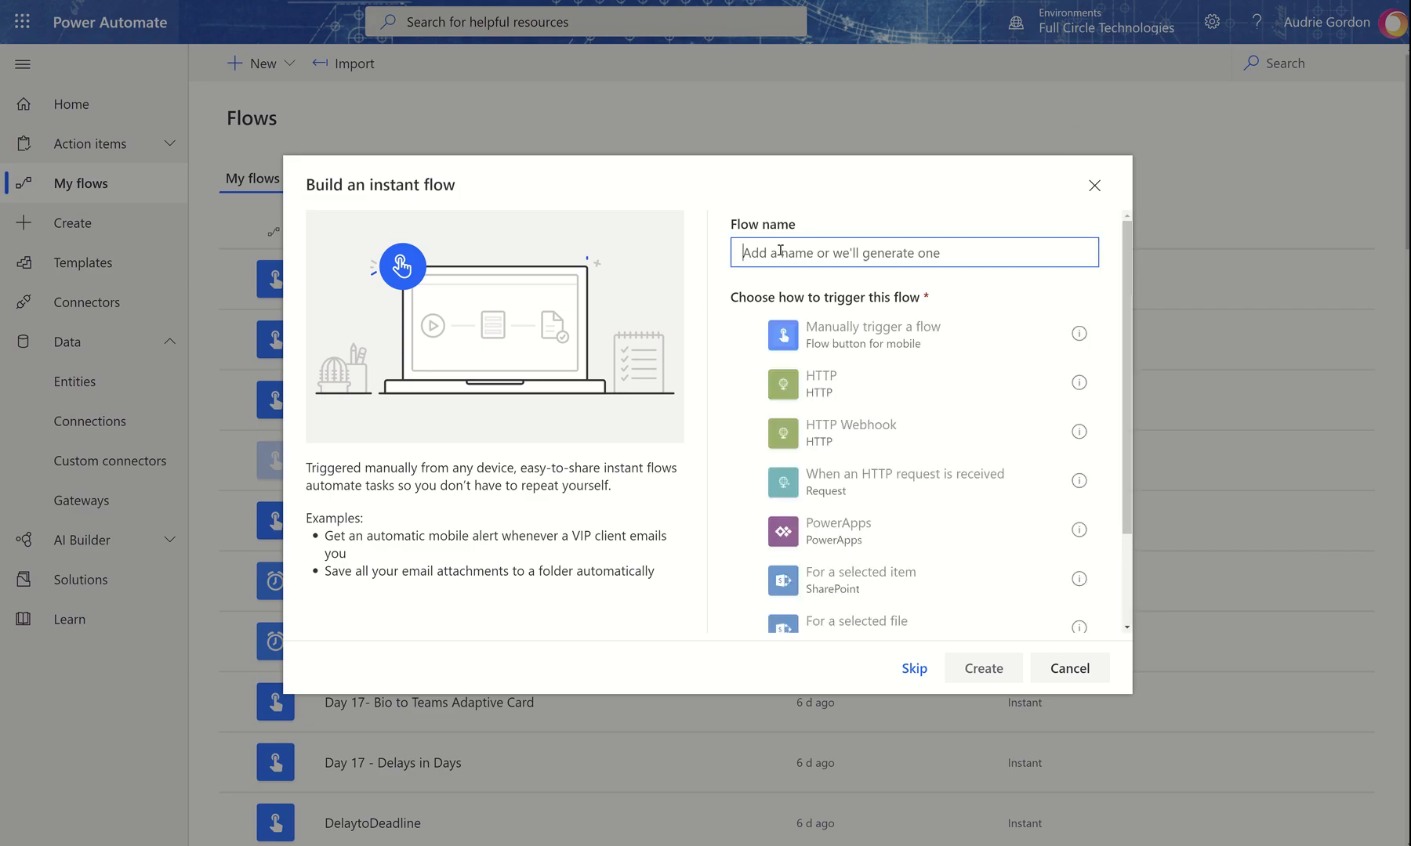
text(Drinks Test)
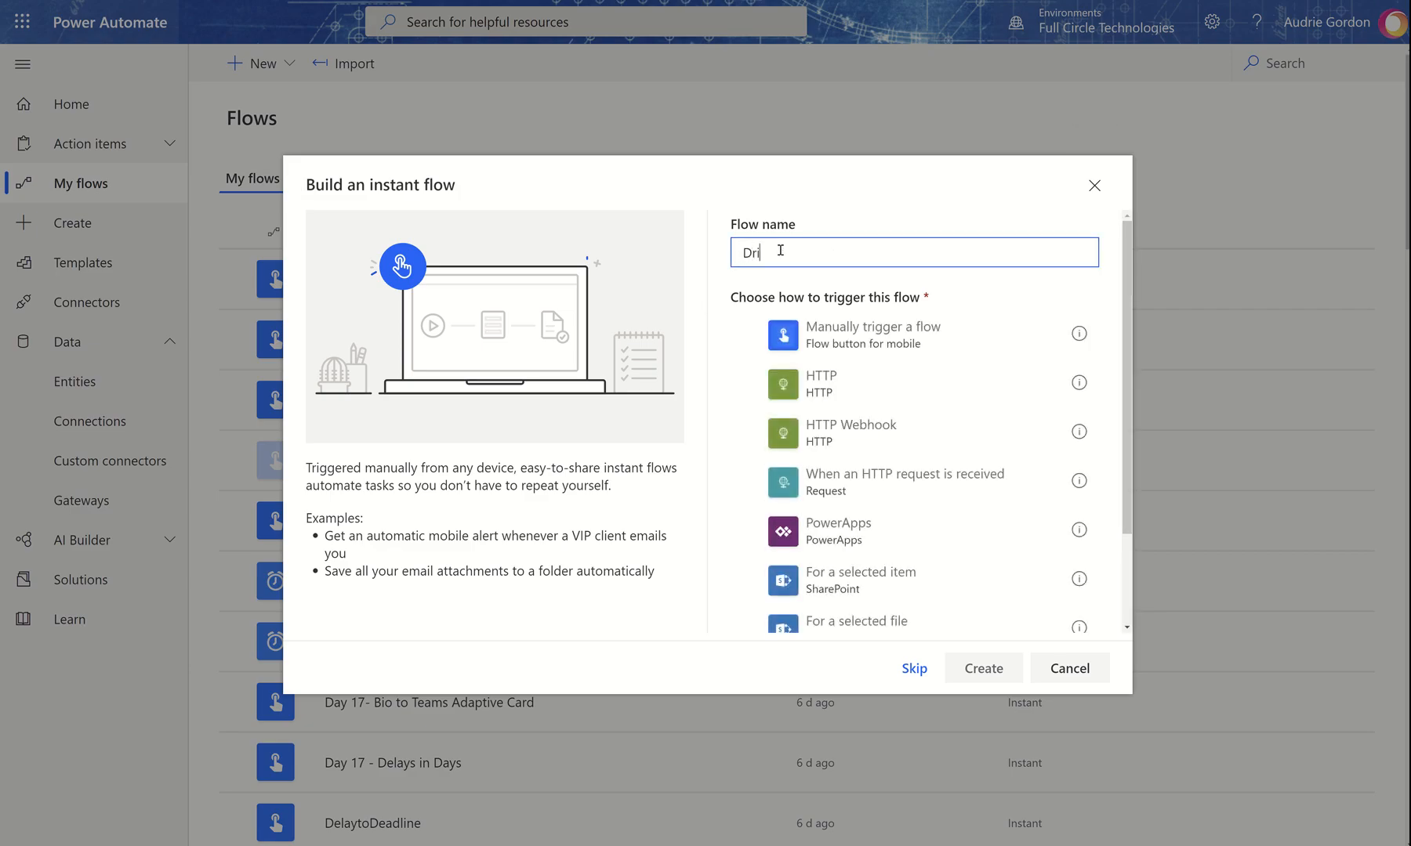
click(897, 330)
click(984, 668)
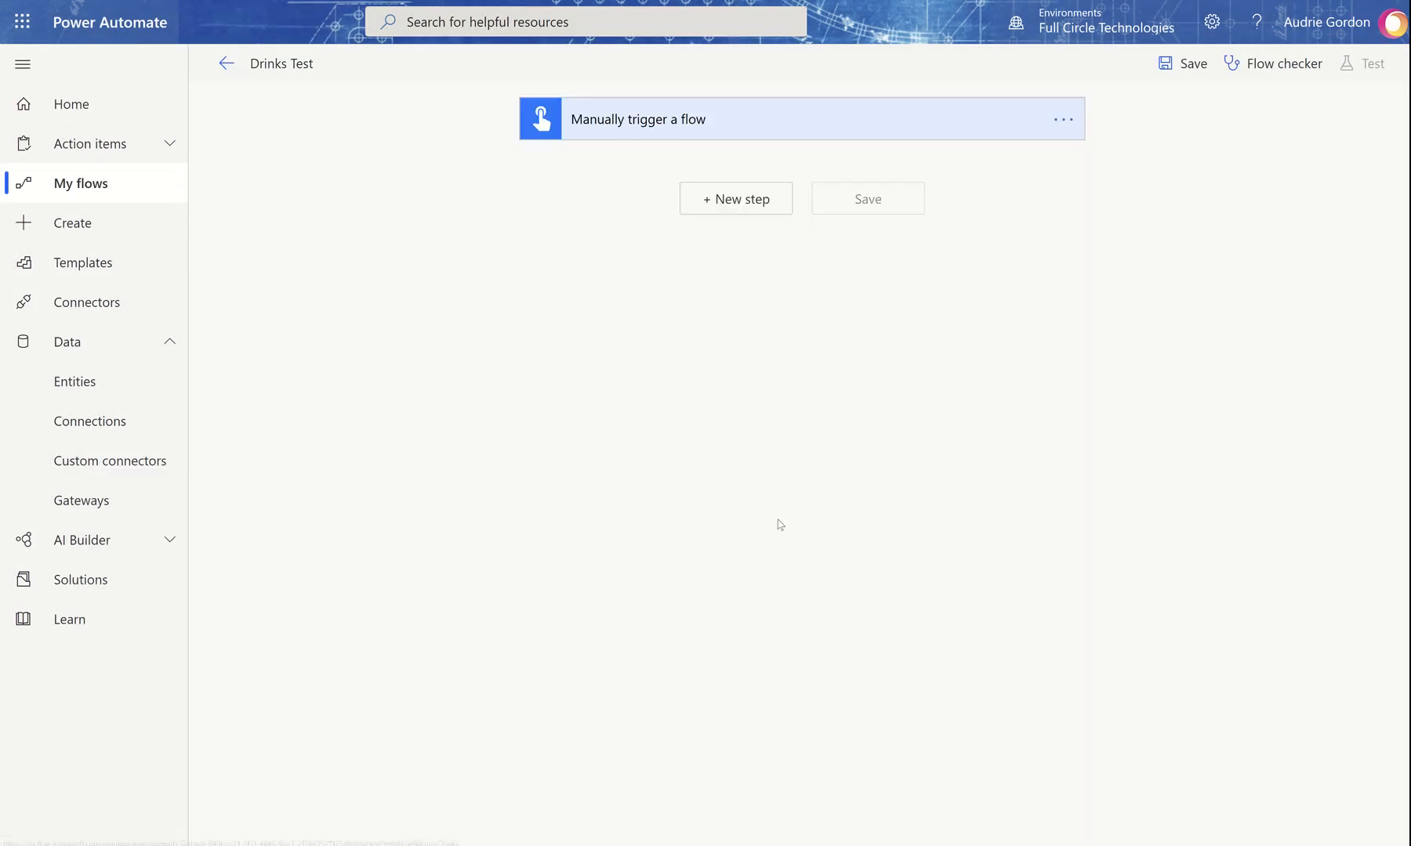
click(745, 204)
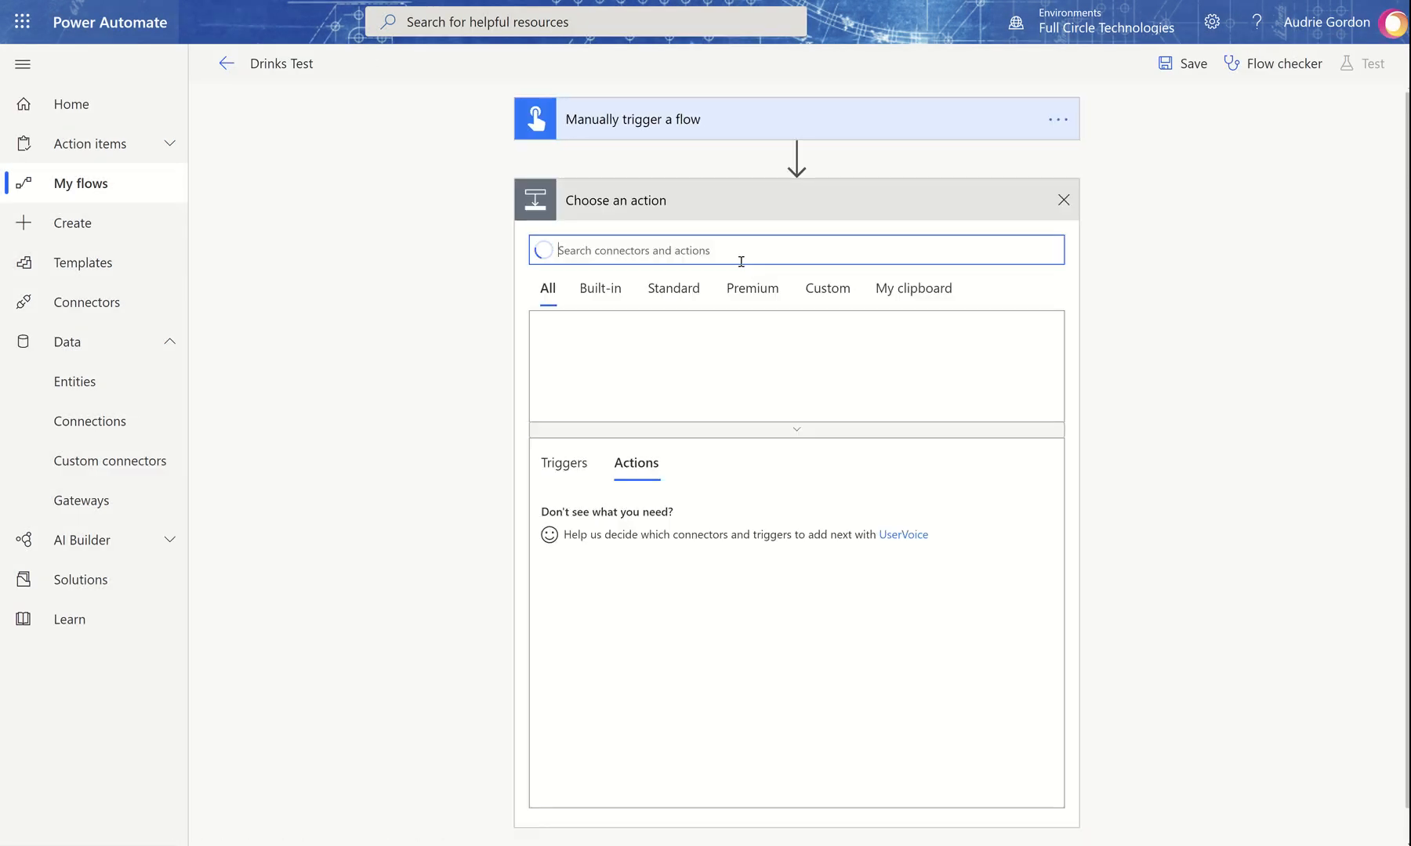
text(drinks)
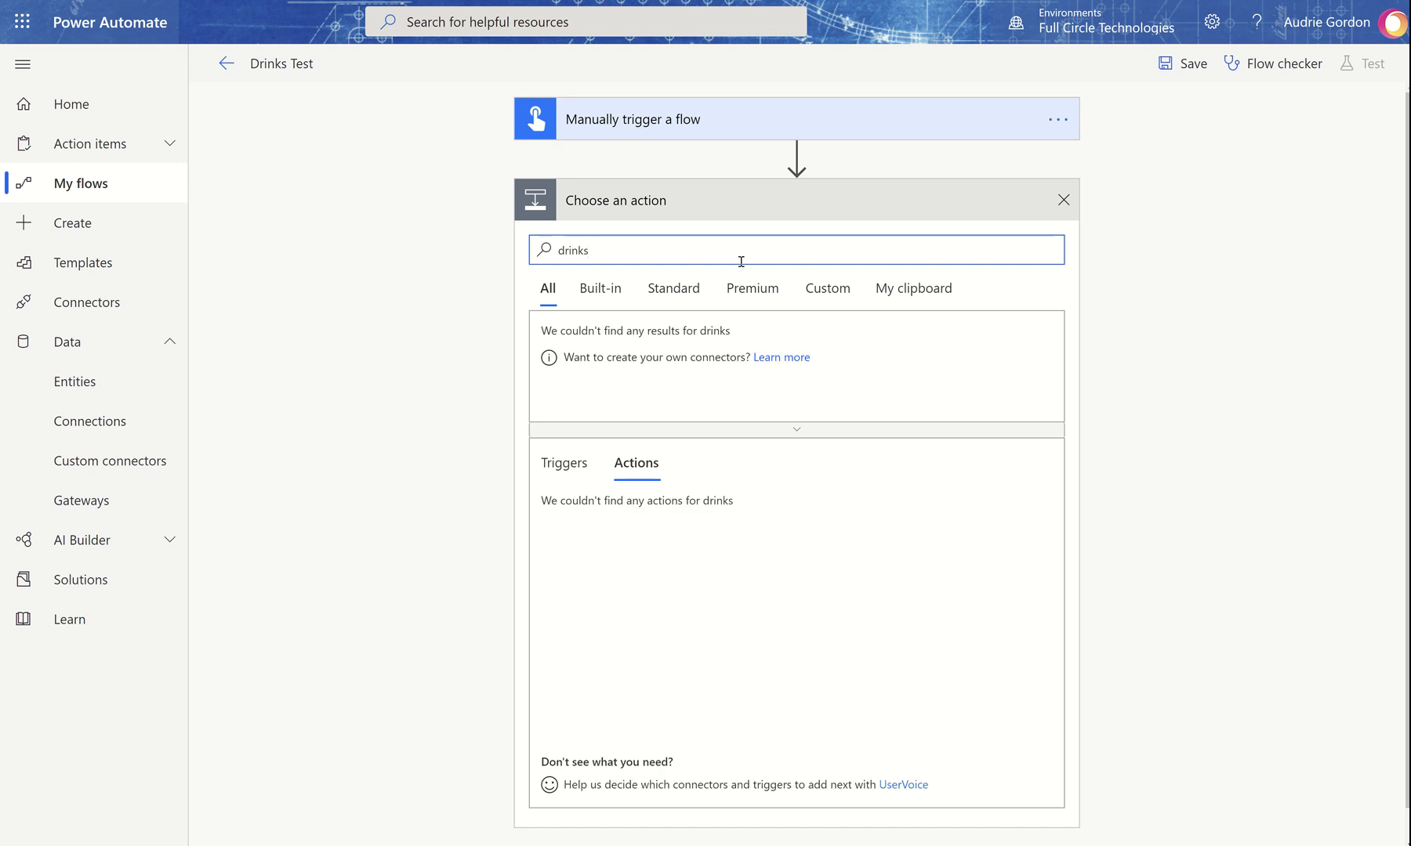
key(BackSpace)
key(BackSpace)
key(BackSpace)
key(BackSpace)
text(cocktails)
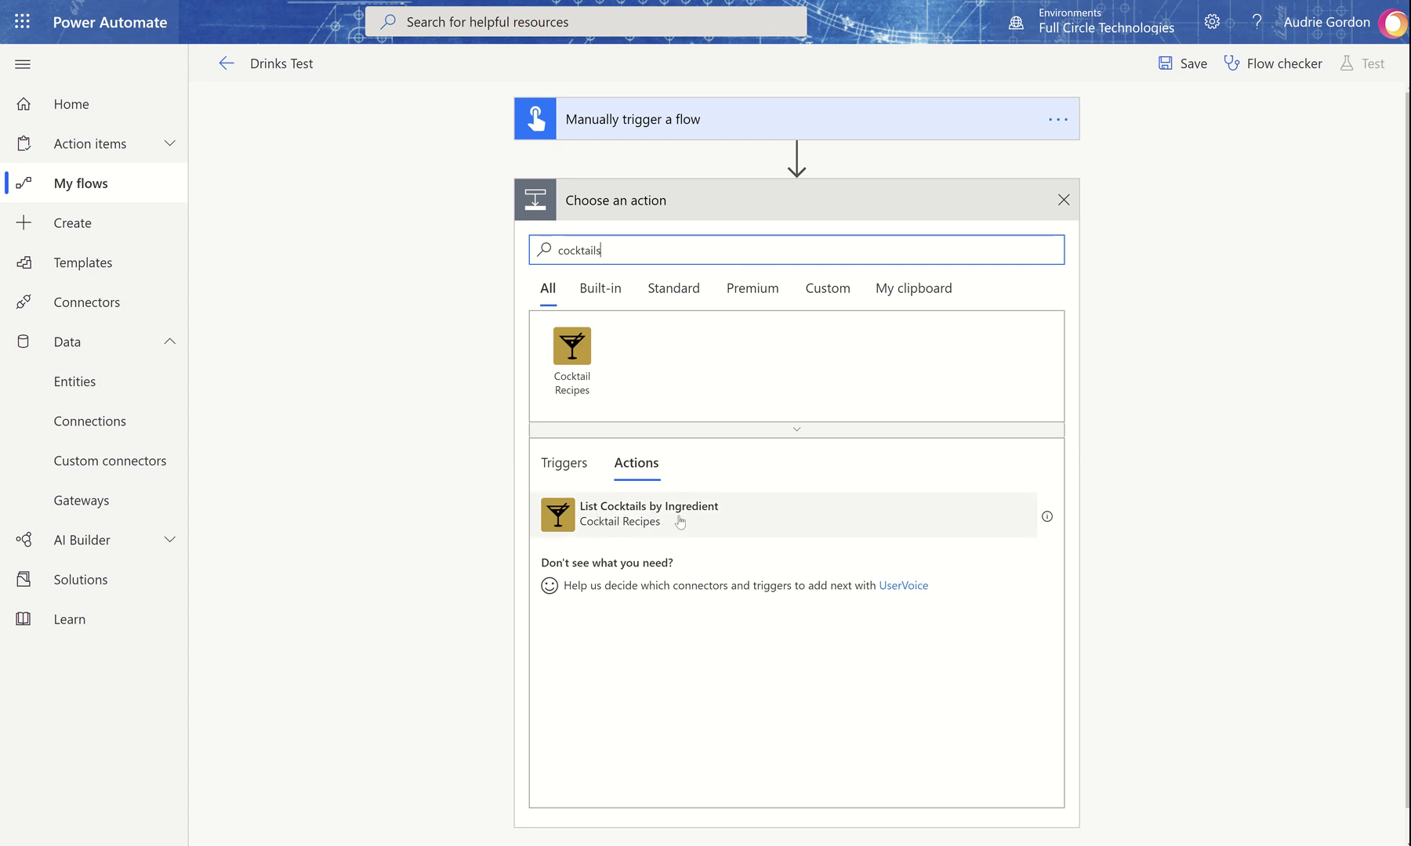
click(572, 349)
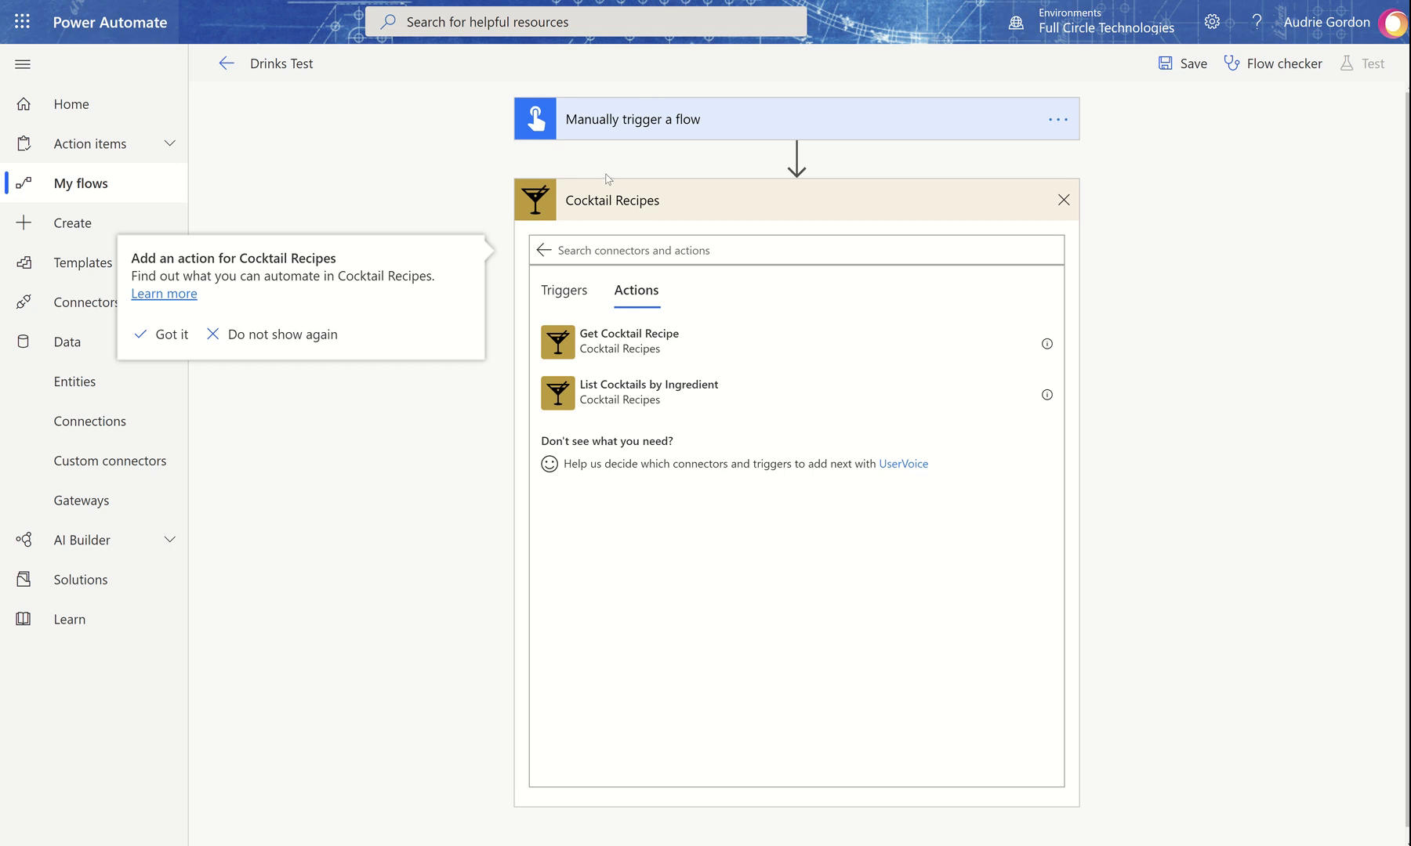
click(1063, 201)
Step: Search the available actions for cocktail and add List Cocktails by Ingredient after the manual trigger
click(734, 198)
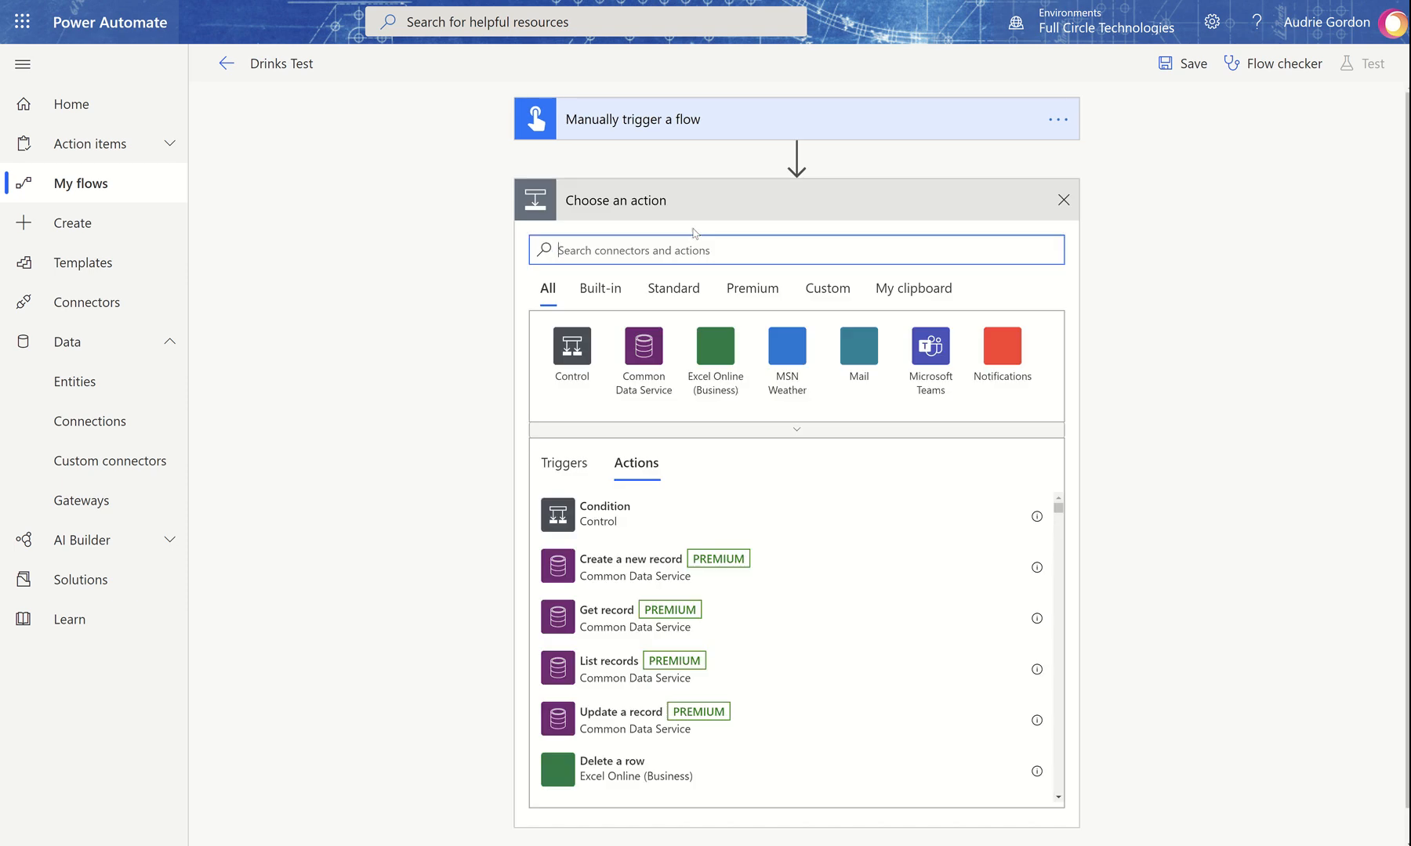
text(cockt)
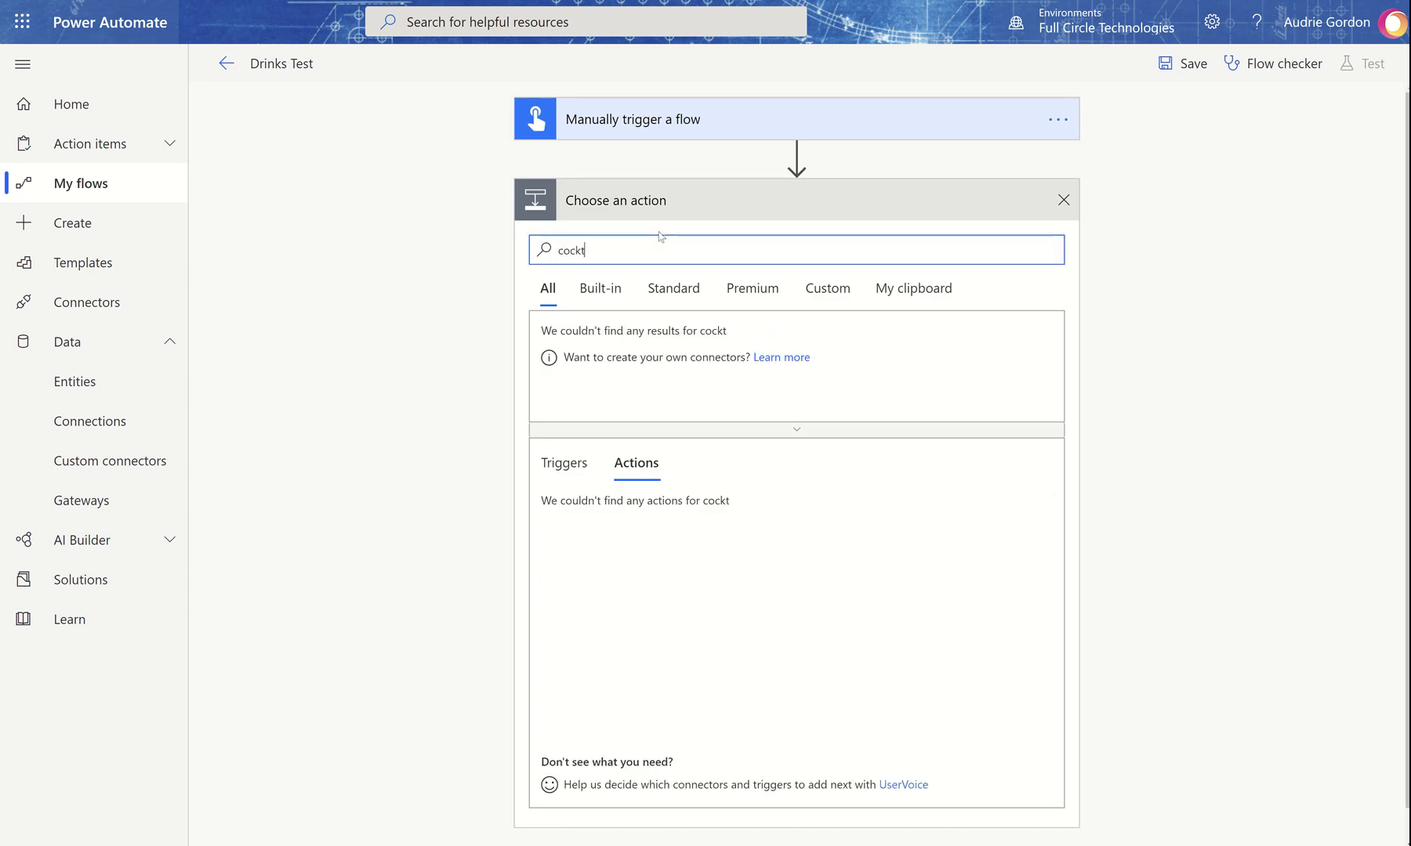
text(ails)
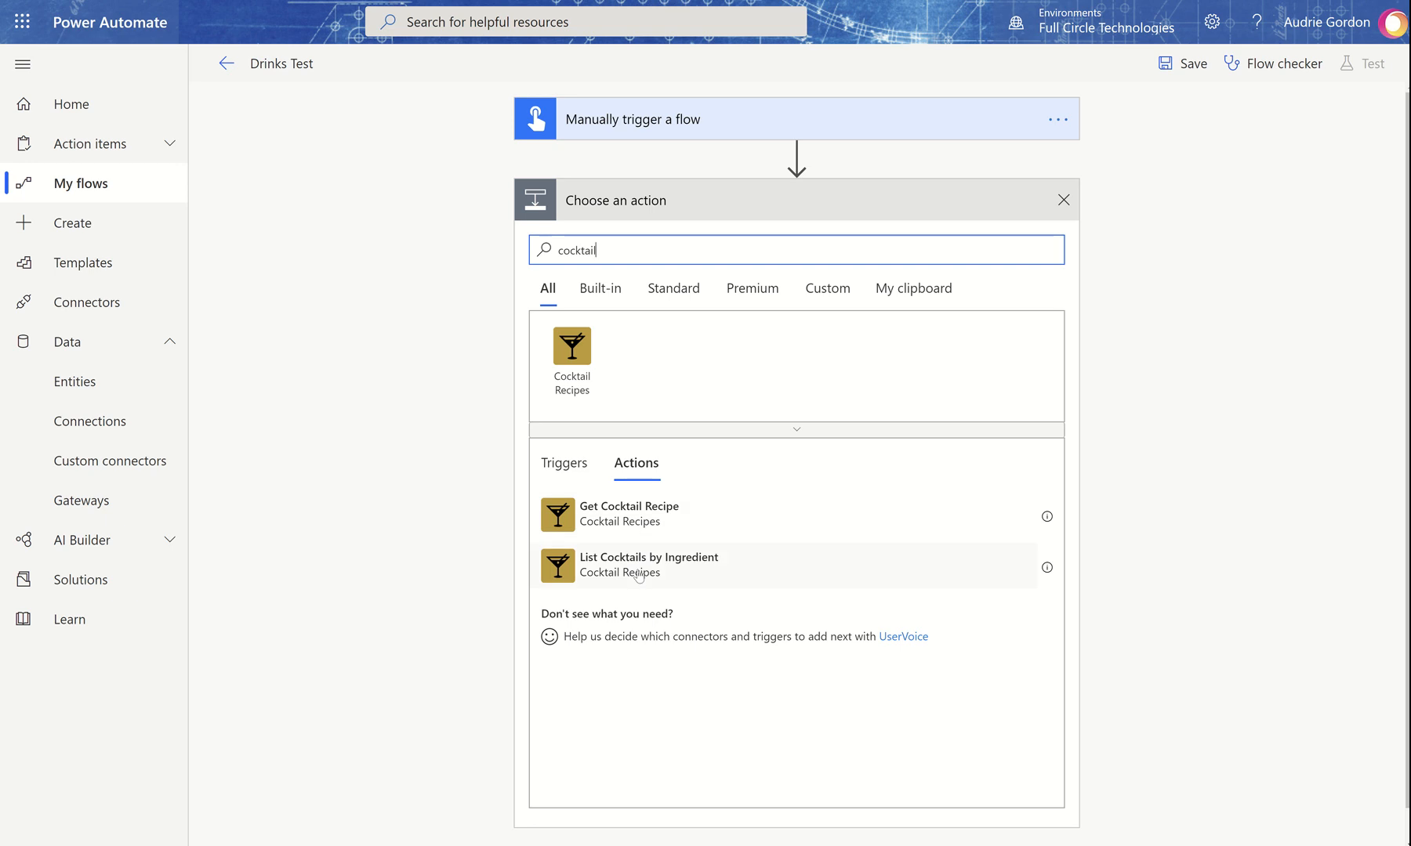
click(565, 468)
click(628, 467)
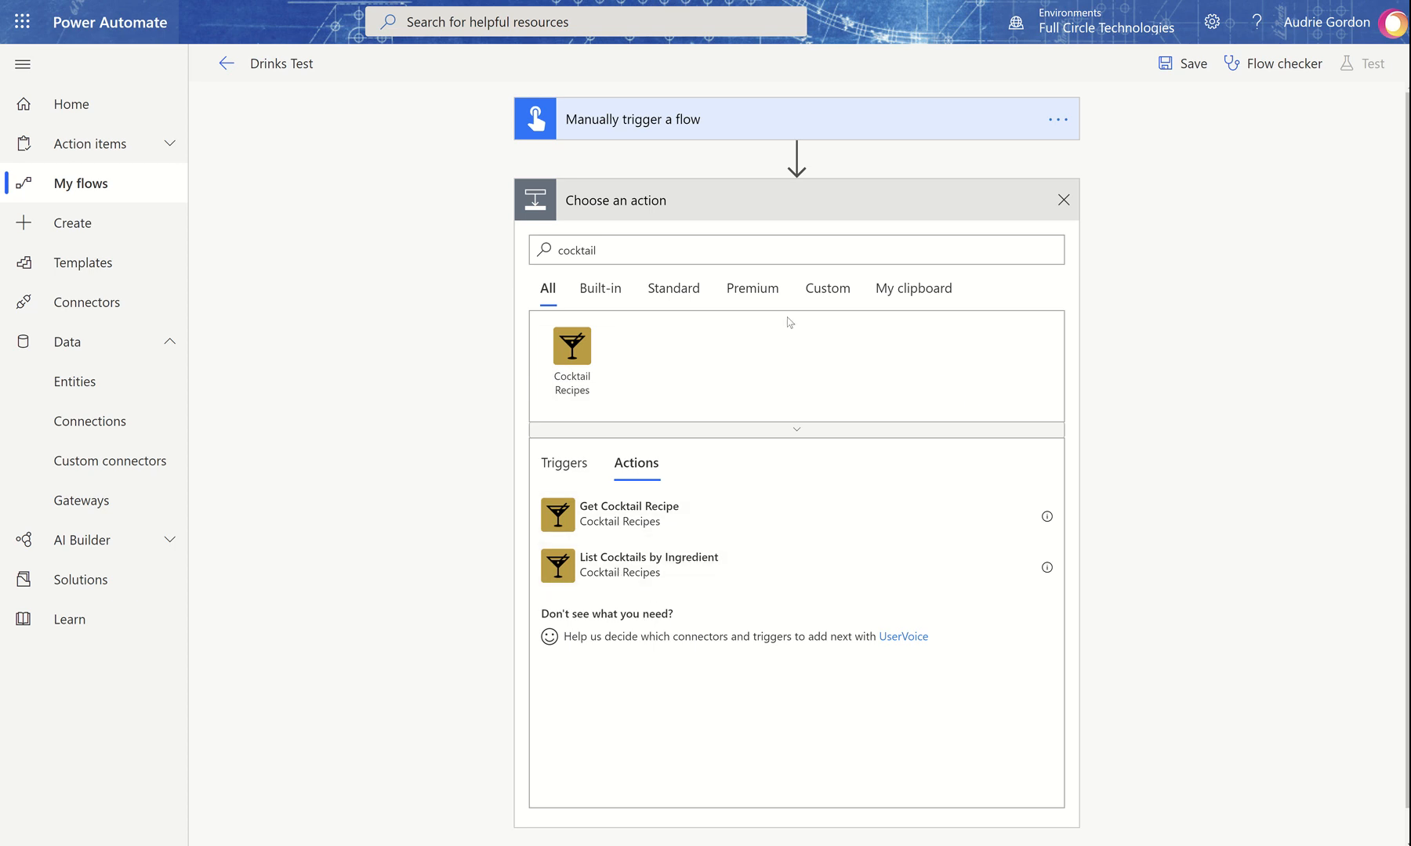
click(608, 560)
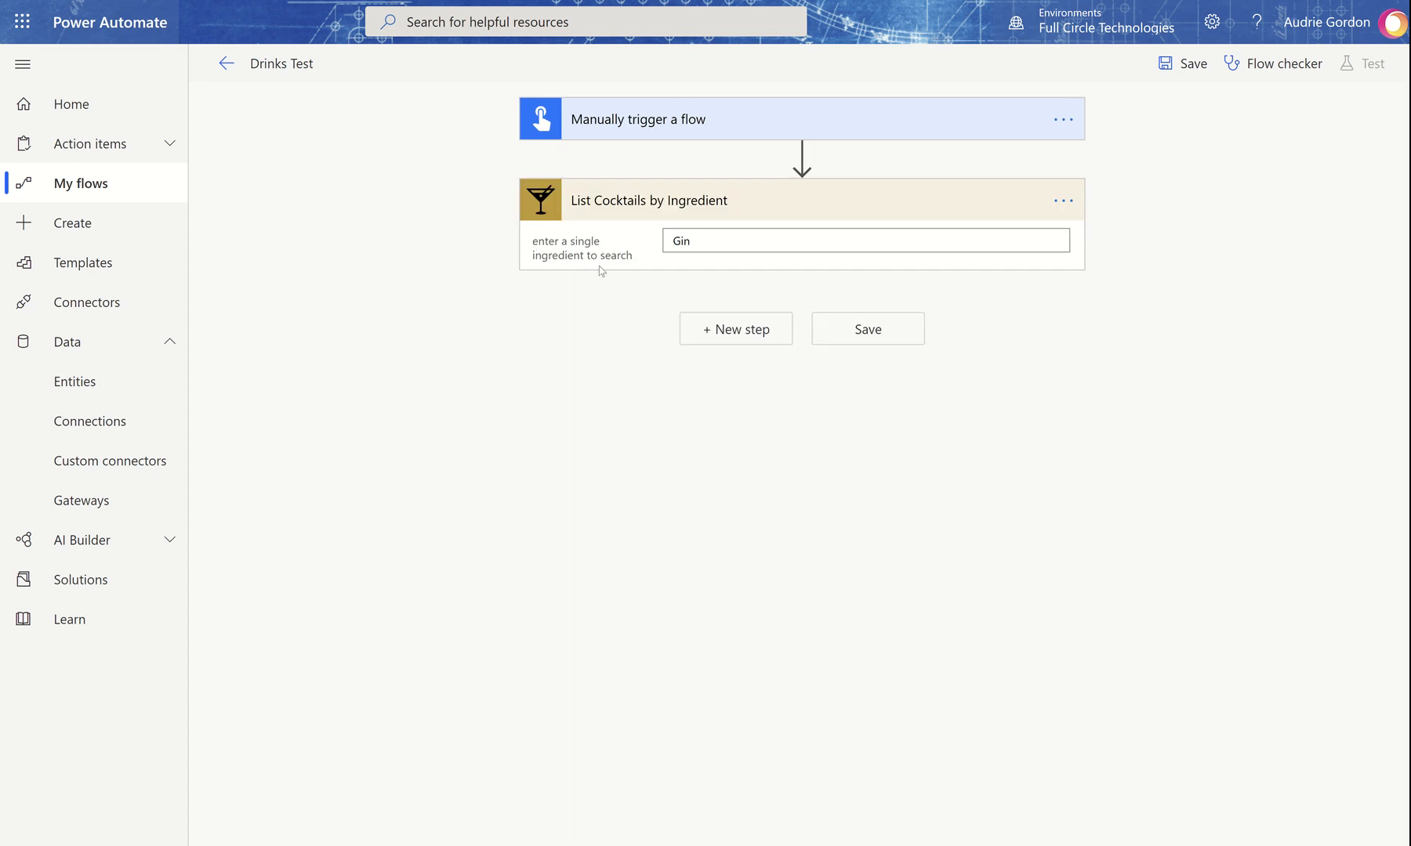
Step: Set the List Cocktails by Ingredient search ingredient to Vodka and save the flow
double_click(712, 243)
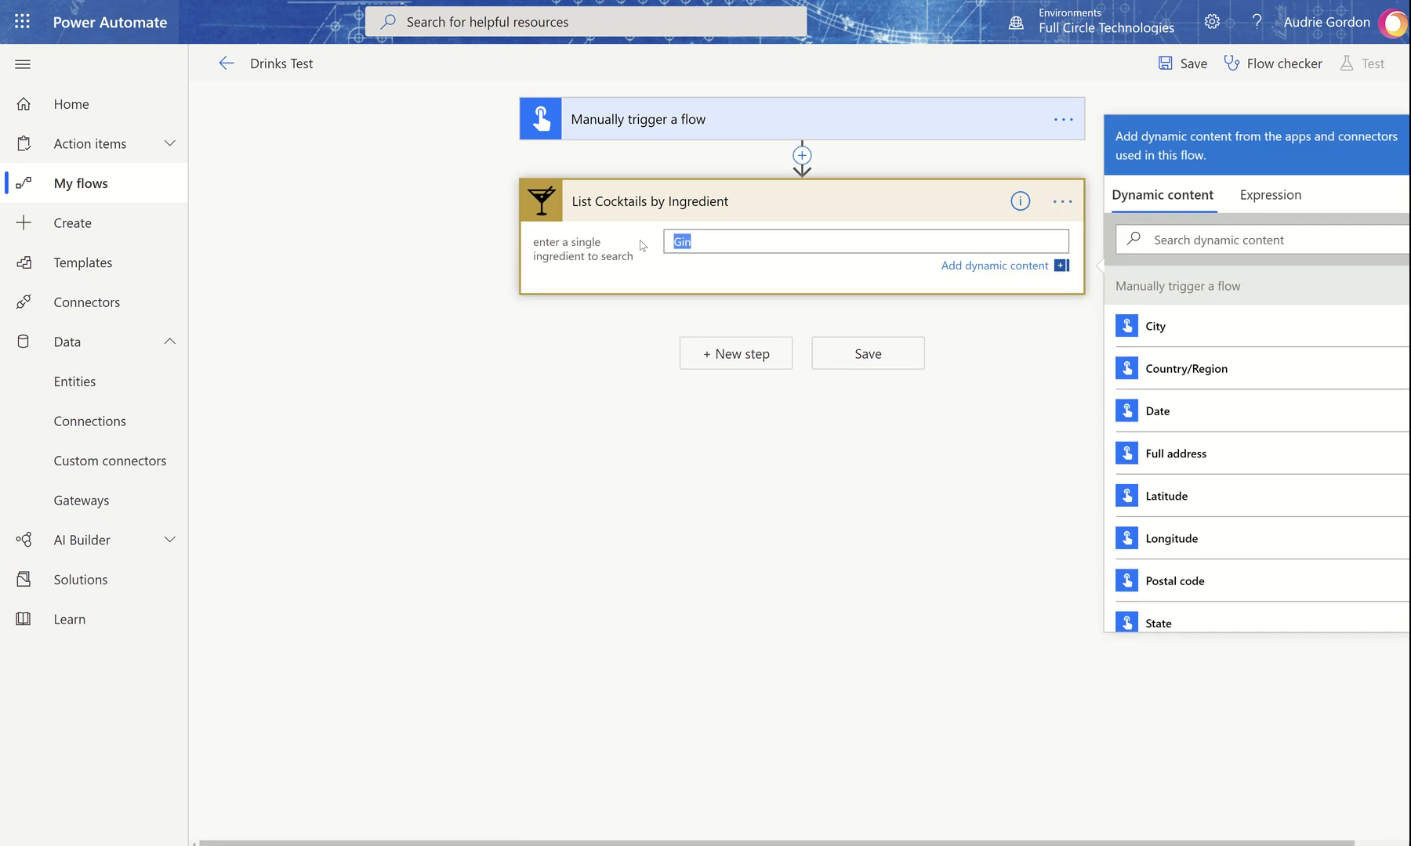
text(Vodka)
click(919, 364)
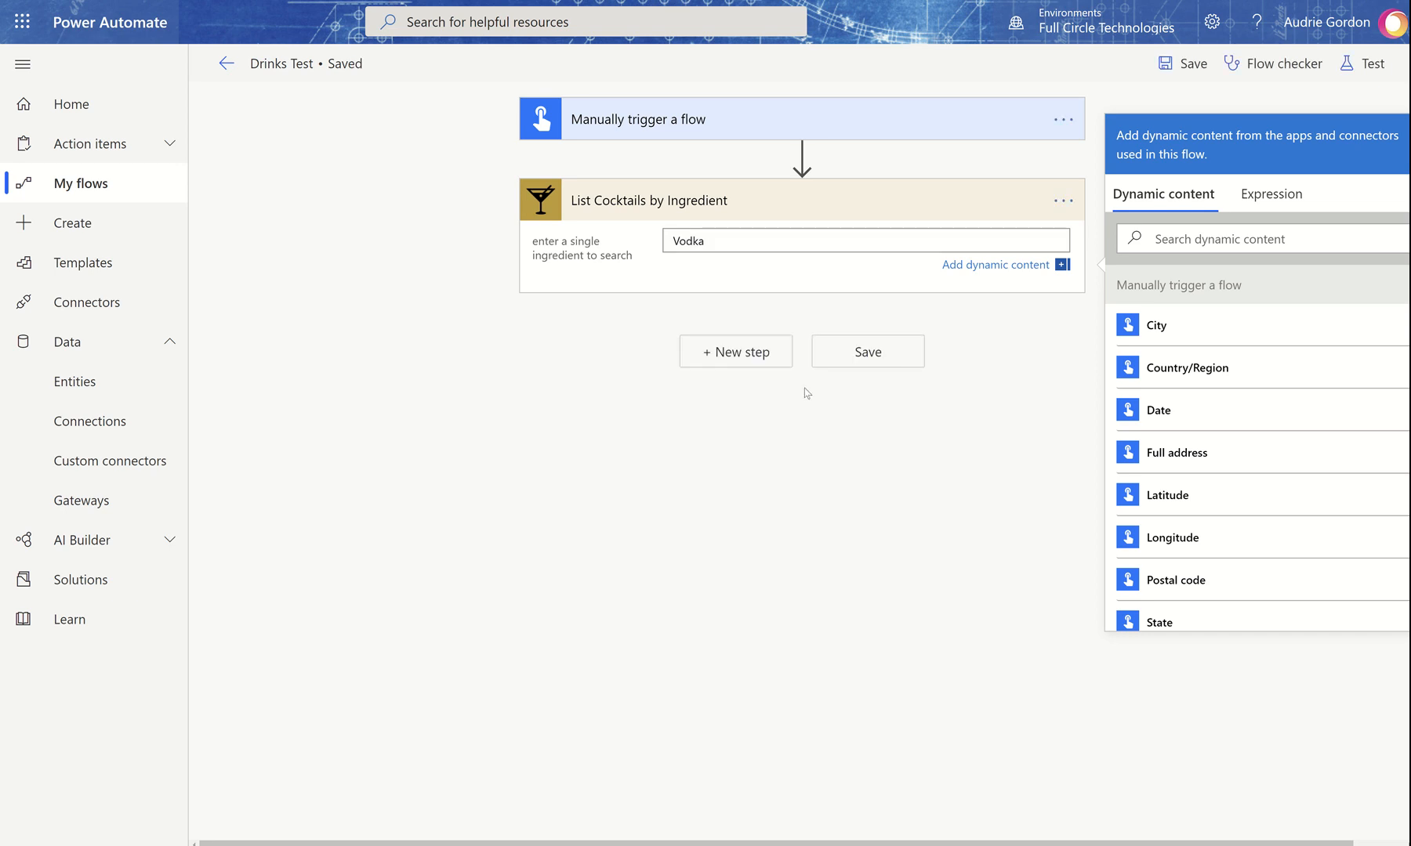
Step: Search for create html and add the Data Operations action Create HTML table after the cocktail list action
click(758, 366)
text(c)
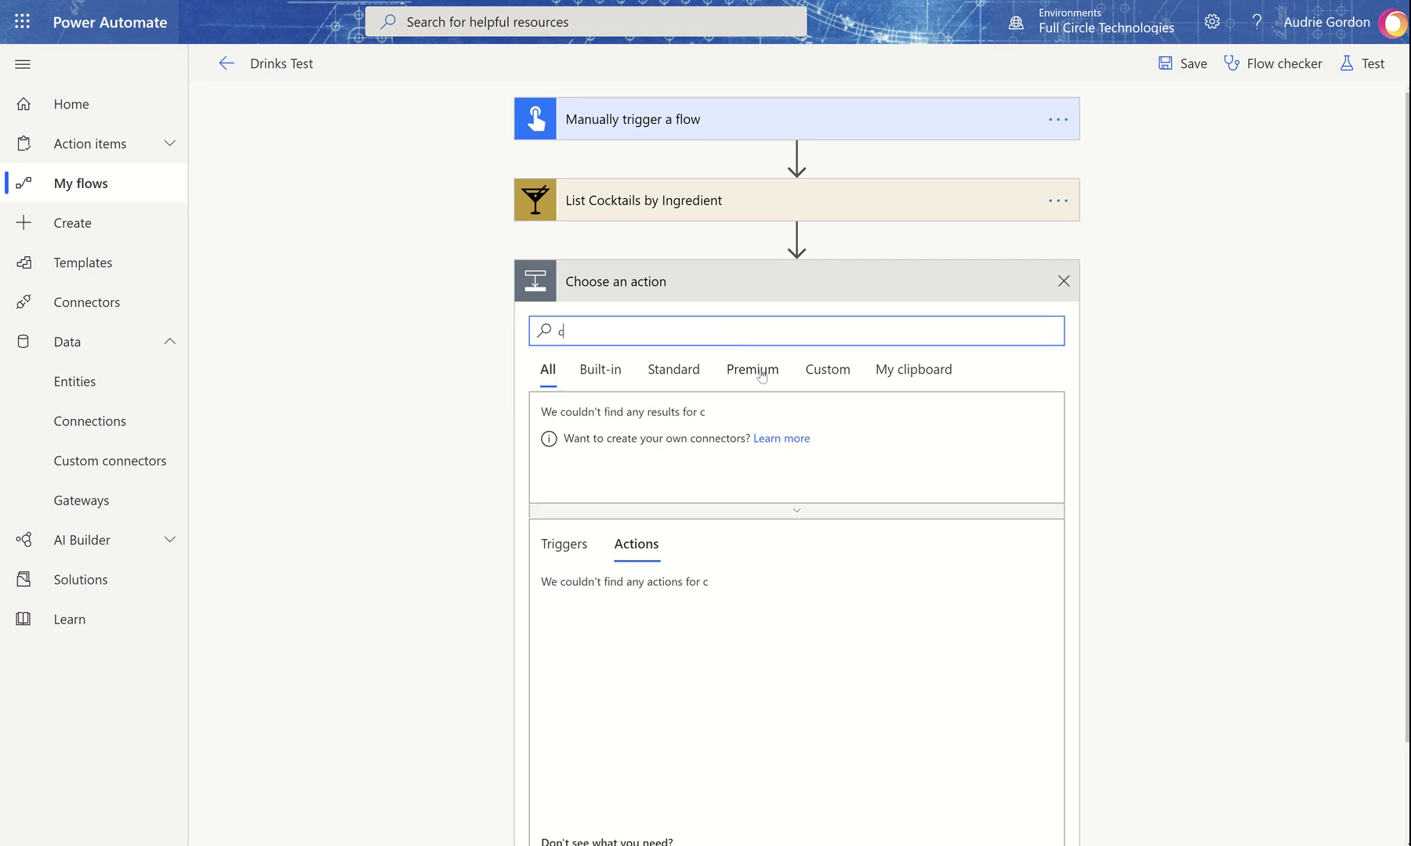
text(reate h)
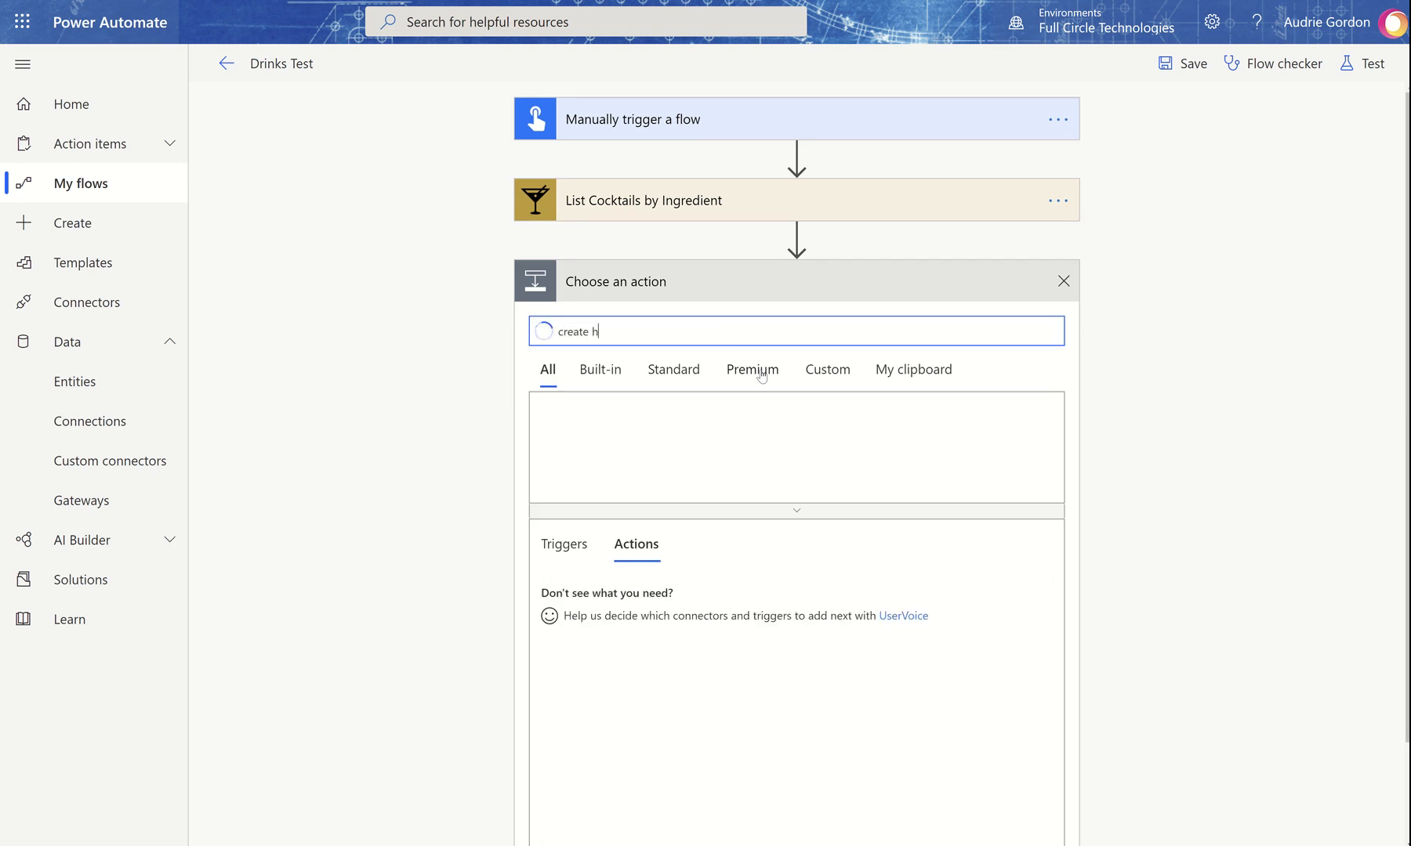
text(tml)
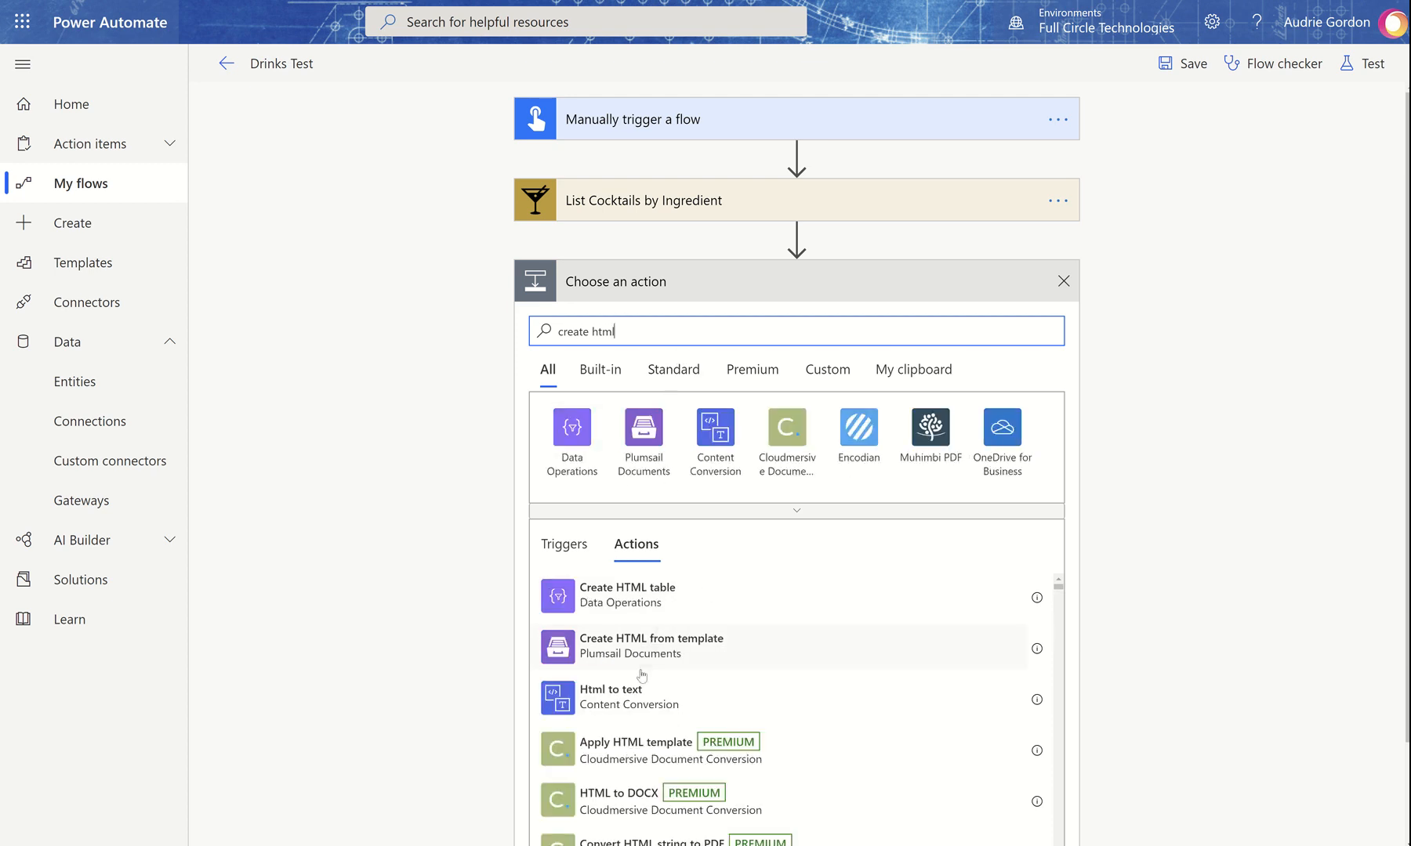
click(693, 594)
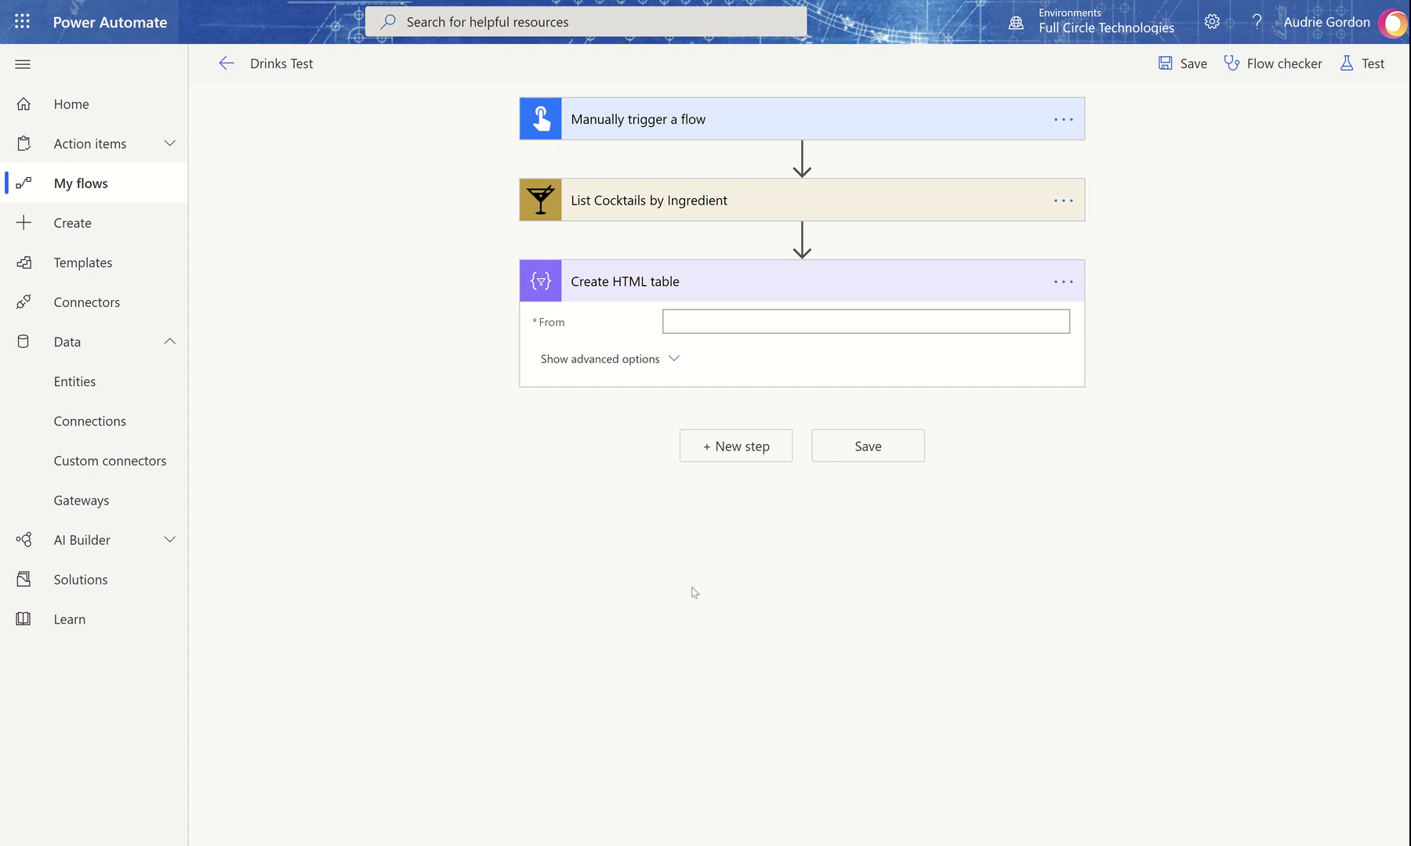
Step: Use the drinks output as the HTML table's source and set its columns to Custom
click(813, 310)
click(1174, 415)
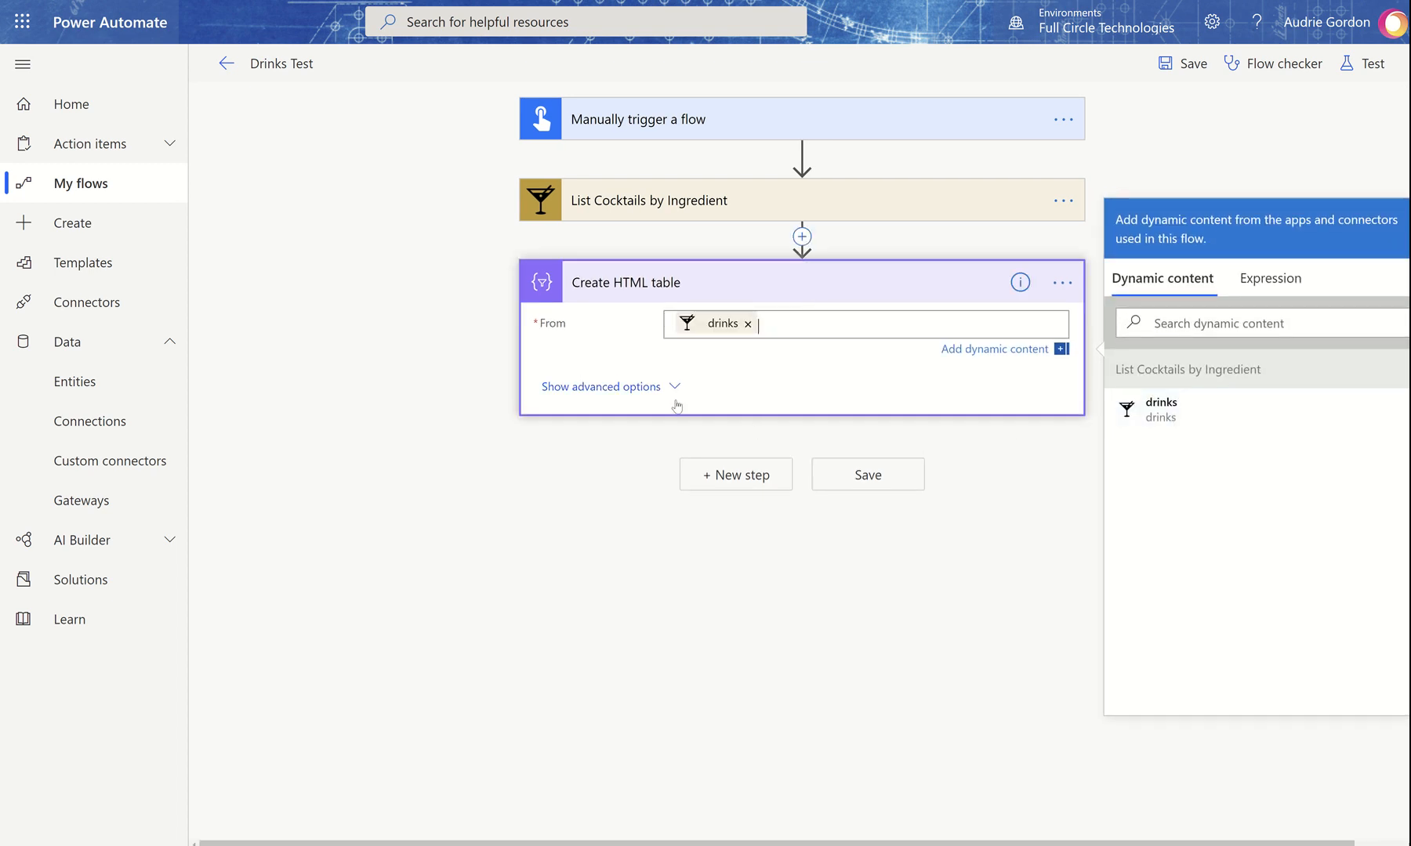
click(657, 387)
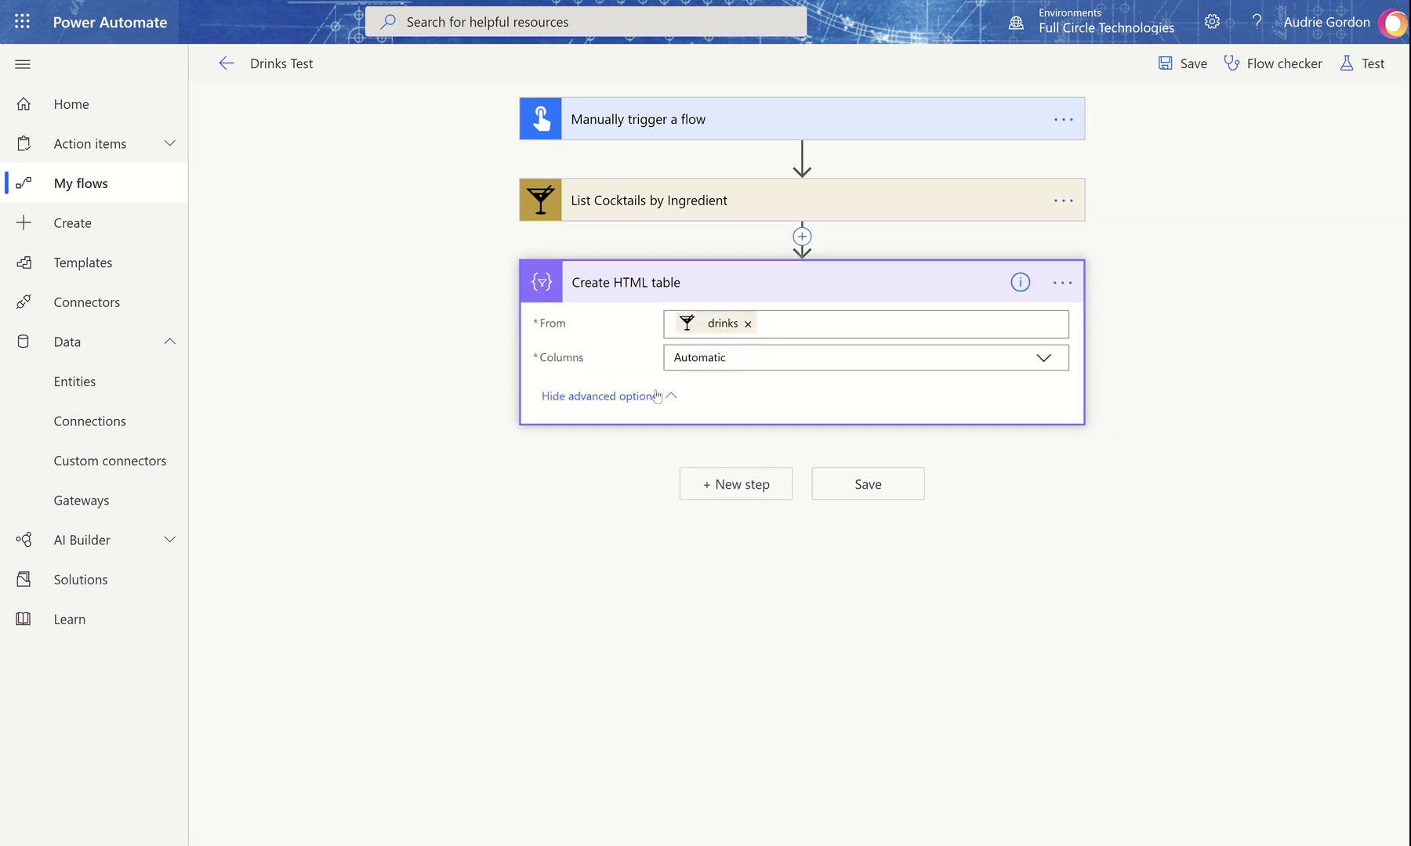
click(779, 363)
click(771, 413)
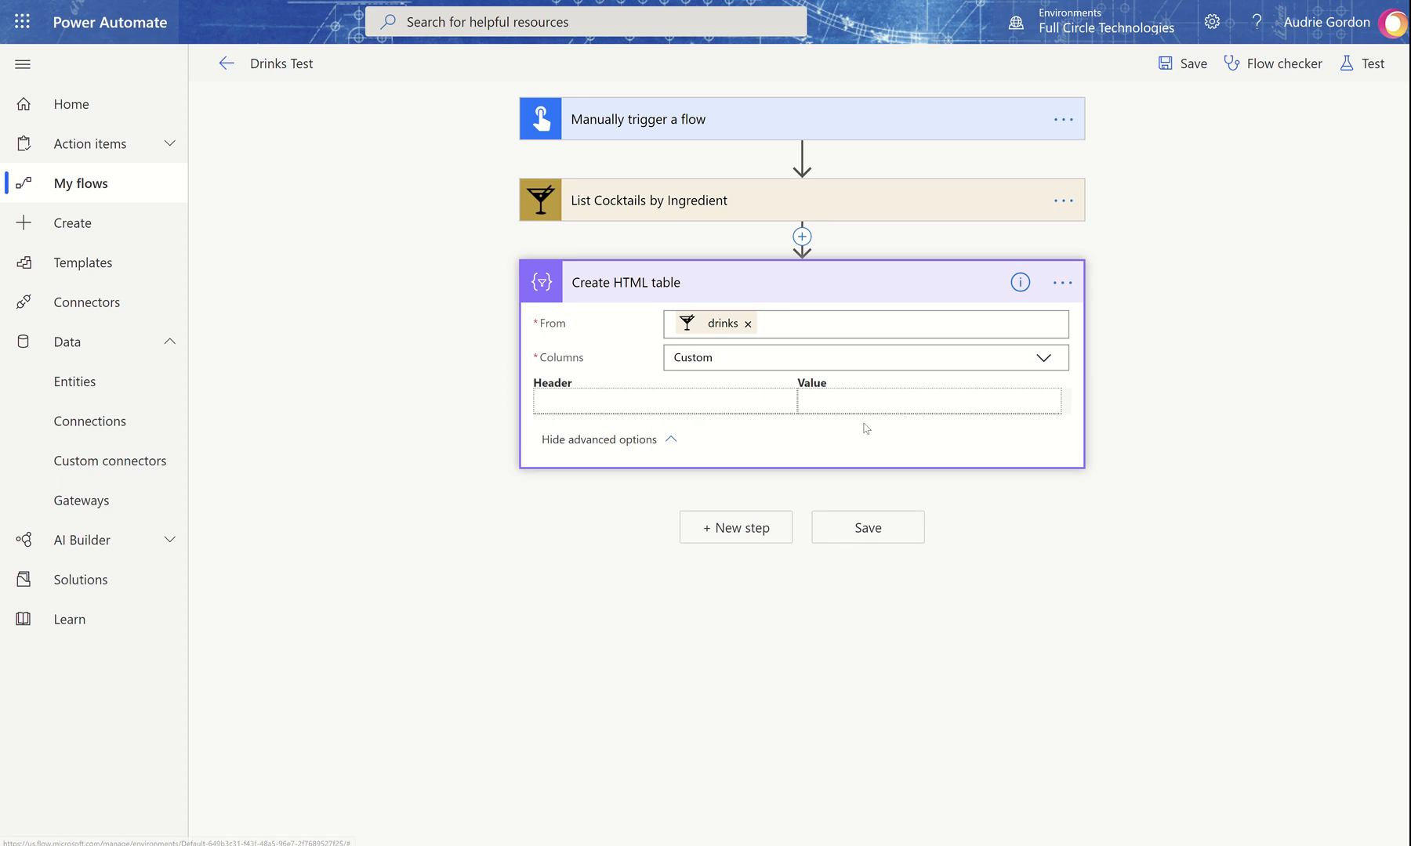
Step: Add a table column with the header idDrink and the dynamic value idDrink
click(933, 407)
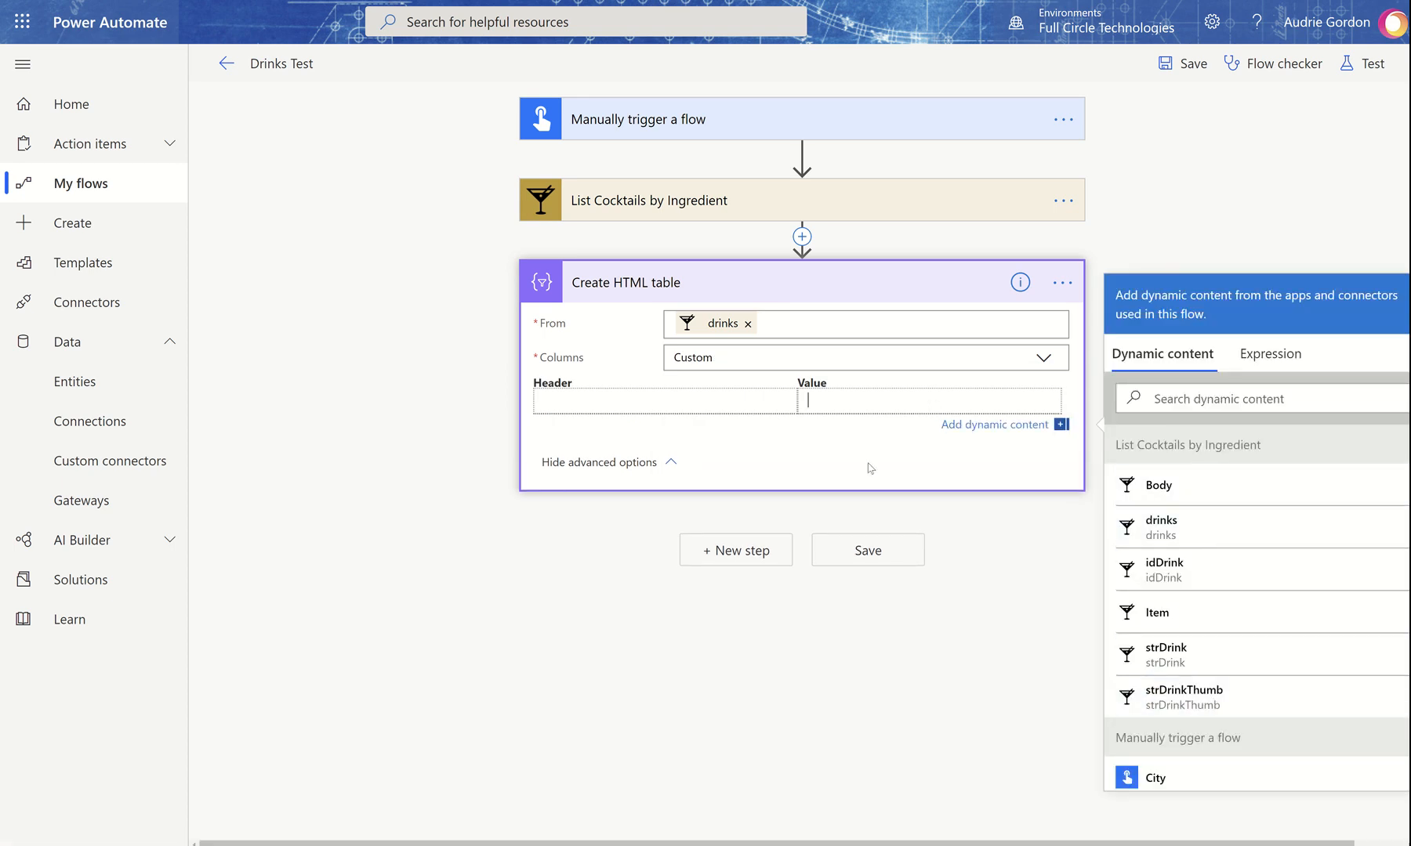
text(id)
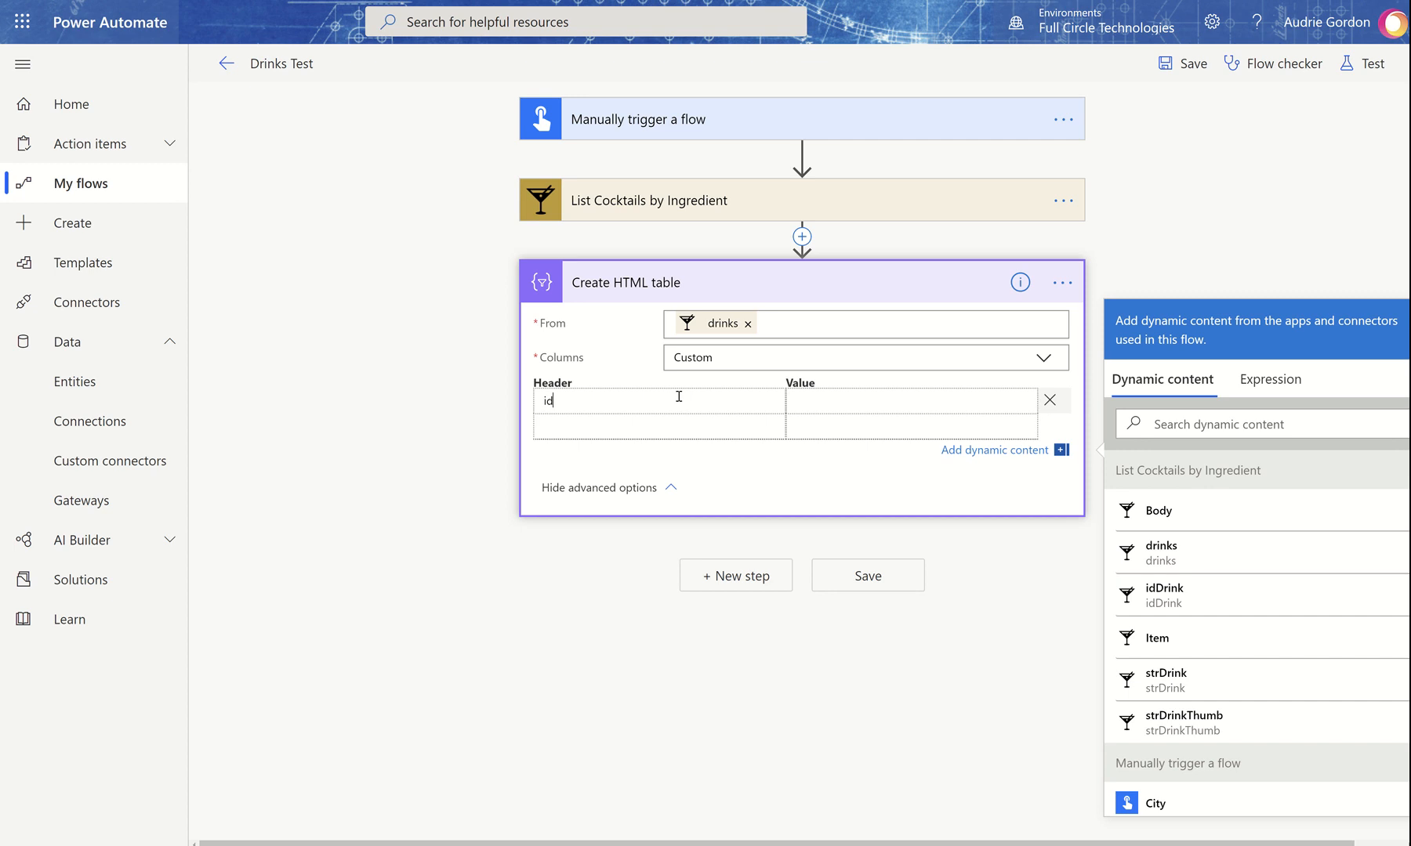
text(Drink)
click(923, 406)
click(1226, 597)
Step: Shorten the header of the HTML table's first column to id
click(638, 424)
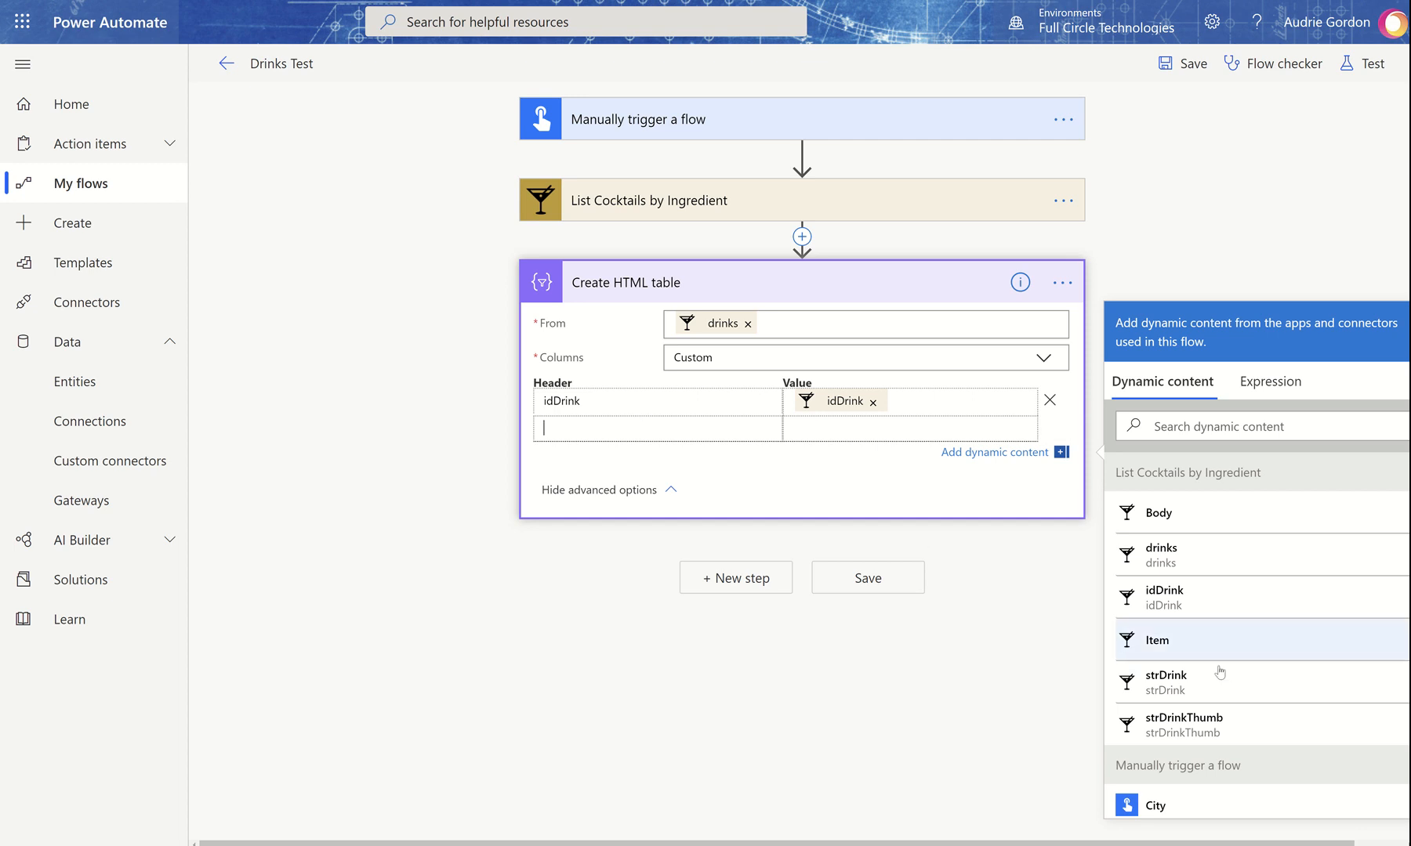
drag(1229, 843, 1282, 843)
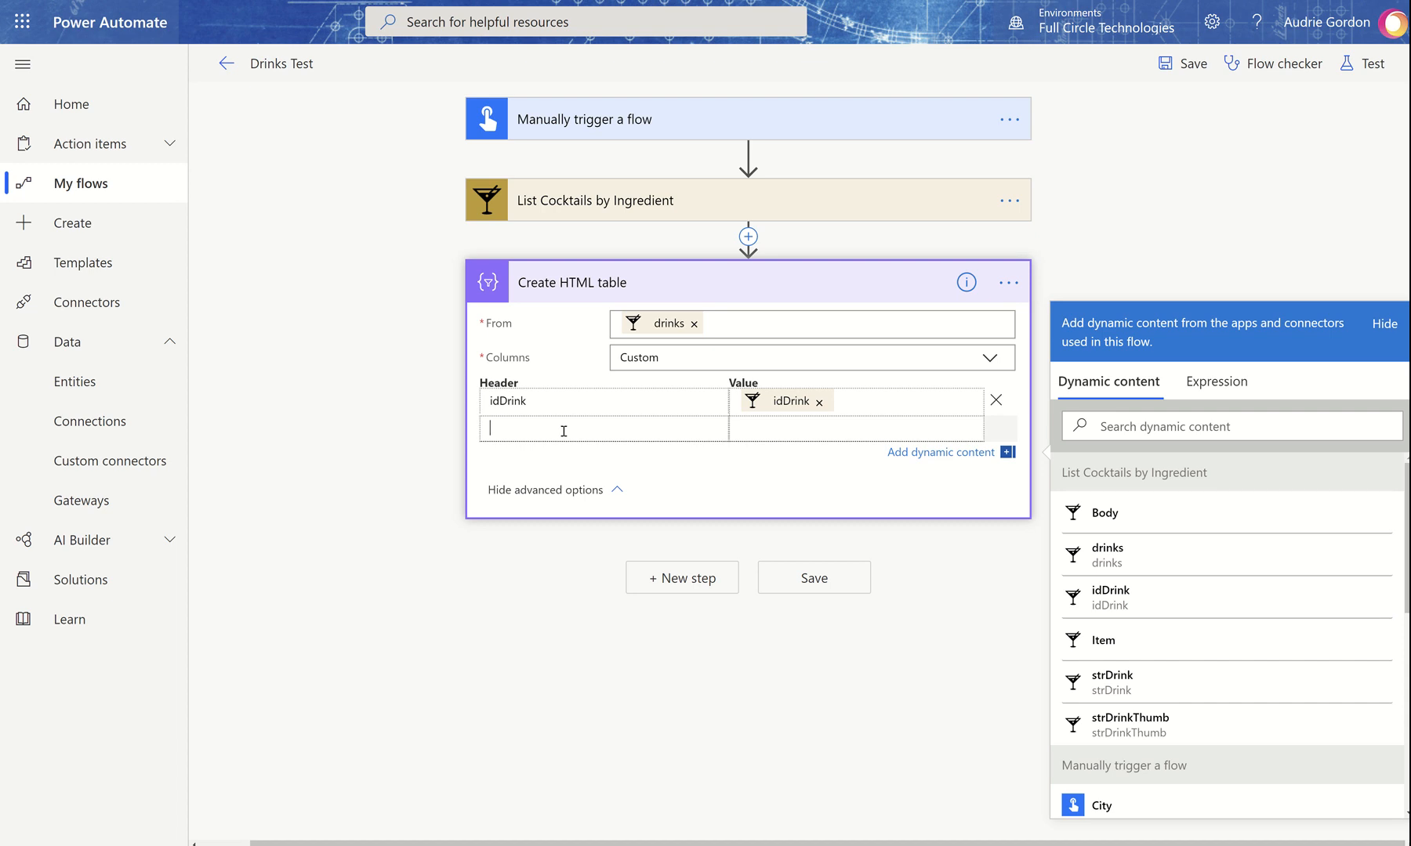
text(s)
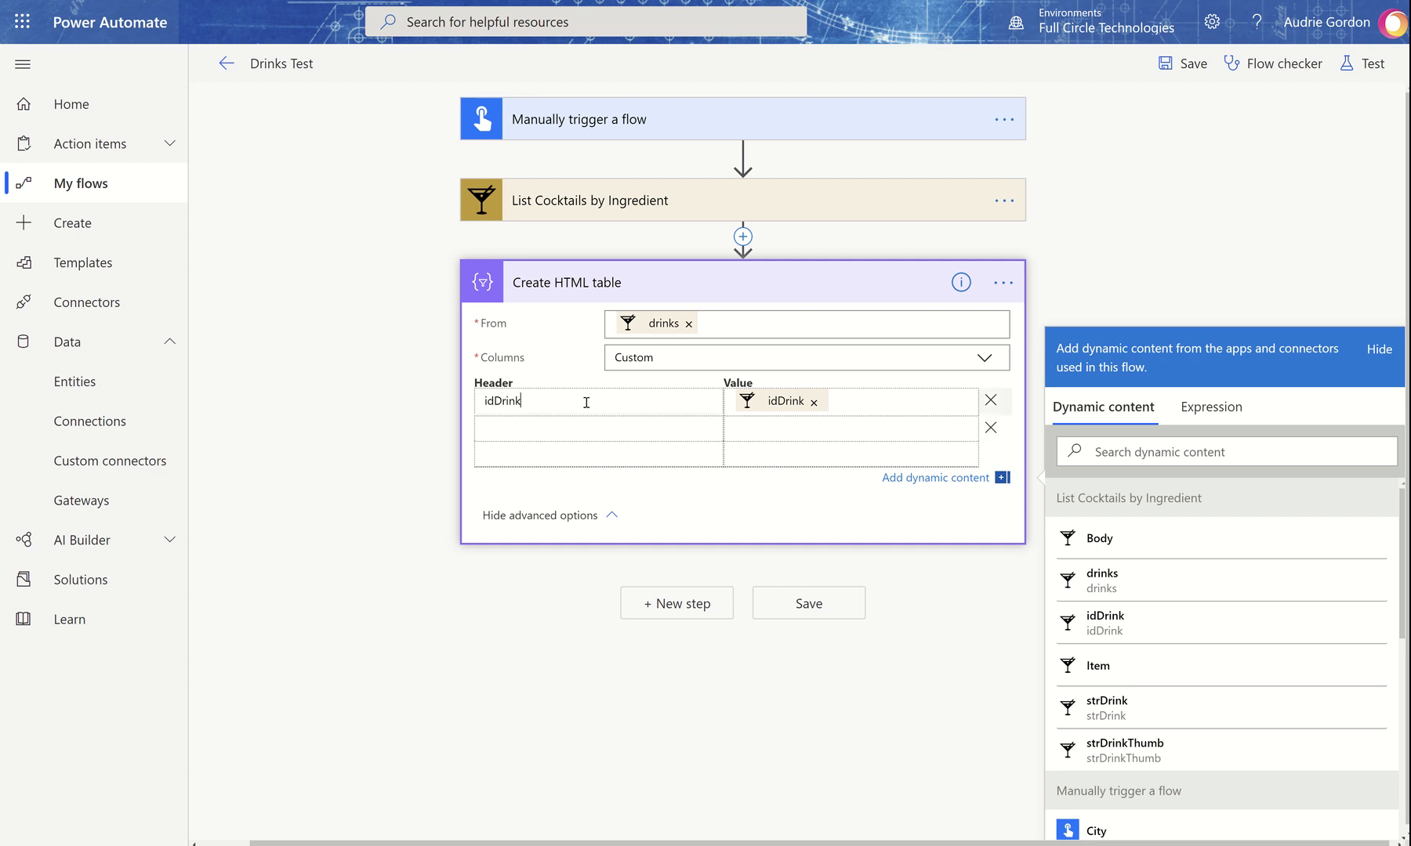
key(BackSpace)
key(BackSpace)
key(BackSpace)
key(BackSpace)
key(BackSpace)
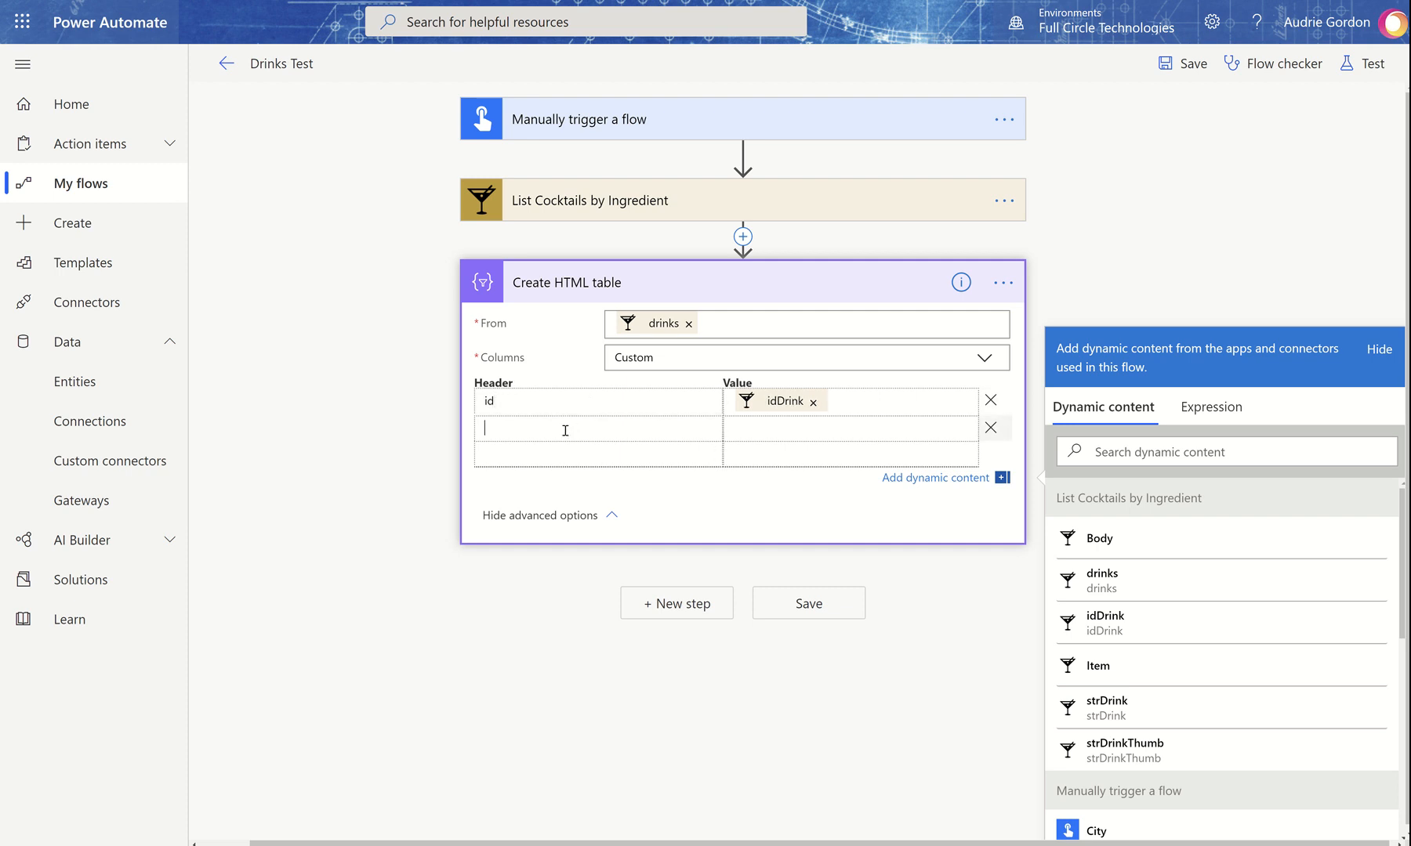
Step: Add a second table column with the header drinkName and the dynamic value strDrink
click(565, 430)
text(drinkname)
key(BackSpace)
key(BackSpace)
key(BackSpace)
key(BackSpace)
text(Na)
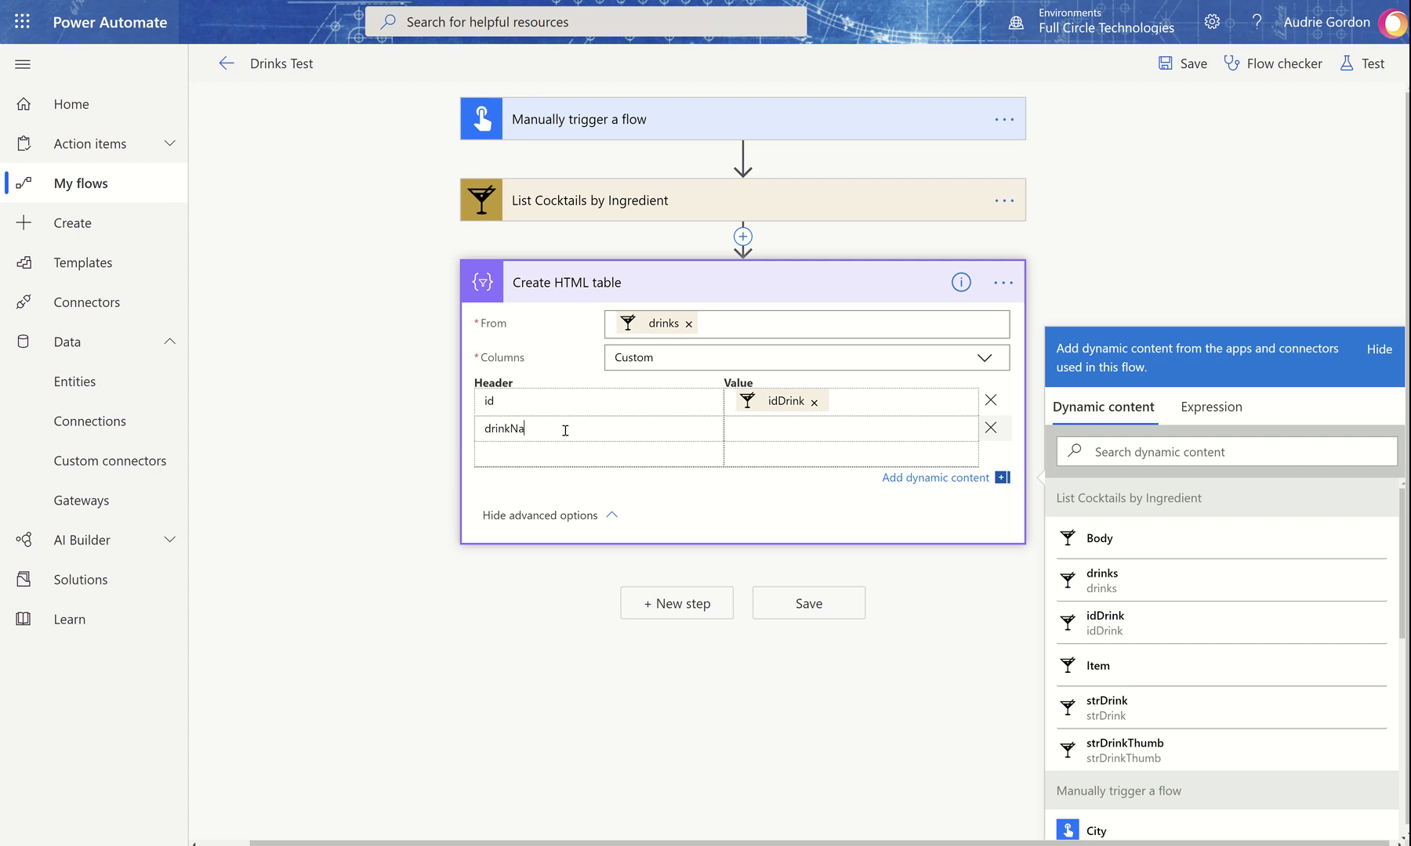
text(me)
click(741, 428)
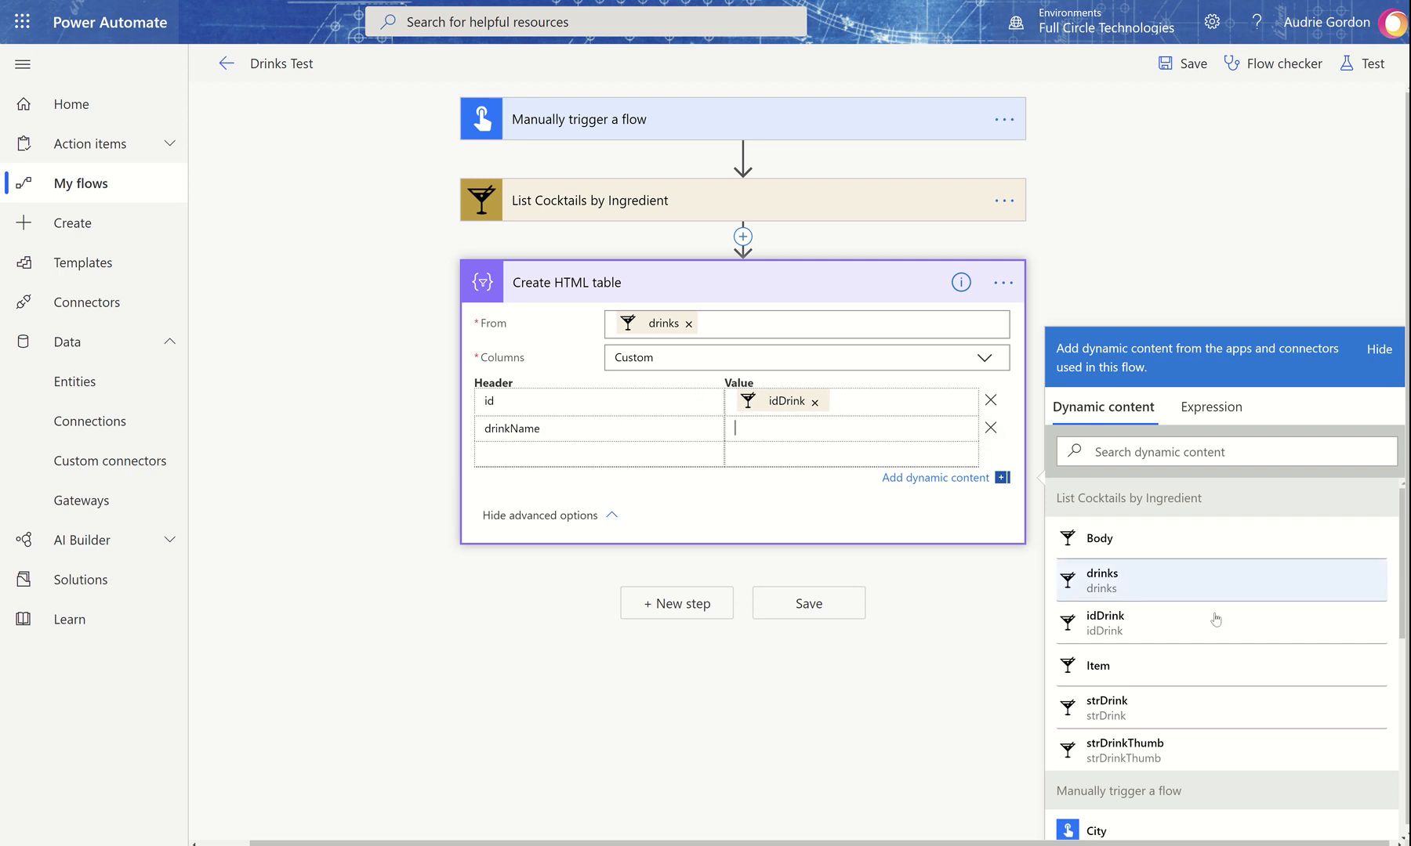
click(1144, 709)
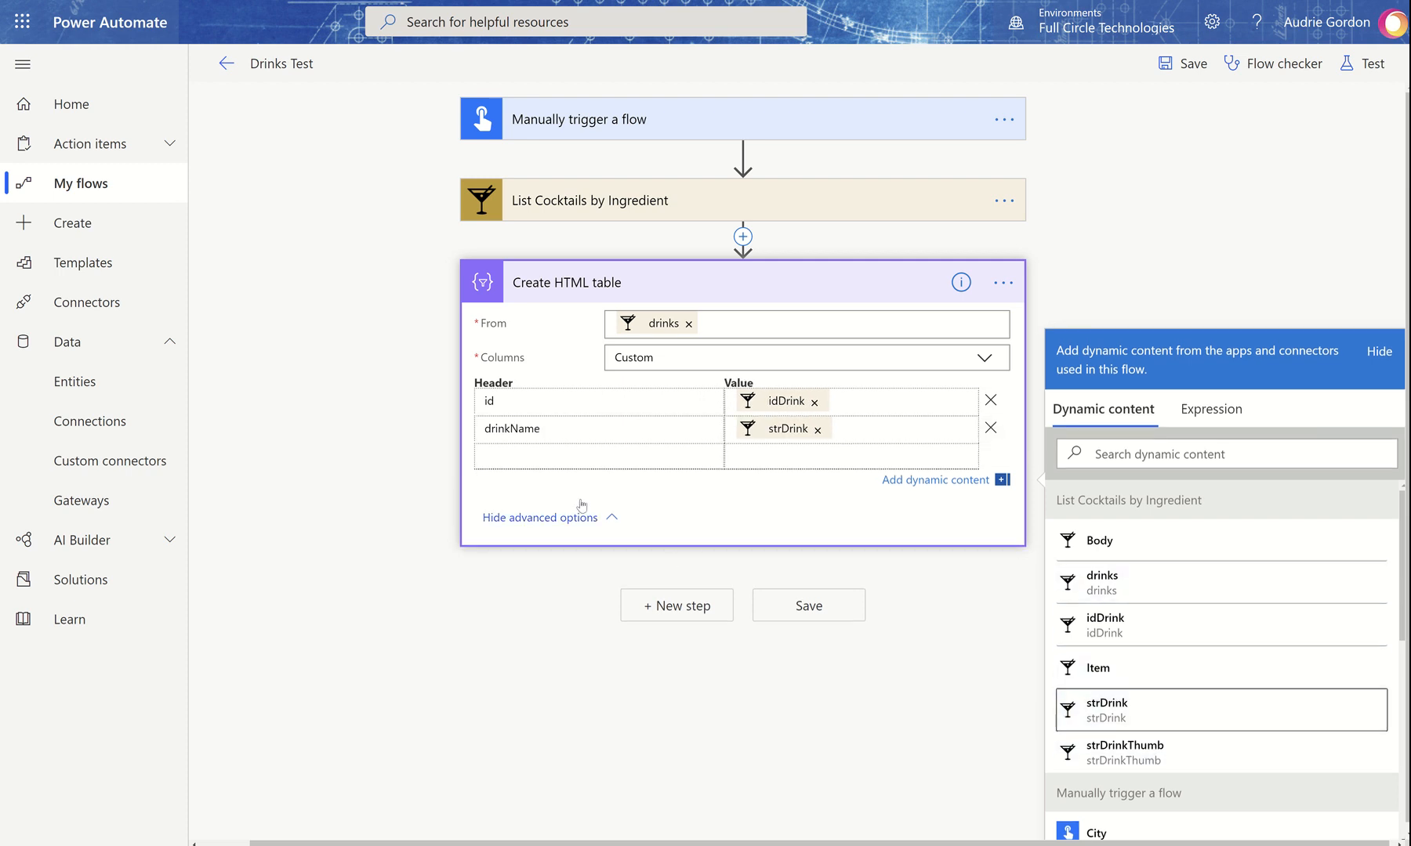
Step: Save the Drinks Test flow and run a test of it, performing the trigger action manually
click(563, 460)
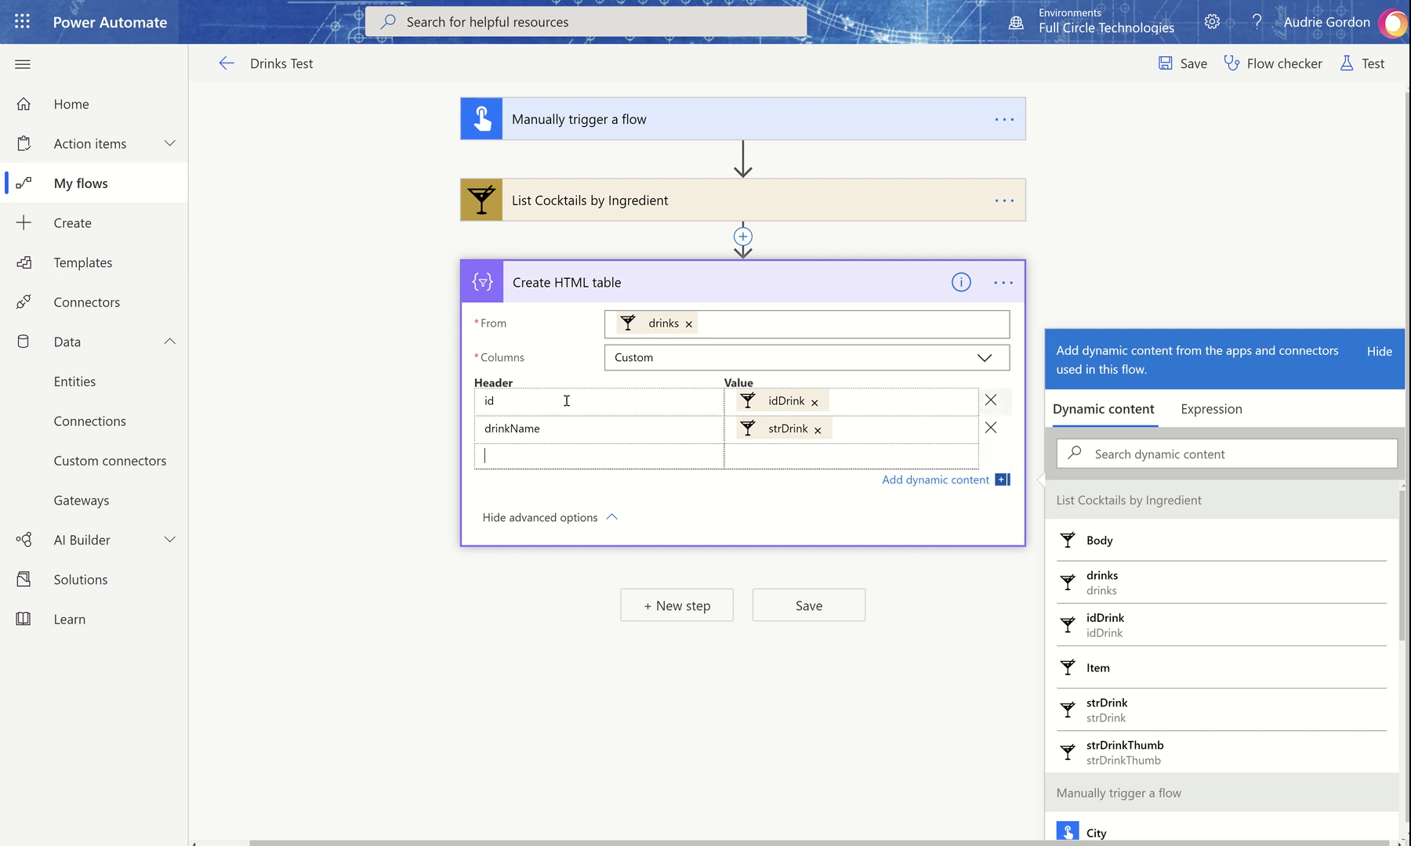
click(829, 616)
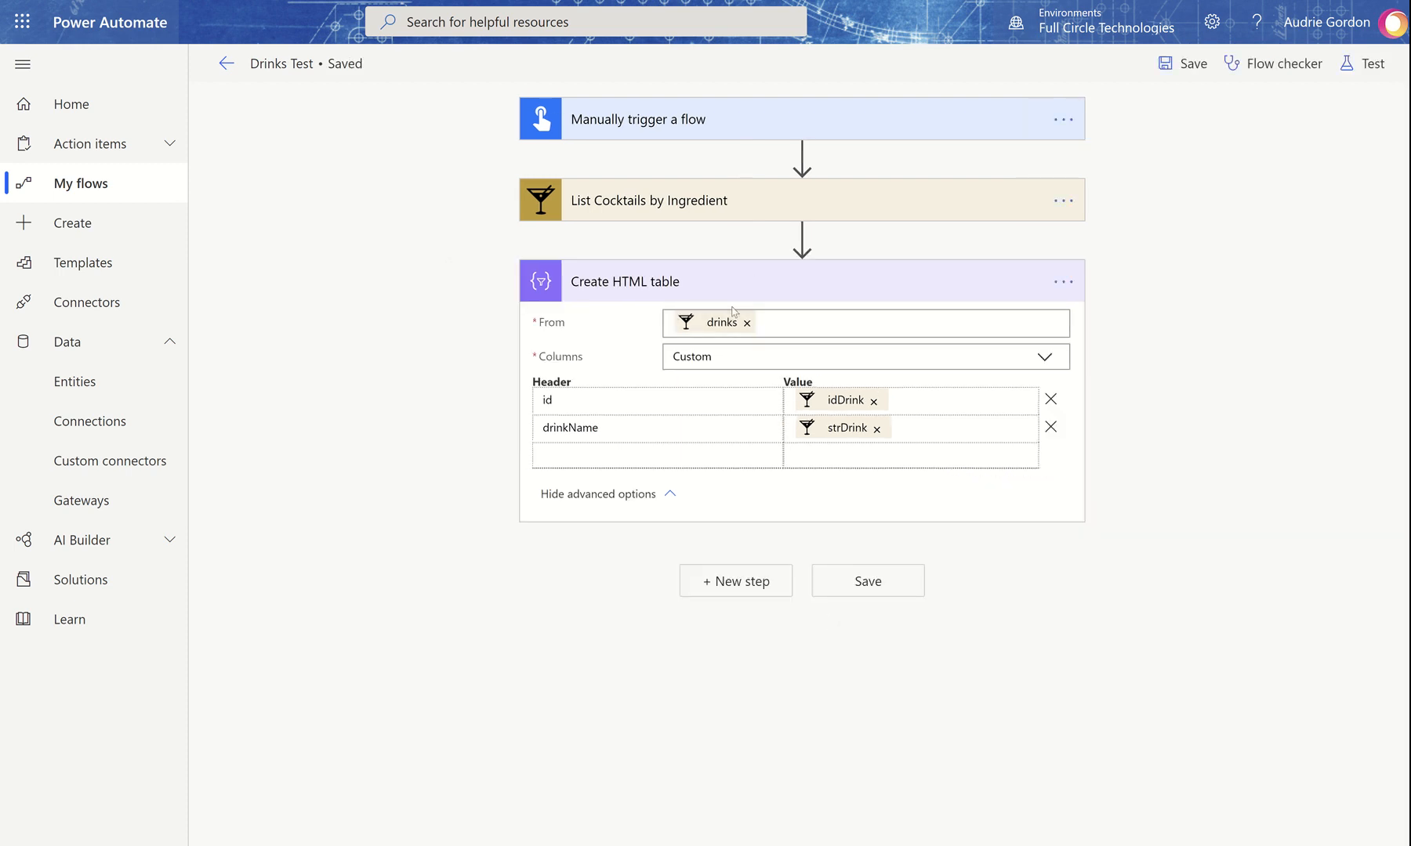
click(1354, 77)
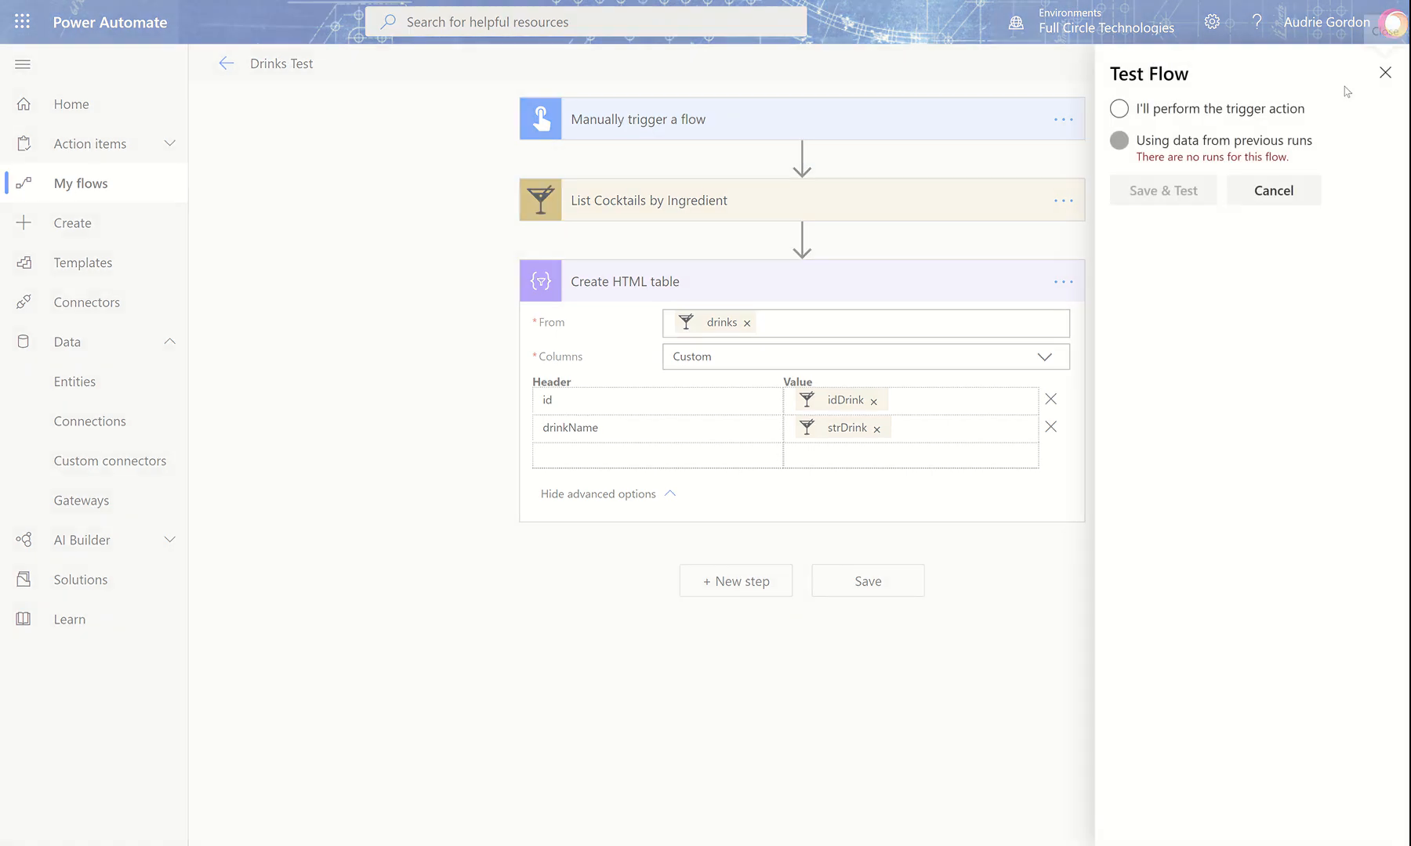
click(1173, 110)
click(1167, 194)
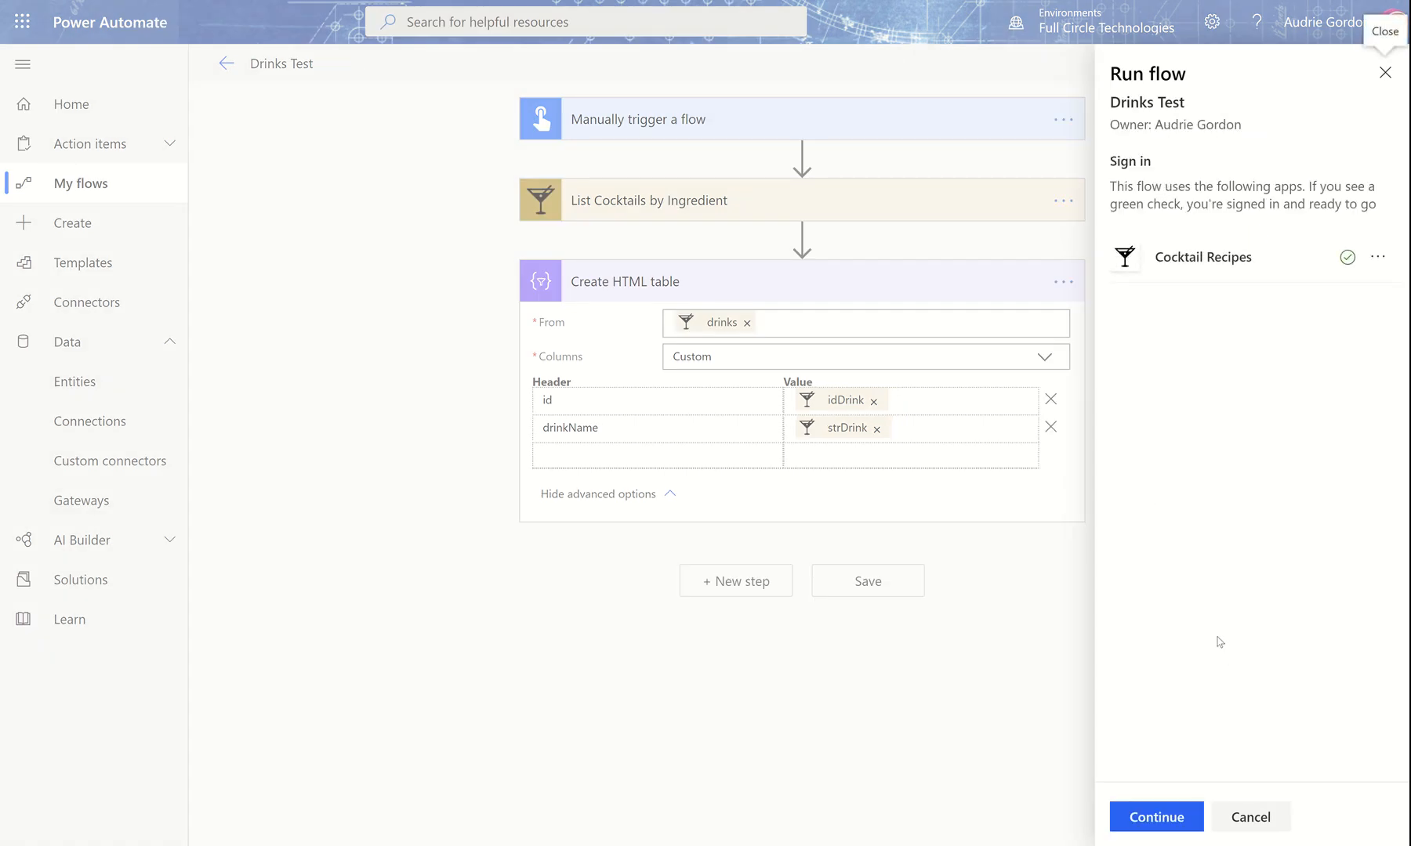
click(1153, 823)
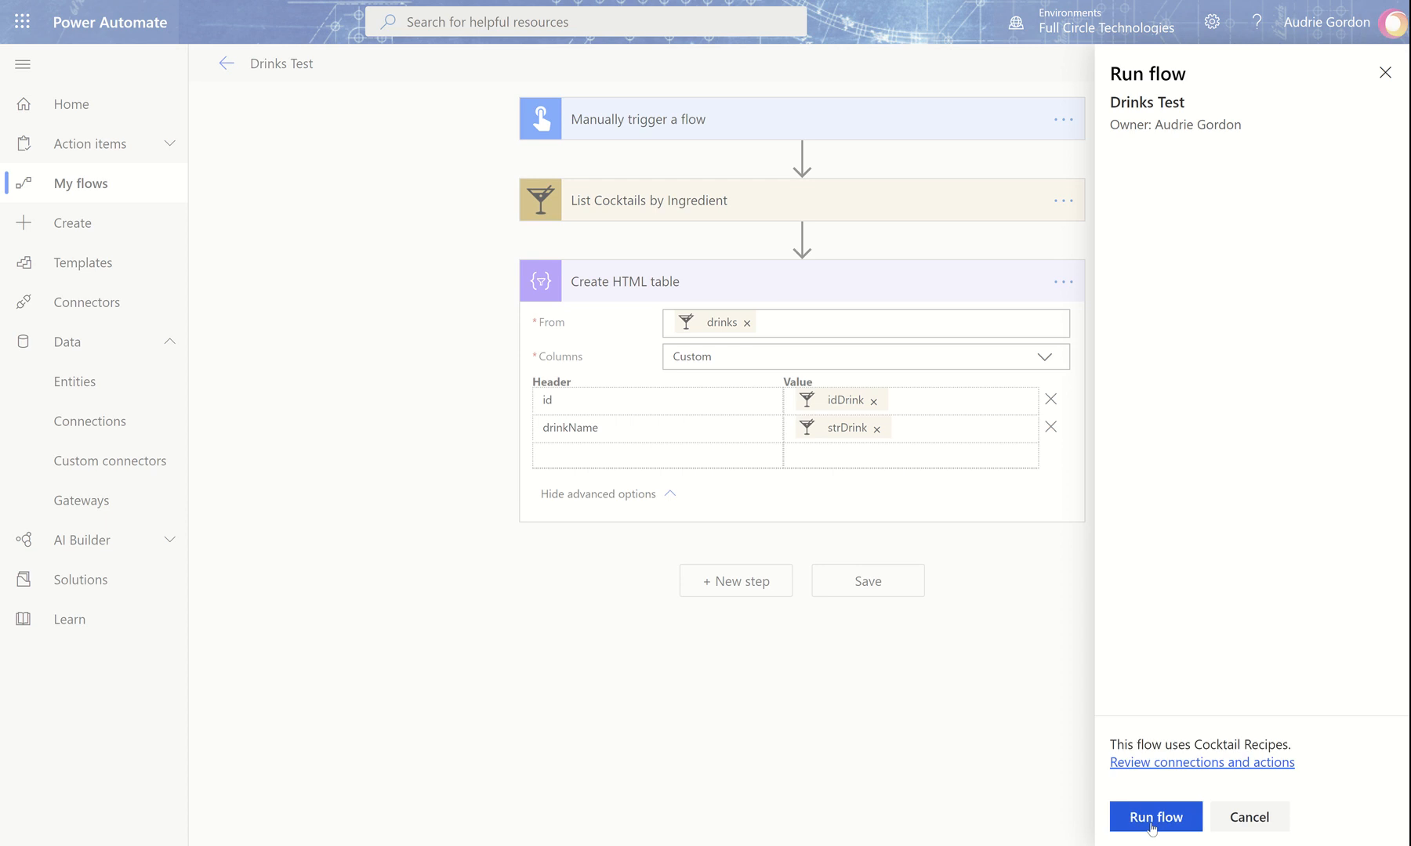
click(1152, 823)
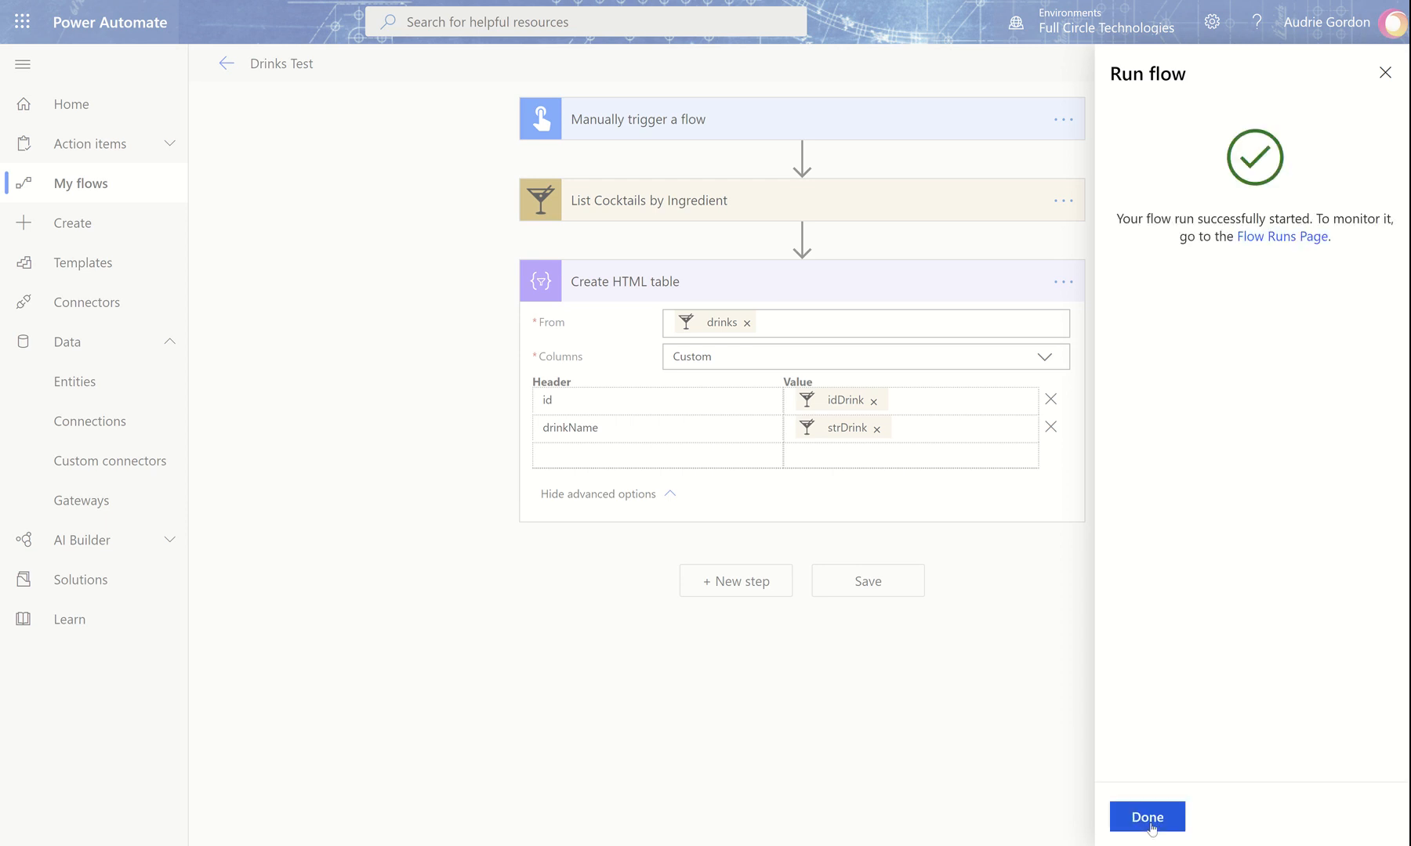
click(1148, 817)
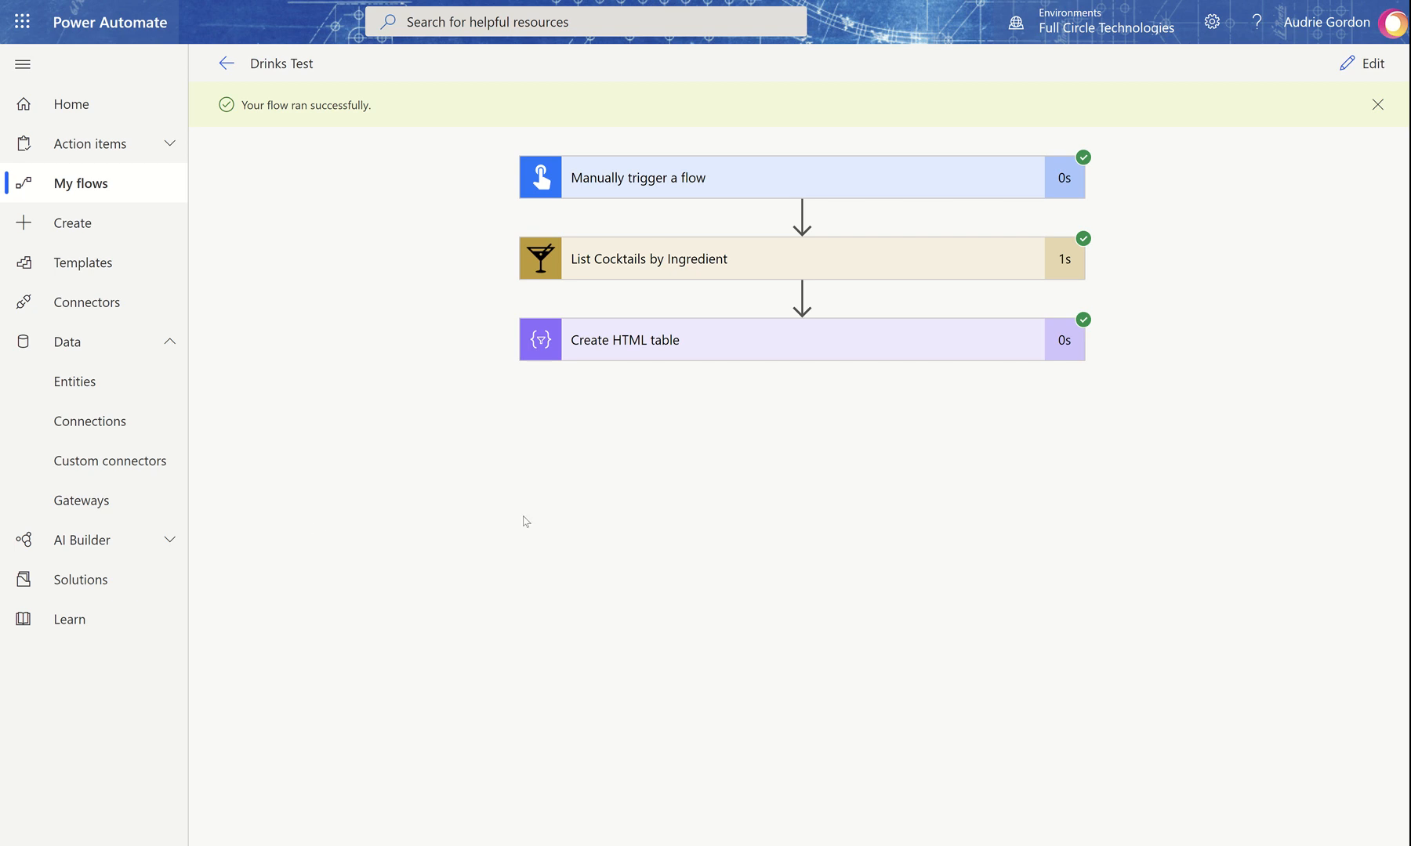
Step: Examine the run's HTML table inputs and output, and the ingredient and drinks results of List Cocktails by Ingredient
click(602, 359)
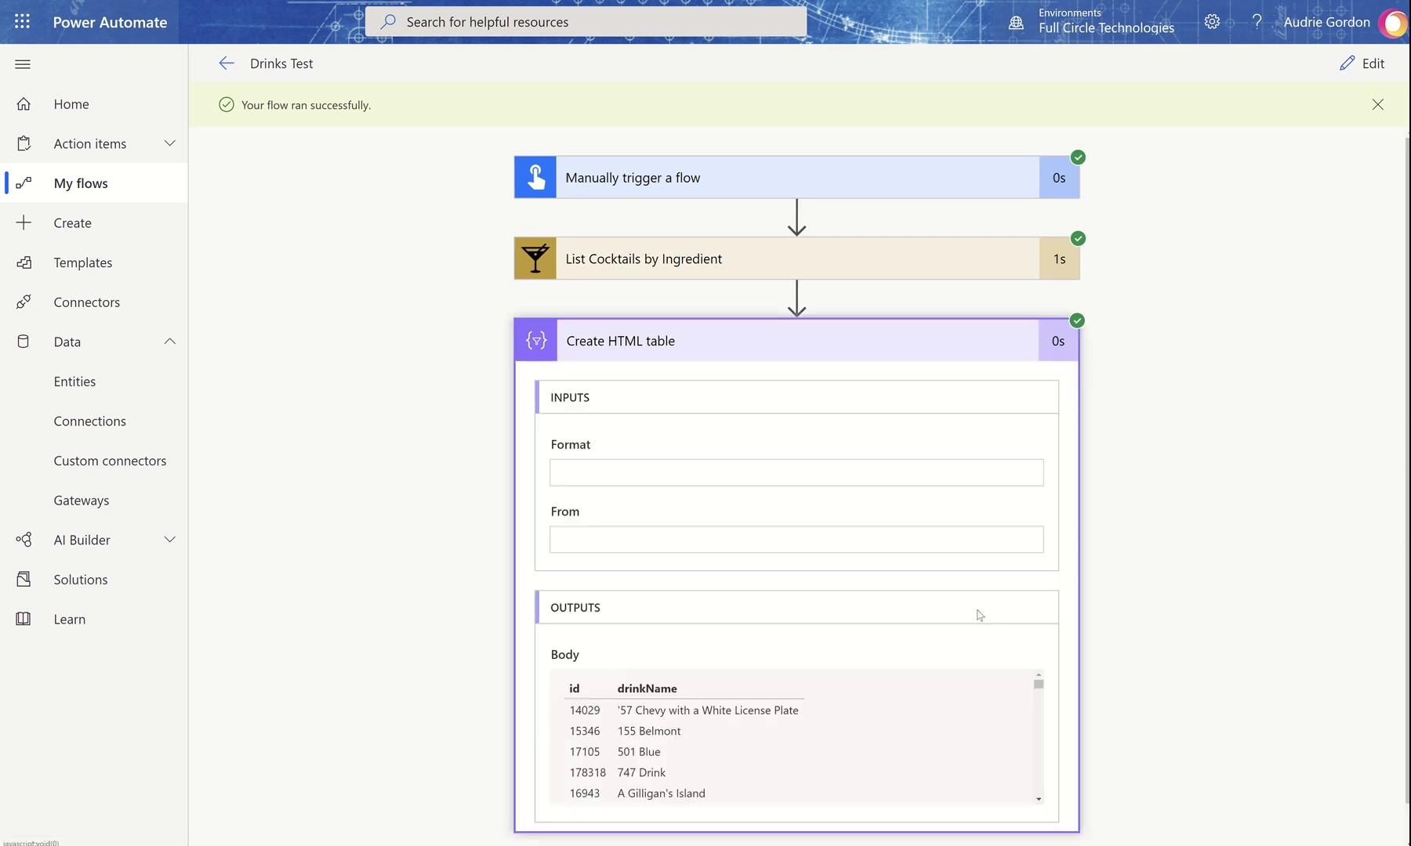
scroll(1372, 586, down, 2)
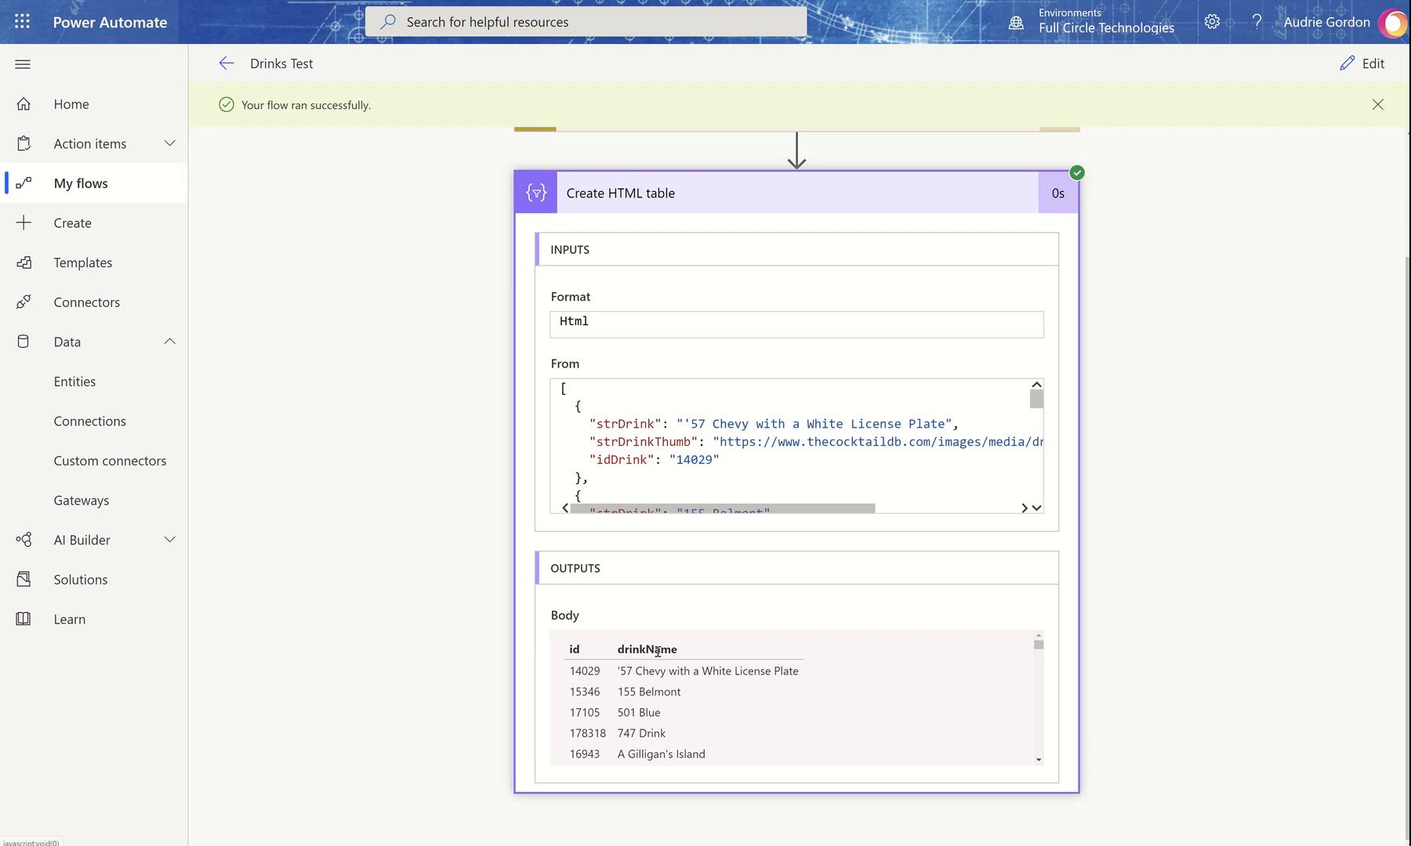
scroll(657, 650, up, 2)
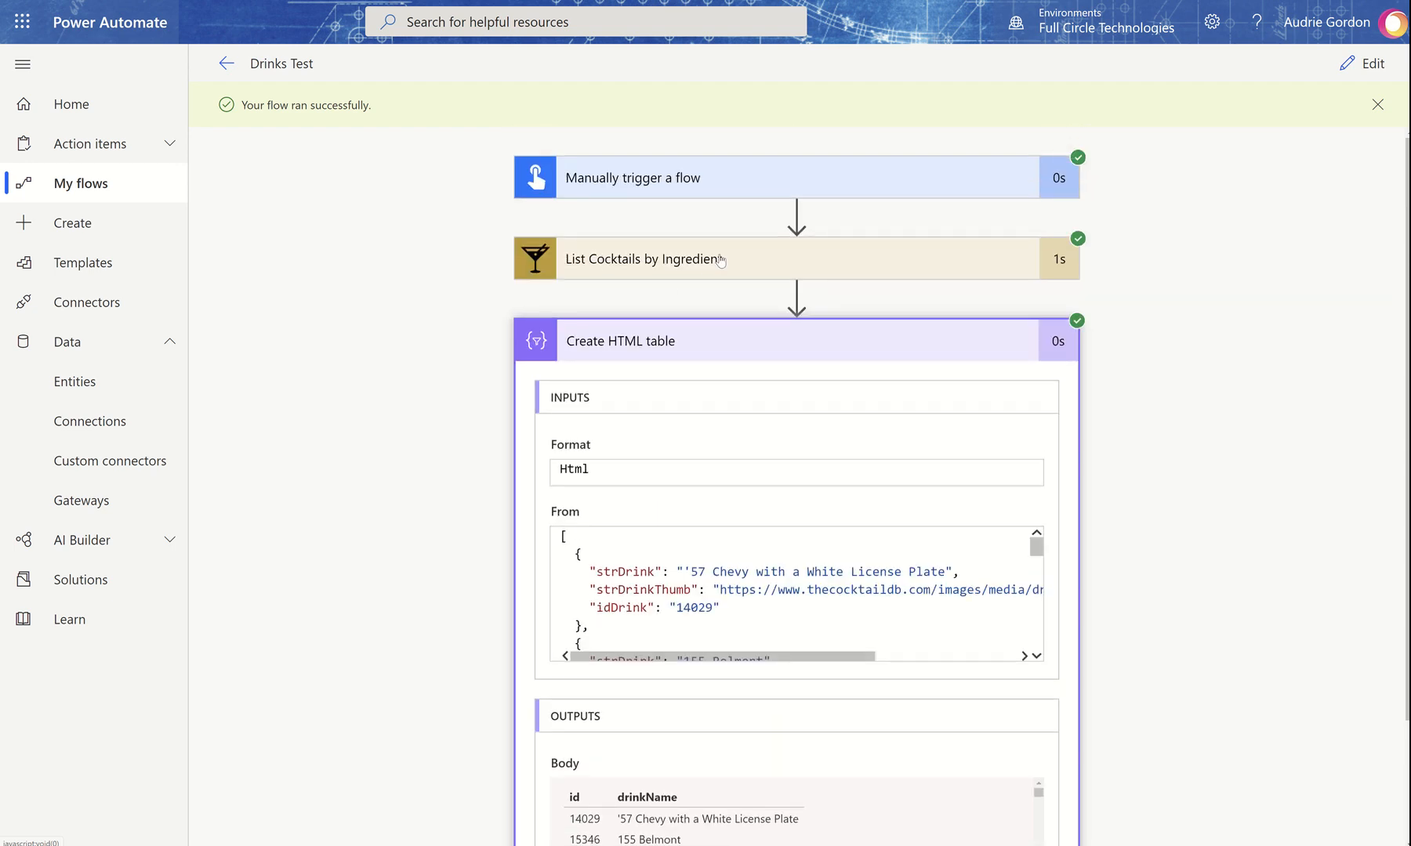
click(721, 261)
drag(596, 389, 553, 394)
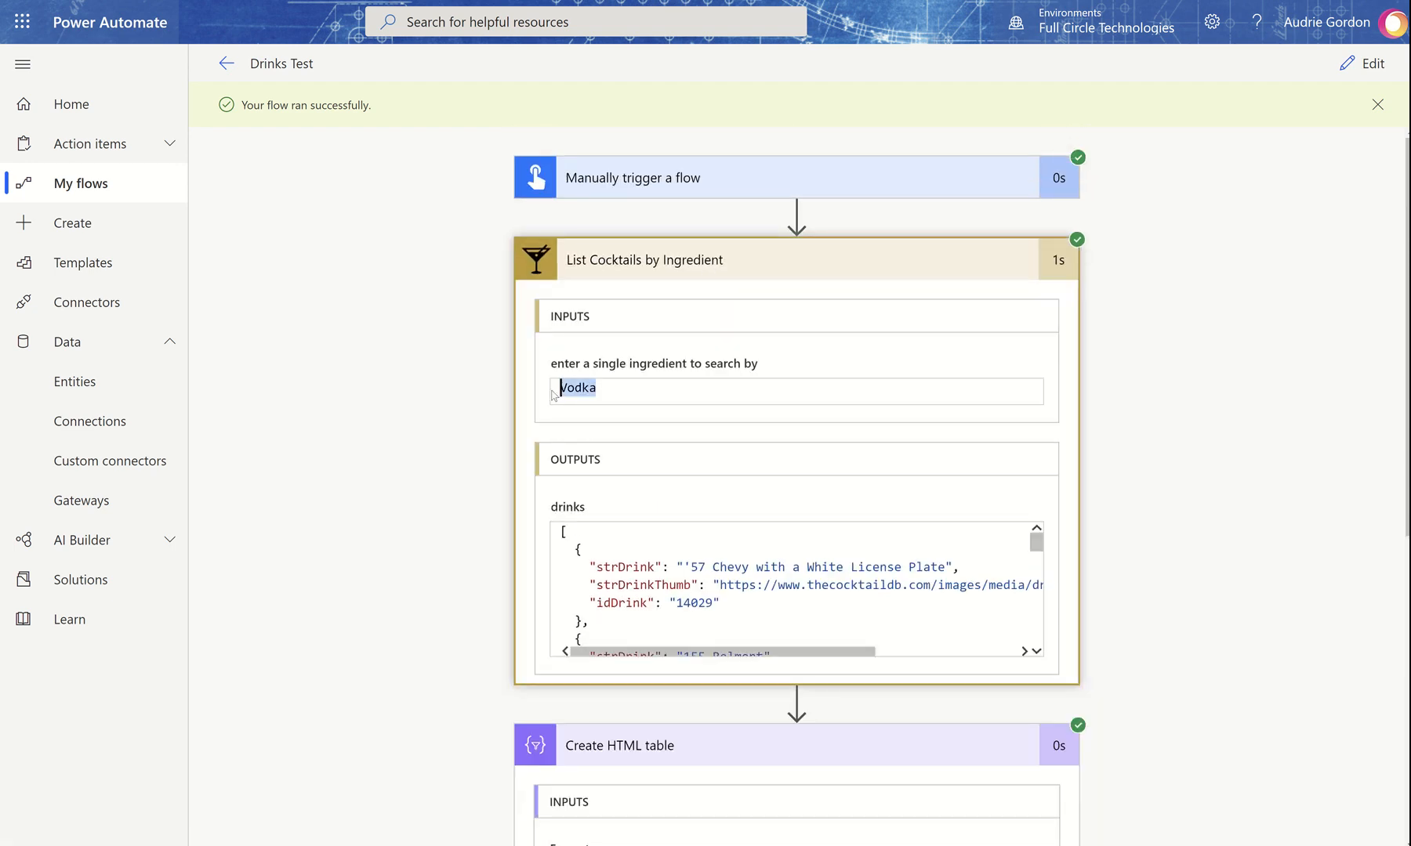
scroll(1306, 561, down, 7)
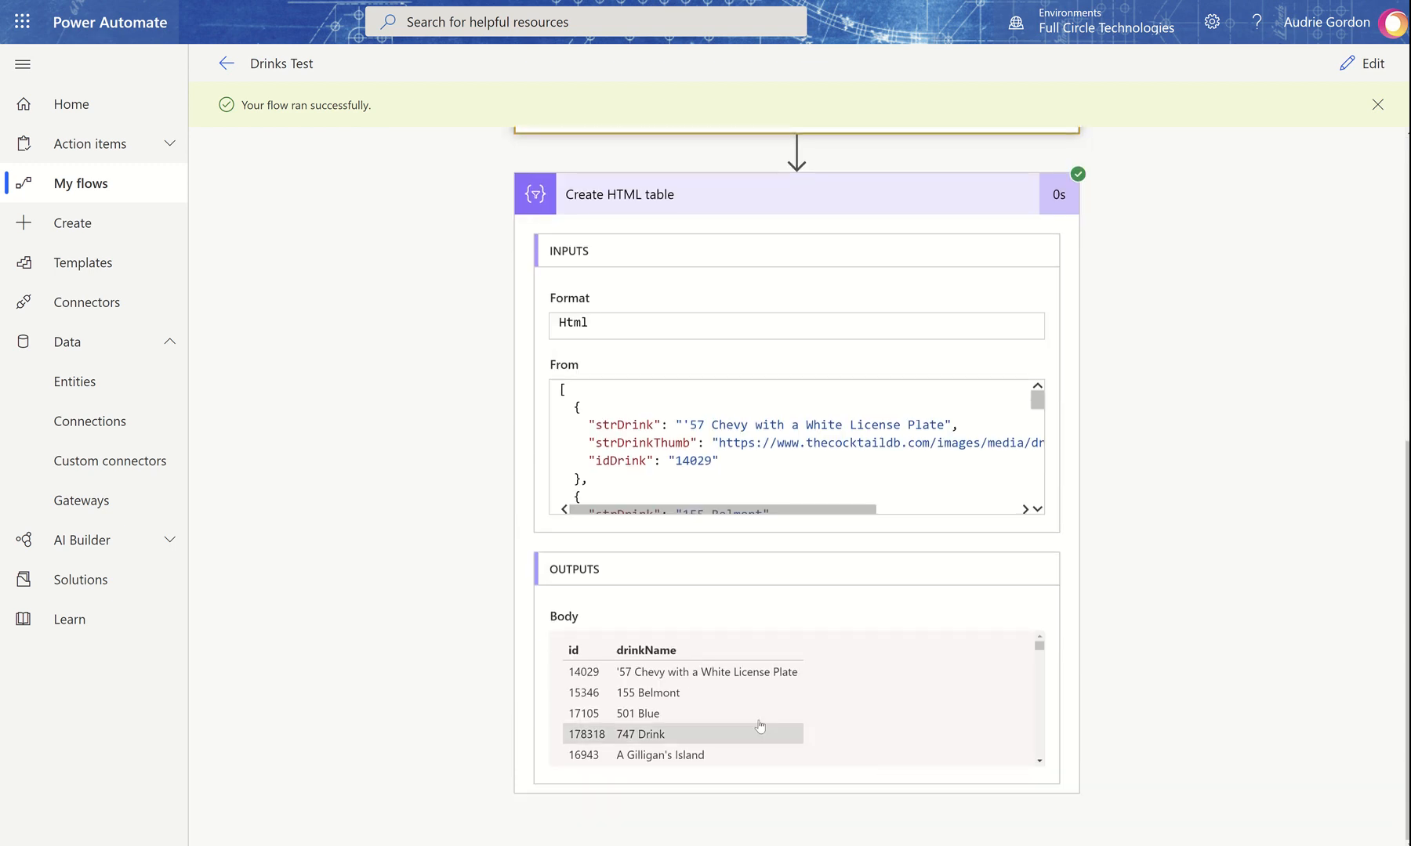
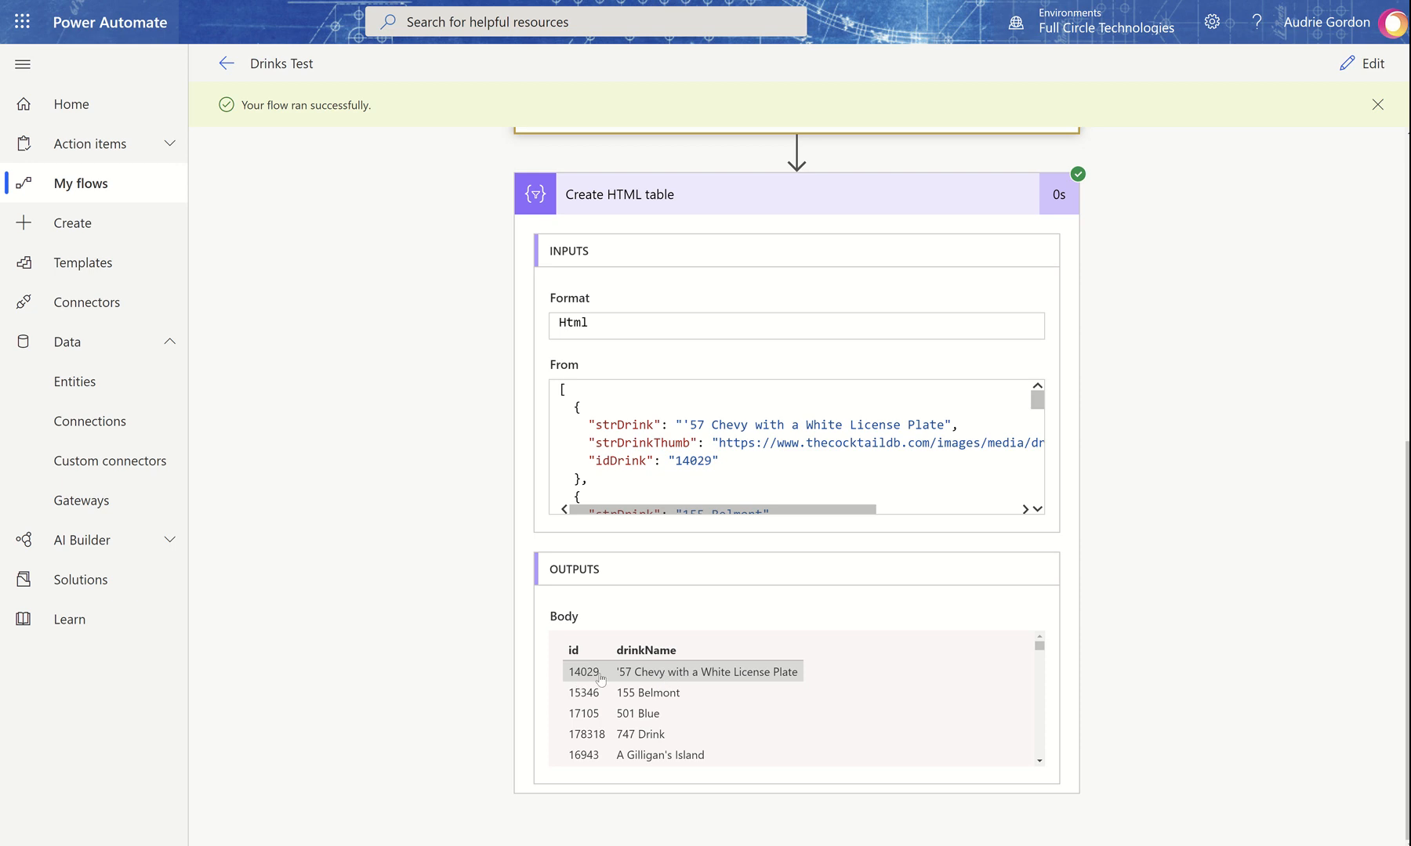
Step: Return to editing the flow, add the Get Cocktail Recipe action after the HTML table, and save
click(1367, 63)
click(756, 586)
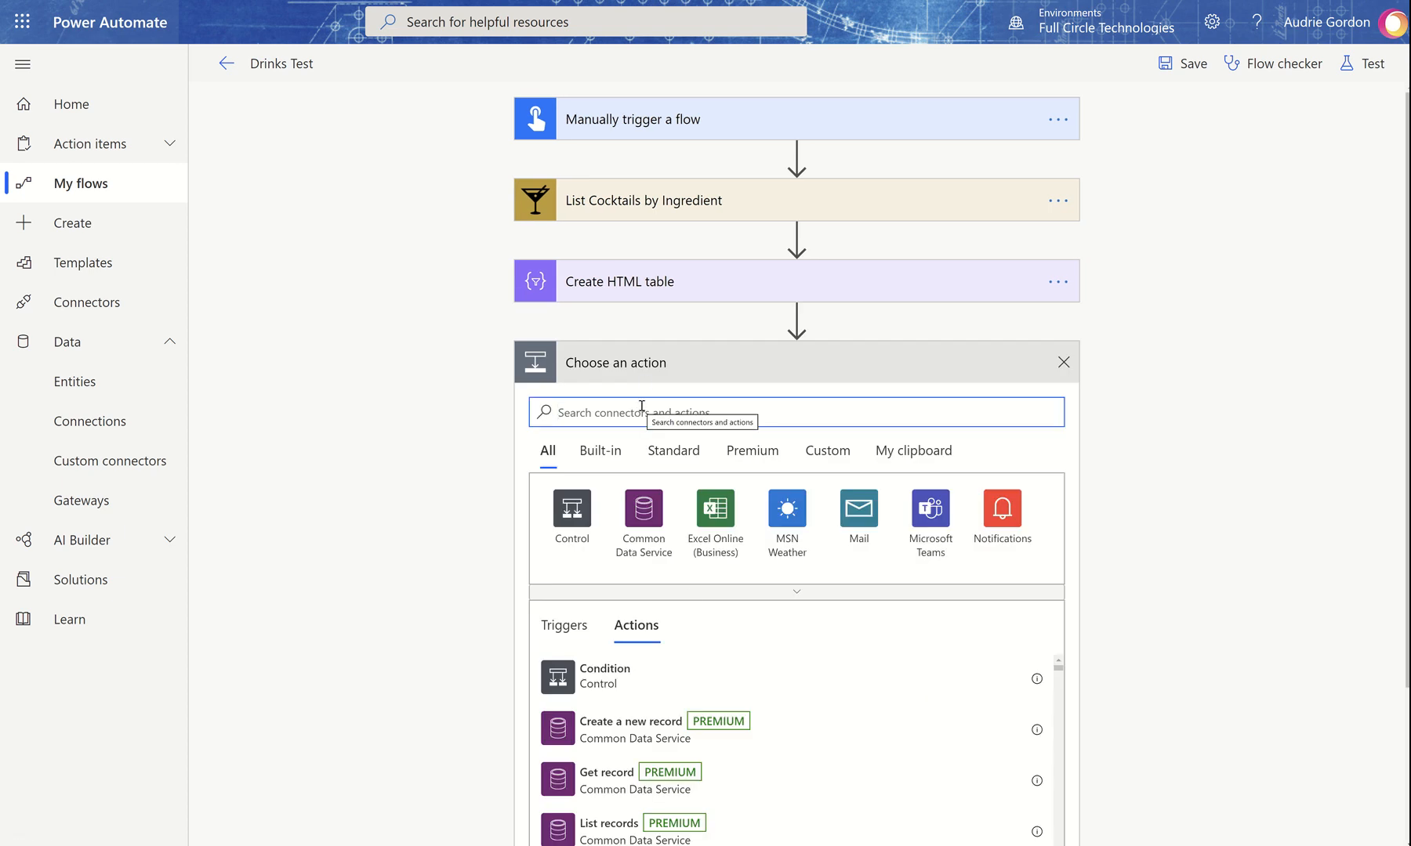
text(cocktail)
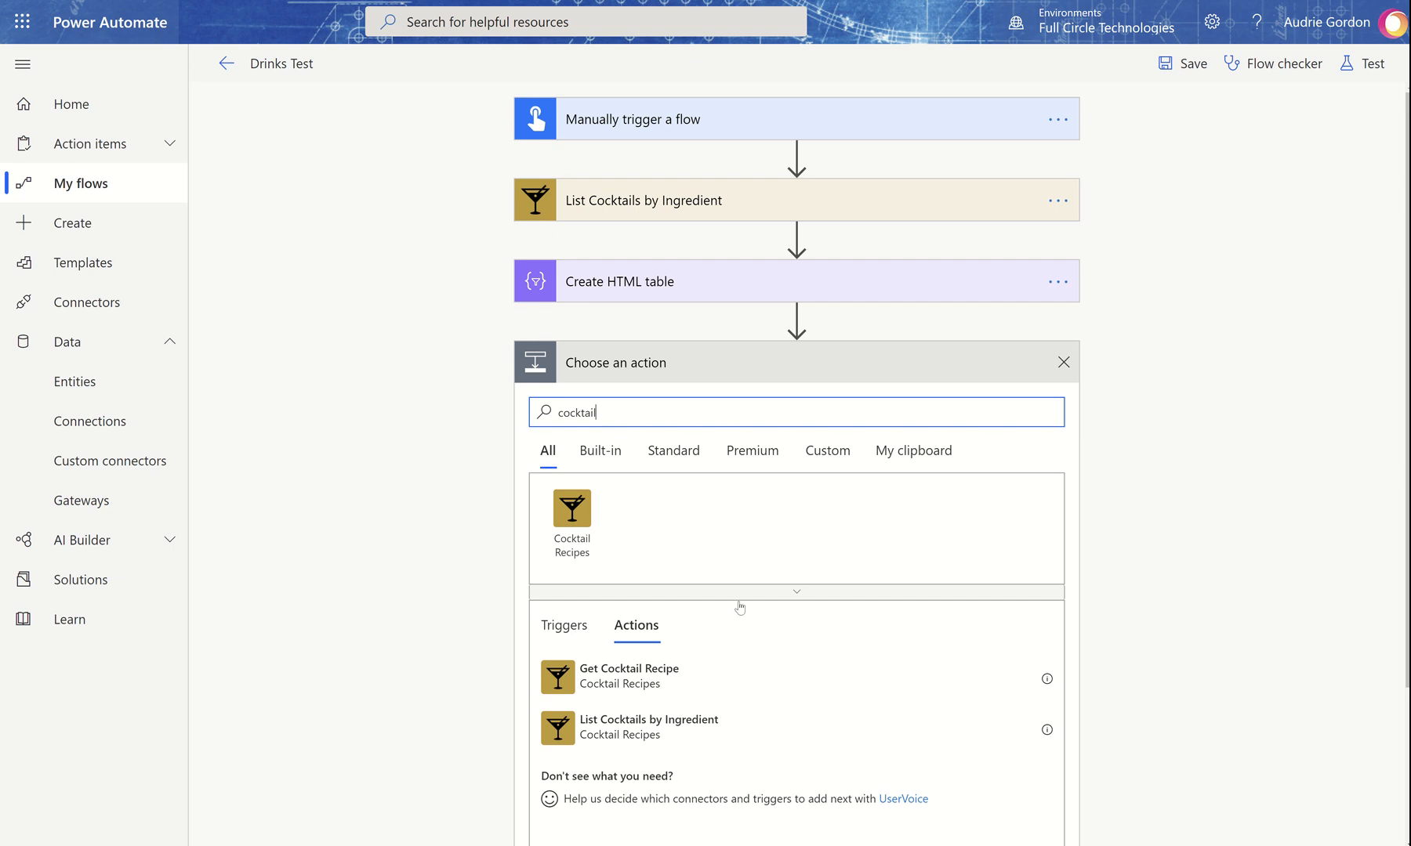
click(659, 675)
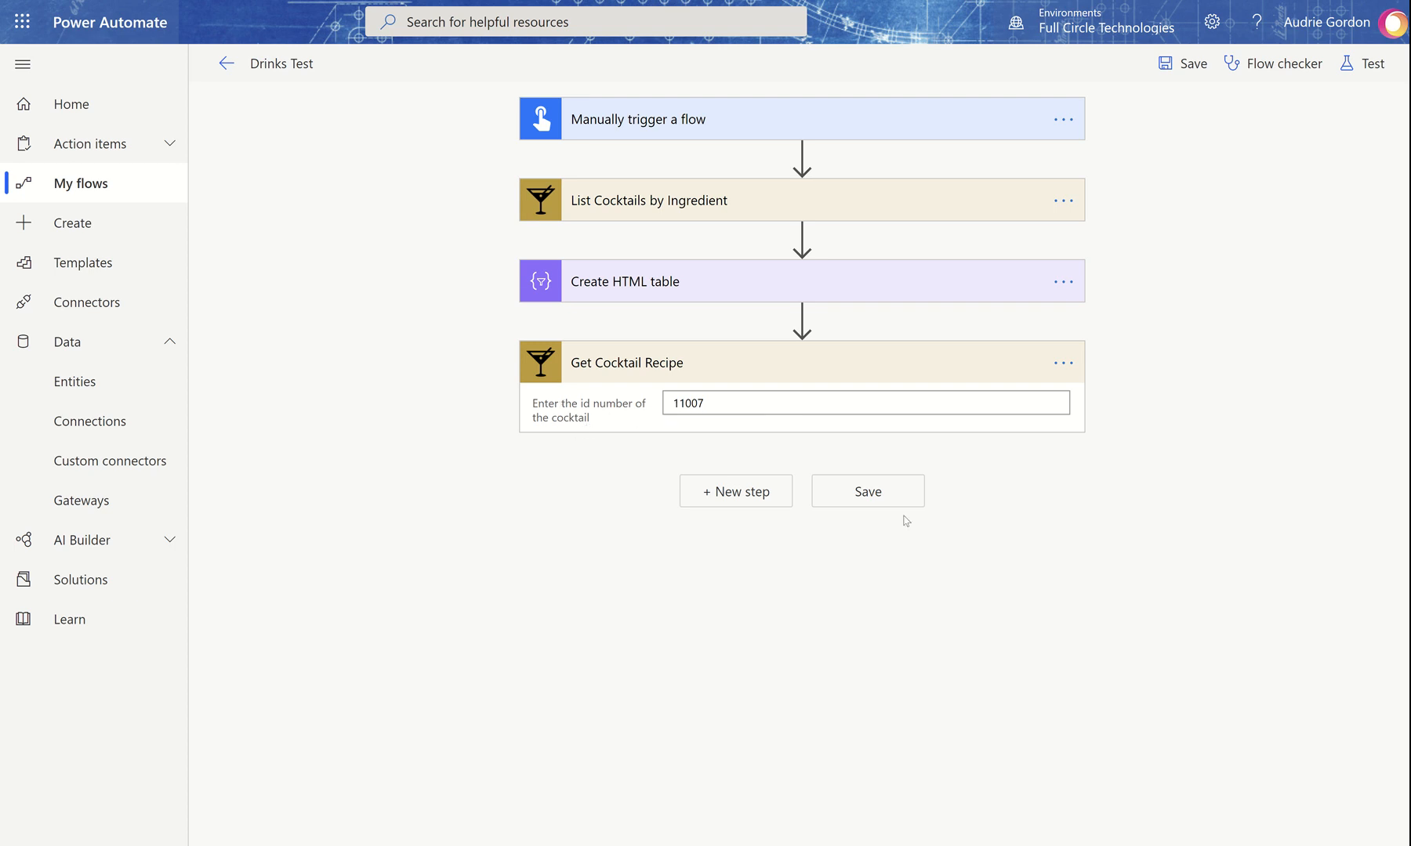
click(880, 502)
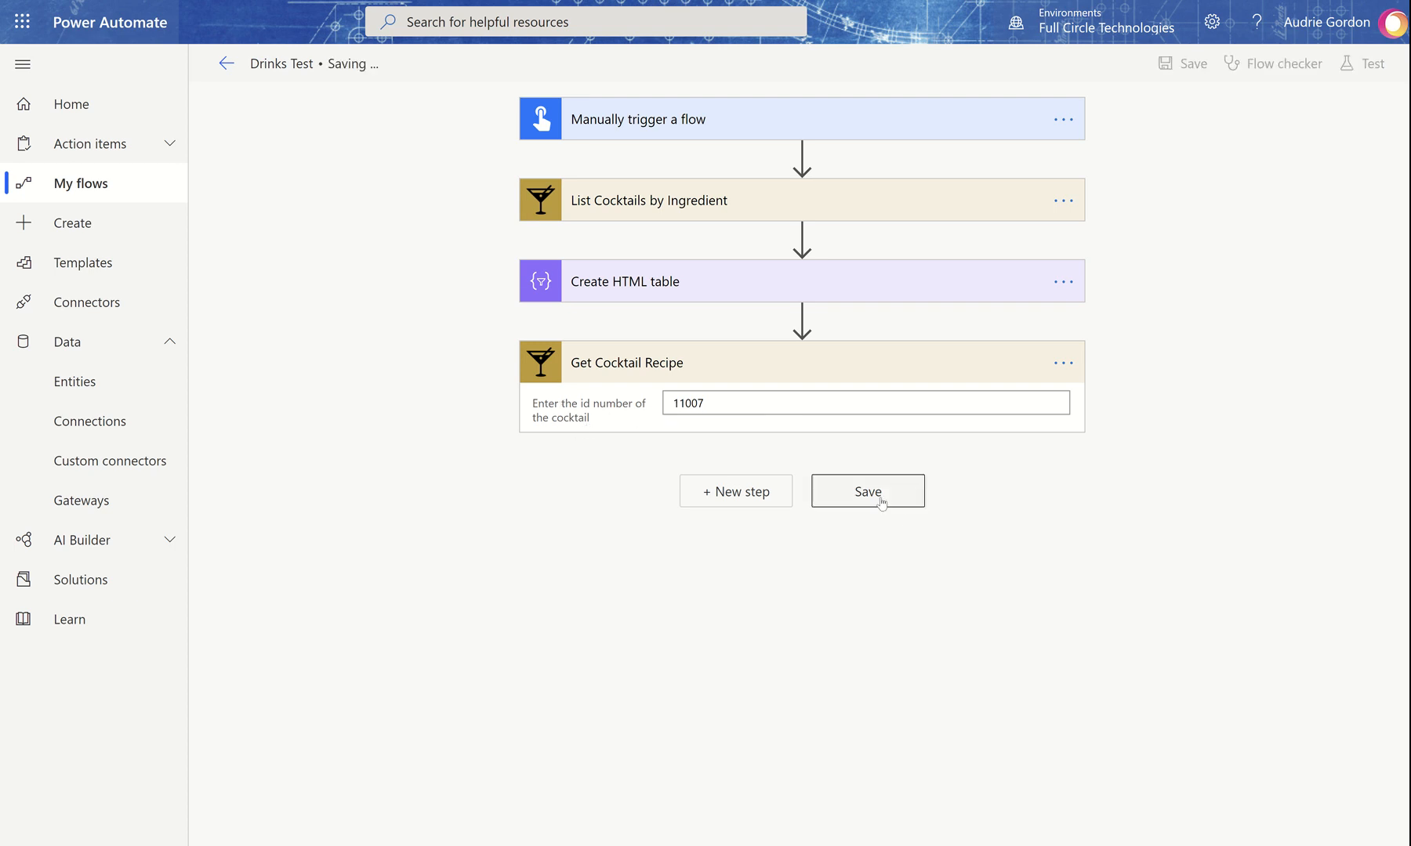
Step: Test the flow with the new Get Cocktail Recipe action by performing the trigger action manually
click(1365, 64)
click(1166, 191)
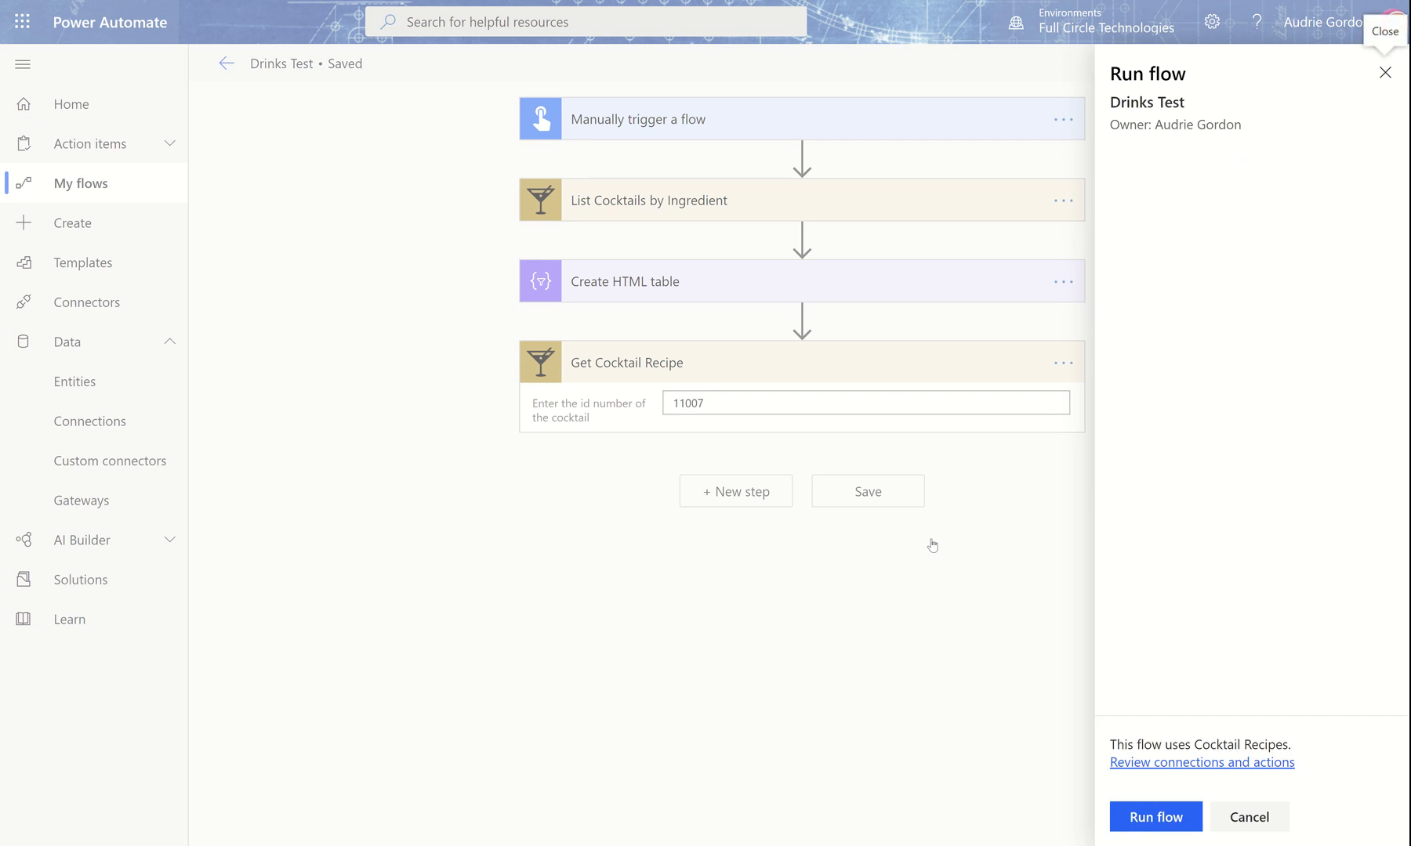
click(1158, 823)
click(1144, 817)
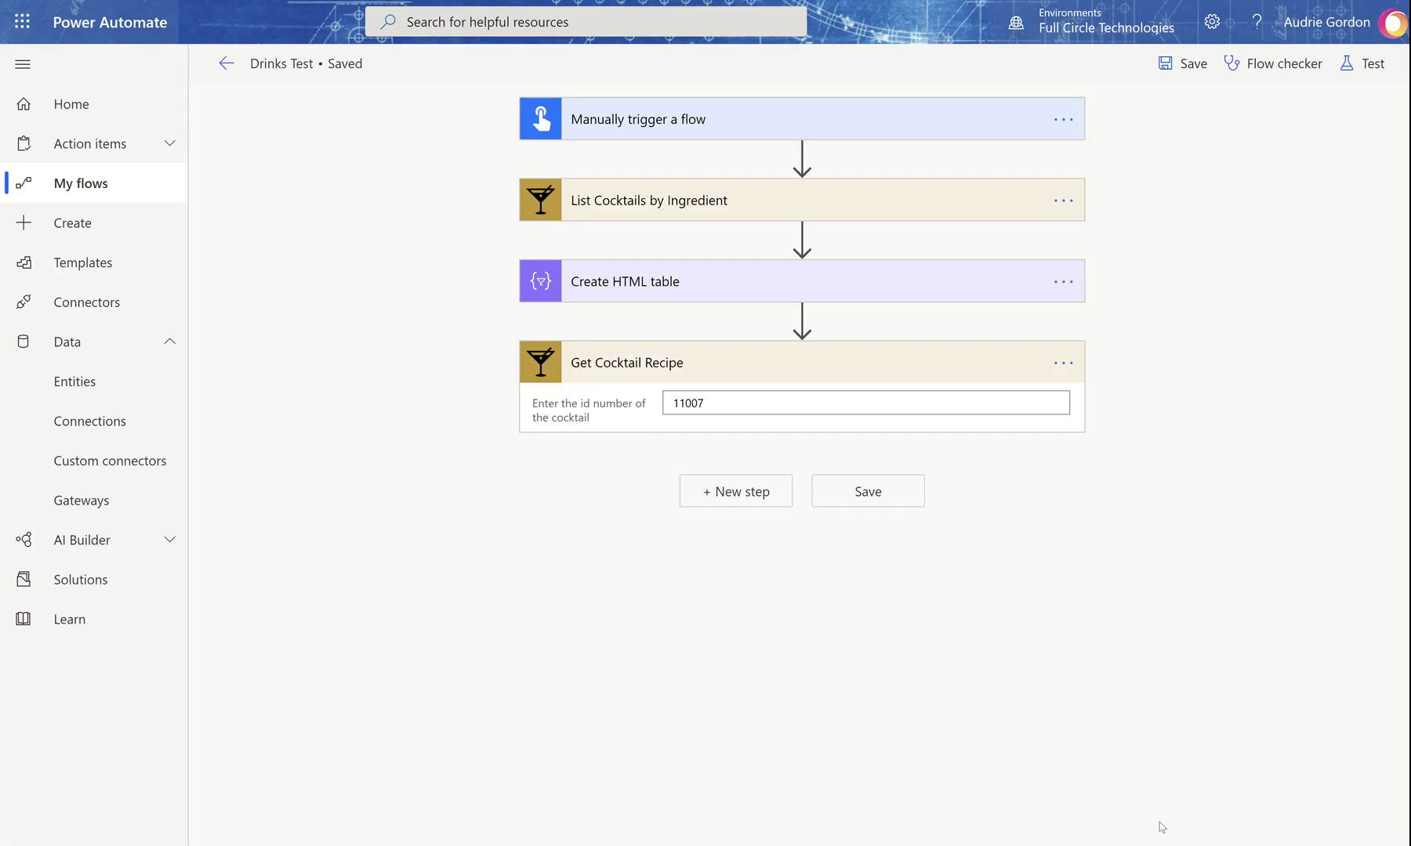
Step: Examine the Get Cocktail Recipe run's drinks output down to the instructions fields
click(784, 426)
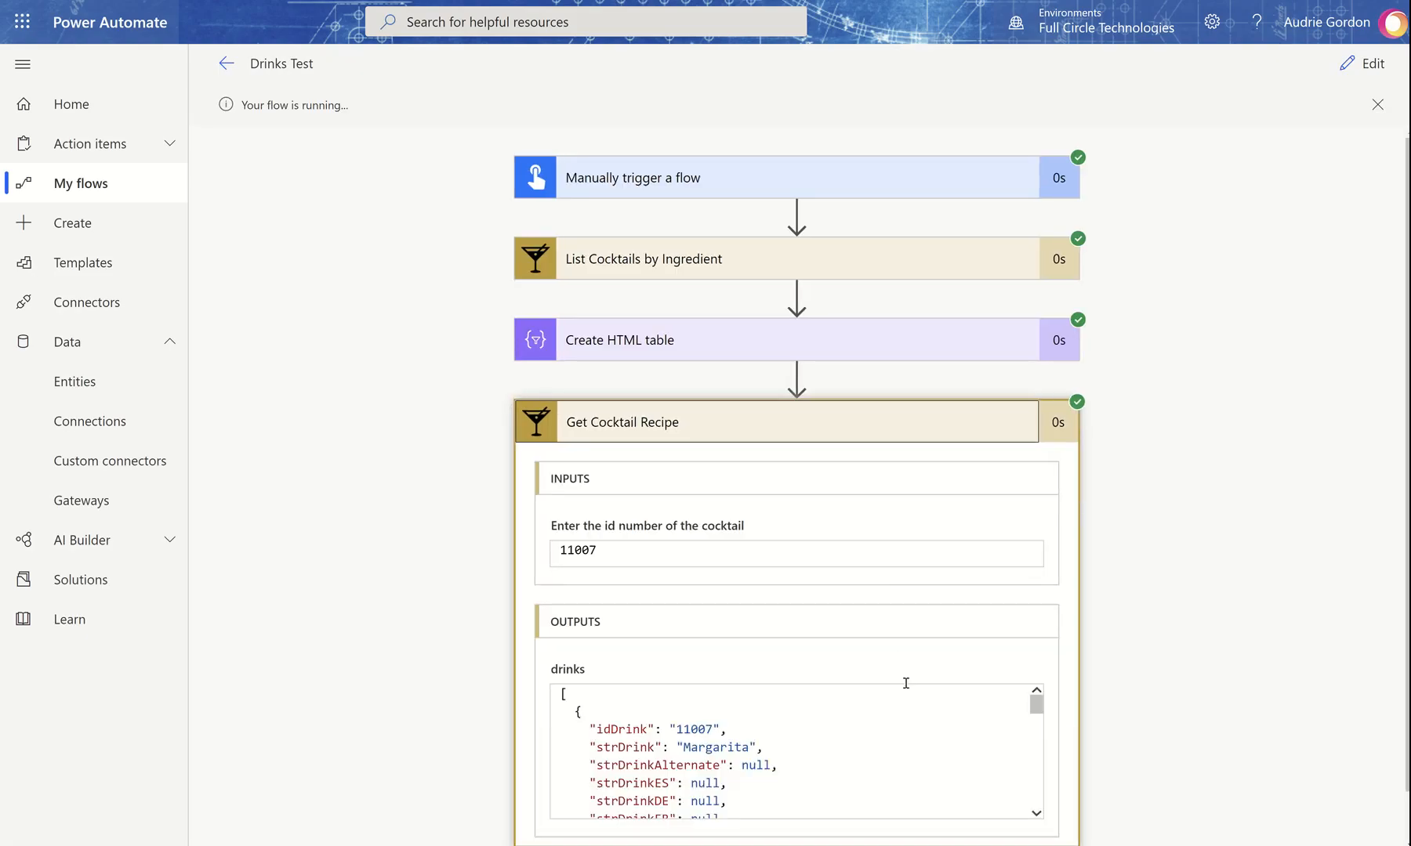
scroll(897, 714, down, 1)
scroll(903, 728, down, 9)
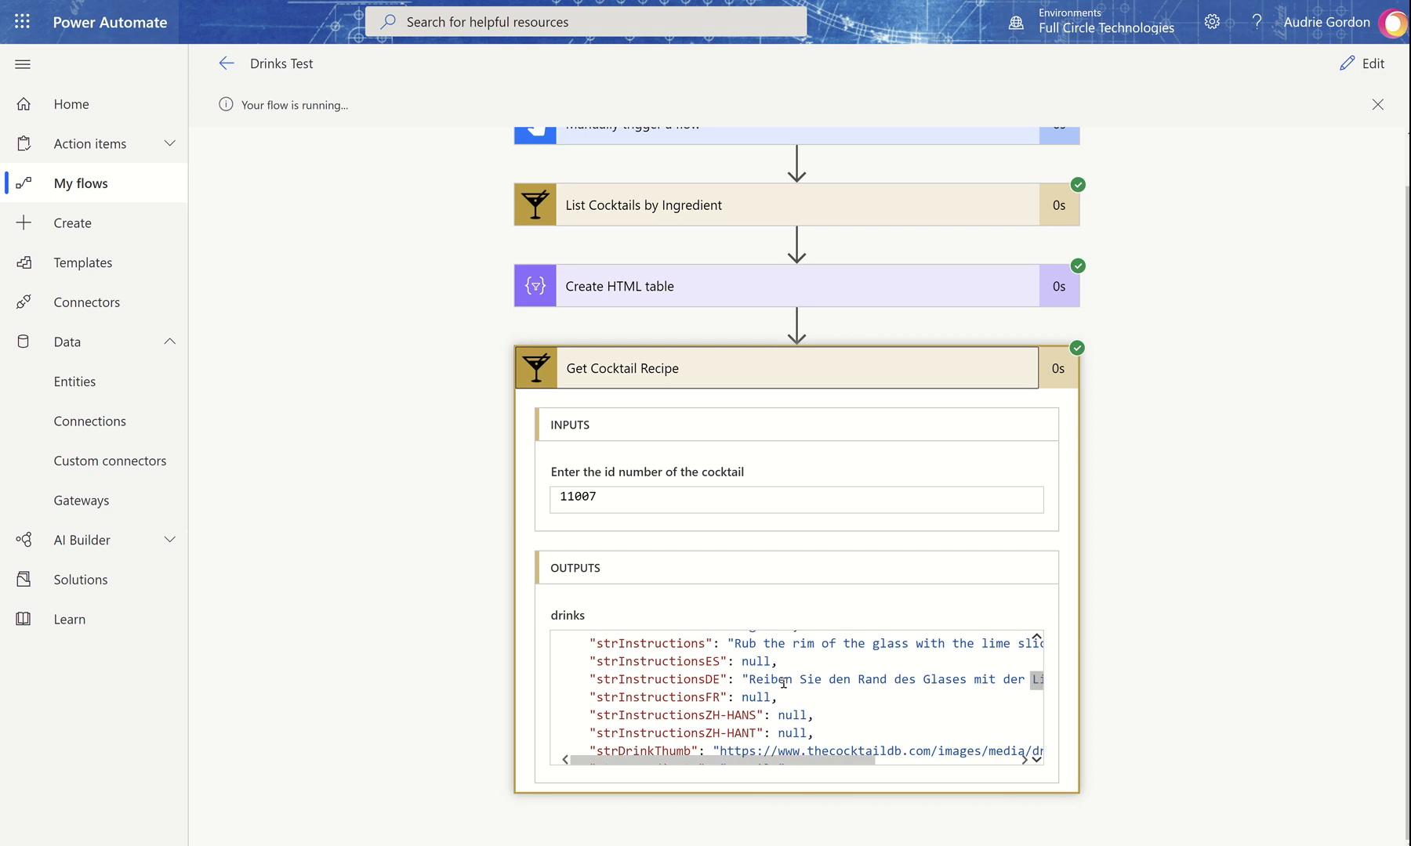
Step: Return to editing the flow and add a Data Operations Compose action after Get Cocktail Recipe
click(1364, 63)
click(752, 498)
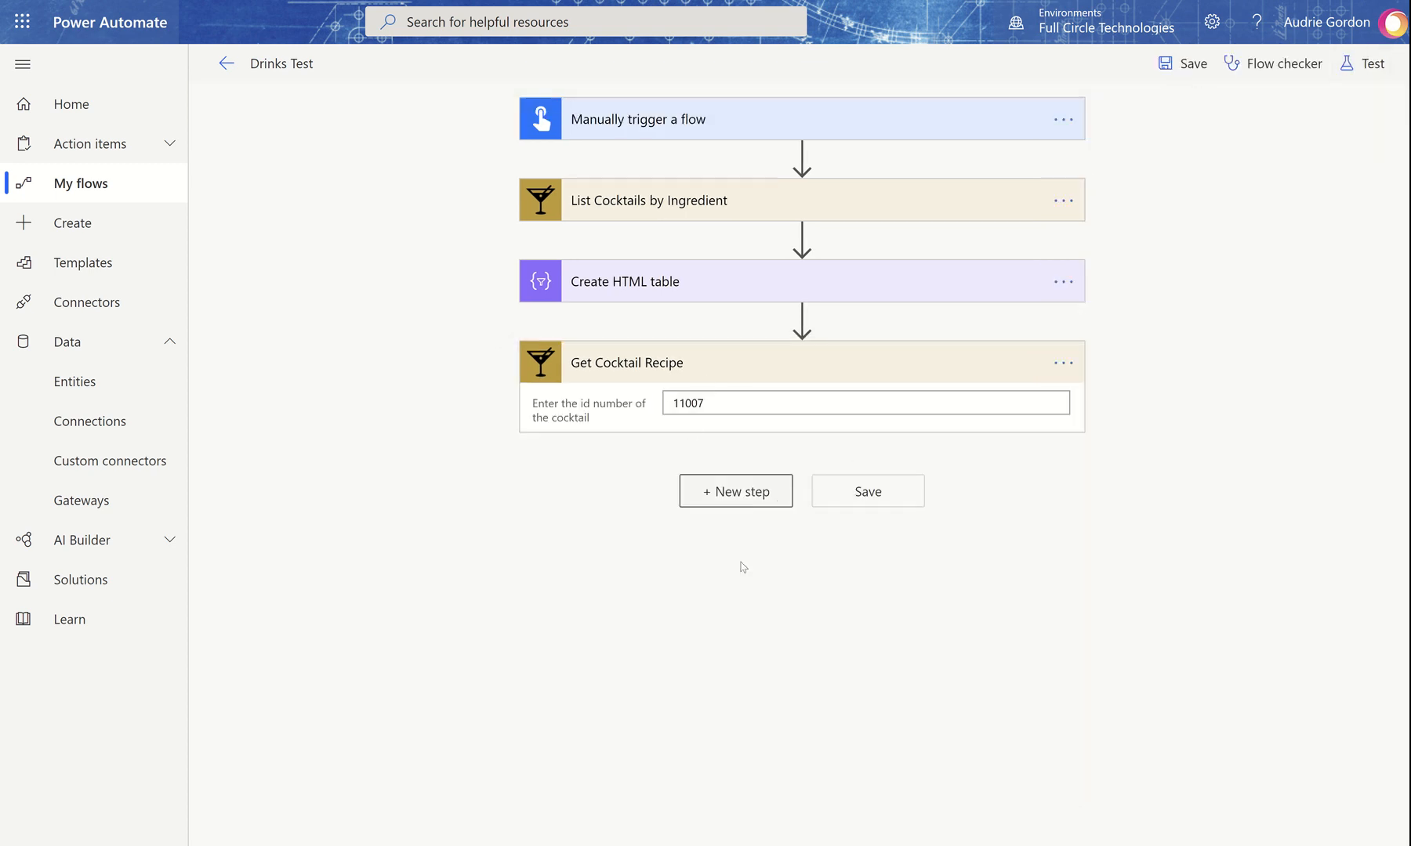
text(compose)
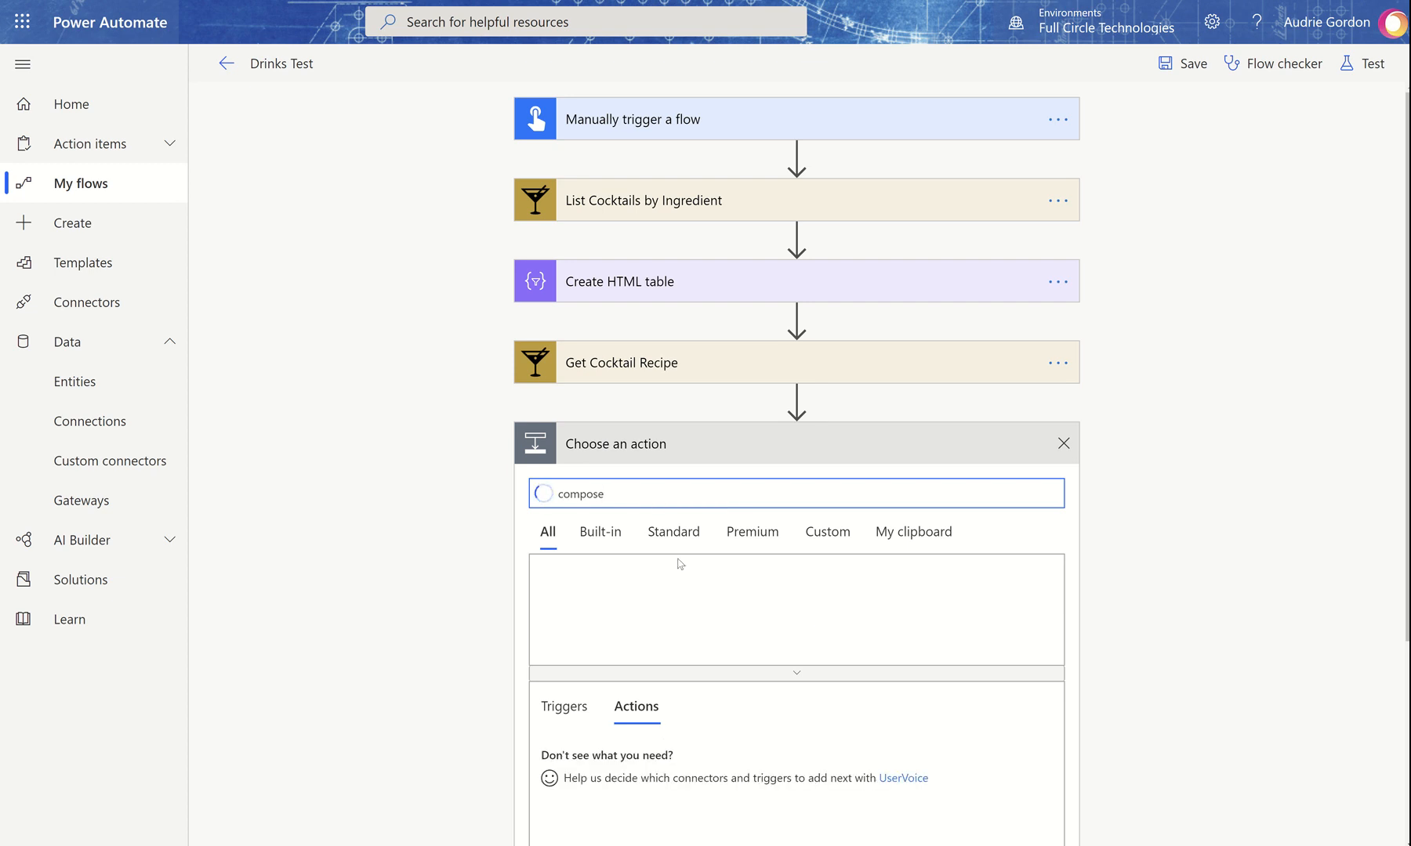
scroll(684, 598, down, 1)
scroll(685, 598, down, 2)
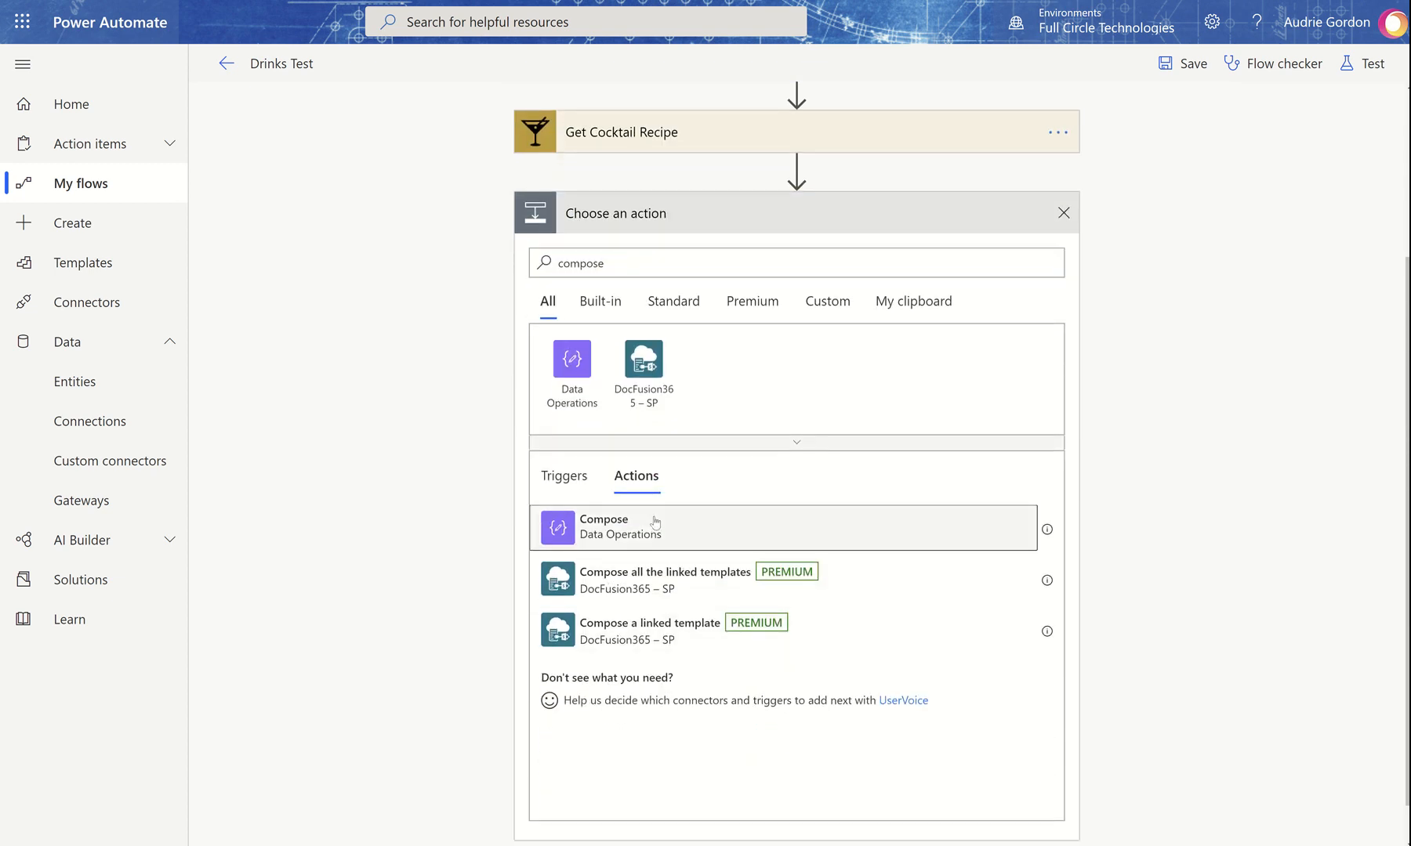
click(649, 521)
Step: Set the Compose action's inputs to the strInstructions dynamic value from Get Cocktail Recipe
click(710, 476)
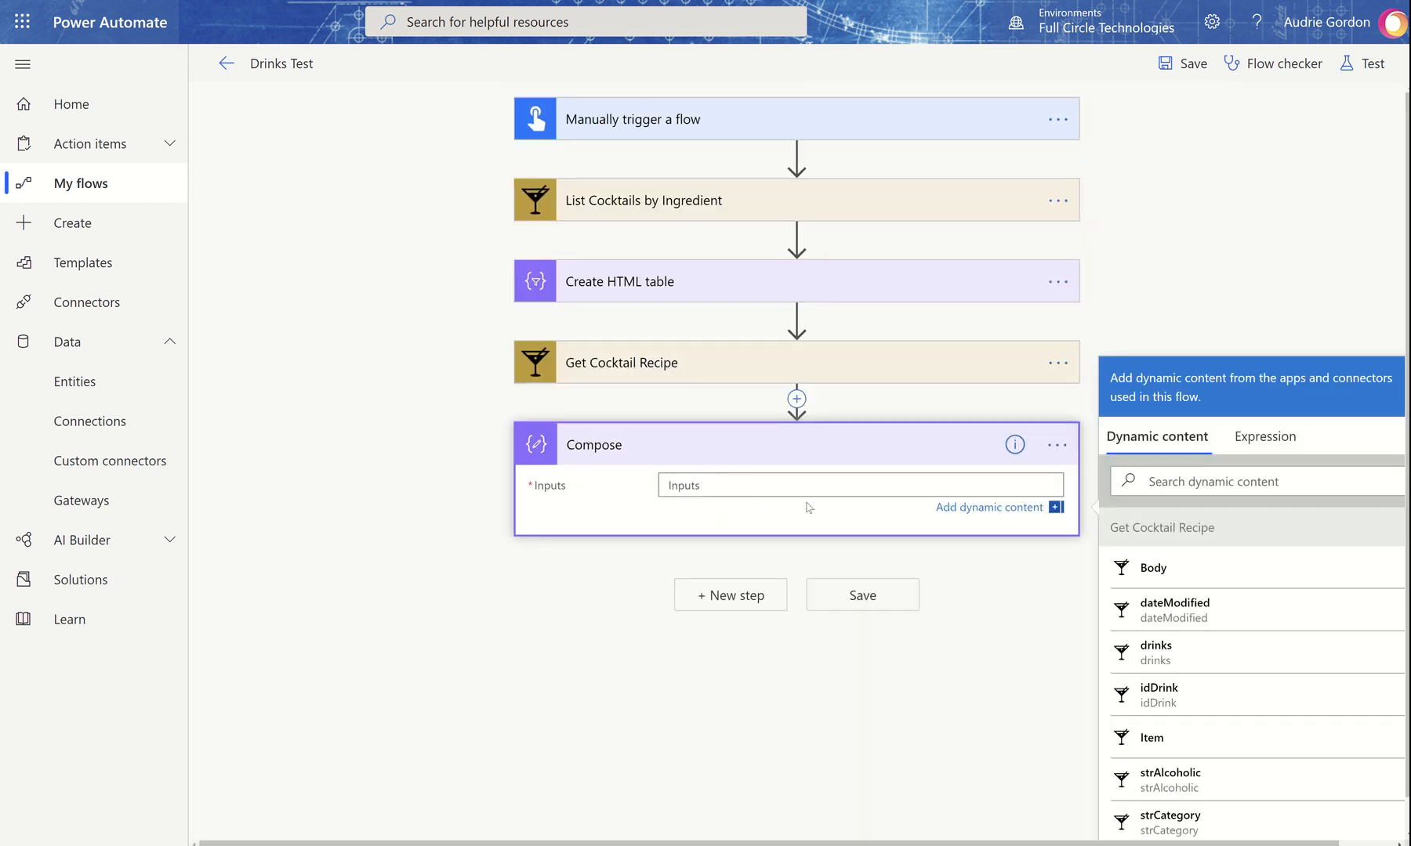
scroll(1253, 729, down, 2)
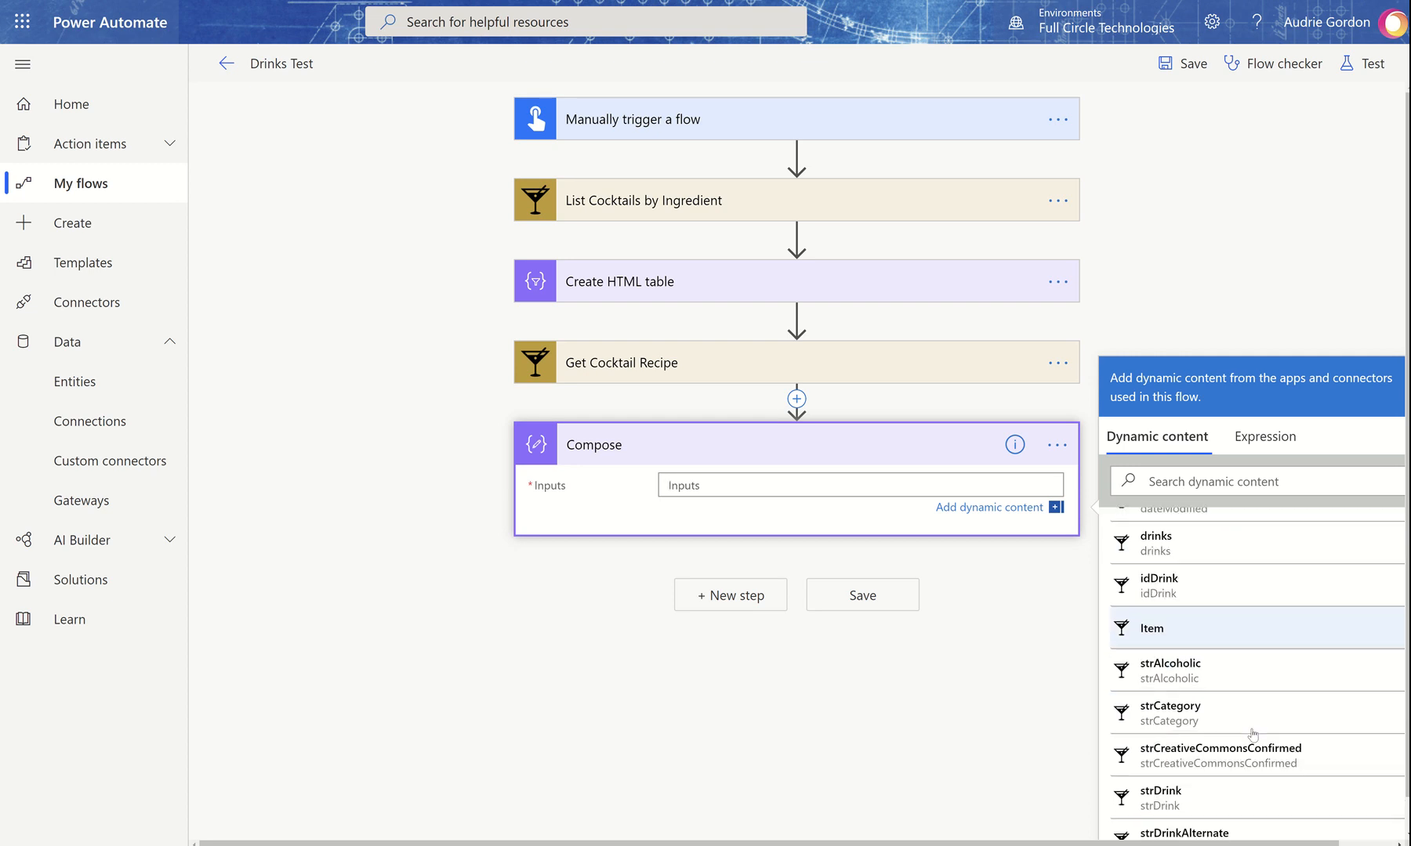
scroll(1253, 734, up, 2)
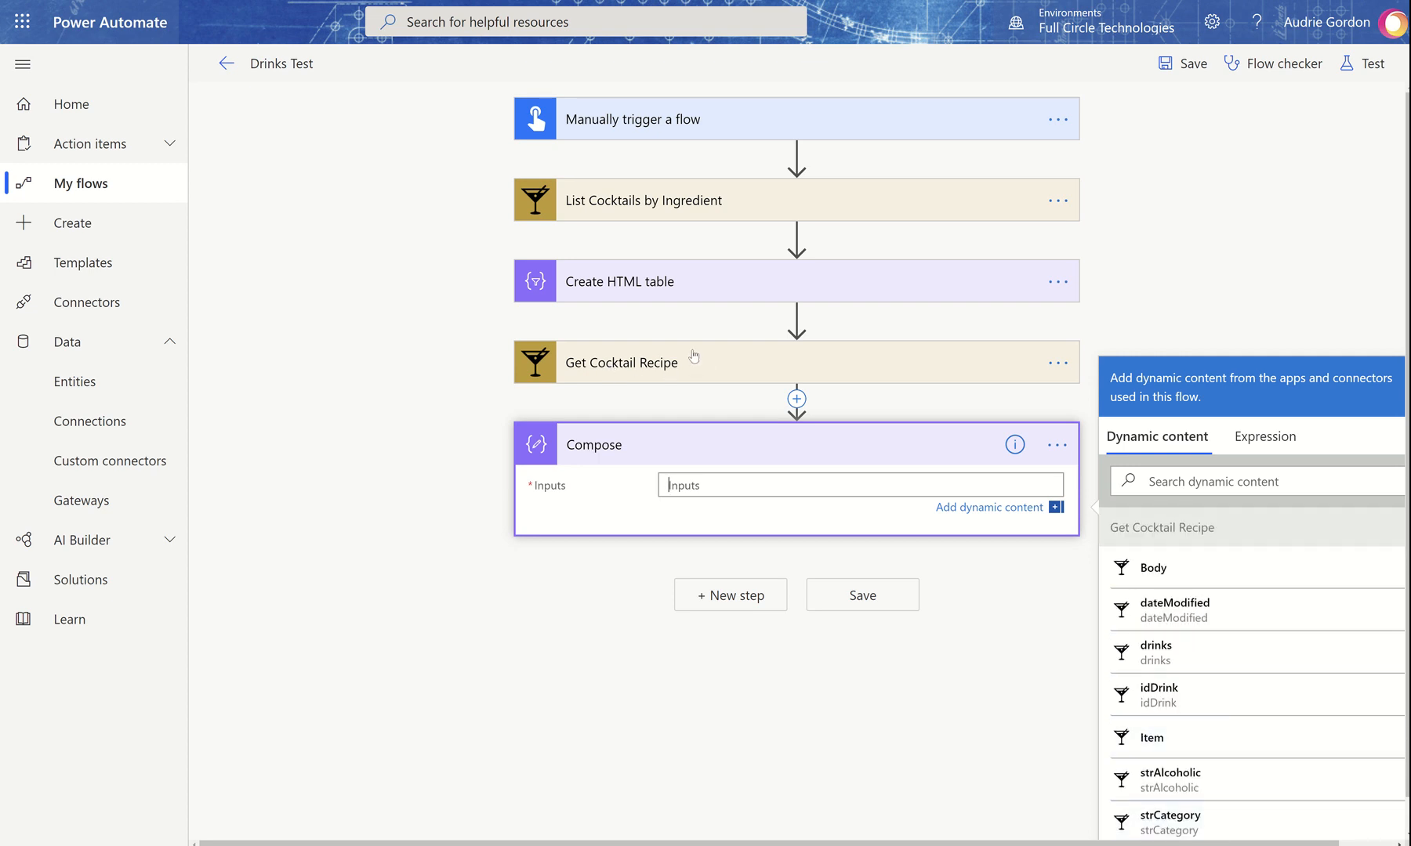
scroll(1243, 633, down, 2)
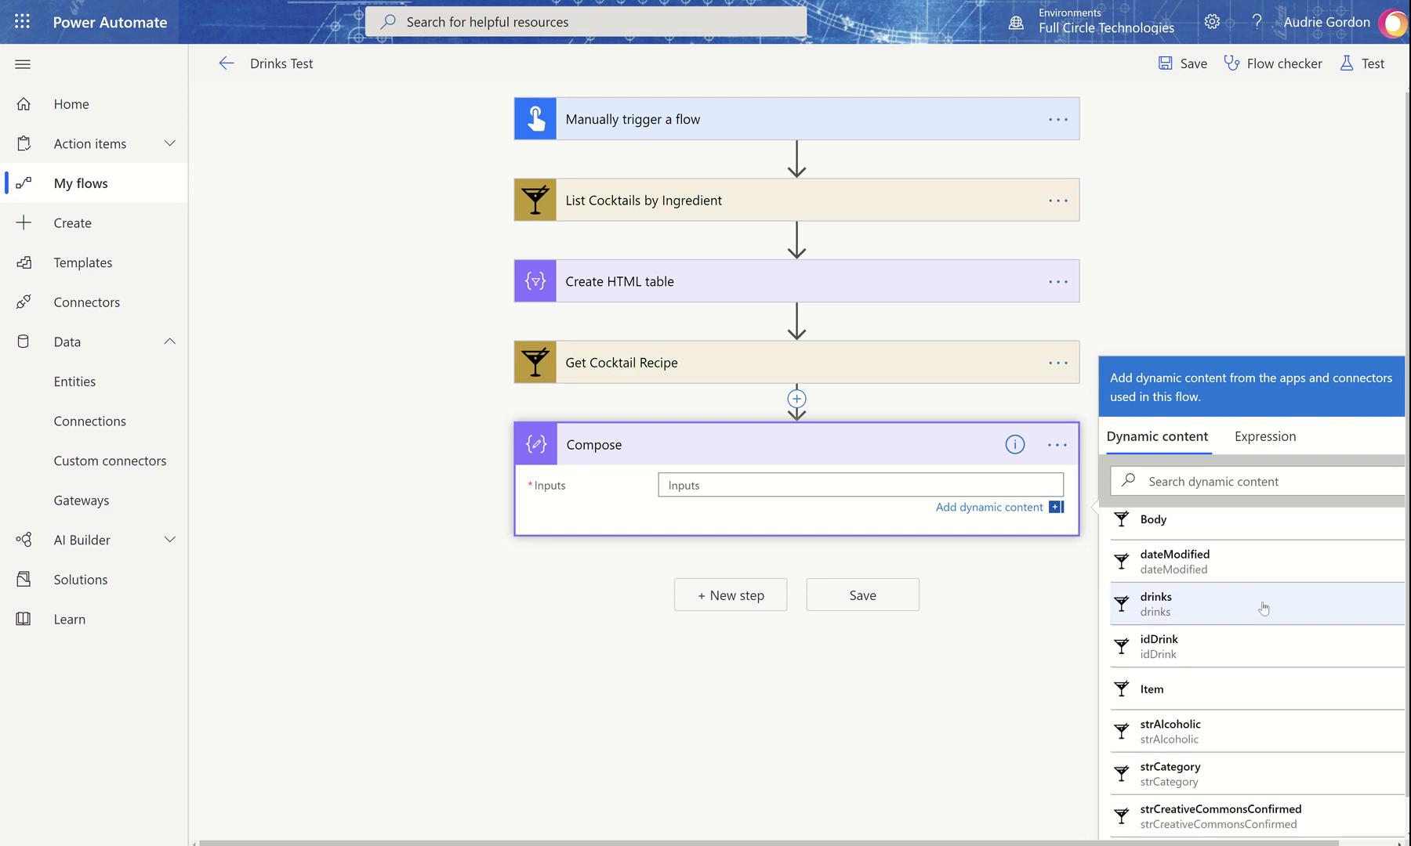
scroll(1222, 615, up, 2)
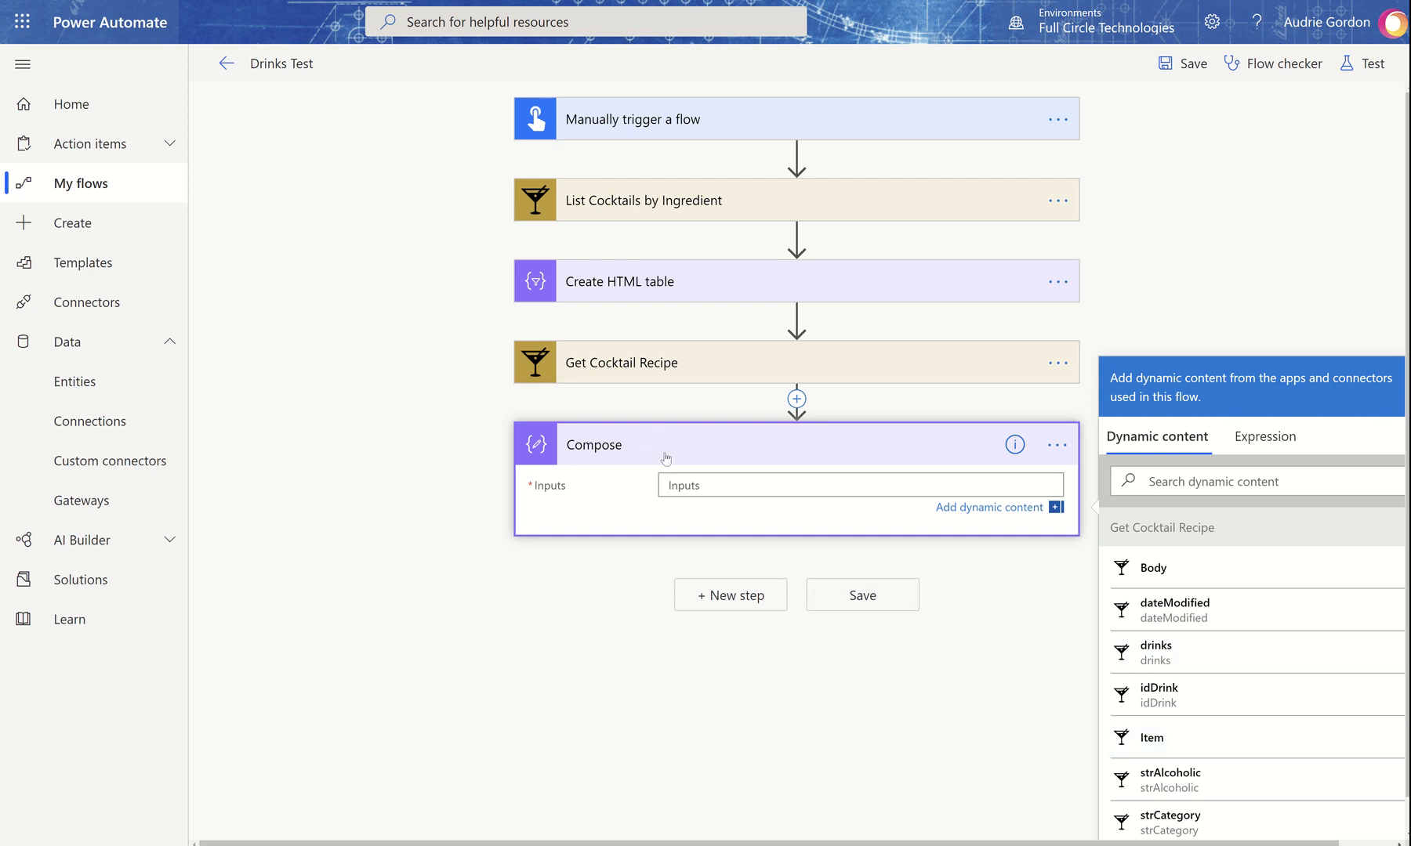
scroll(1211, 682, down, 2)
scroll(1212, 686, down, 4)
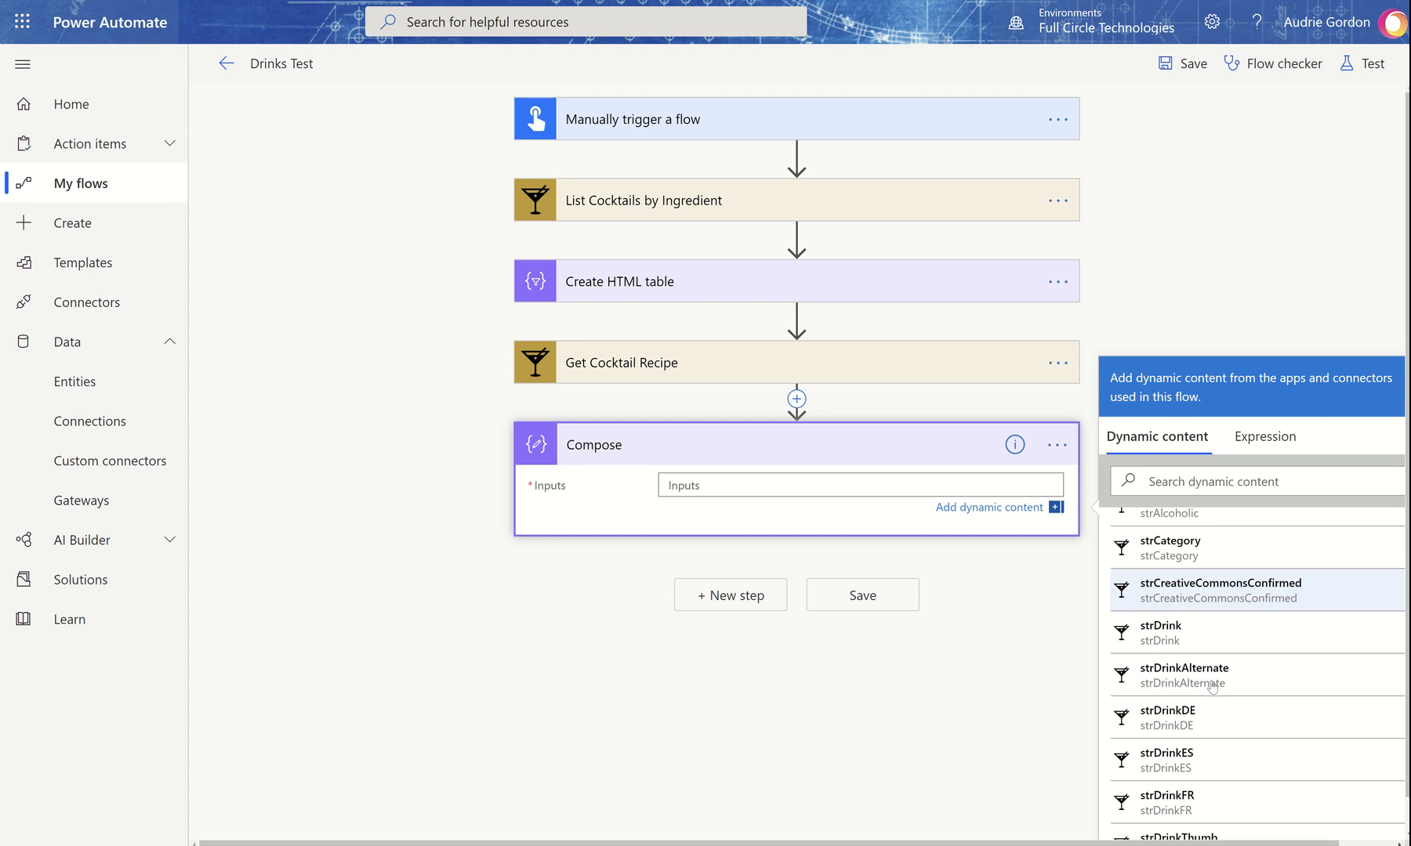
scroll(1212, 686, down, 7)
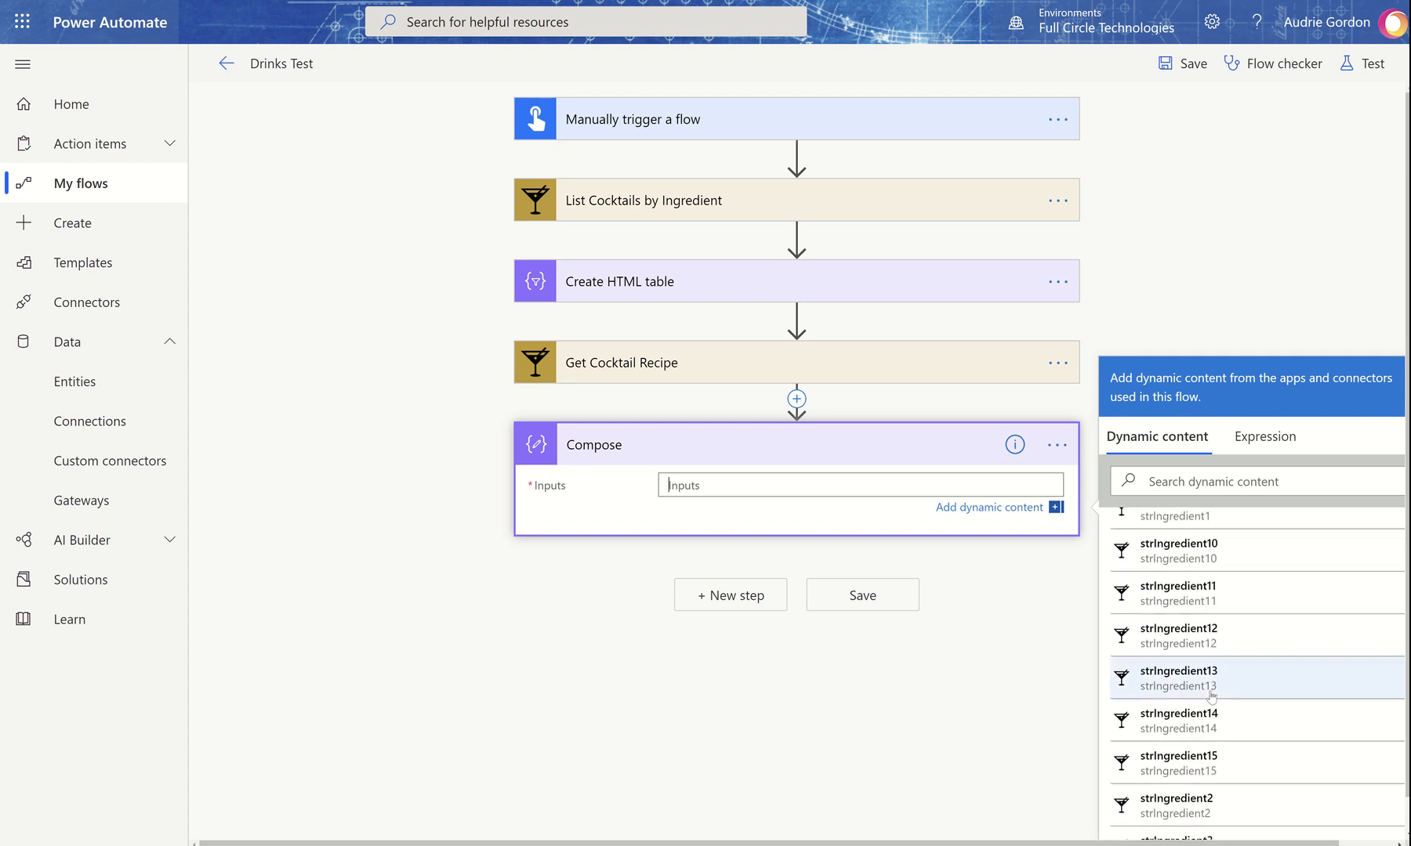
scroll(1211, 696, down, 4)
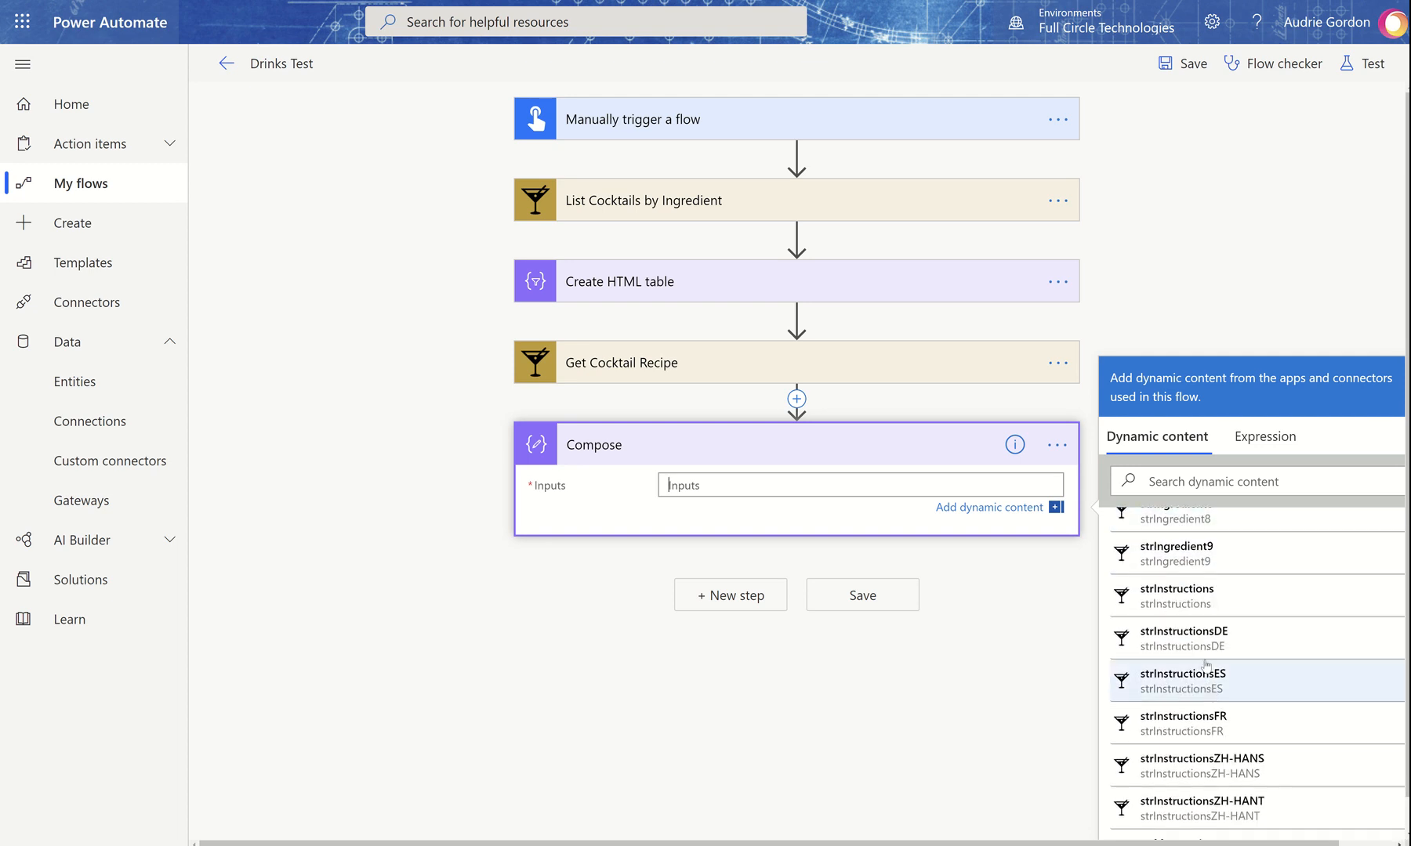
click(1188, 597)
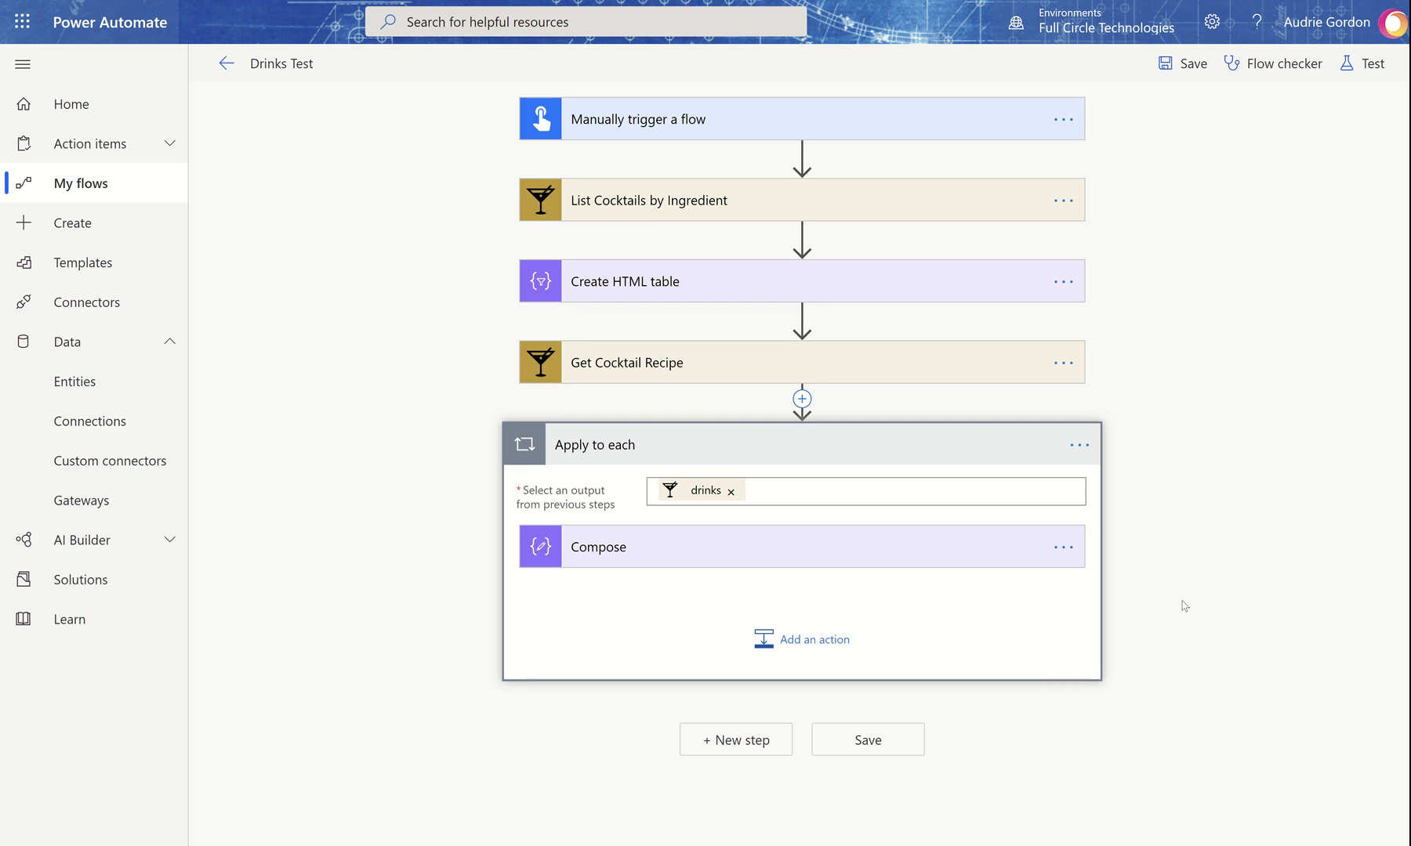
Step: Save the flow and test it with the new Compose action by performing the trigger action manually
click(1182, 63)
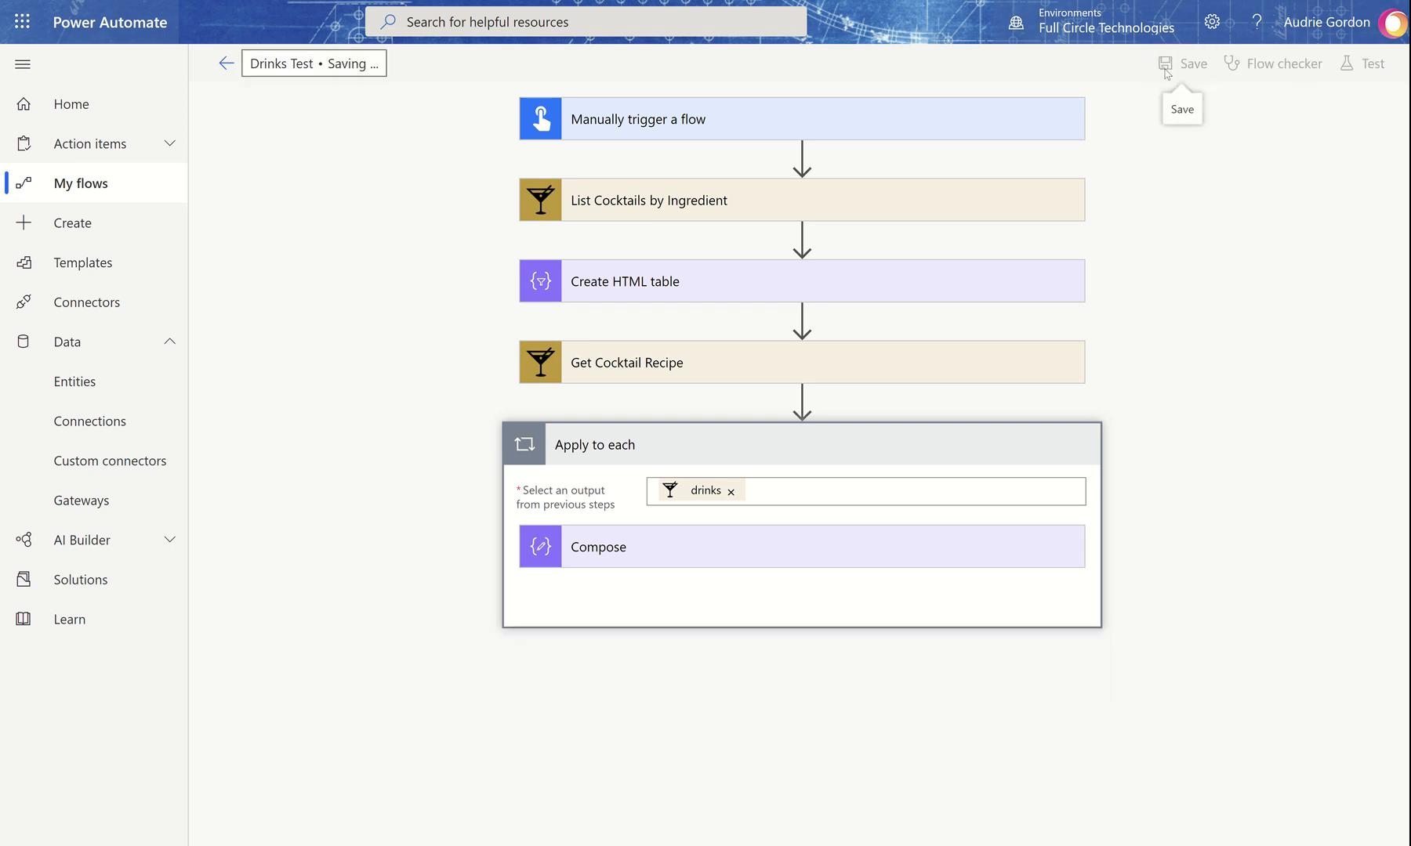
click(1373, 63)
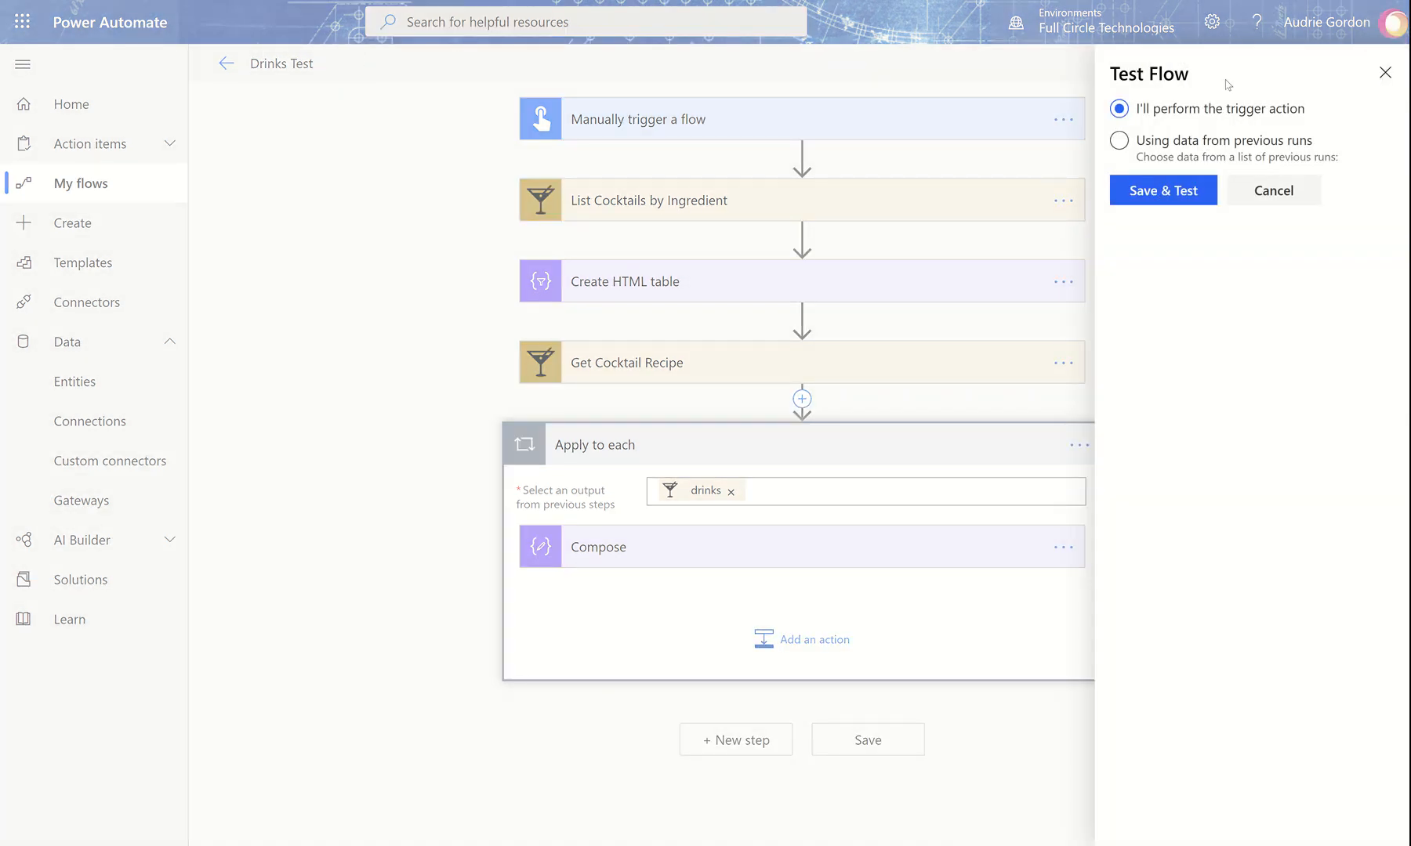
click(1190, 193)
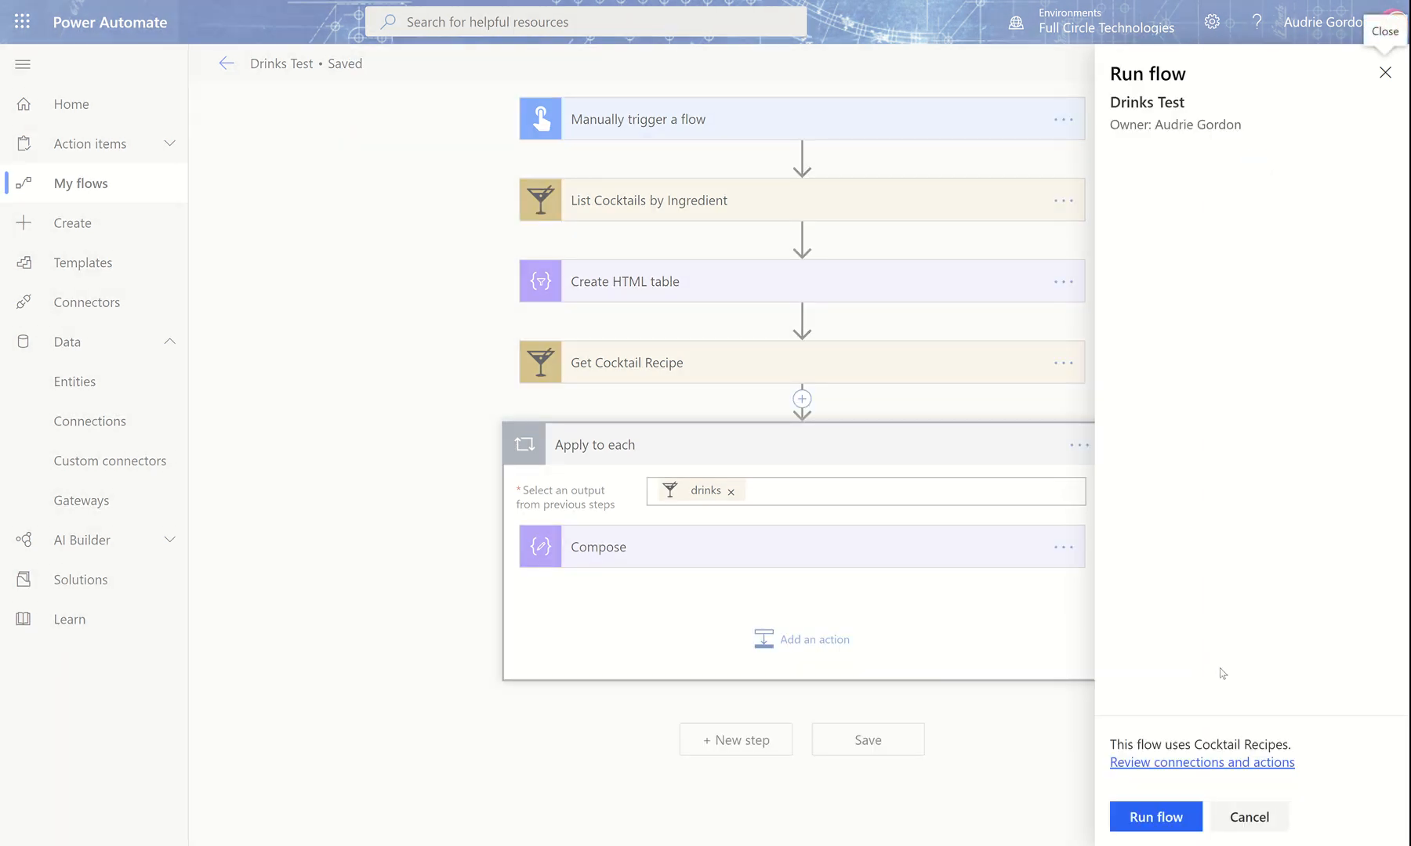
click(1173, 818)
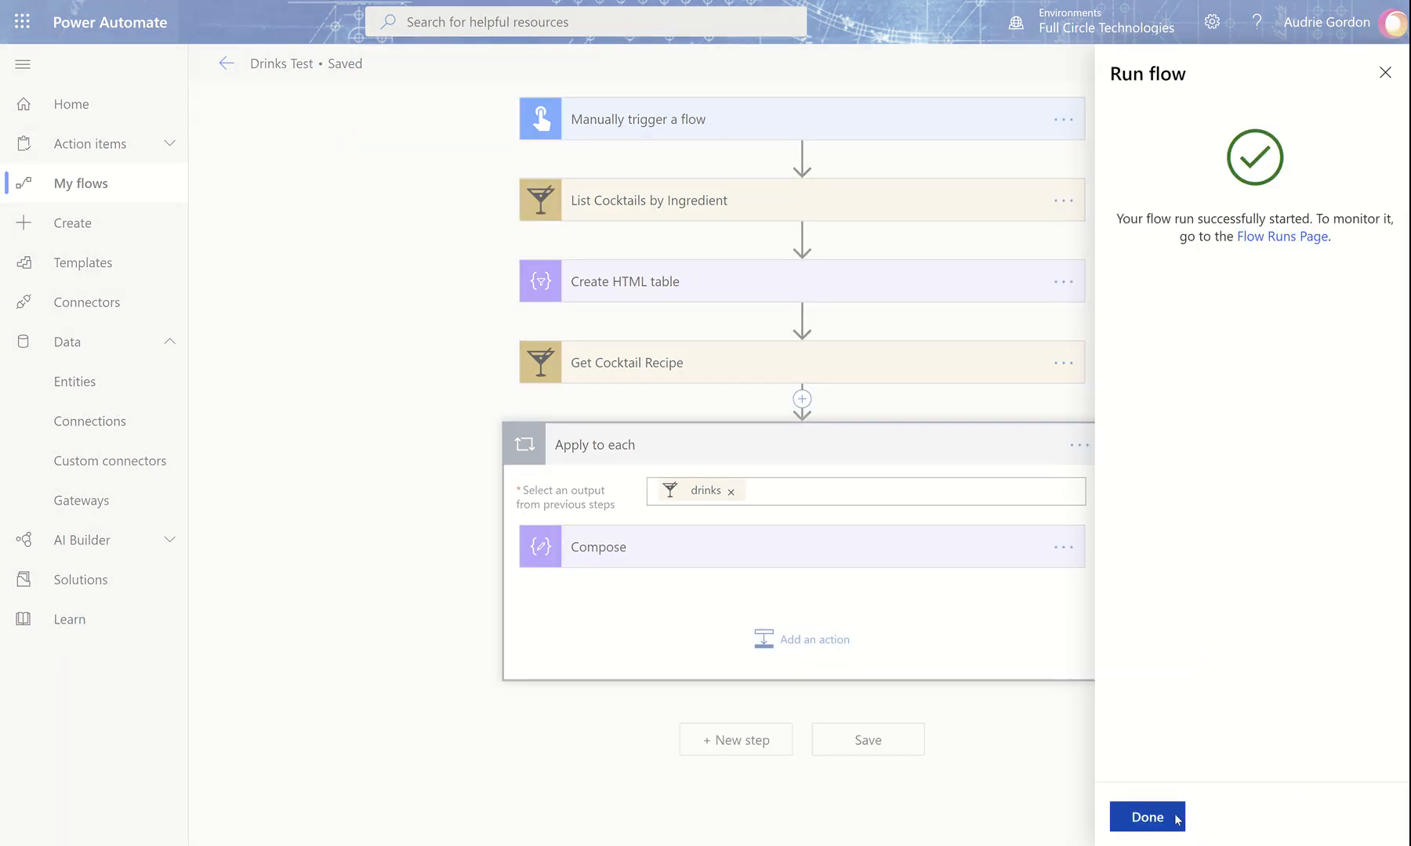
click(1173, 817)
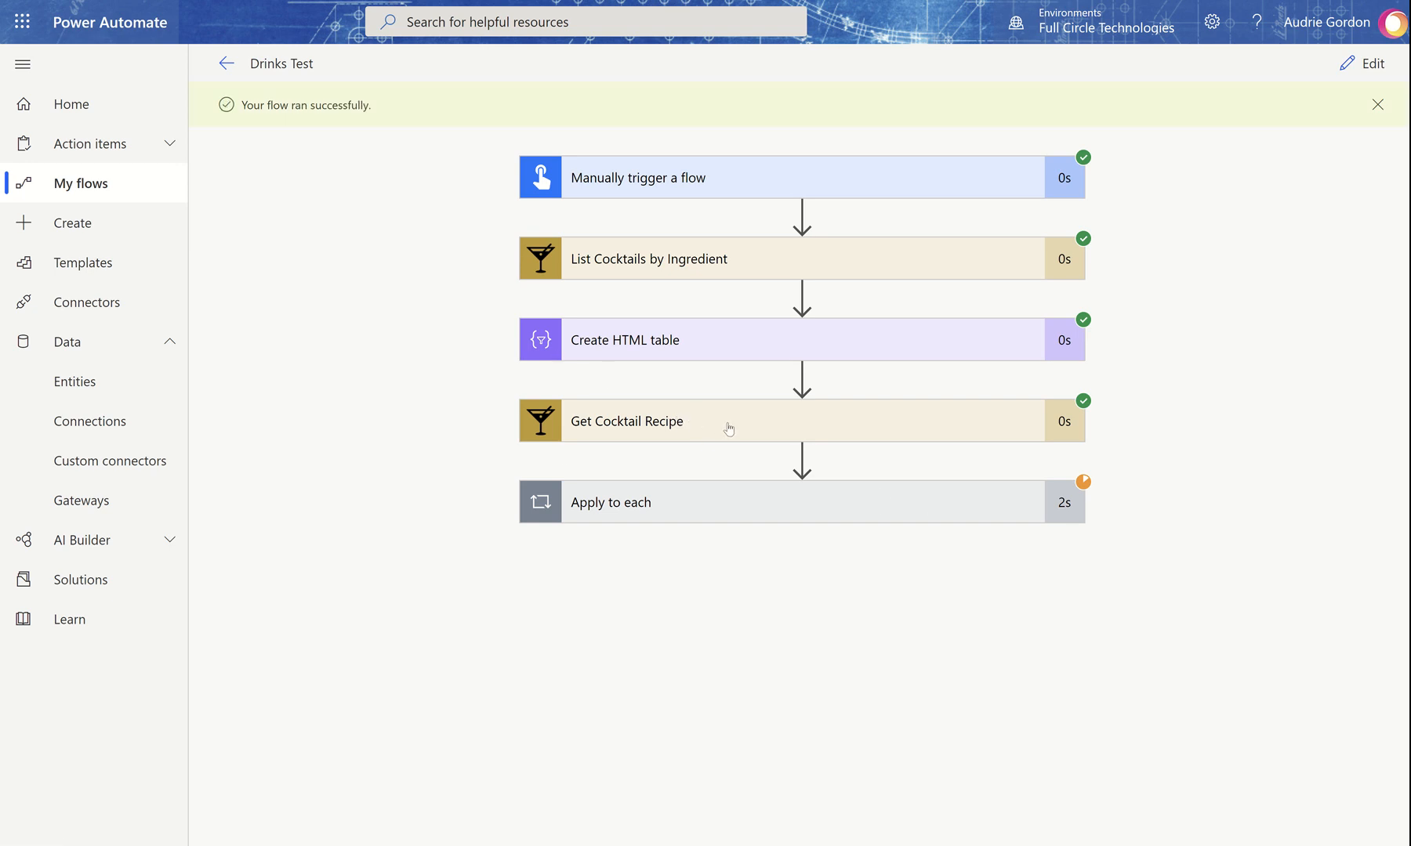
Step: Examine the Compose action's inputs and outputs inside the Apply to each loop of the run
click(716, 514)
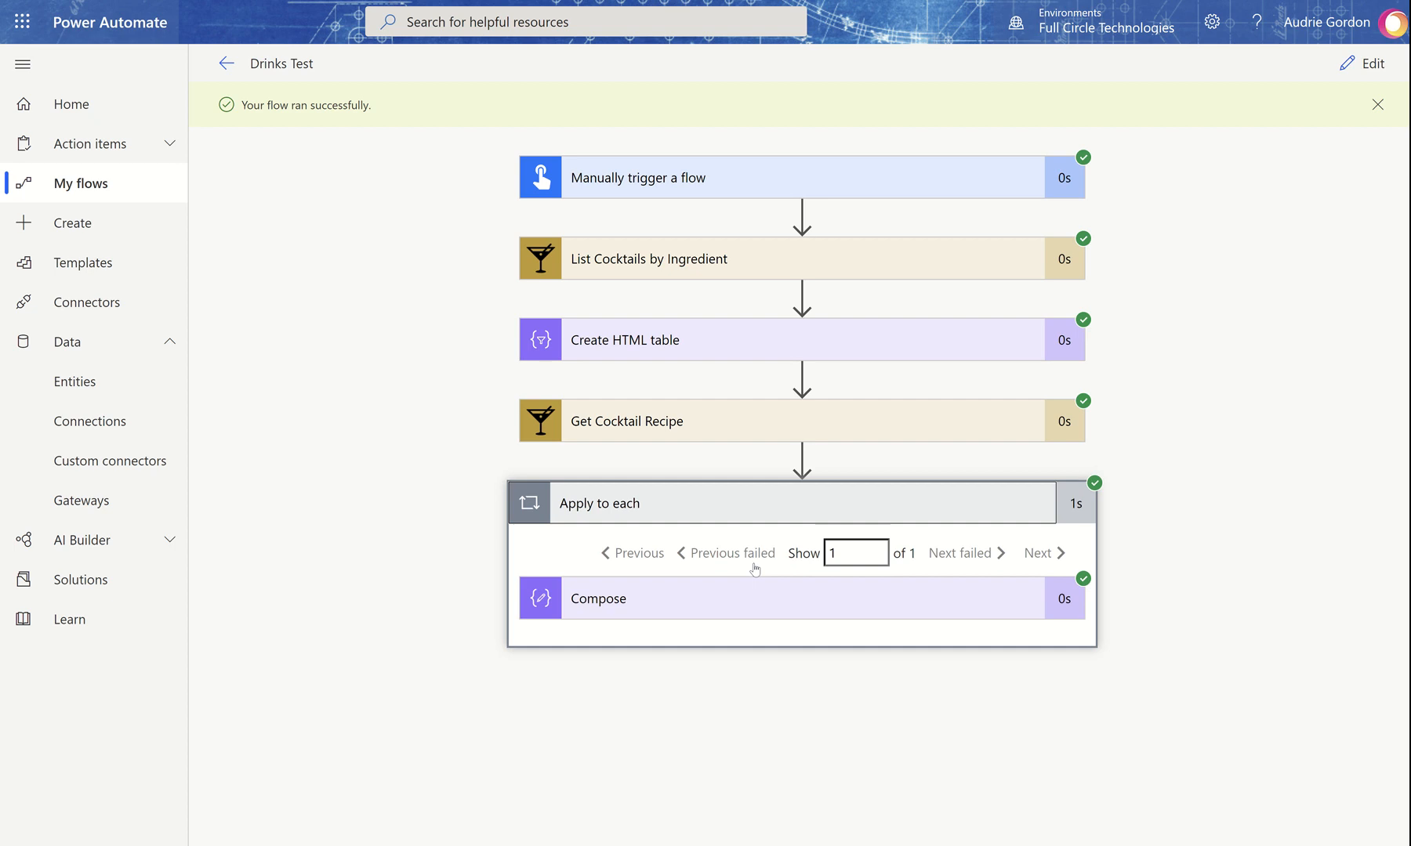
click(852, 603)
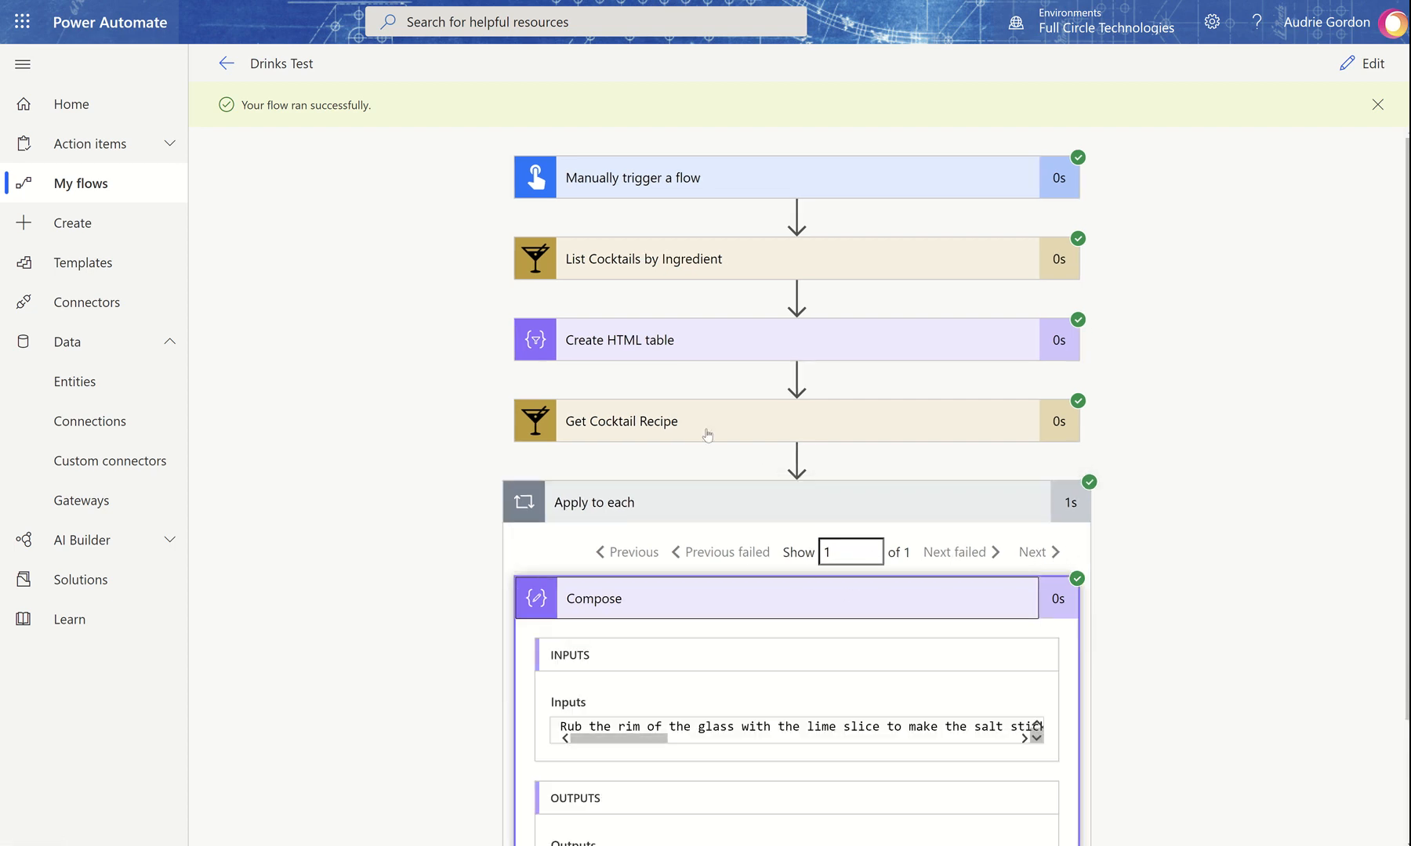
scroll(886, 479, down, 2)
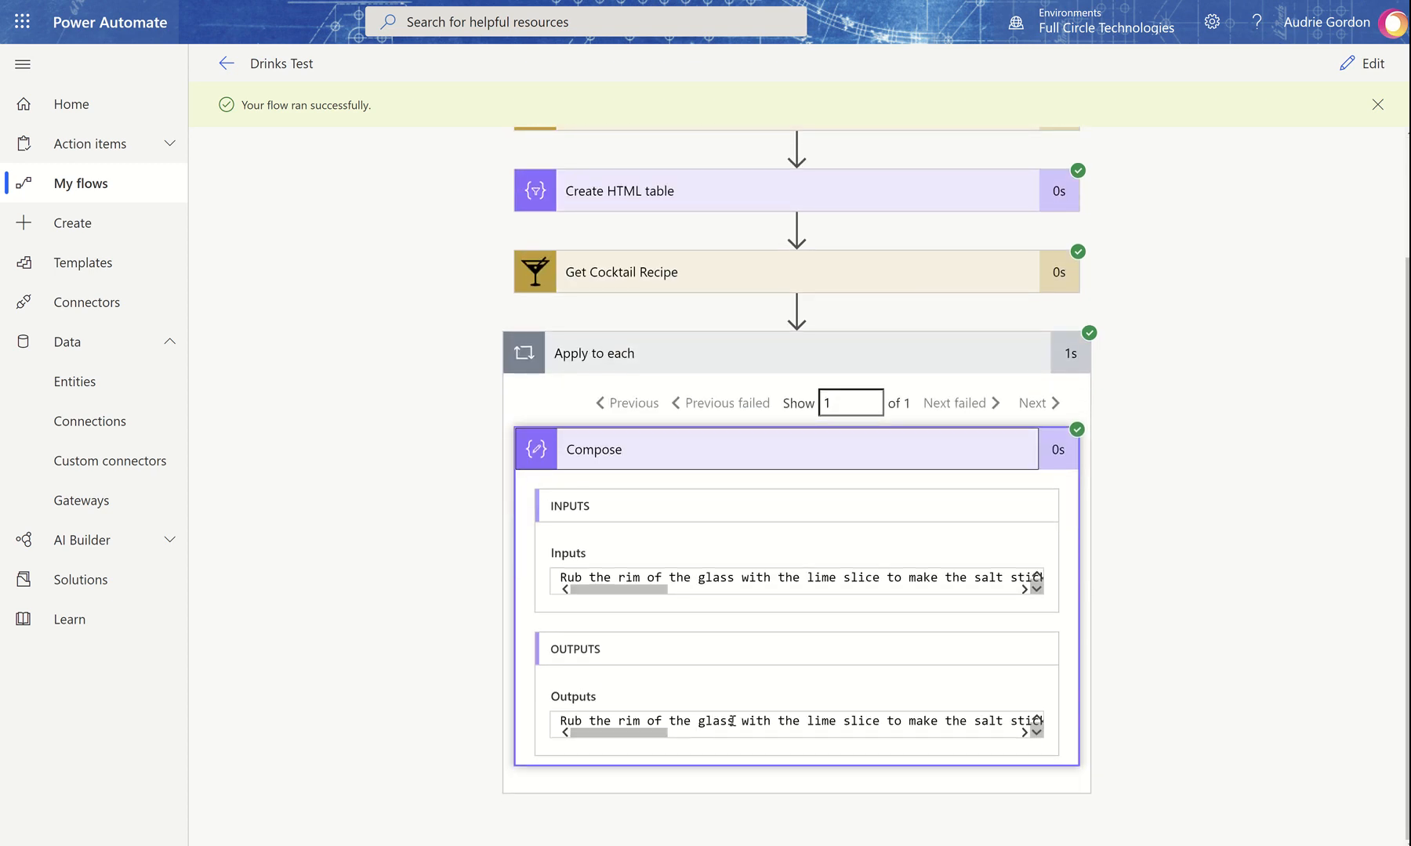
click(788, 723)
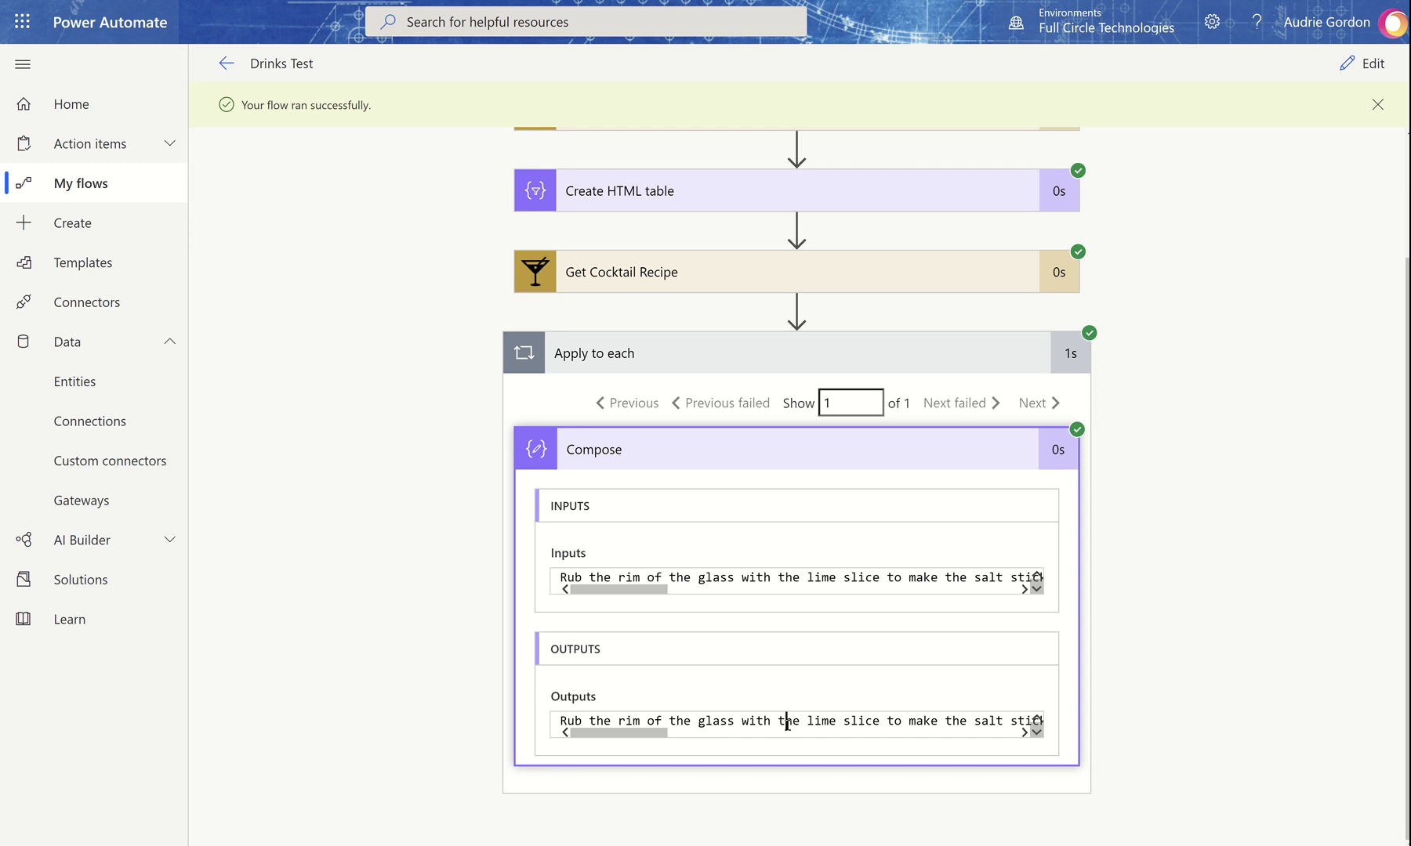
Step: Return to editing the flow and add a Microsoft Teams Post a message (V3) action after Apply to each
click(1354, 63)
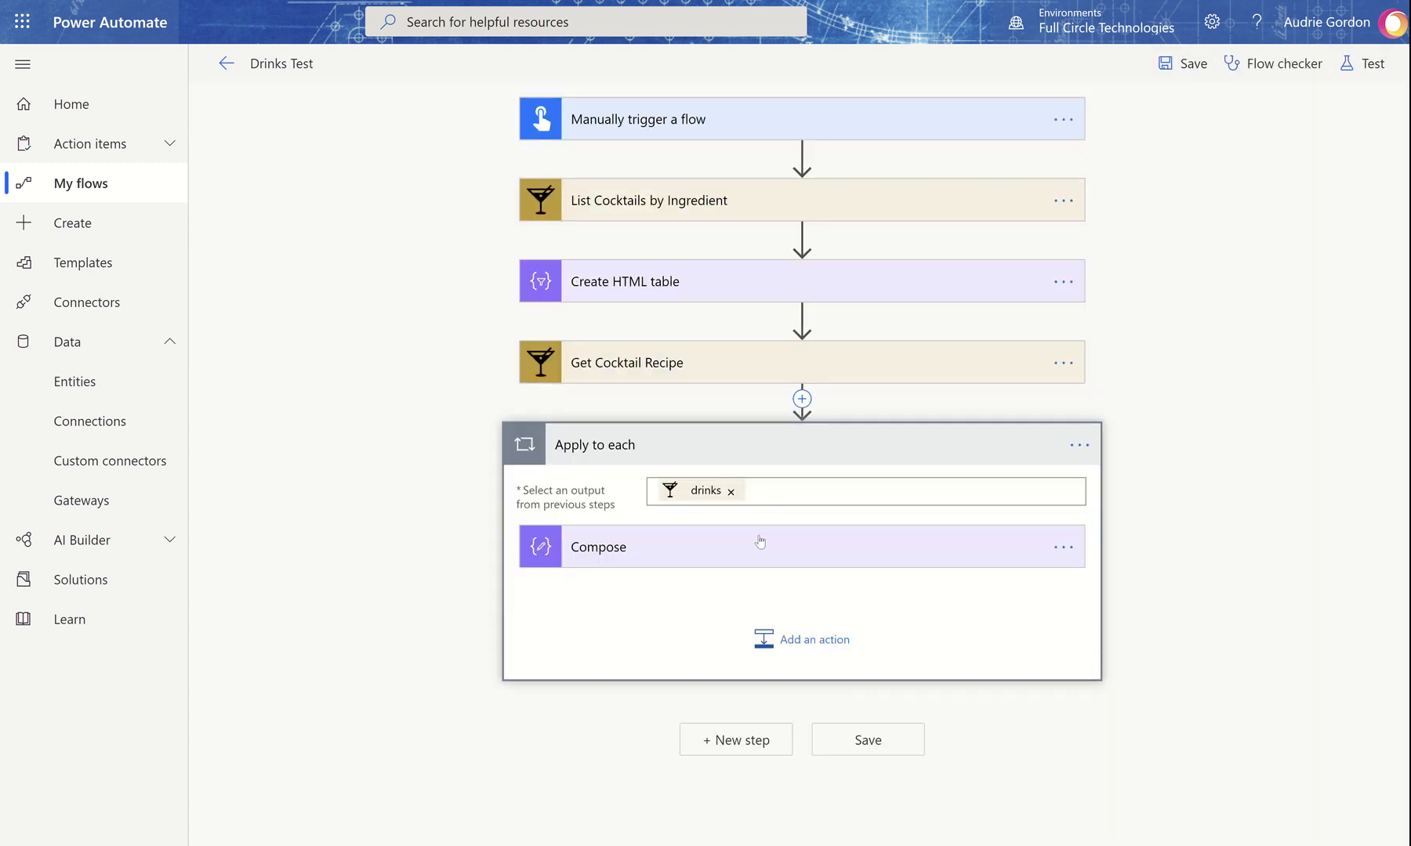
click(773, 738)
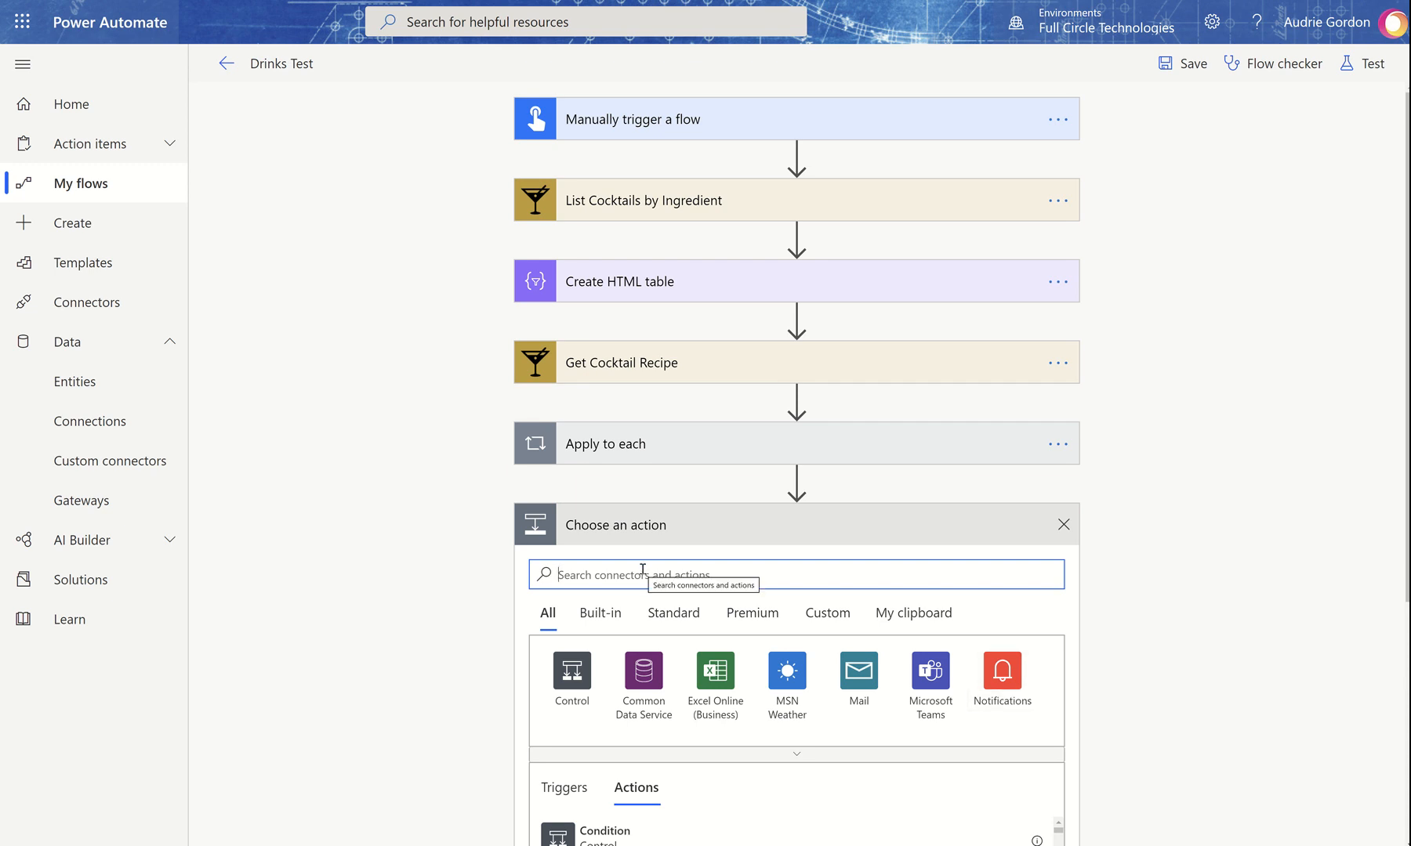
scroll(755, 582, down, 3)
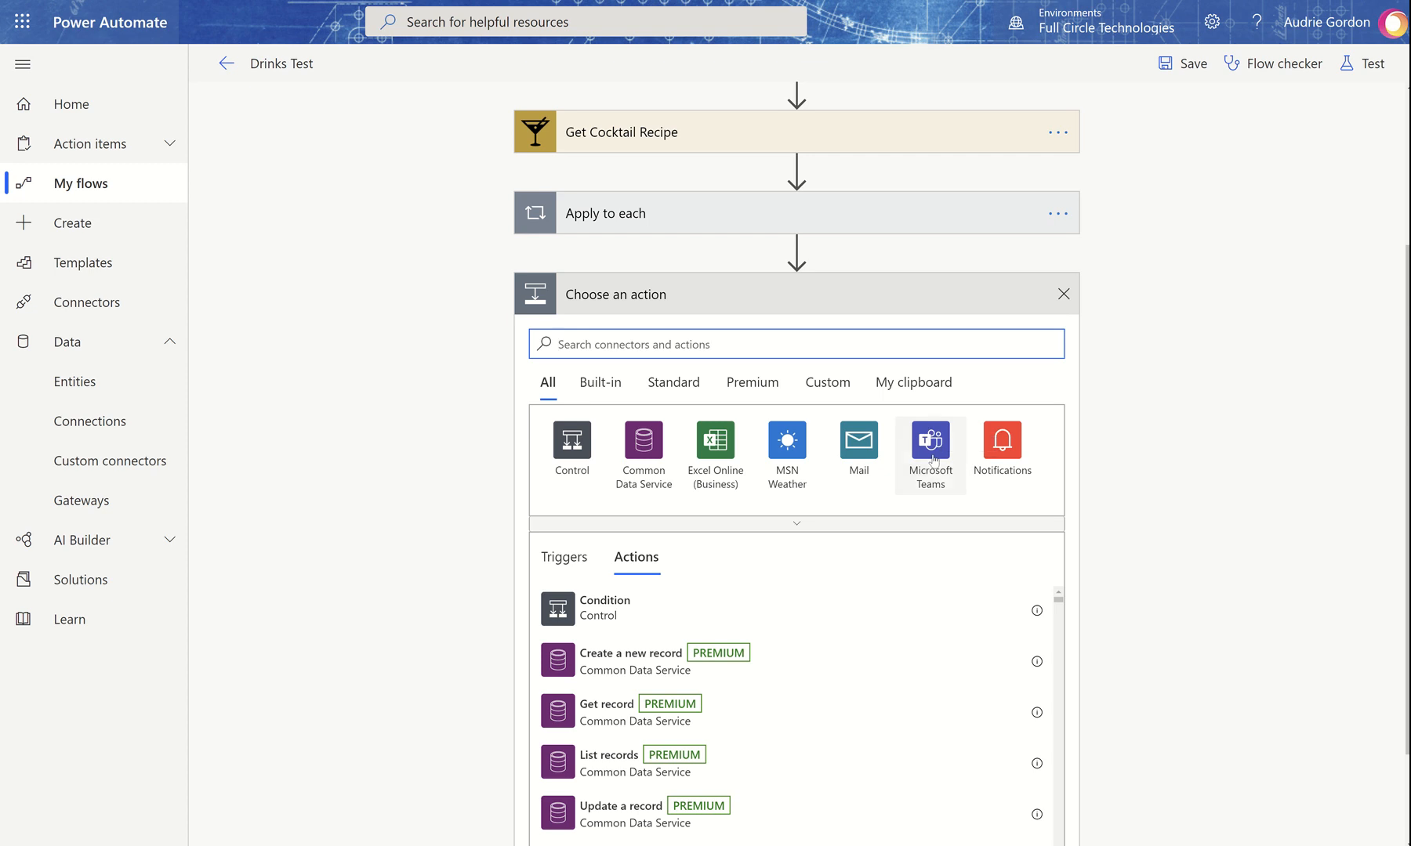
click(931, 447)
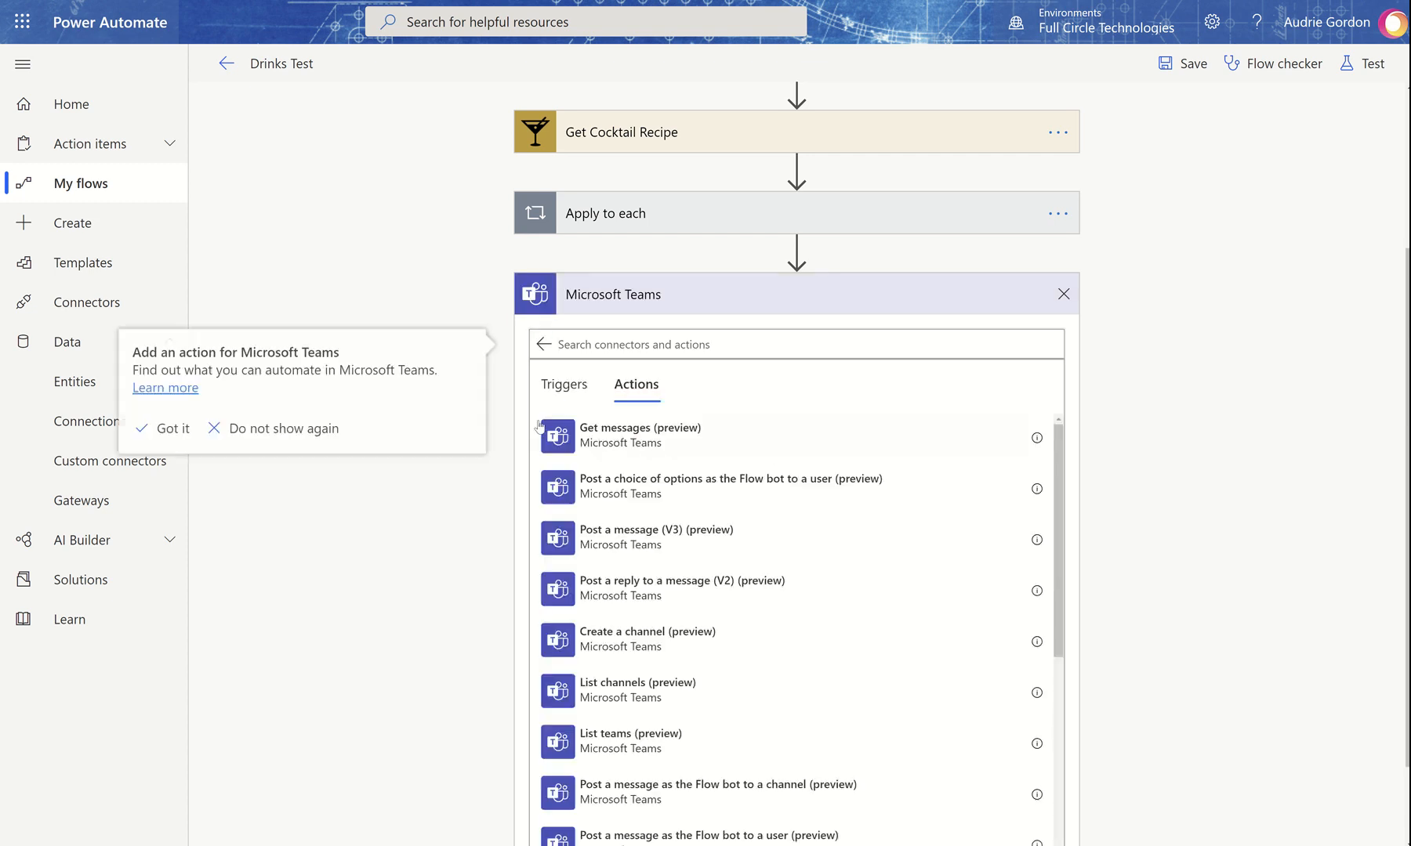
click(669, 540)
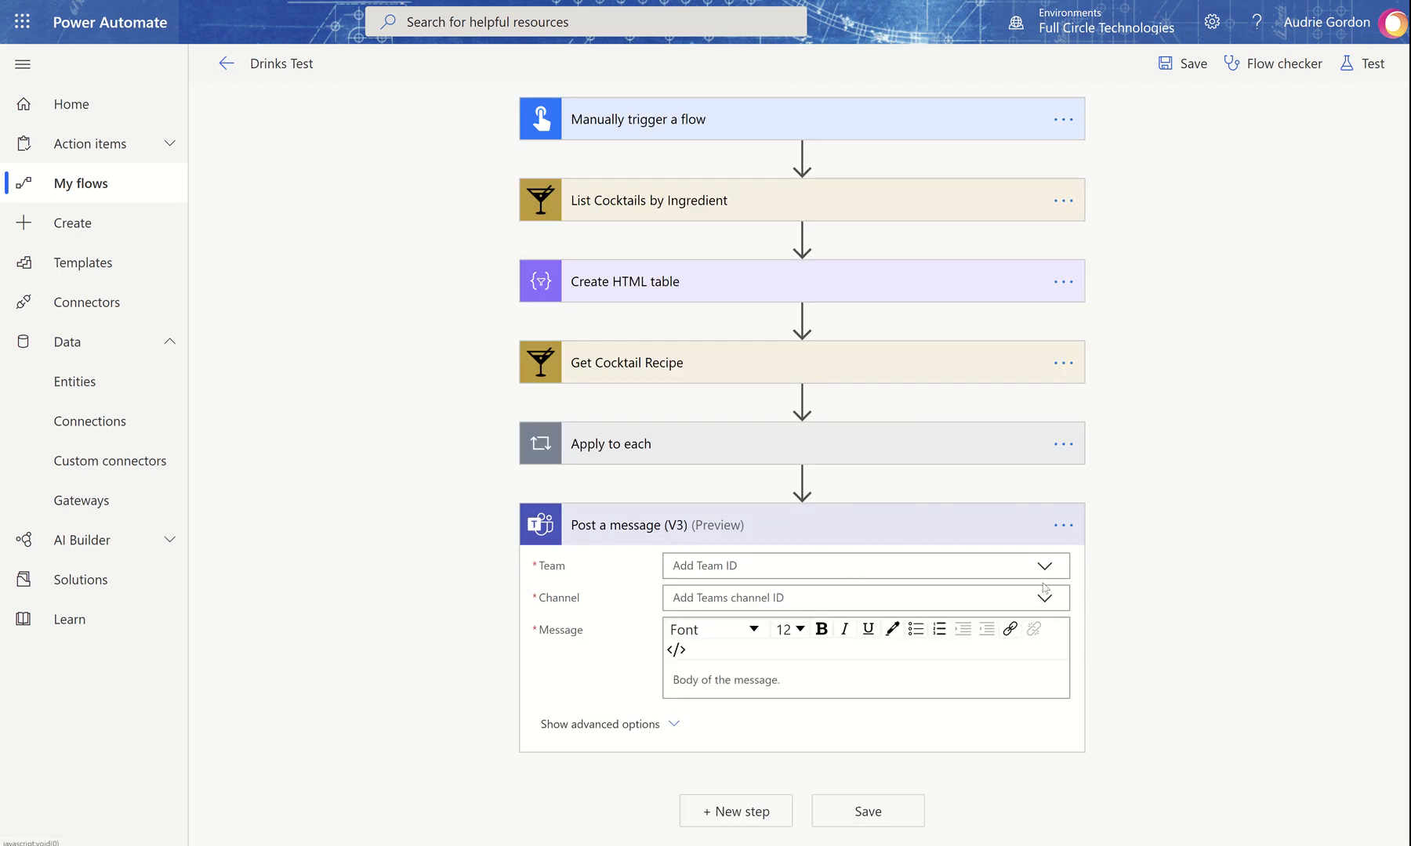
Step: Set the Teams message's team to Adaptive Cards and its channel to General
click(1044, 566)
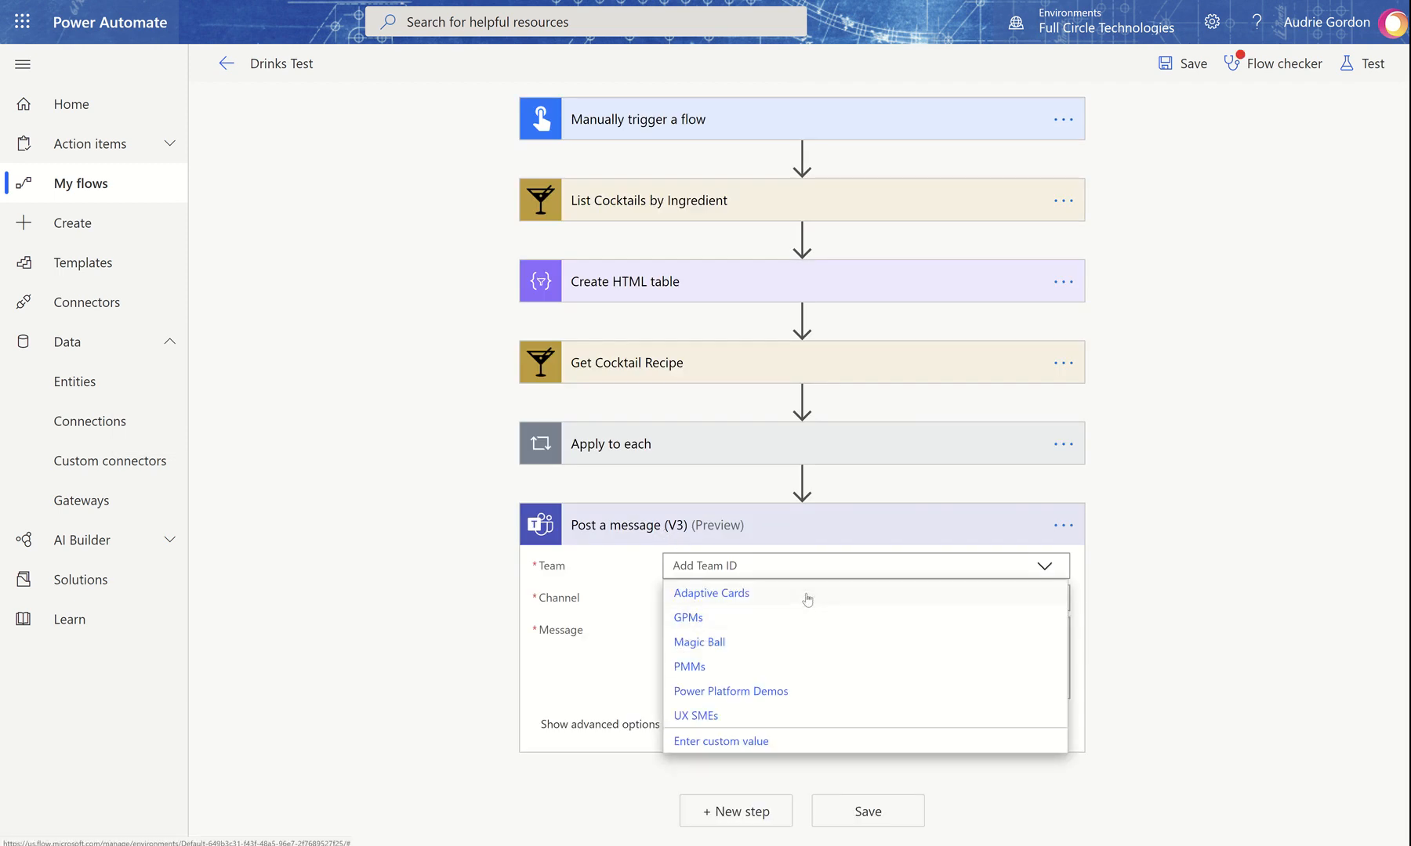
click(807, 597)
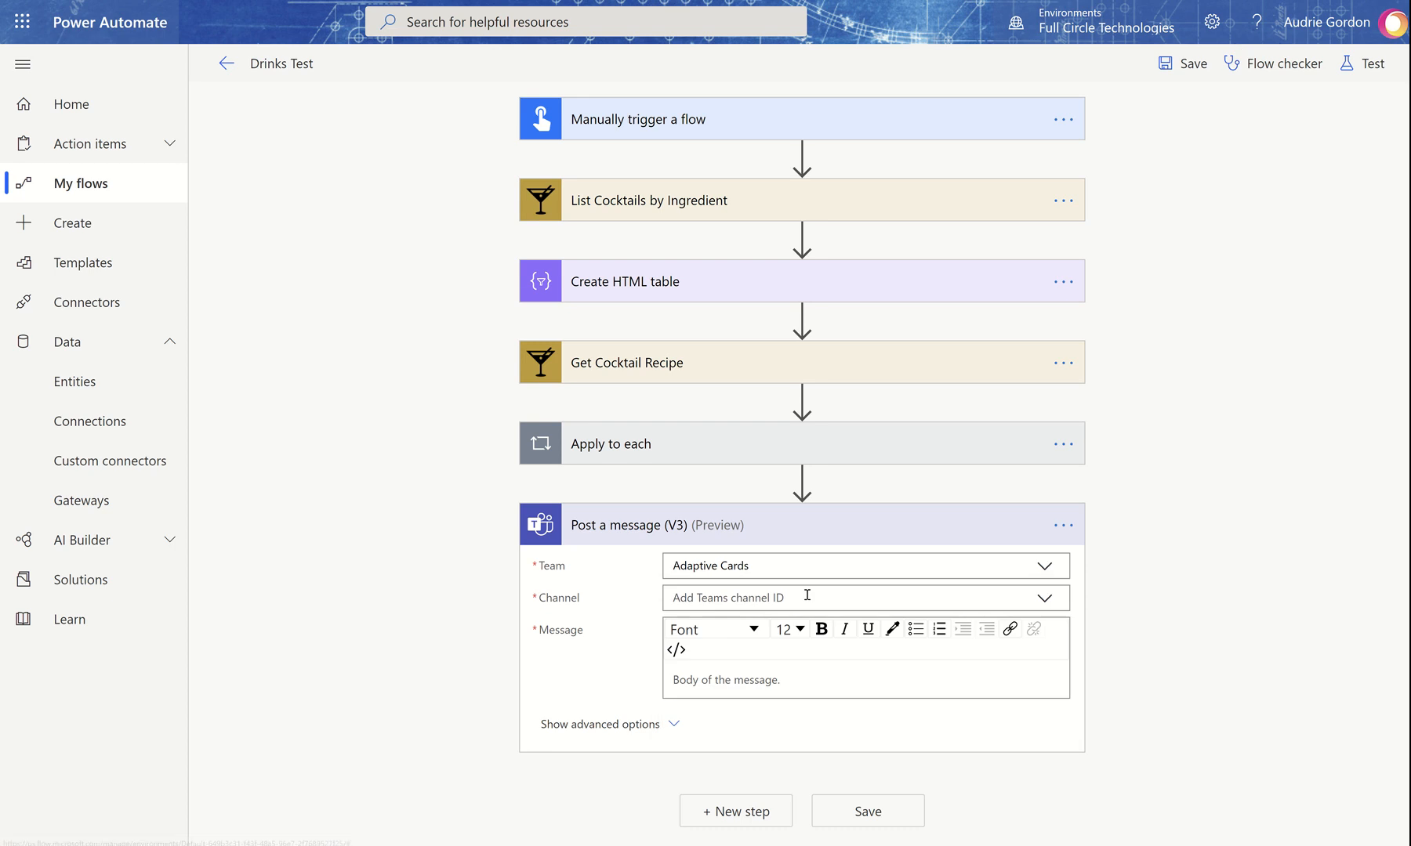
click(1057, 602)
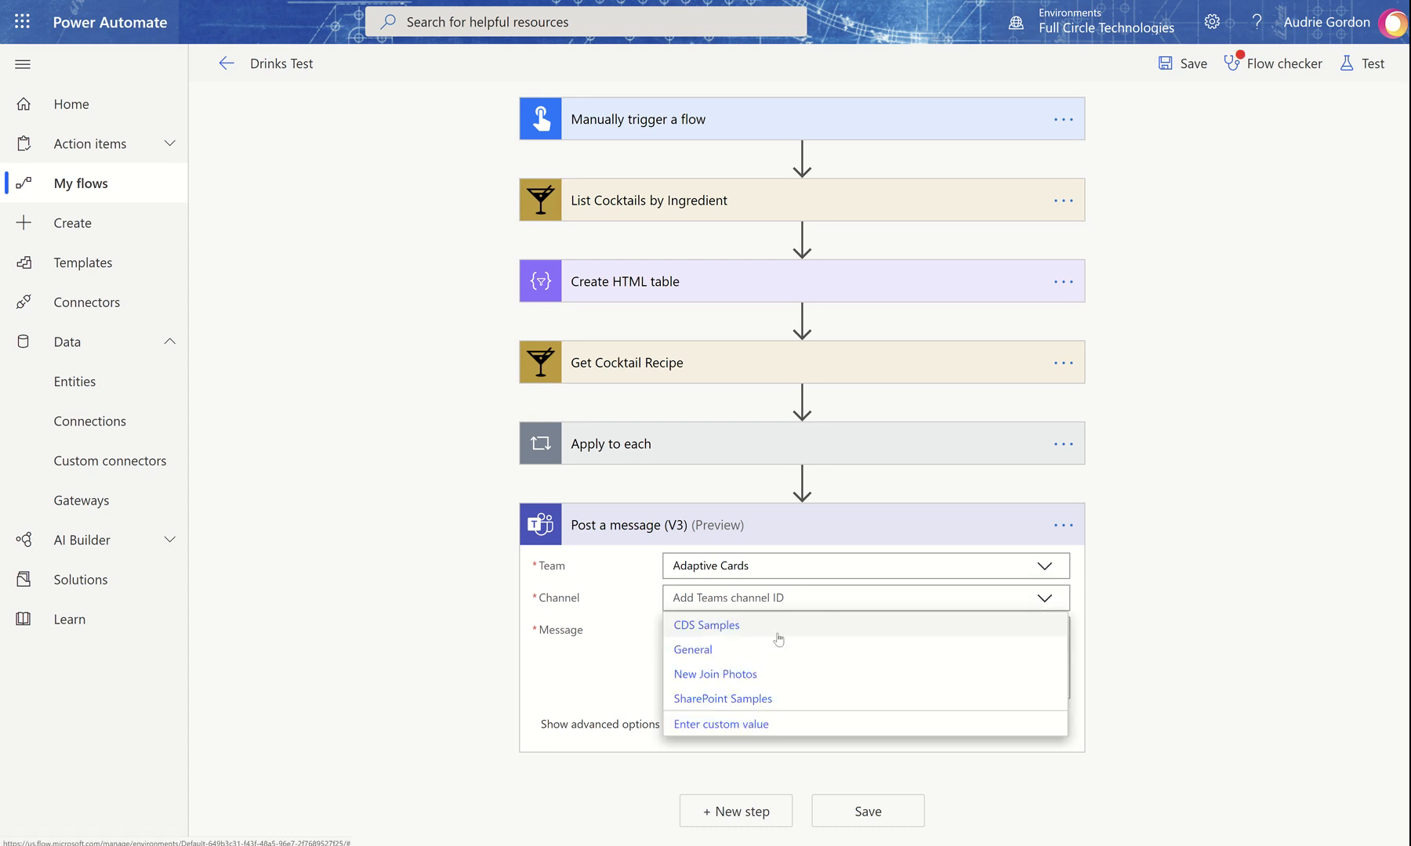
click(750, 652)
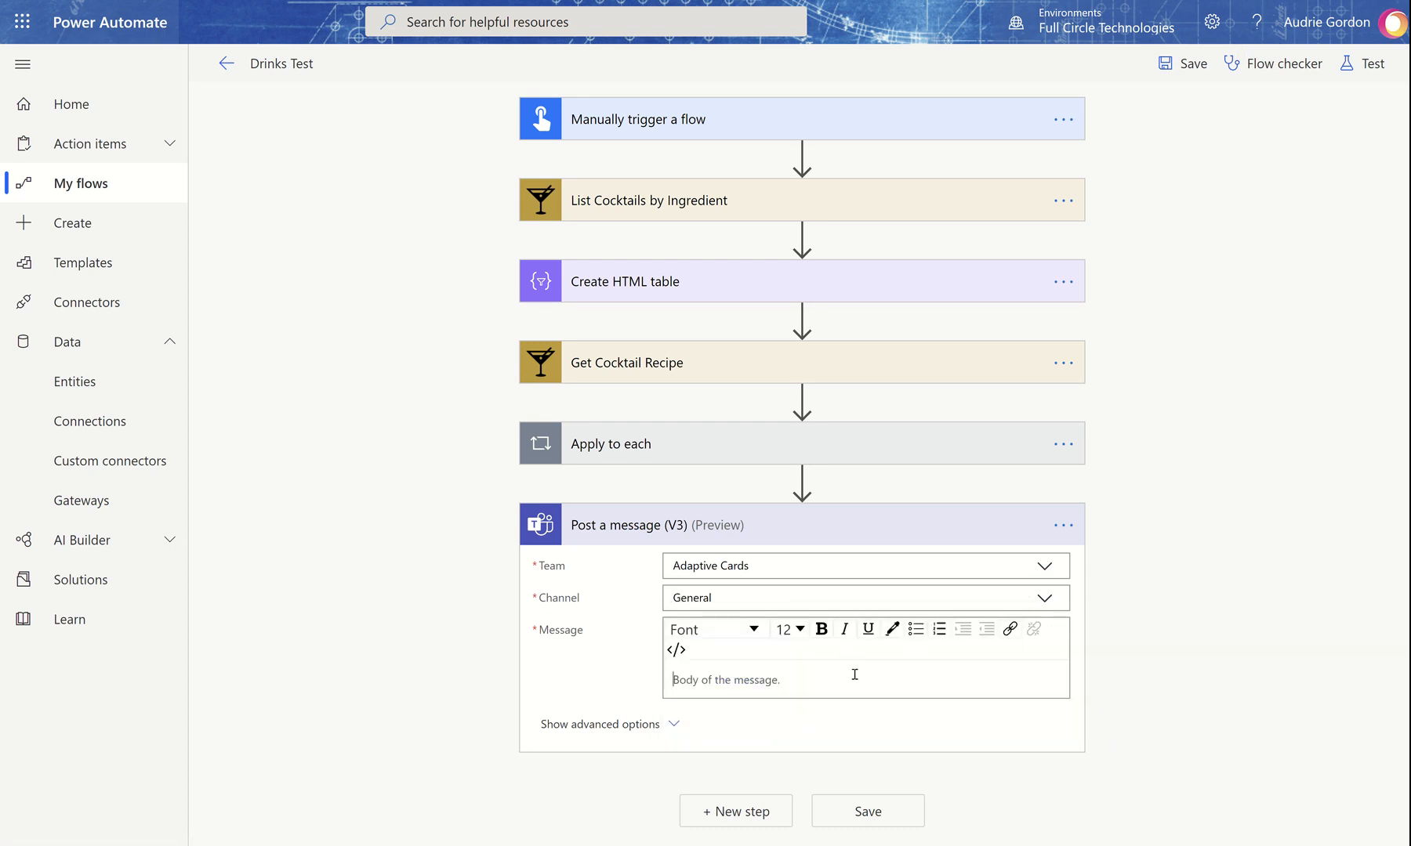
Step: Insert the strInstructions dynamic value from Get Cocktail Recipe as the Teams message body and check it in the action
click(922, 671)
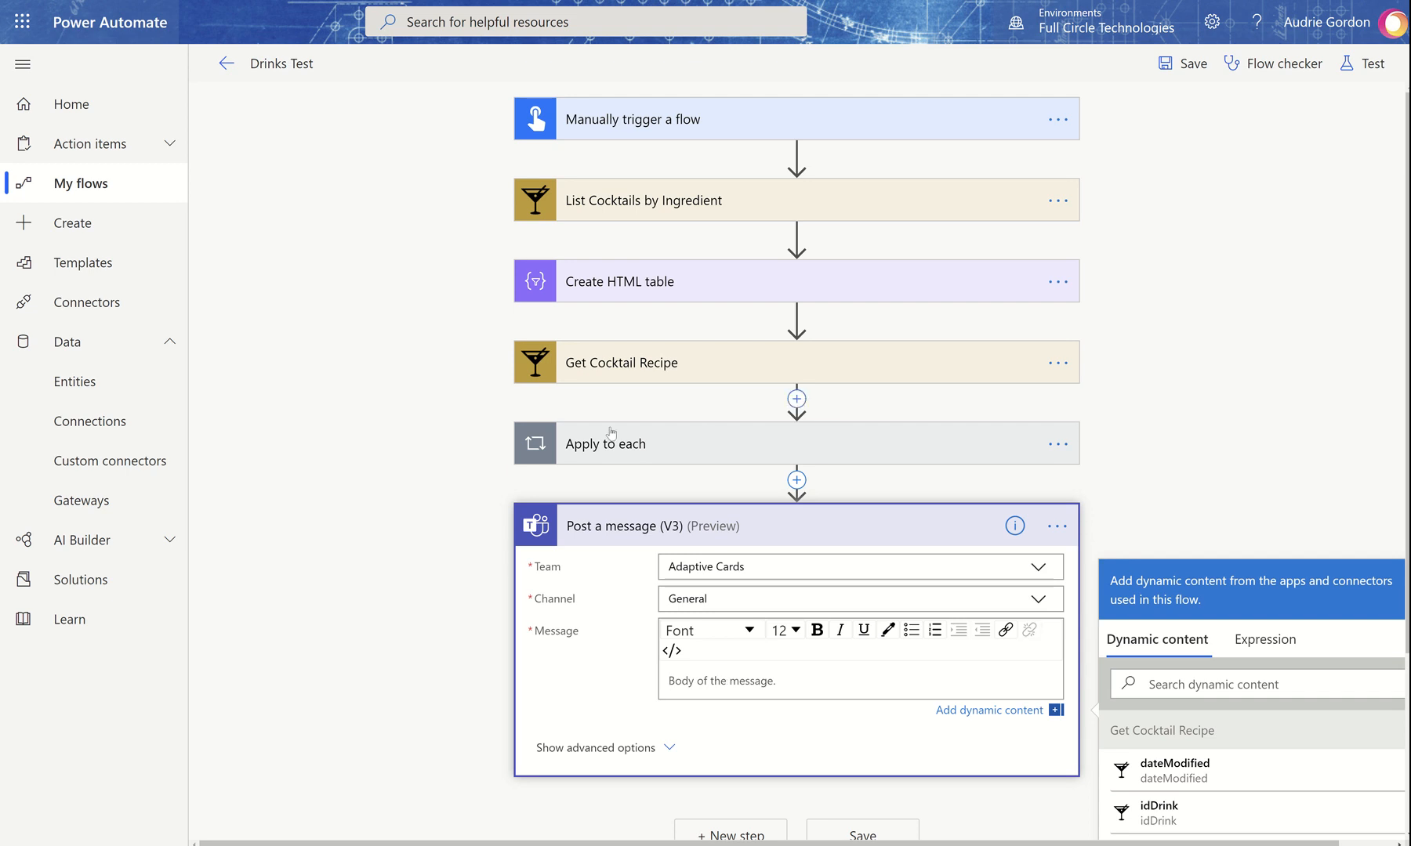
scroll(1042, 586, down, 3)
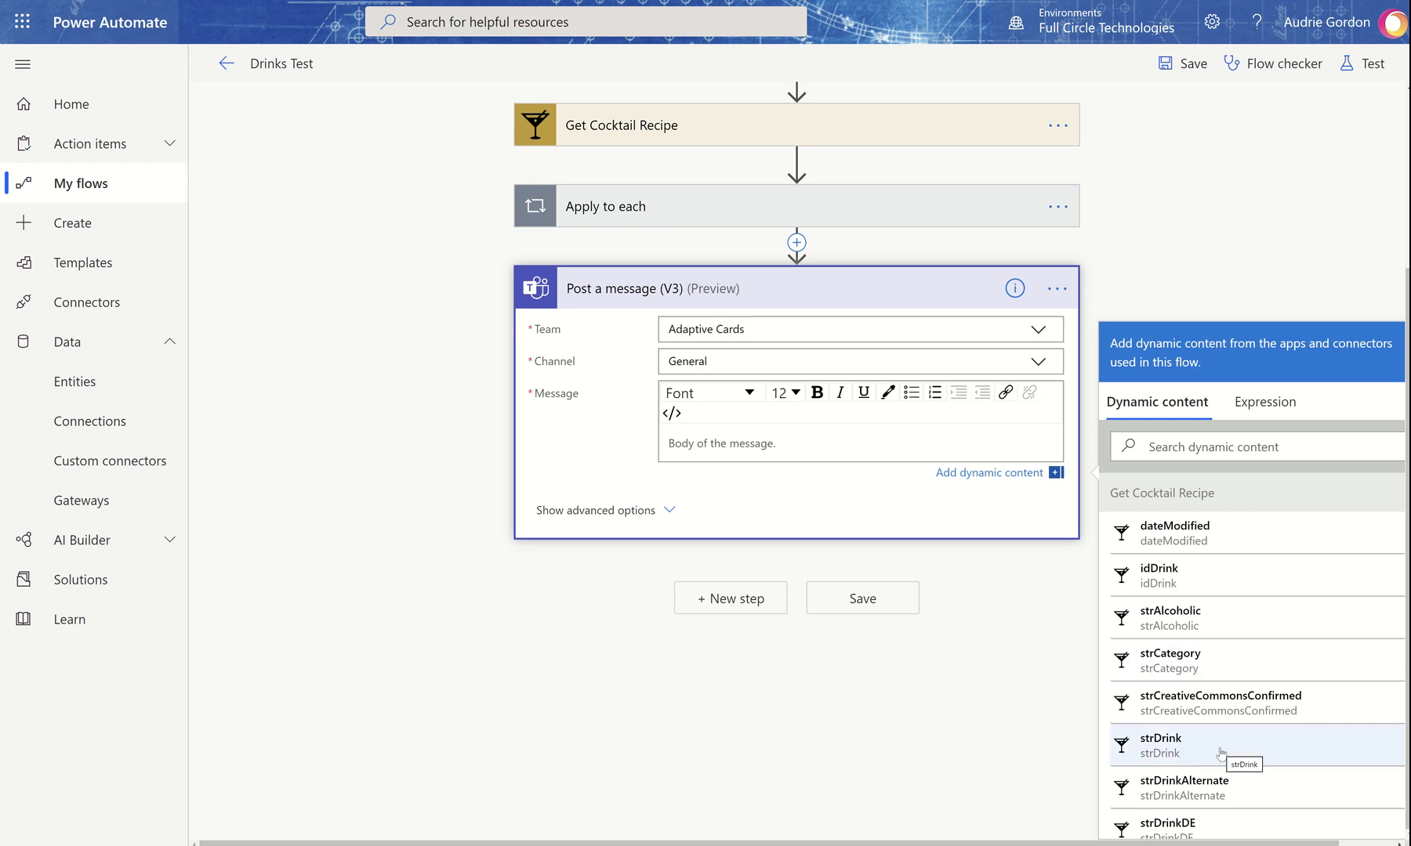
scroll(1221, 756, down, 1)
scroll(1221, 756, down, 10)
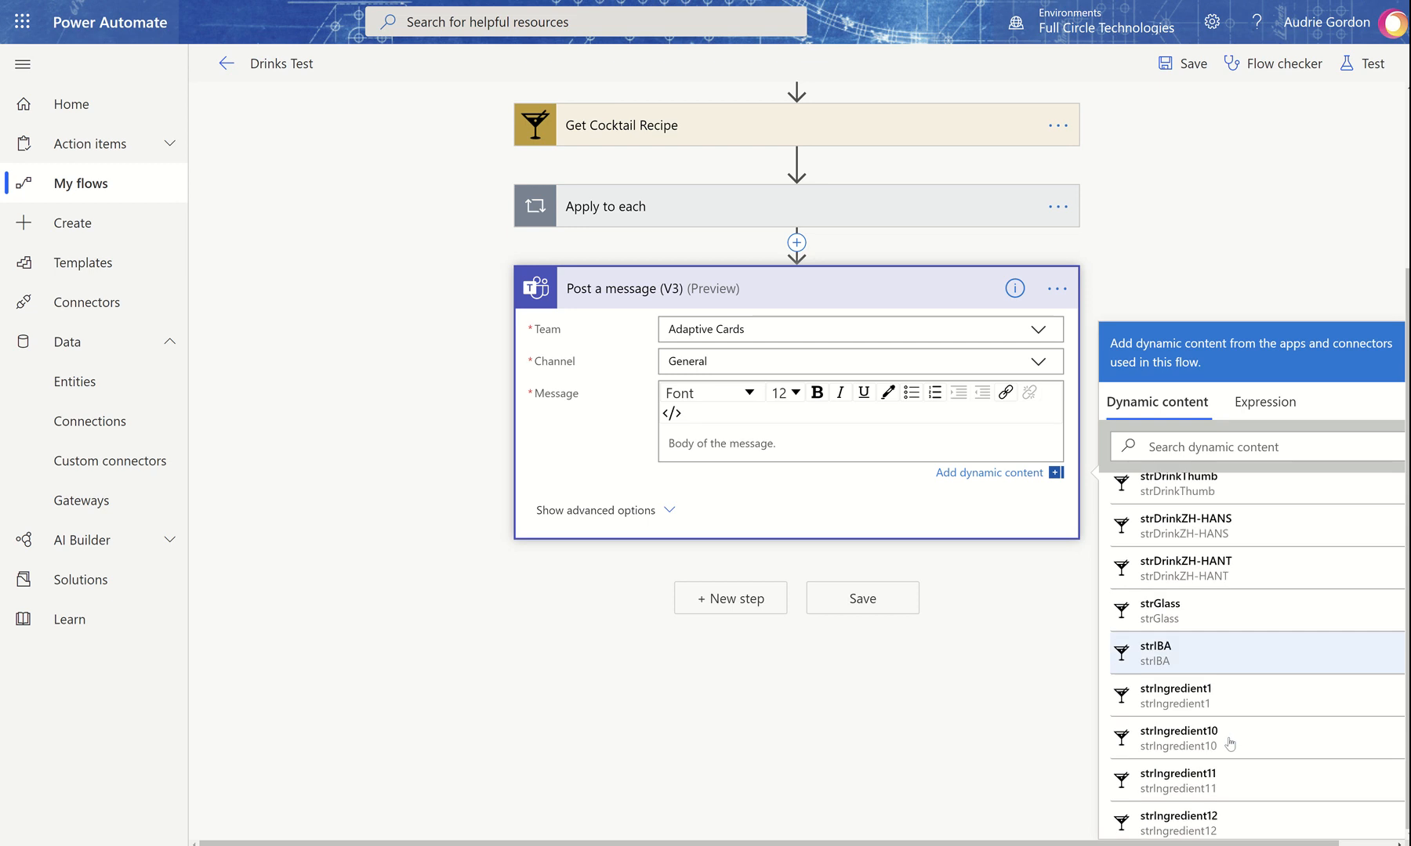
scroll(1231, 741, down, 14)
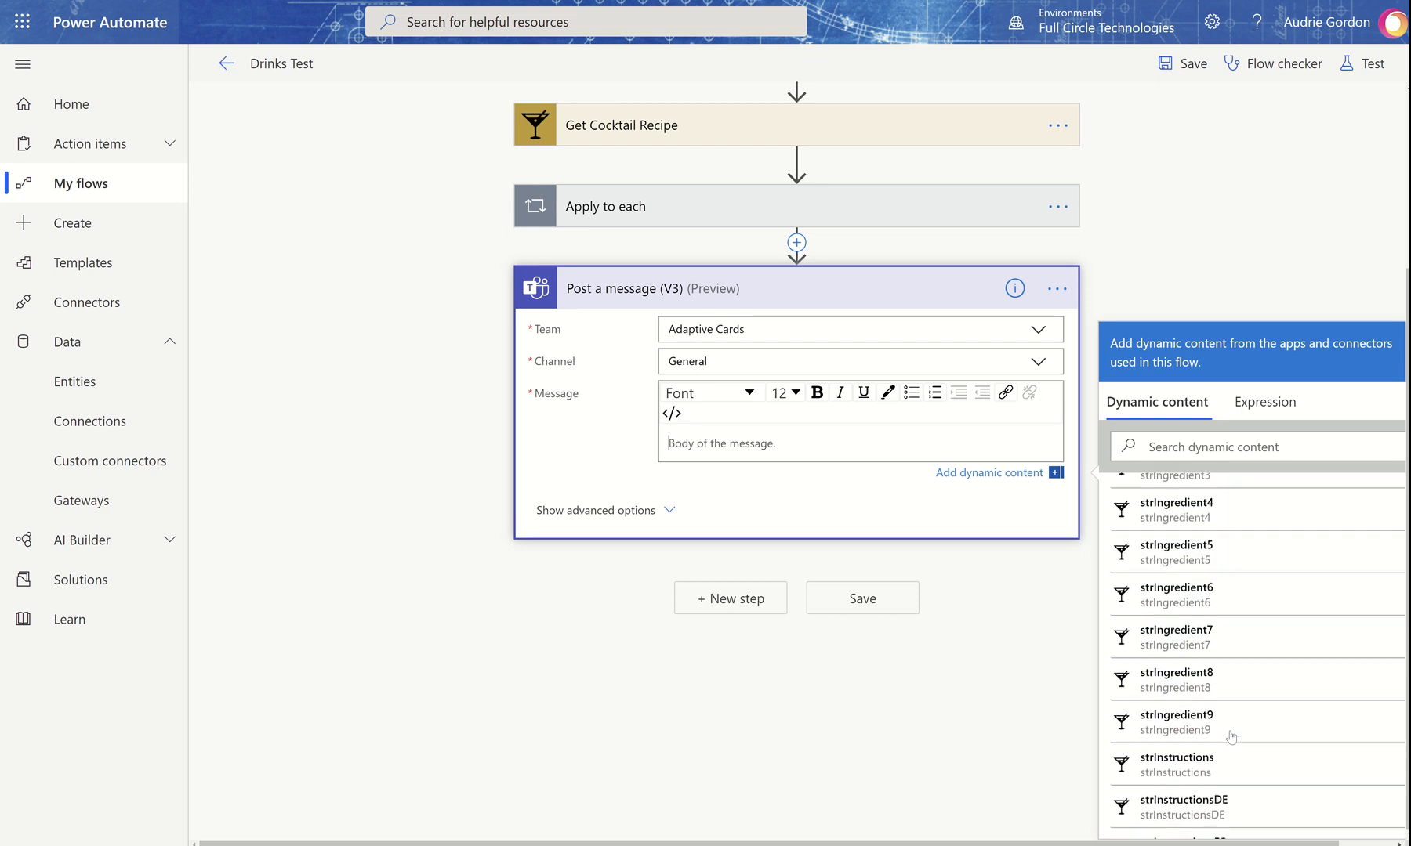
click(1179, 601)
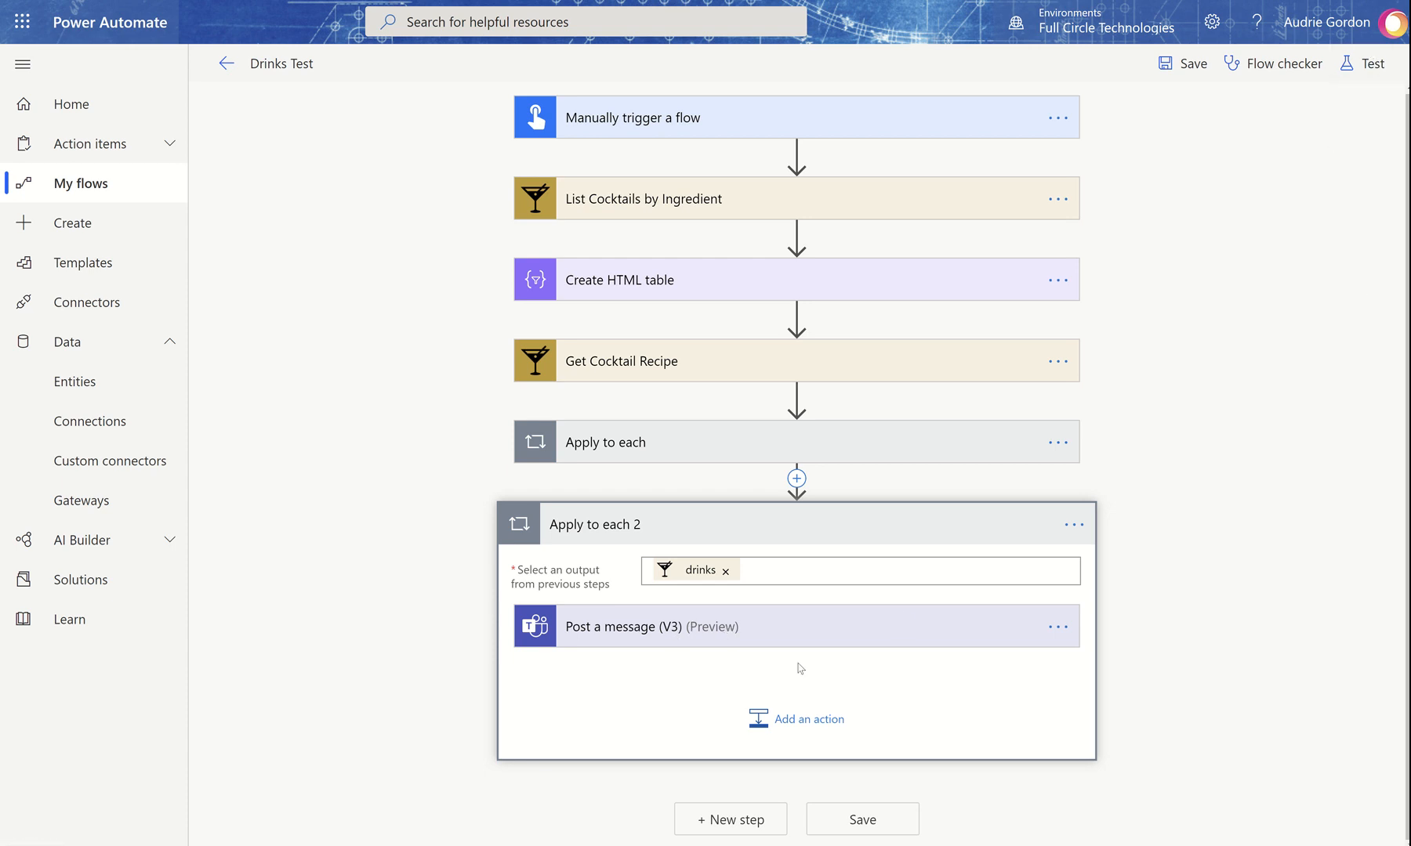
click(804, 626)
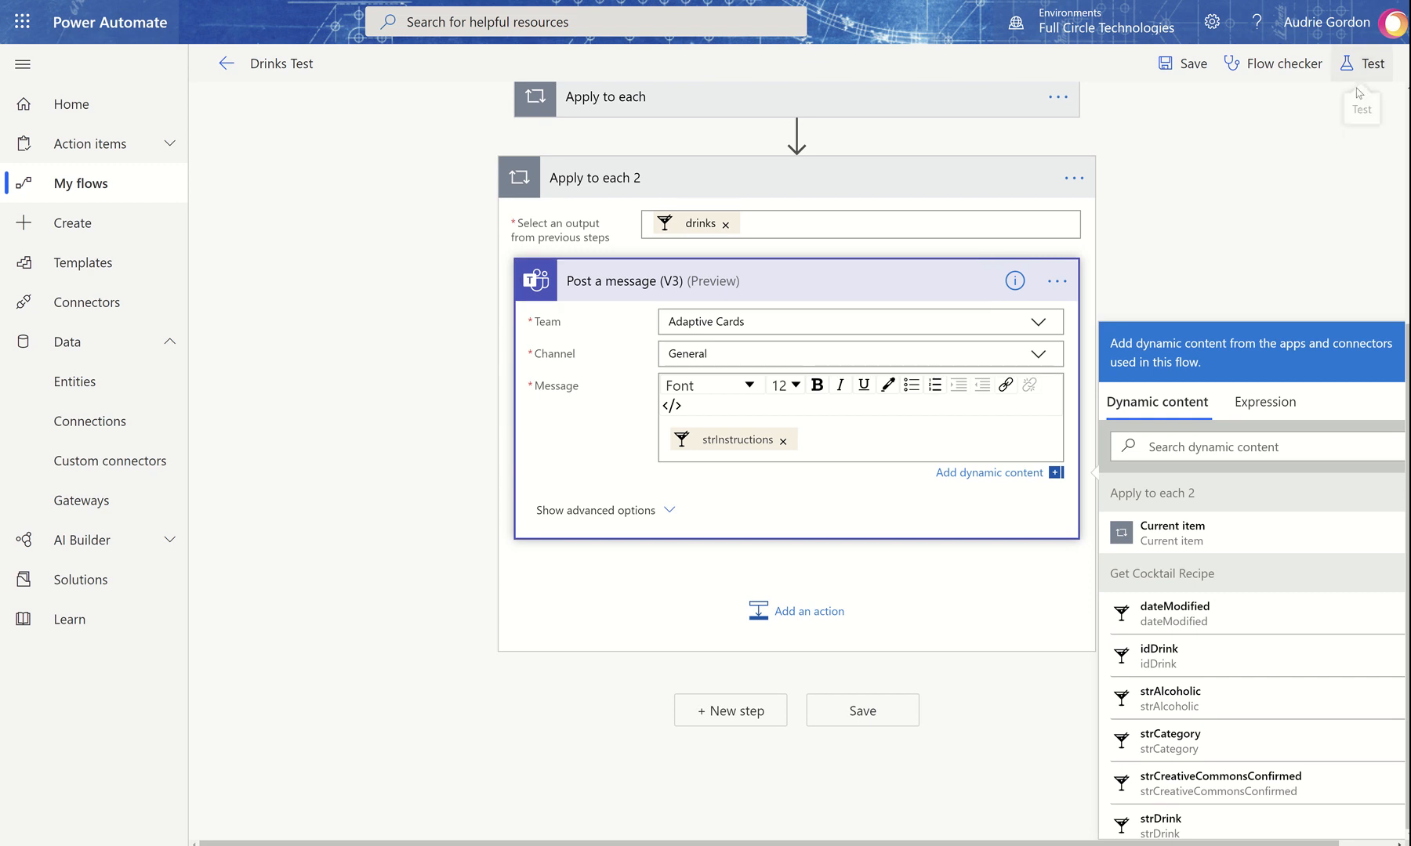
Step: Save and run a manual test of the flow with the Teams Post a message action included
click(1368, 63)
click(1165, 177)
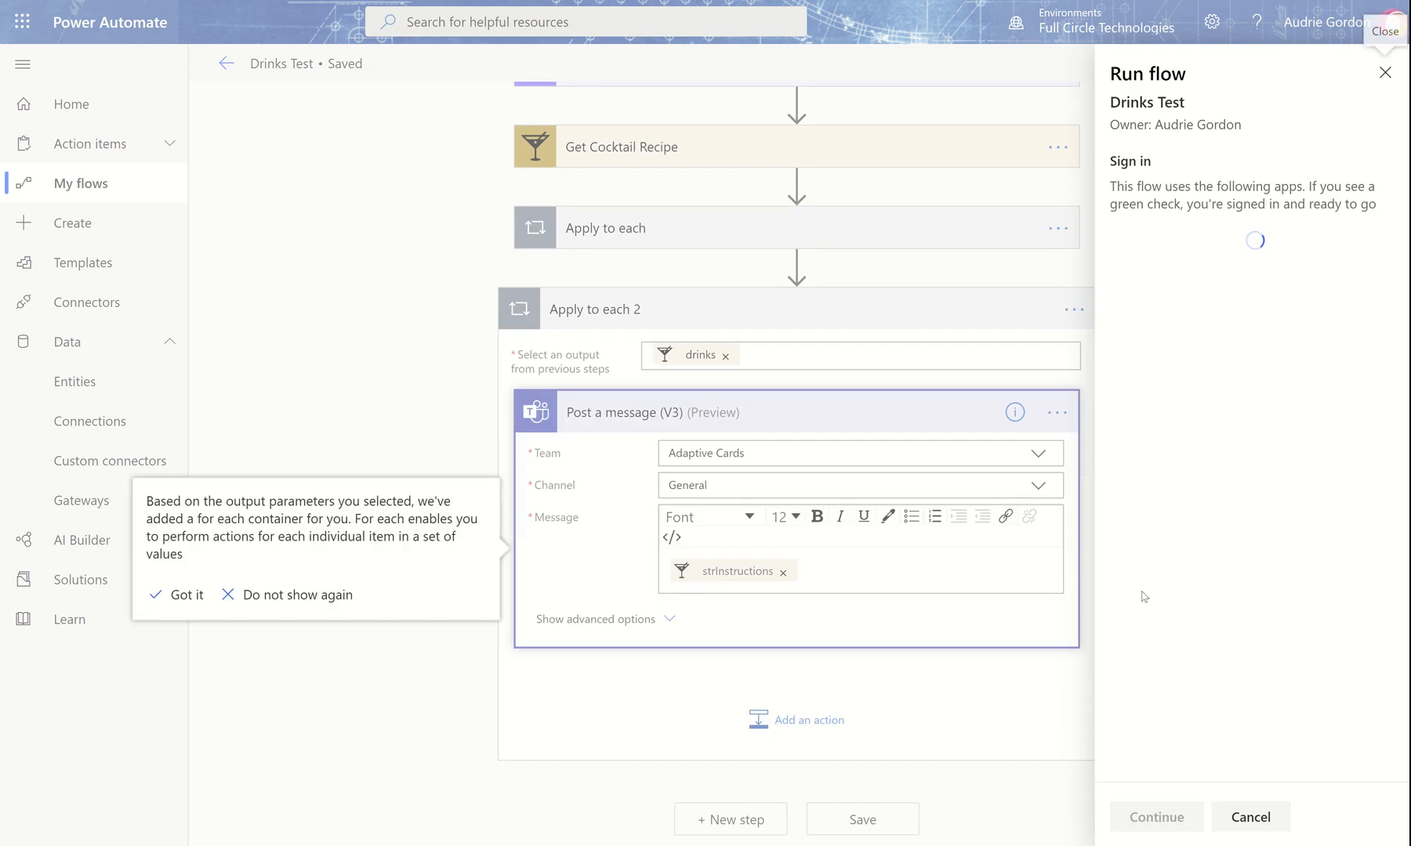
click(1146, 812)
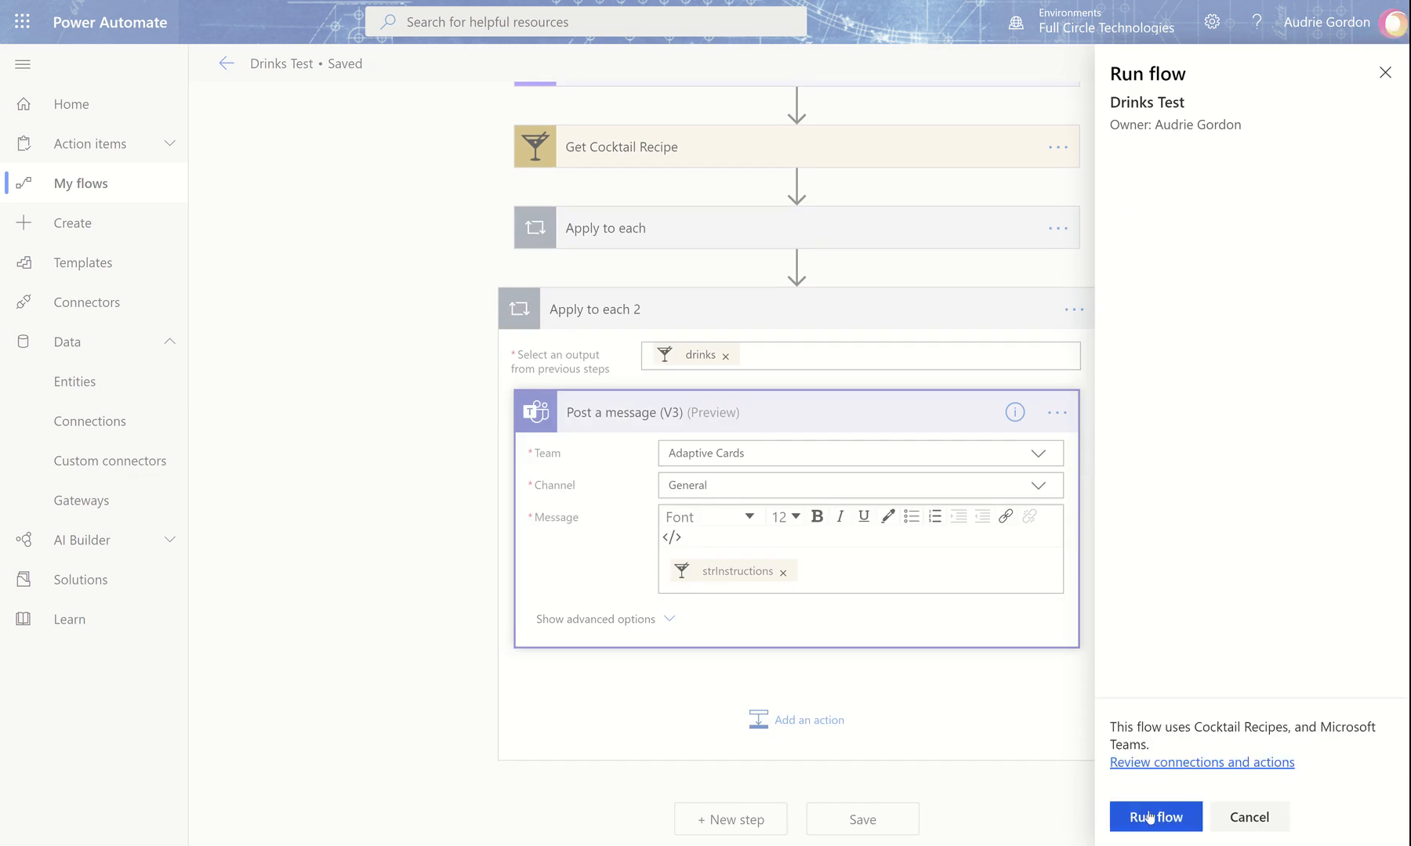
click(1150, 817)
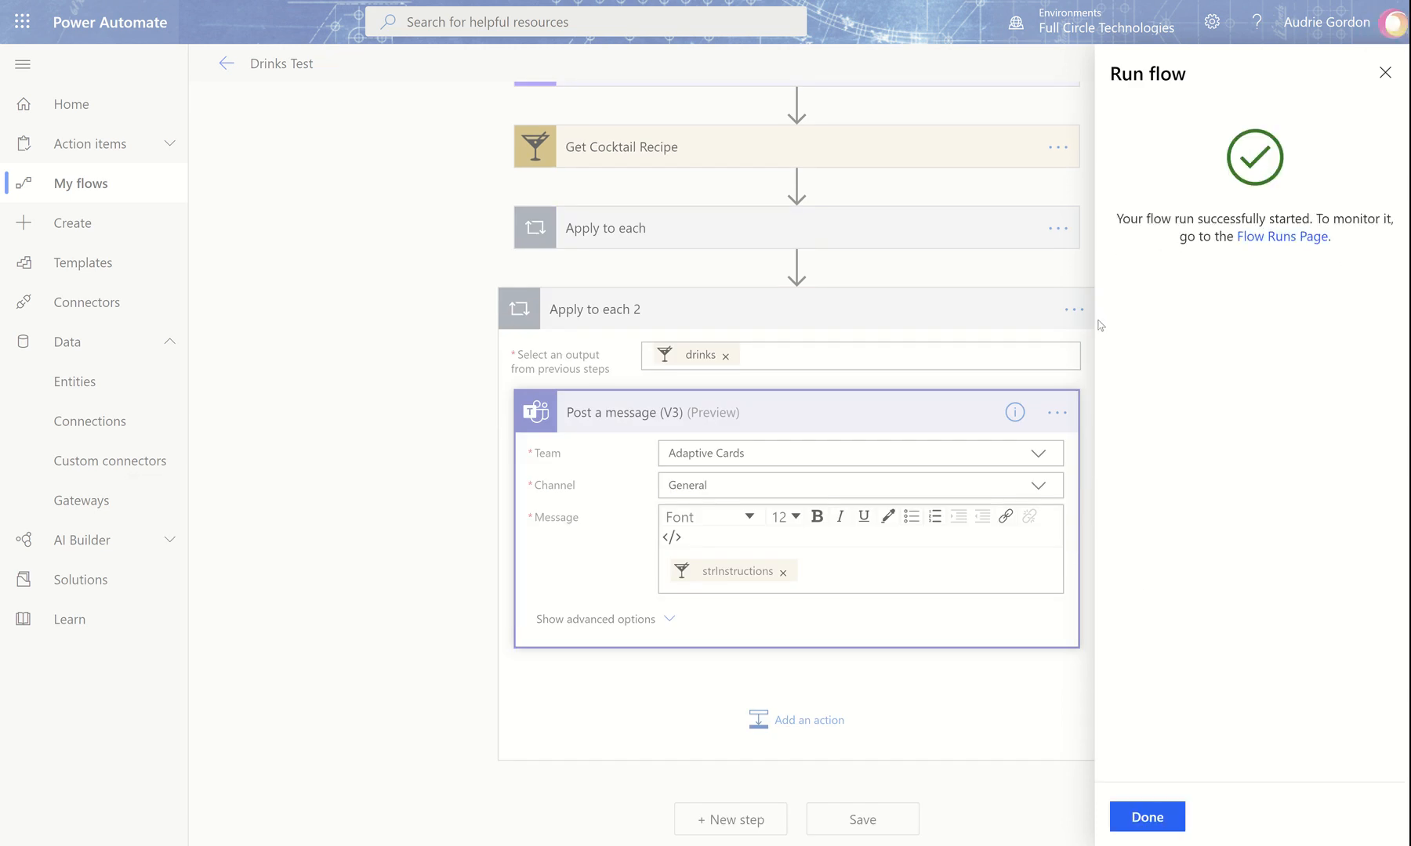
click(1134, 824)
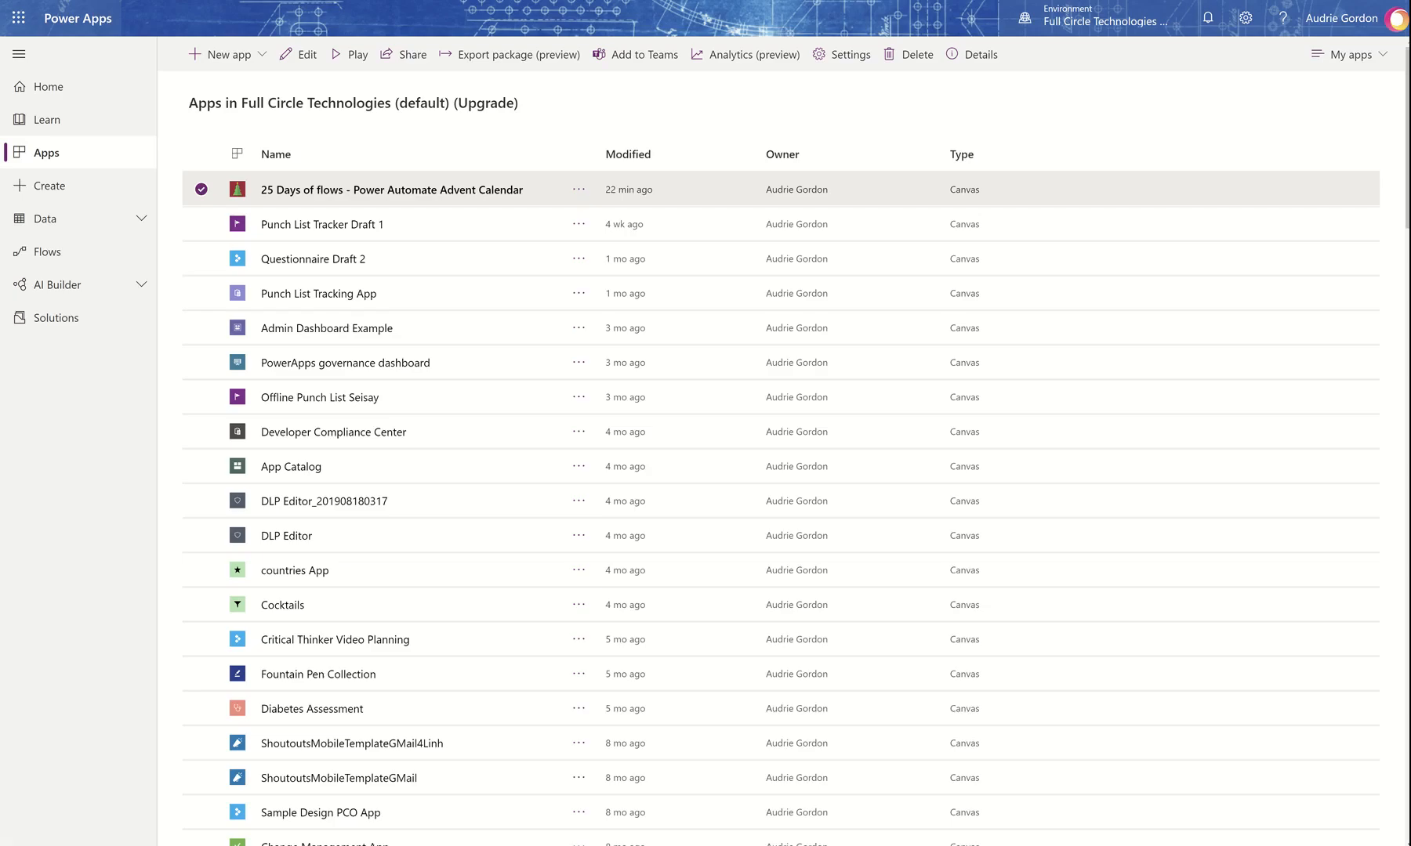
Step: Switch to the Microsoft Teams web app, signing in with the work account, and view the Adaptive Cards team's General channel
click(20, 19)
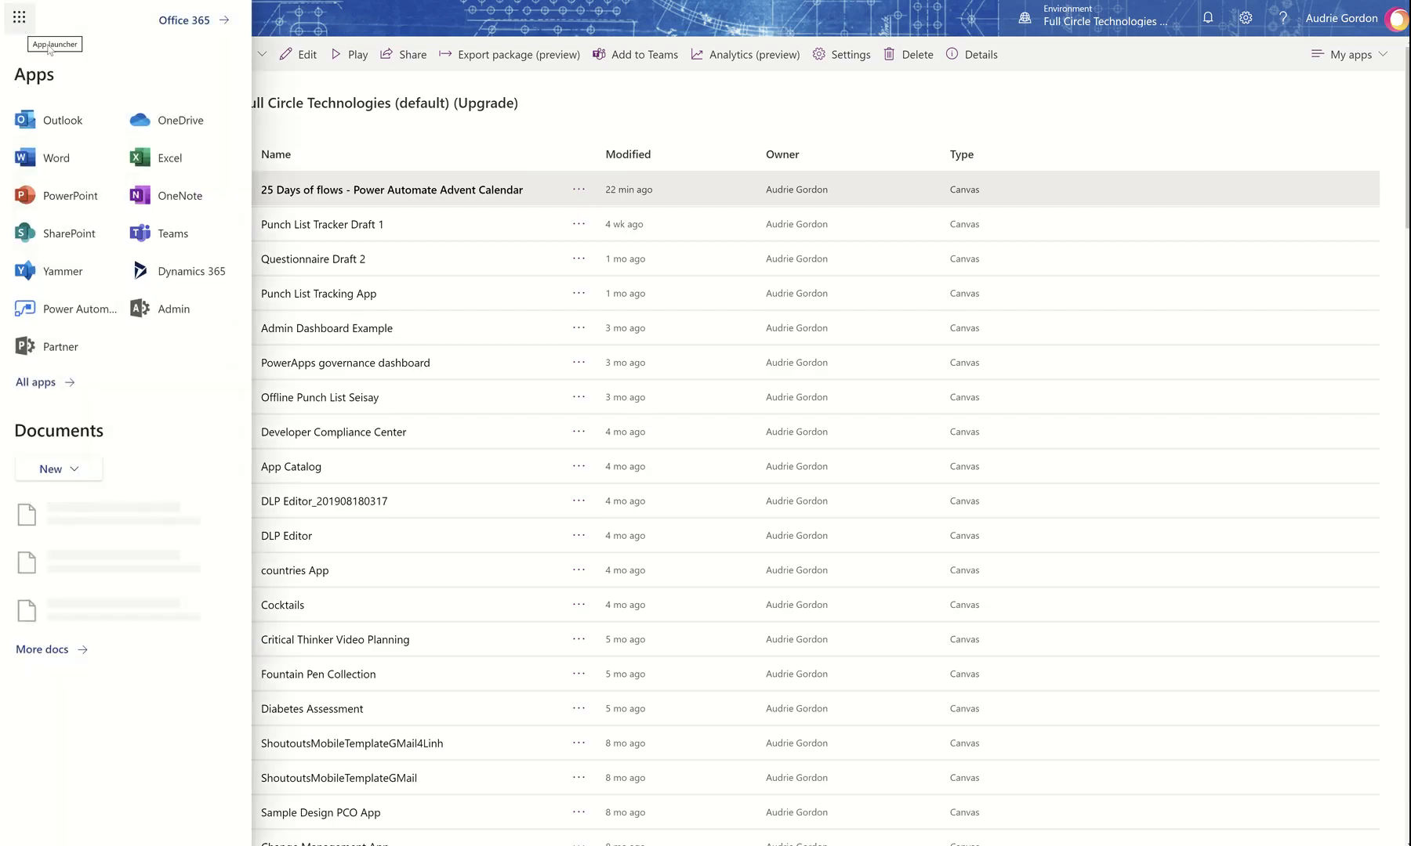
click(191, 239)
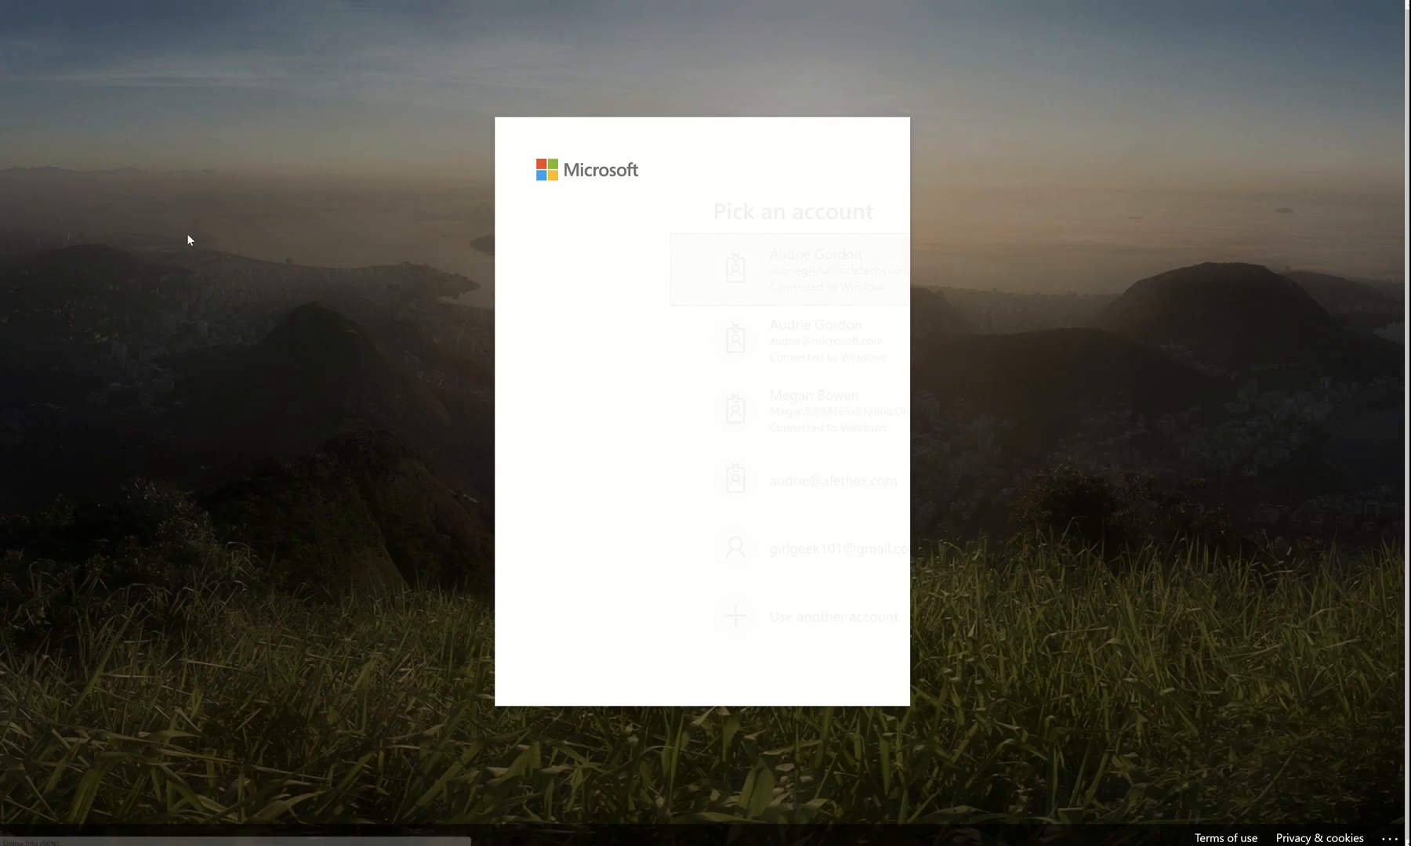
click(664, 263)
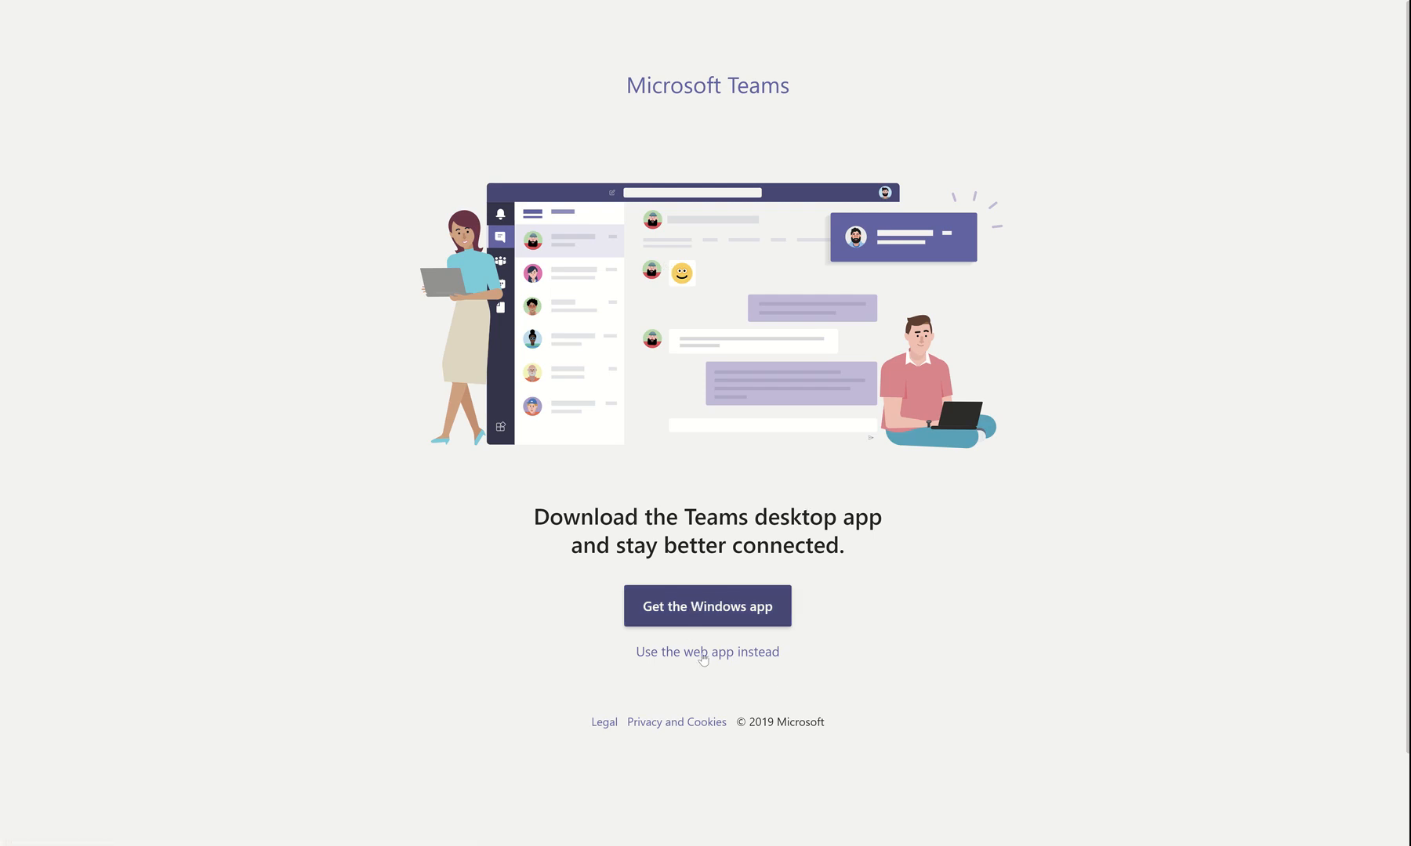
click(703, 654)
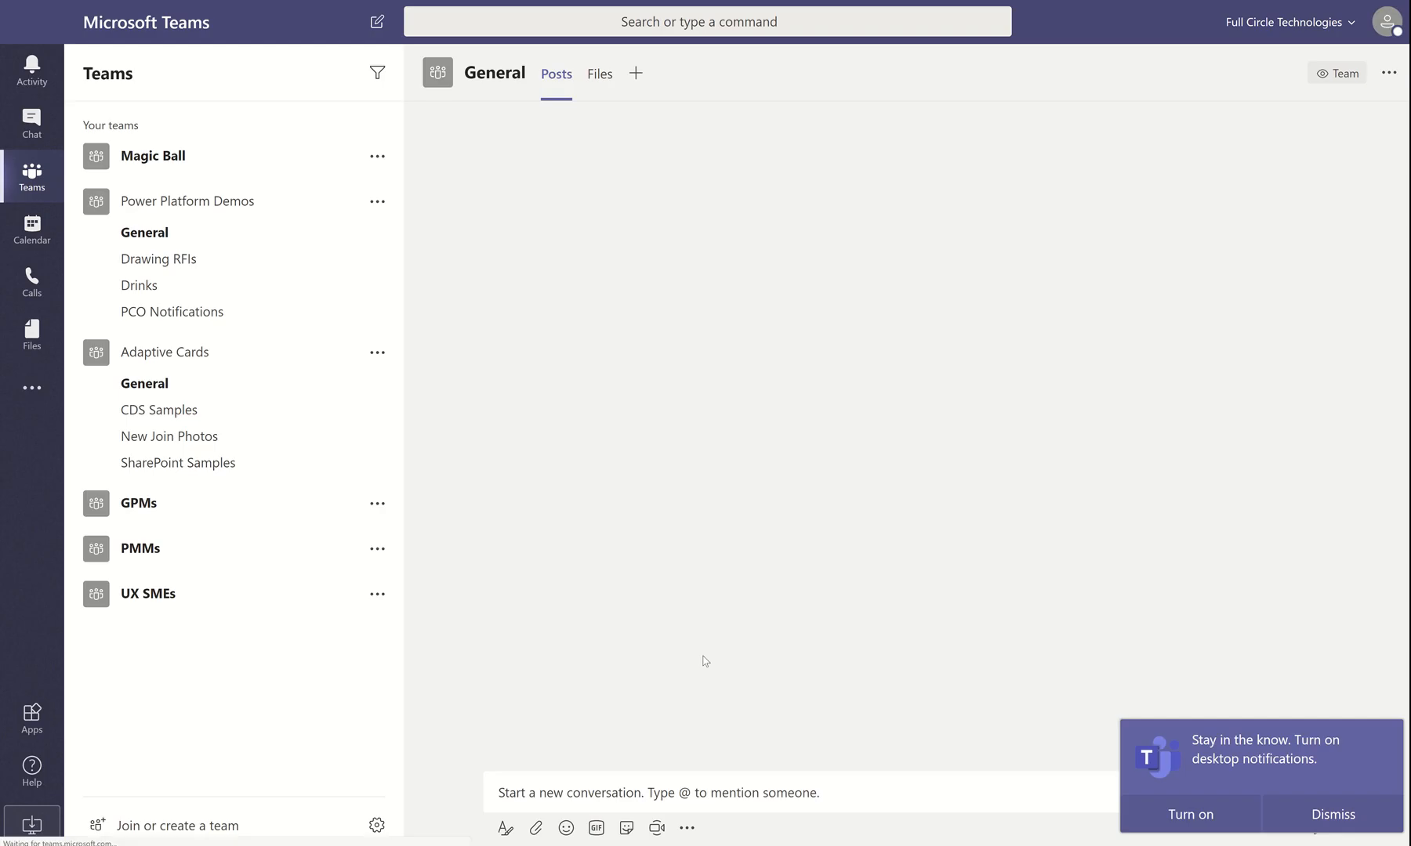
click(158, 383)
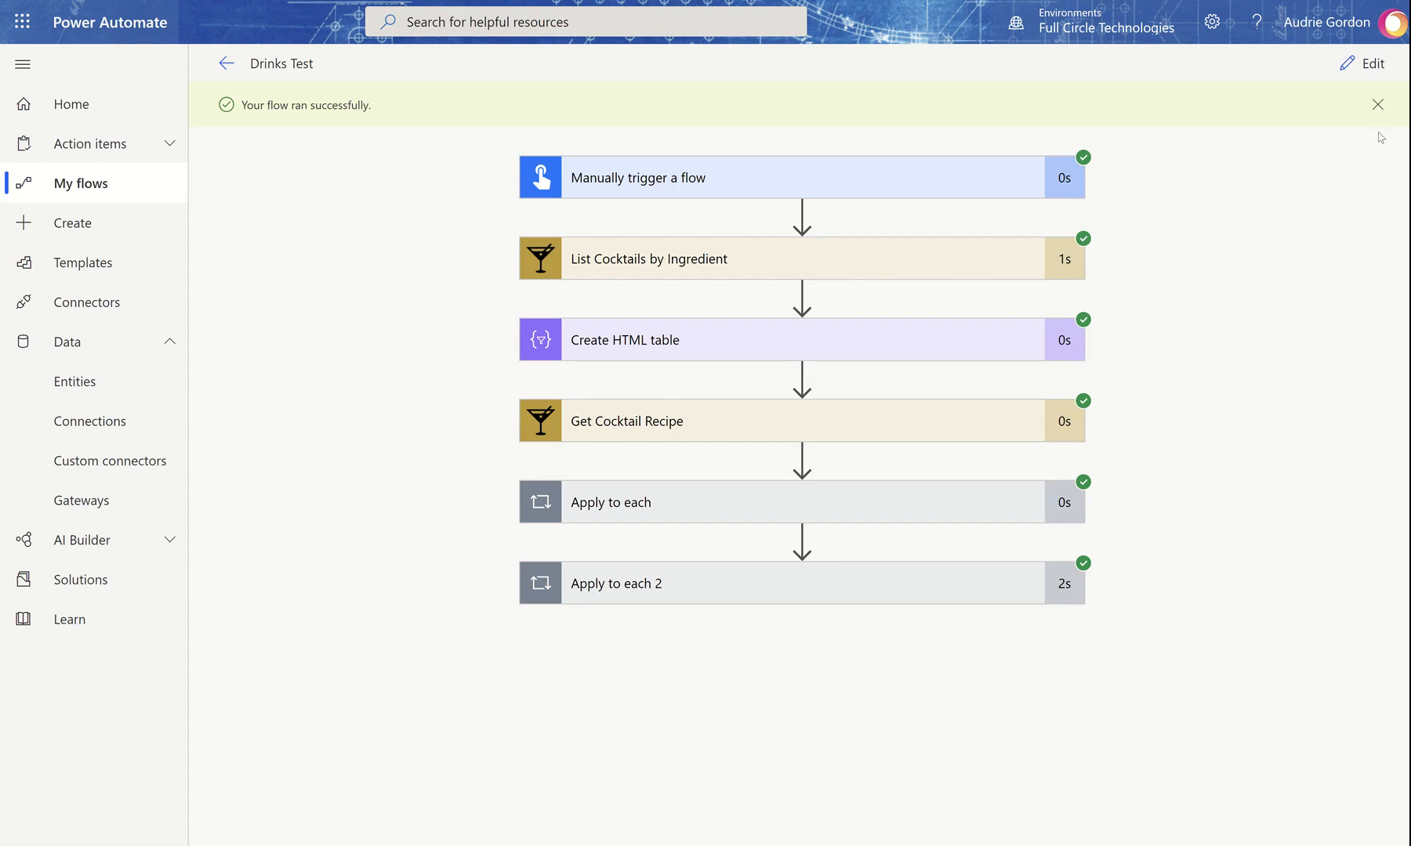
Step: Reopen the flow for editing and add the line "This is a great cocktail recipe named:" above strInstructions in the Teams message
click(1370, 64)
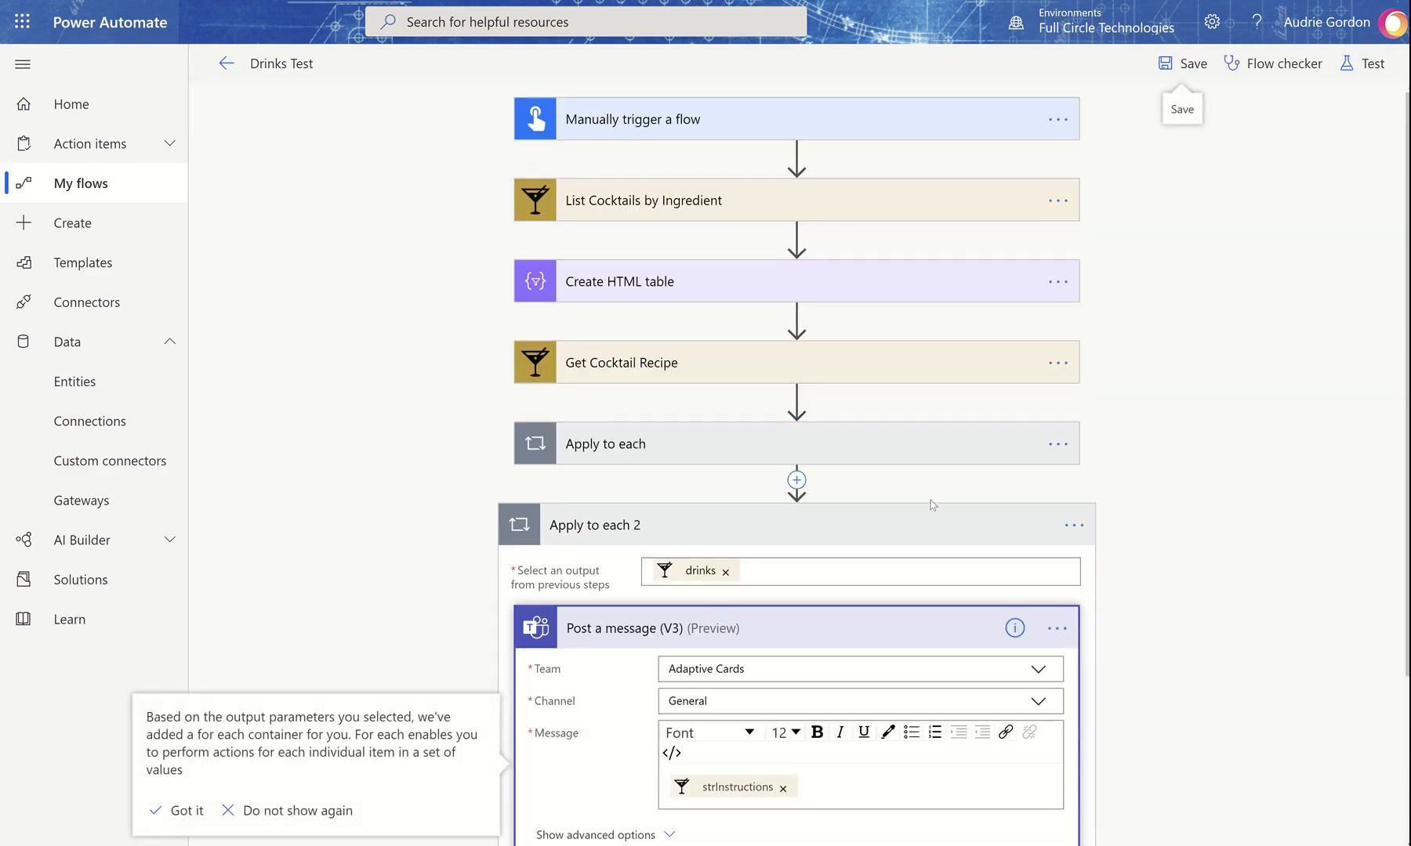
scroll(884, 605, down, 2)
click(872, 572)
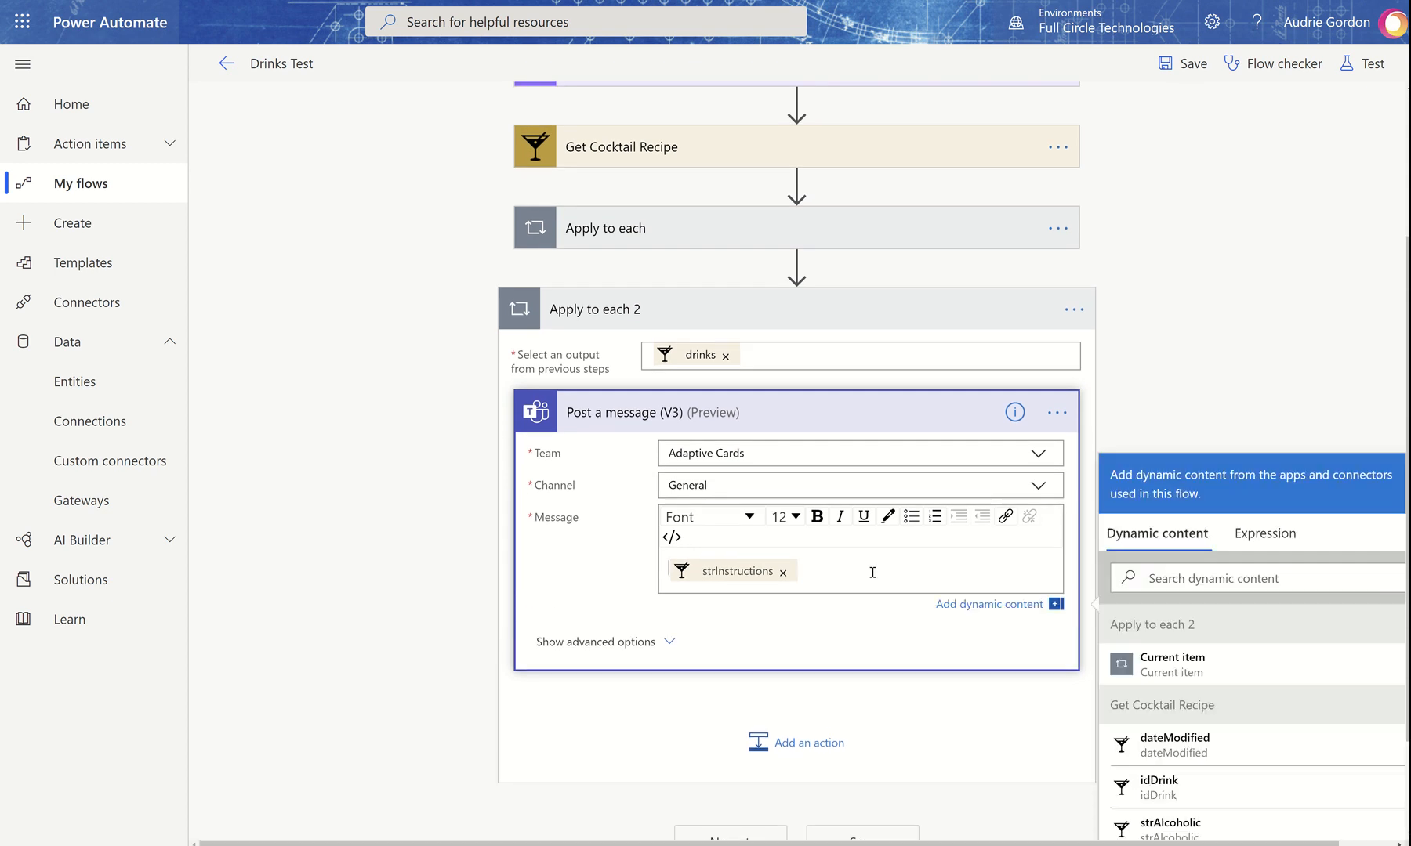
text(This is a)
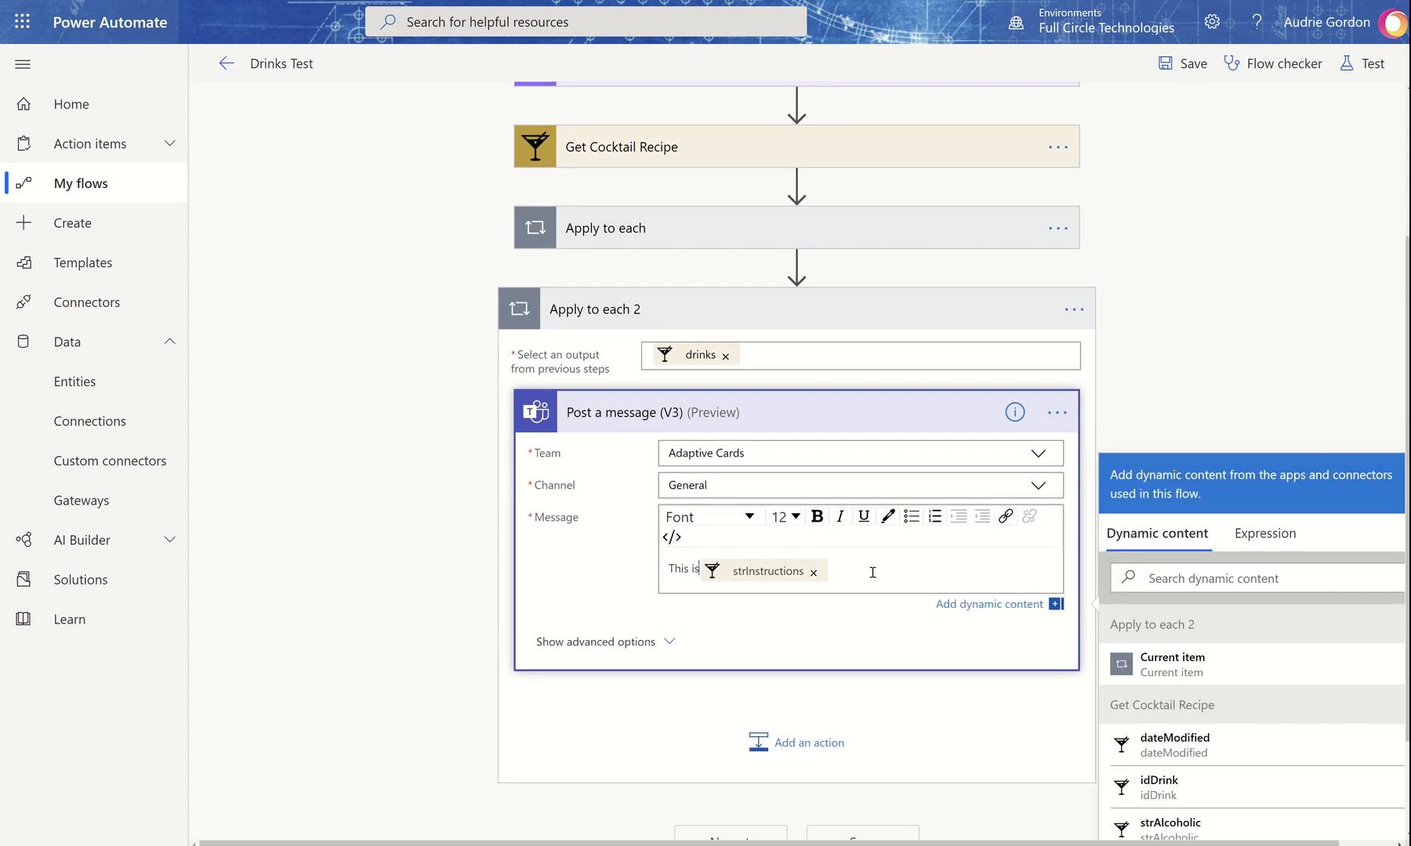
text( great co)
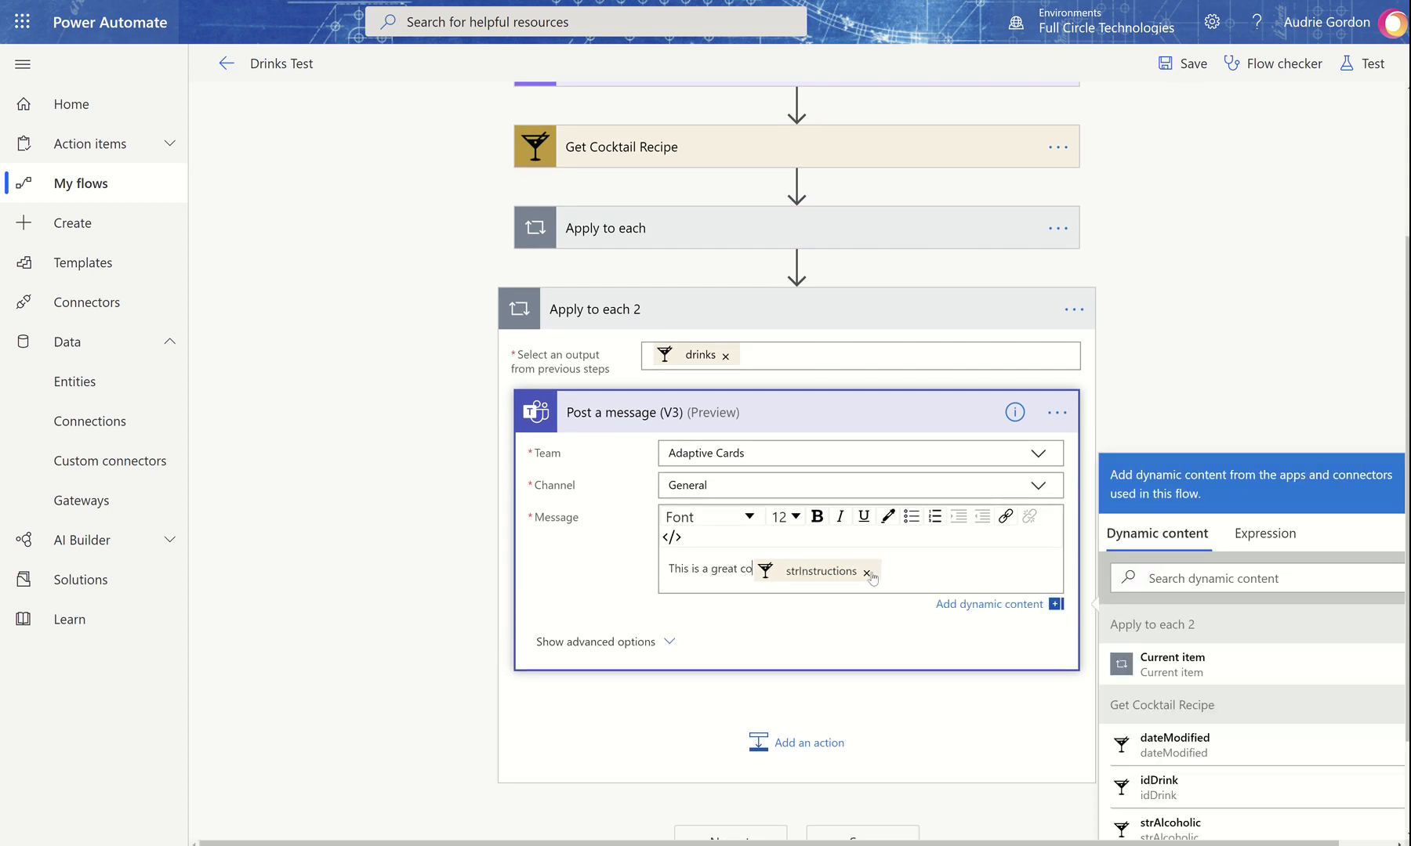
text(cktail reci)
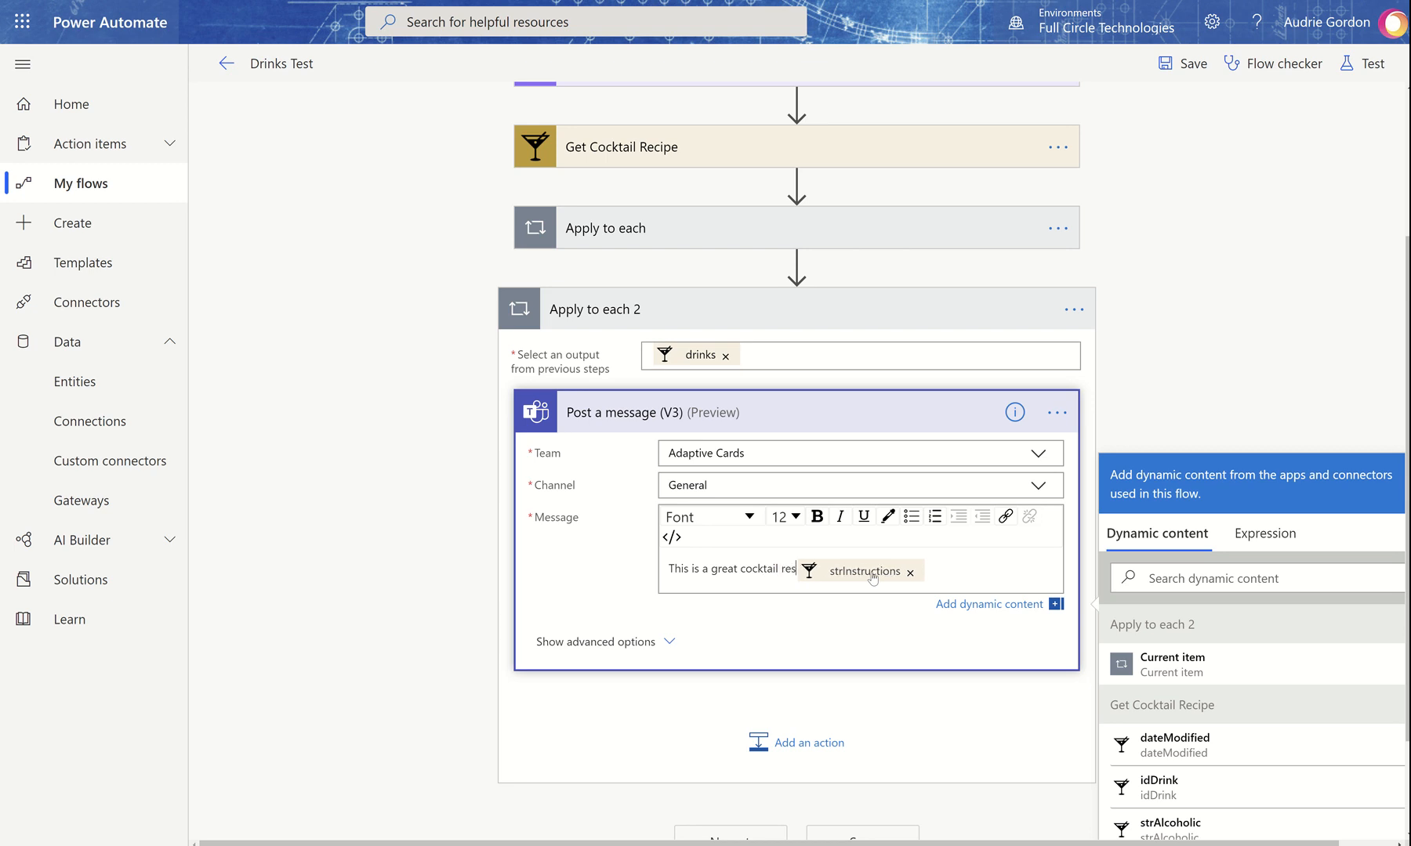
text(pe na)
text(med:)
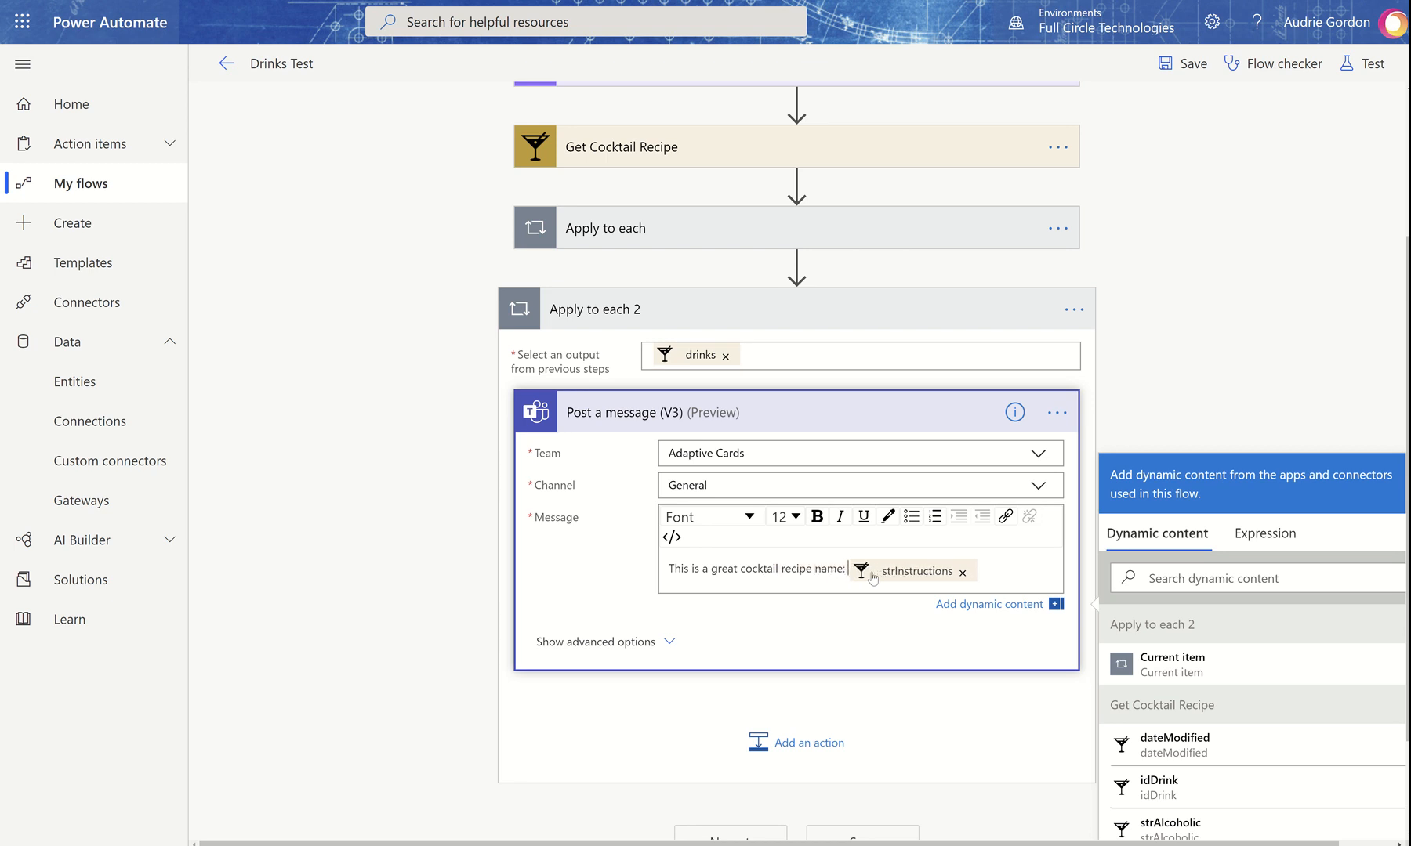
key(Return)
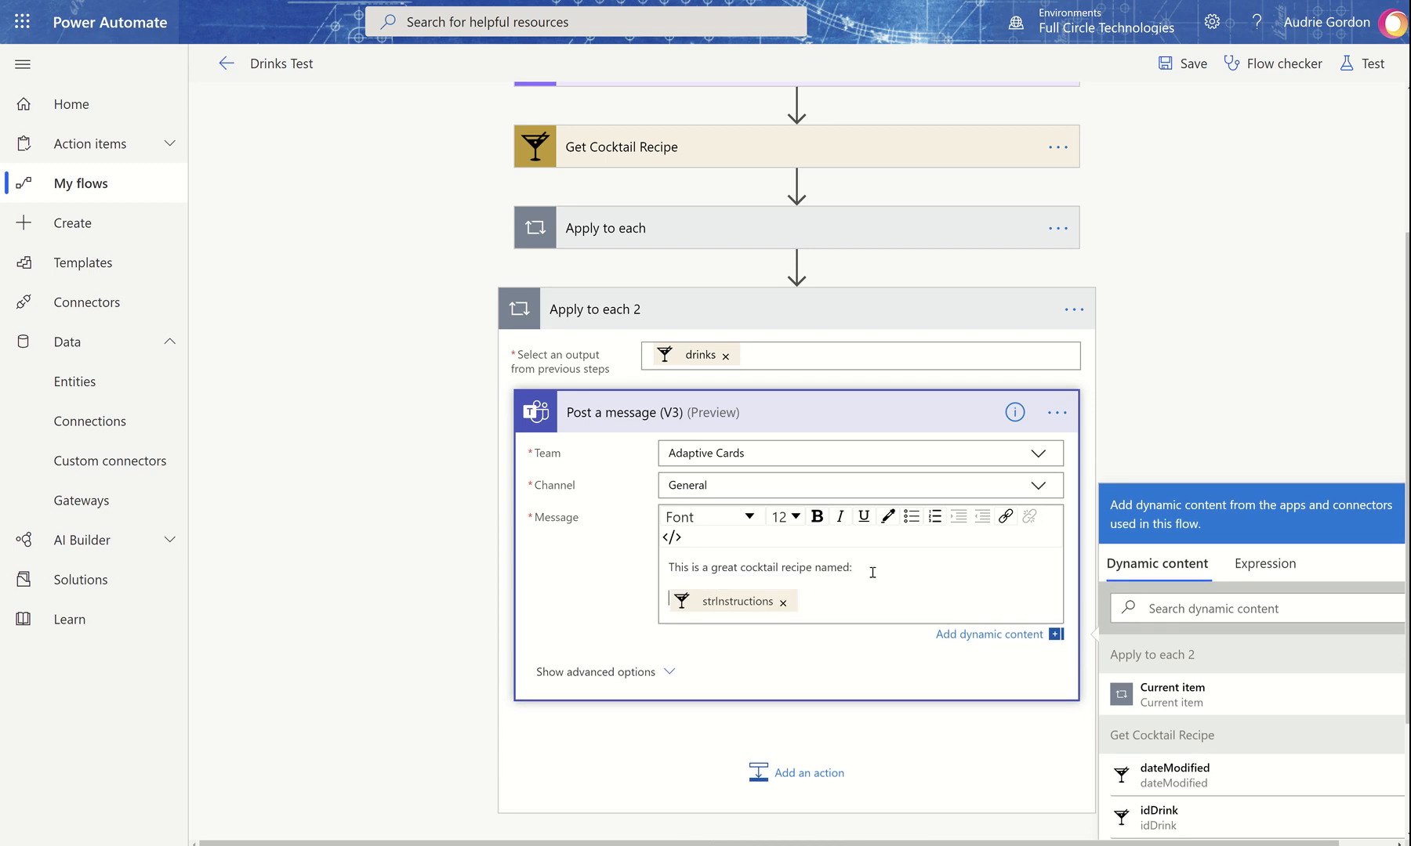
Step: Insert the strDrink dynamic value from Get Cocktail Recipe after "named:" in the Teams message
scroll(1266, 784, down, 3)
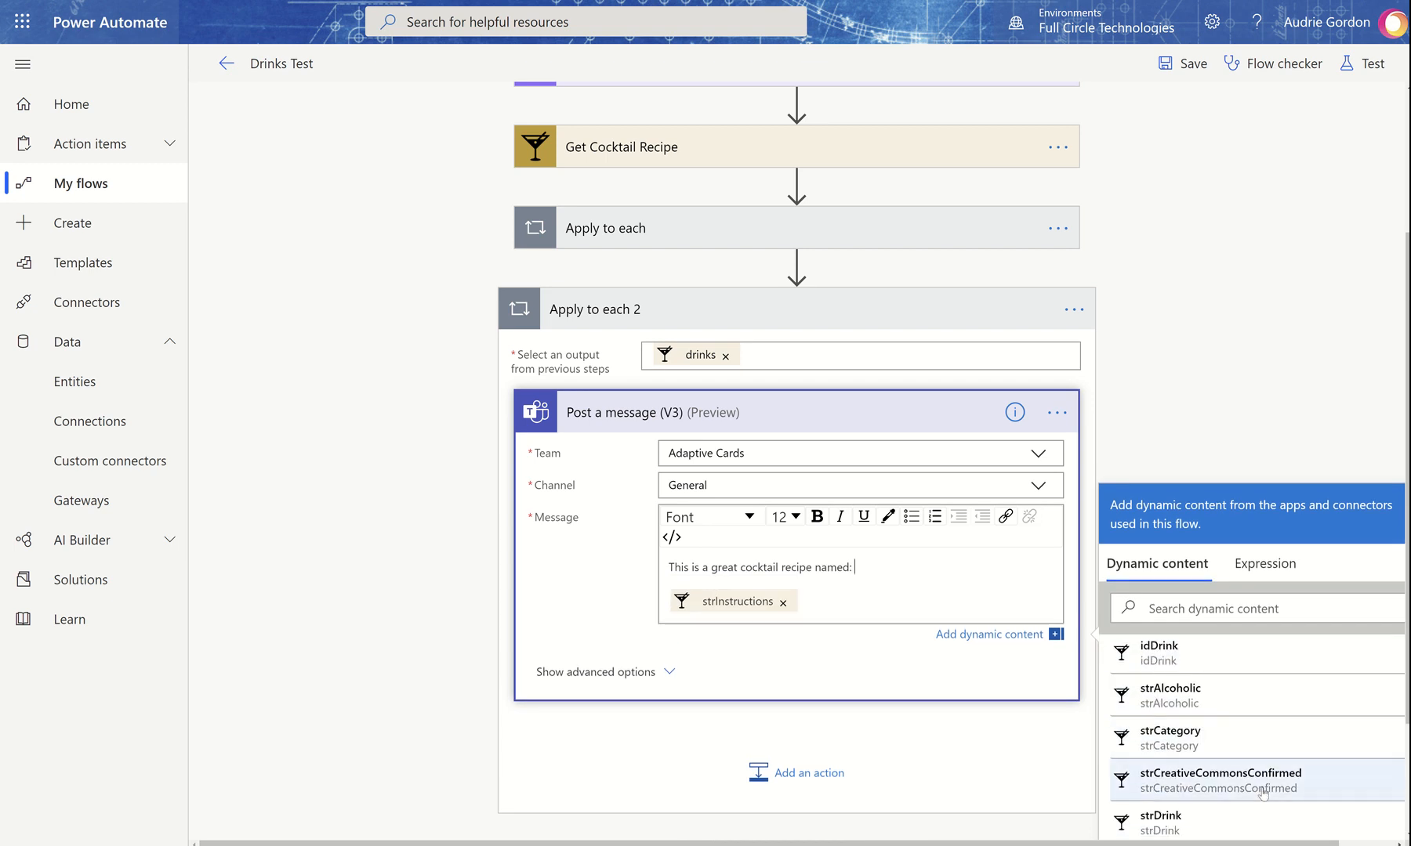
scroll(1263, 794, down, 1)
click(1223, 764)
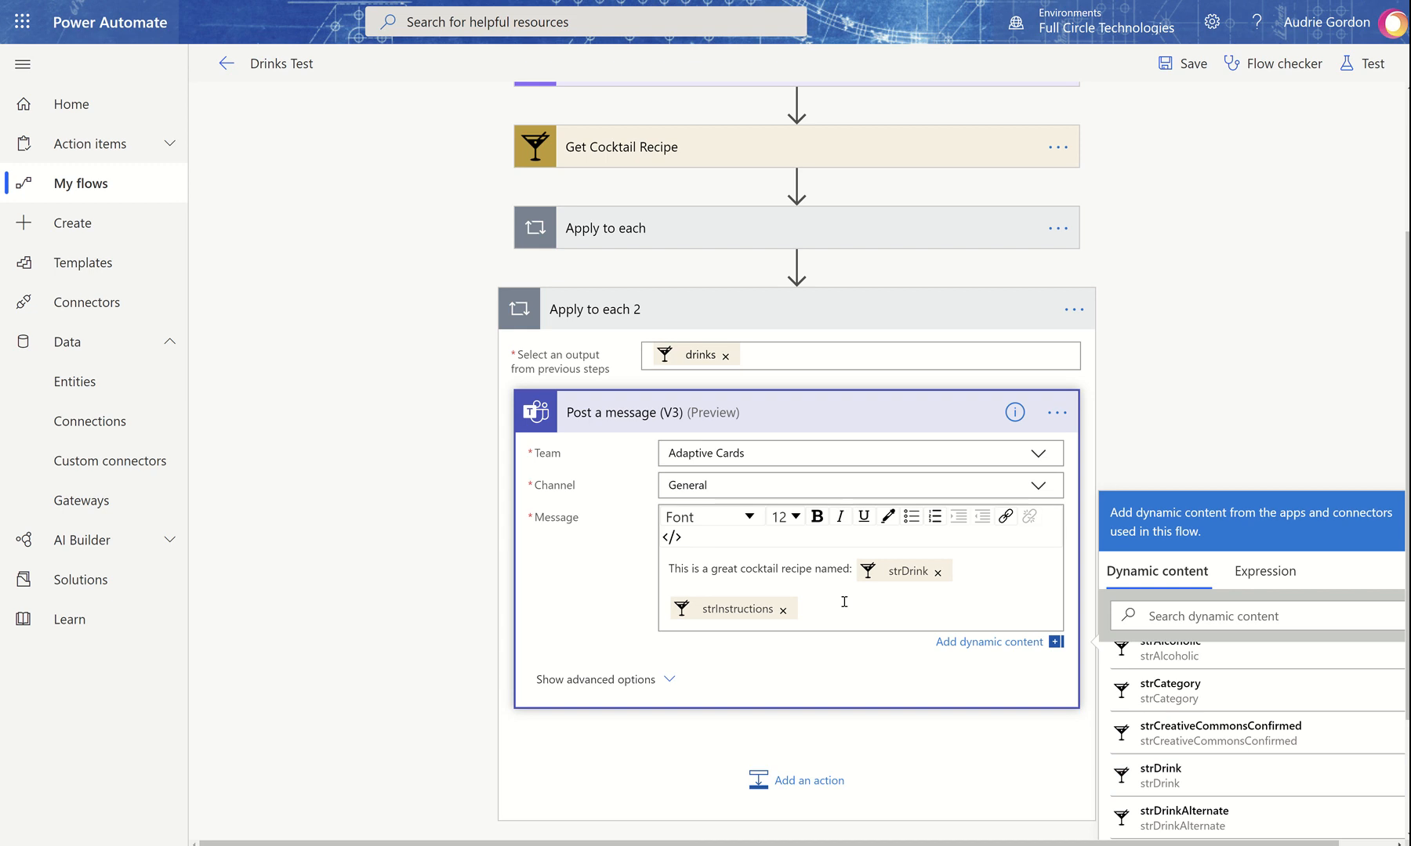
Step: Add the line "You can make it too! Instructions:" between the drink name and strInstructions, with a blank line before it
key(Return)
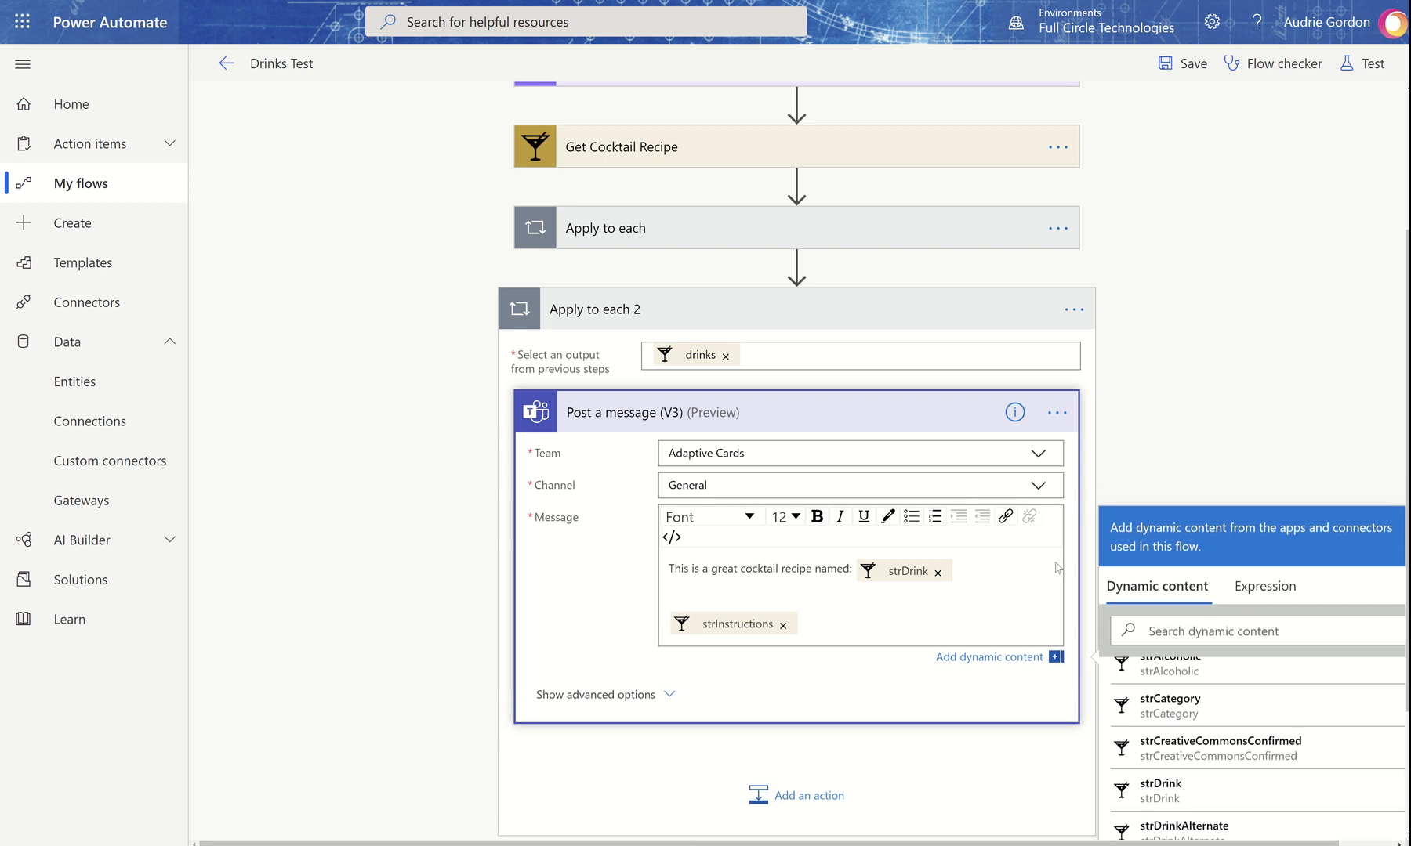
key(Return)
text(You can)
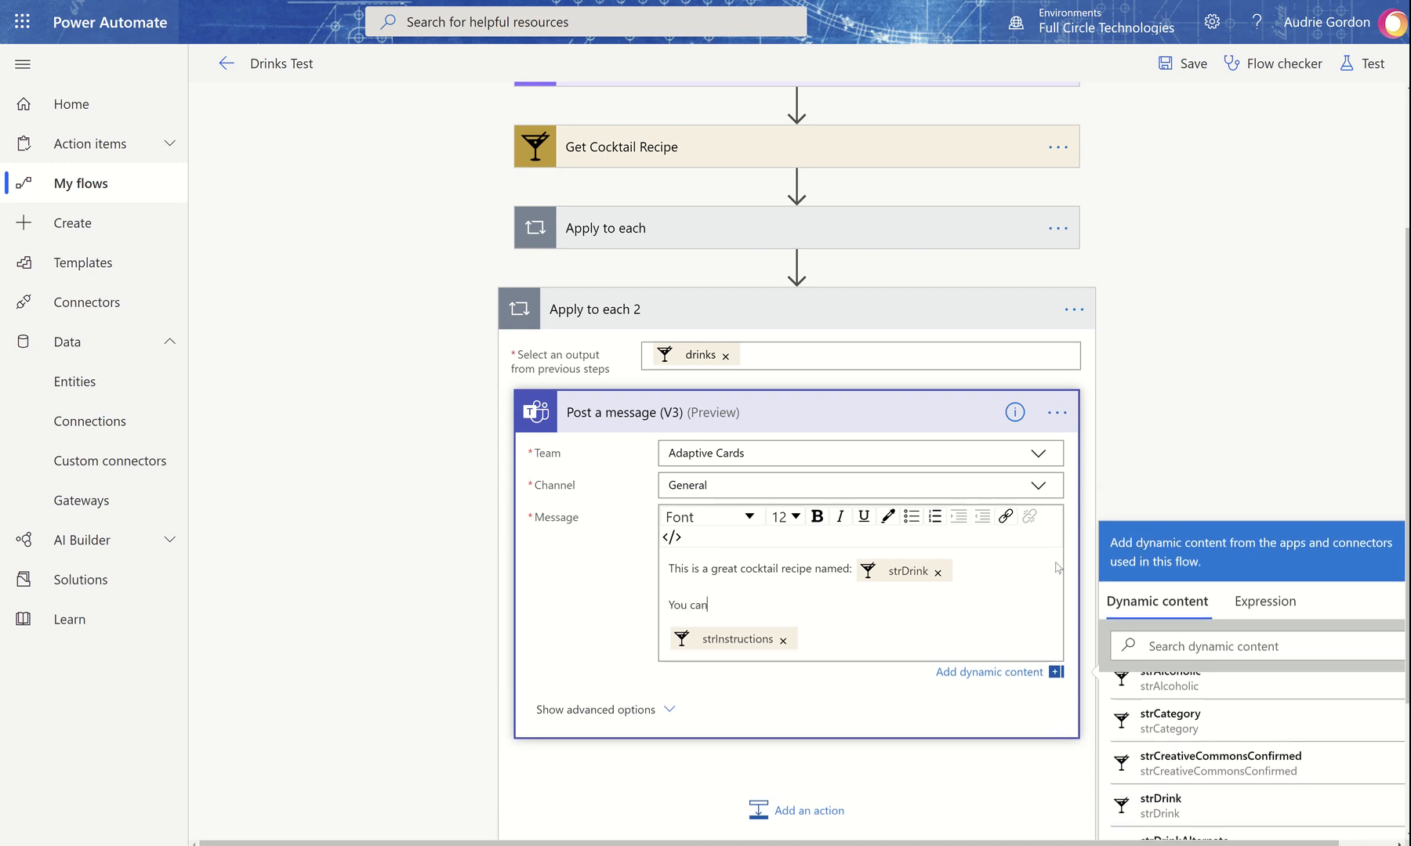
text( make it too!)
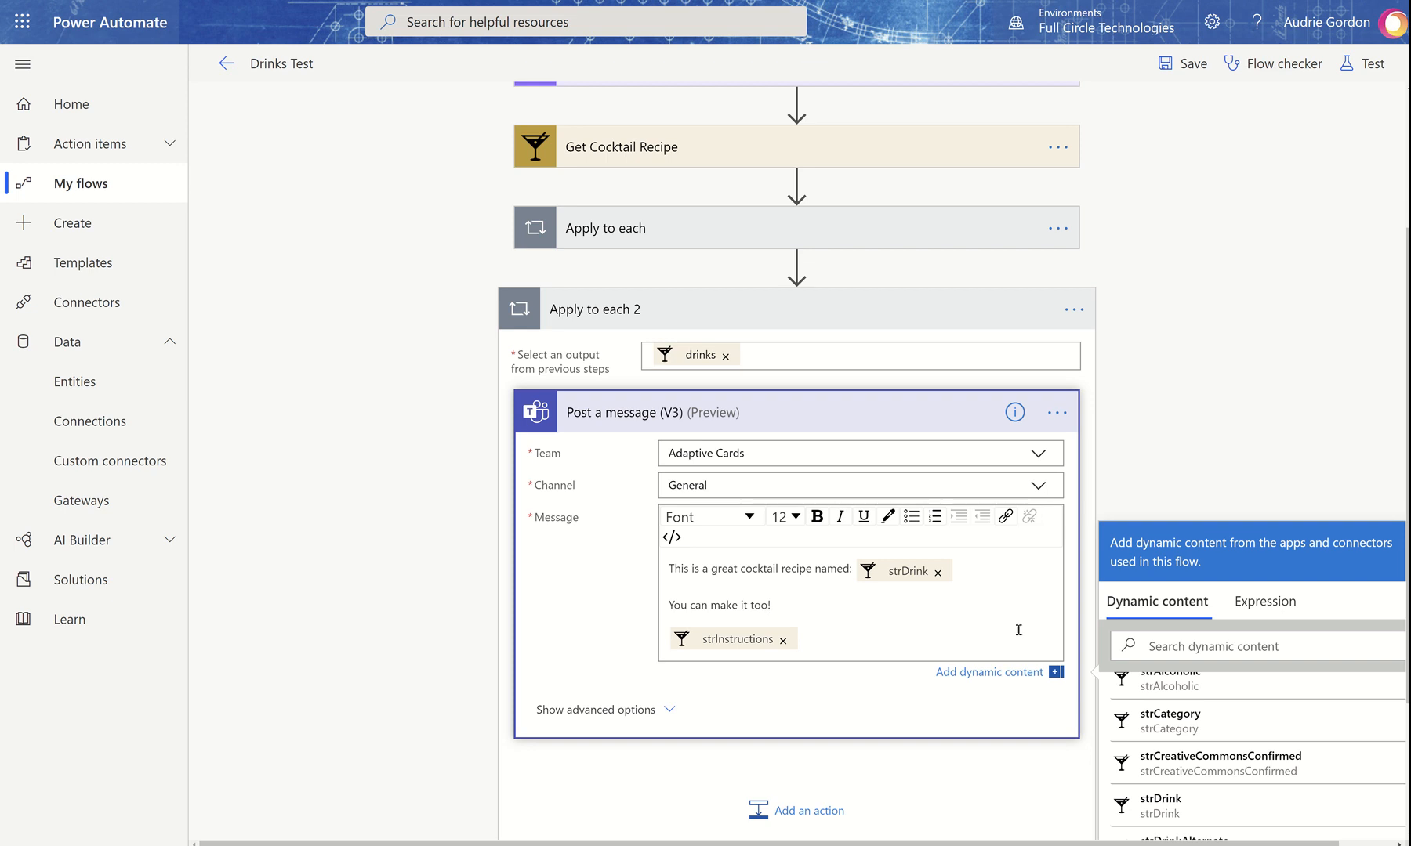
text( Instructions:)
Step: Show the Teams action's advanced options and set the Subject to the strDrink and strCategory dynamic values separated by a hyphen
click(595, 709)
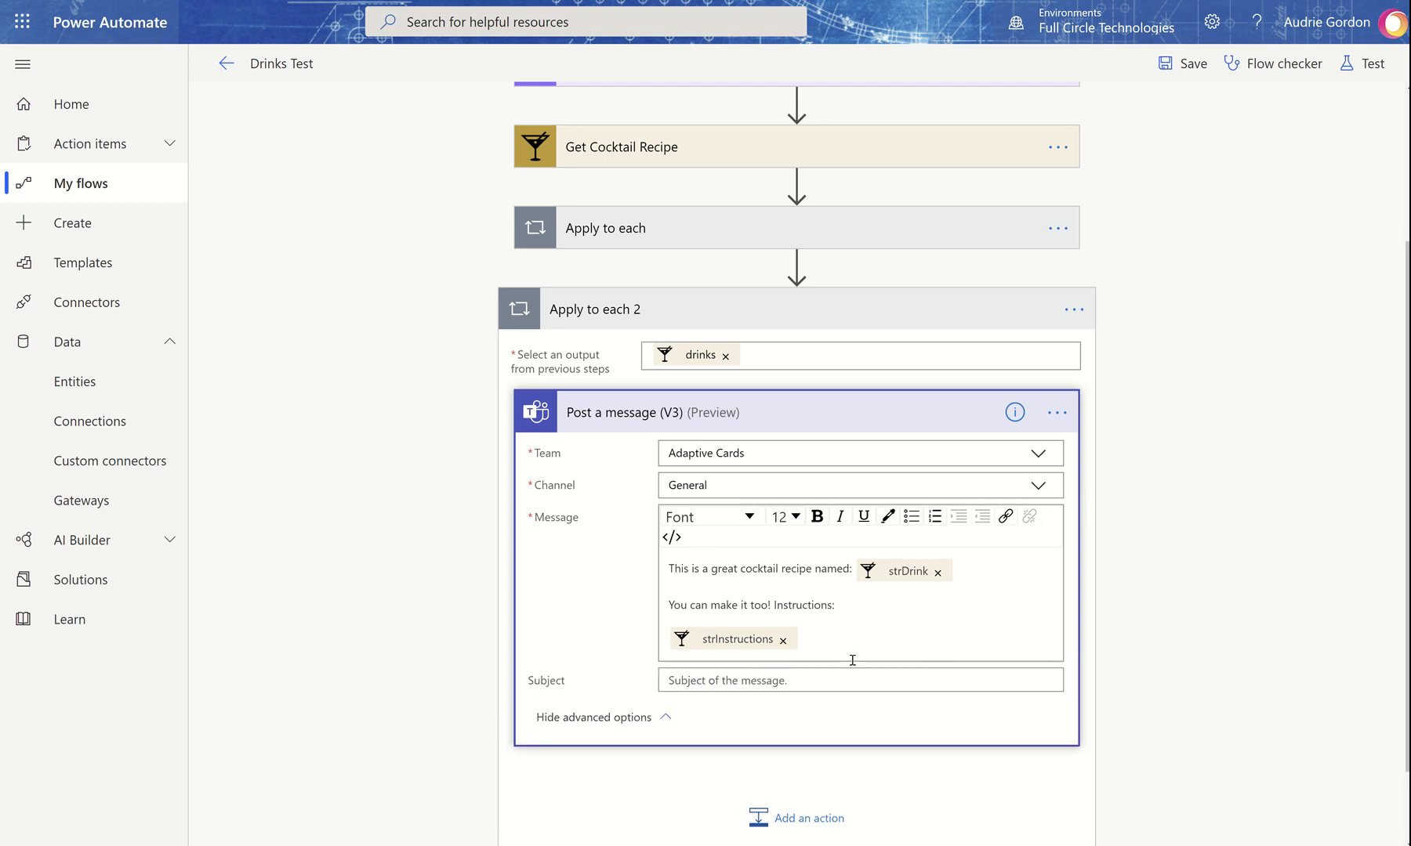
scroll(784, 666, down, 2)
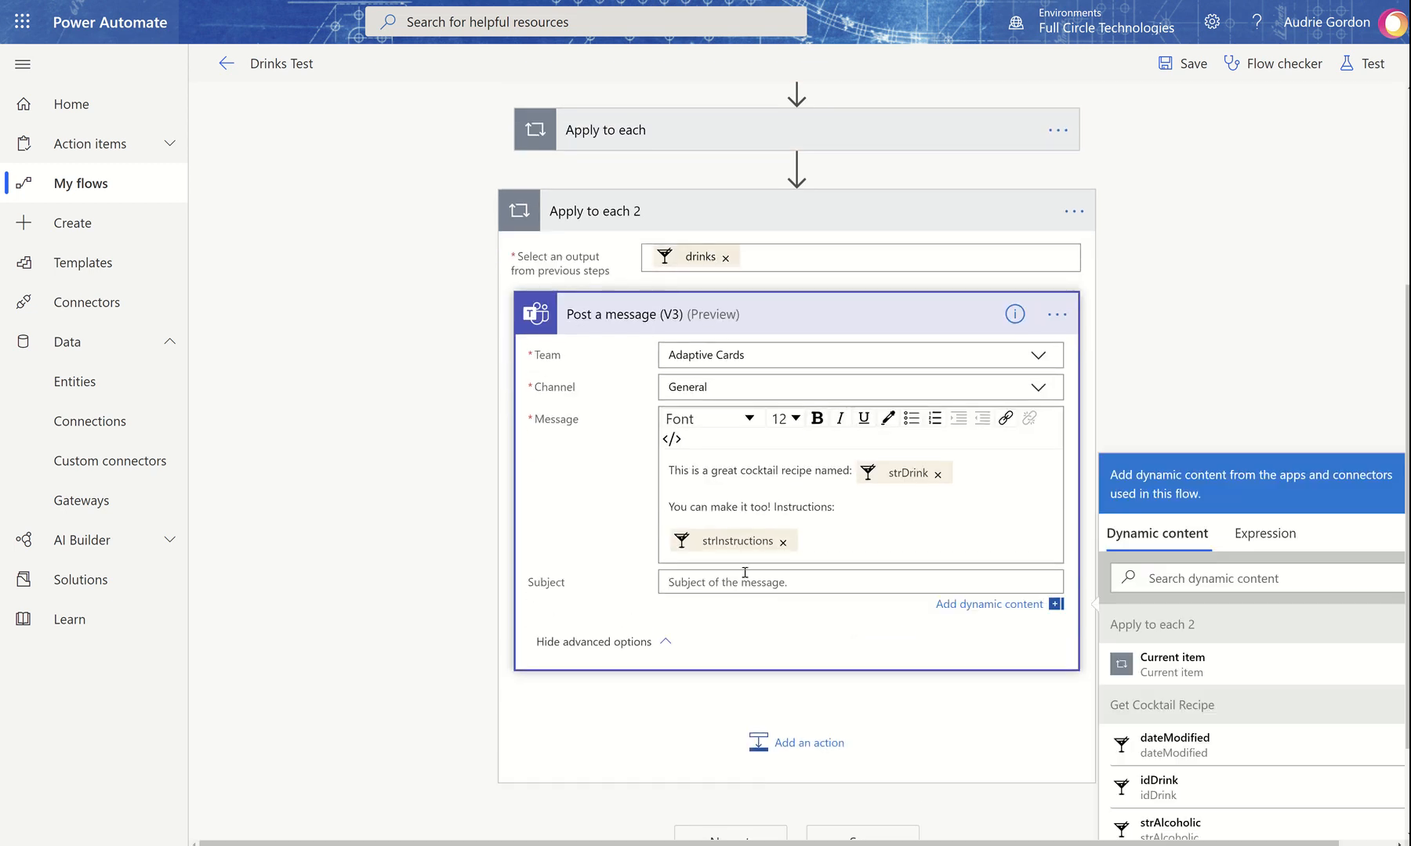
scroll(1215, 768, down, 3)
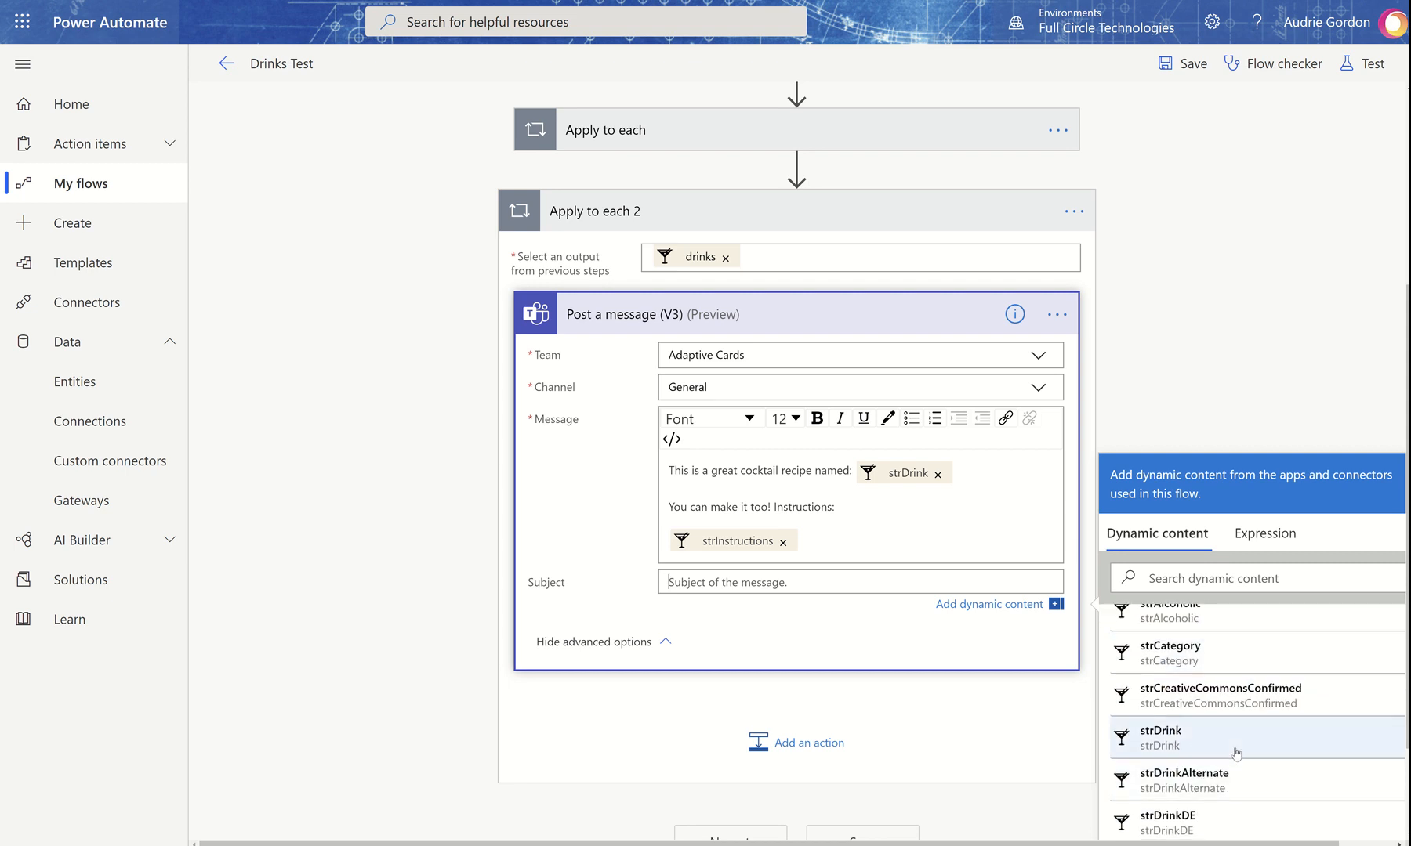
click(1237, 754)
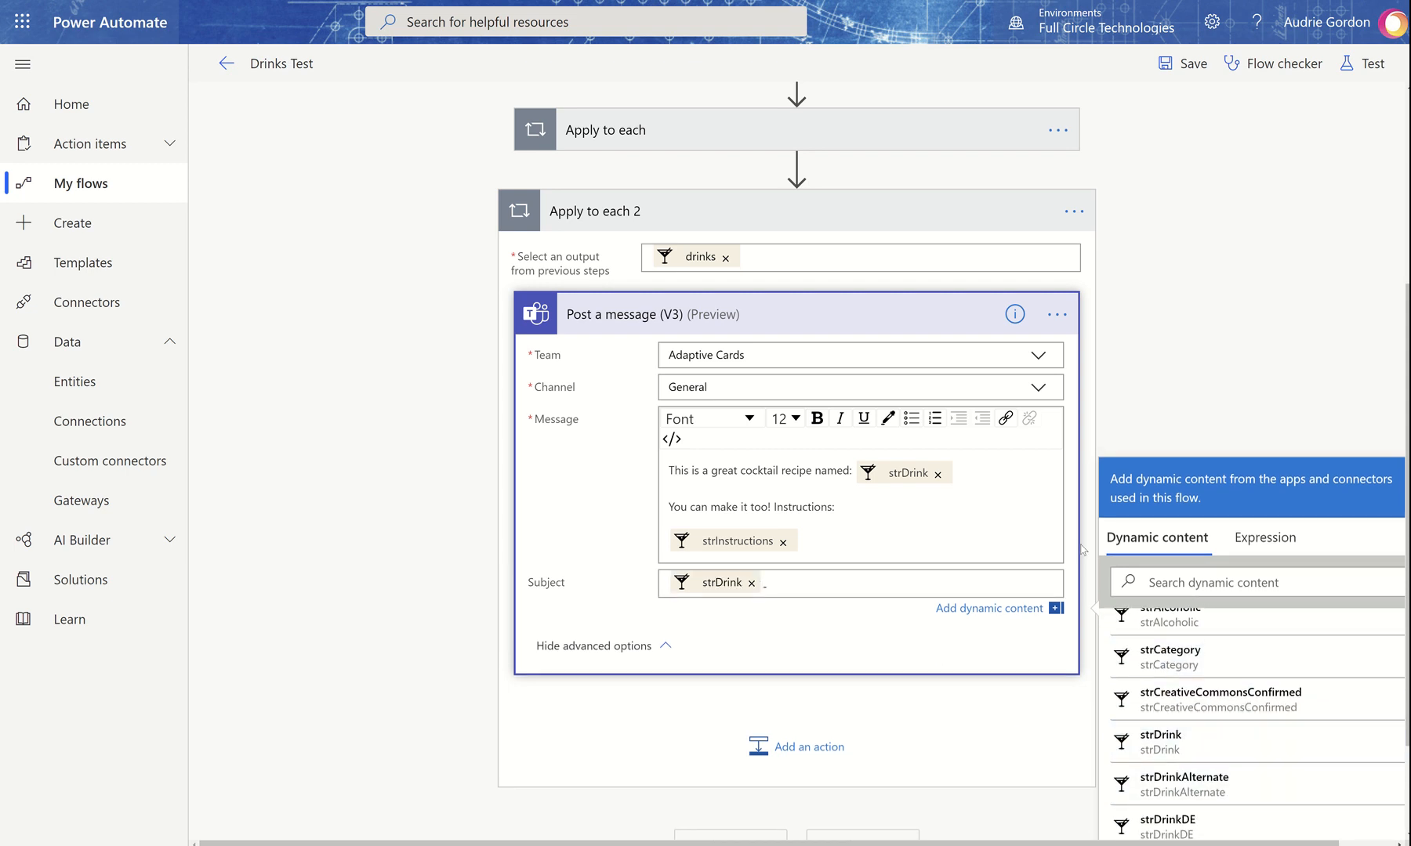
click(1179, 652)
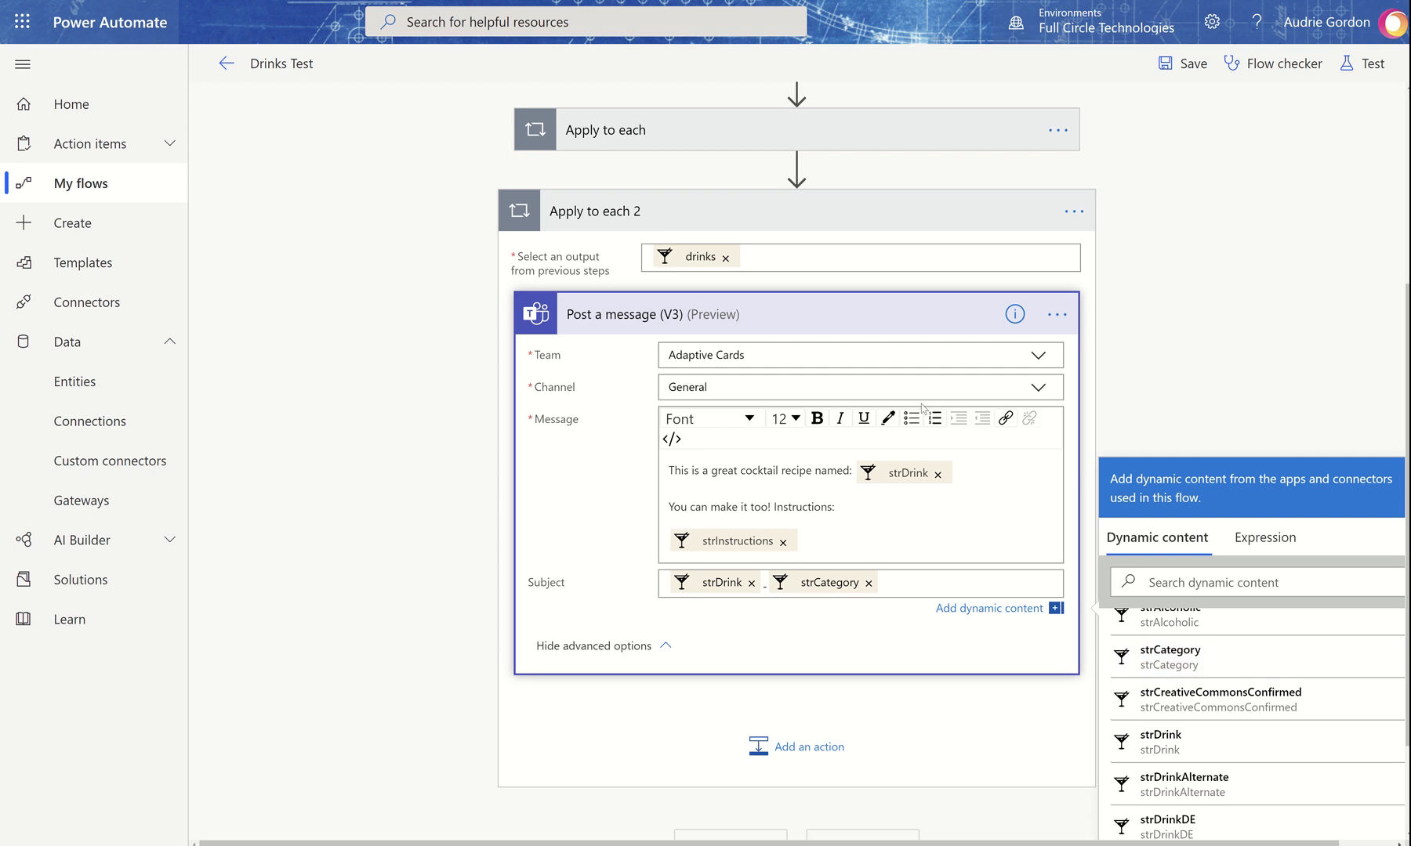
Step: Make the strDrink value in the Teams message body bold
scroll(851, 557, up, 1)
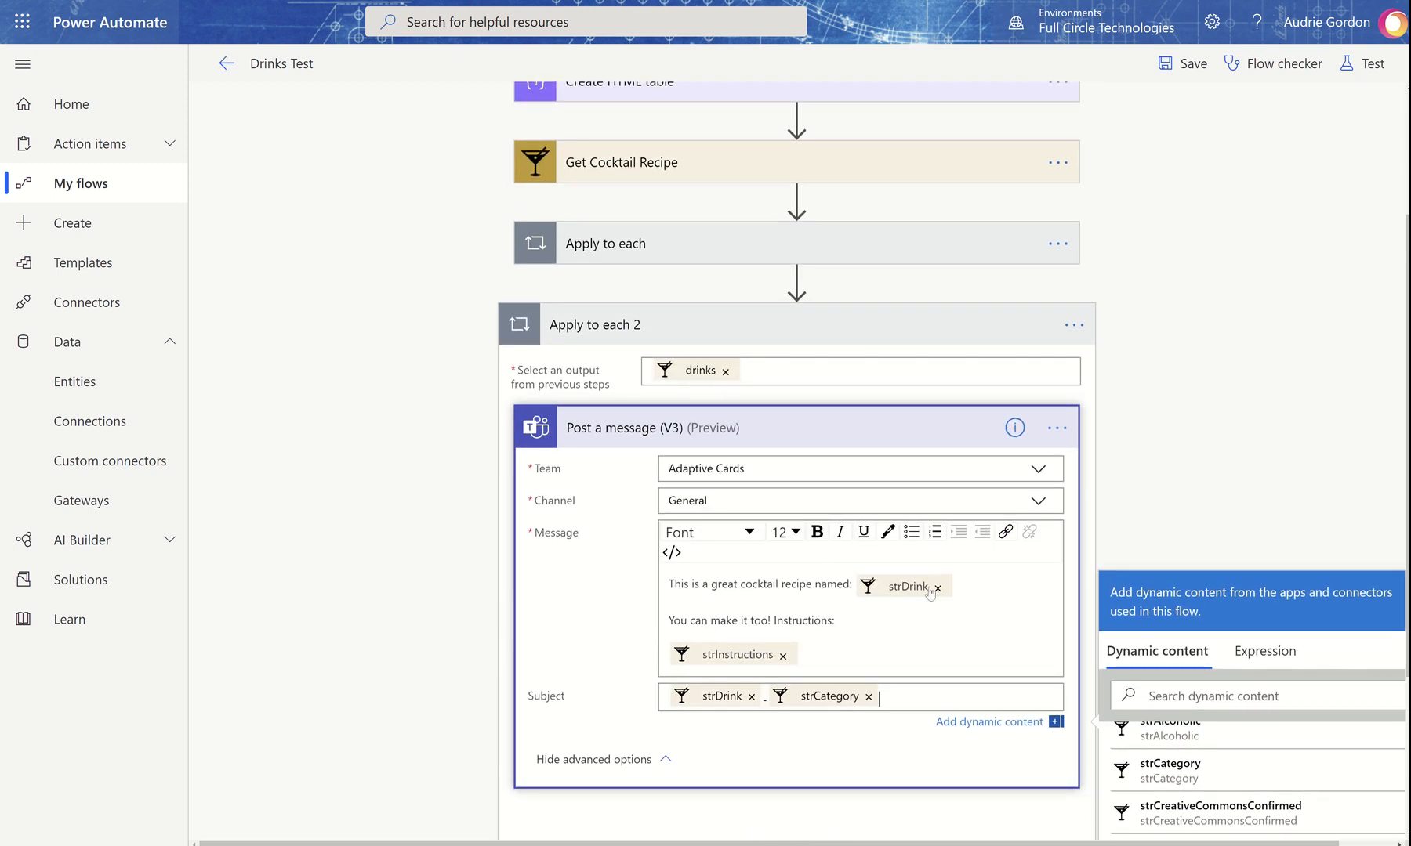
click(850, 585)
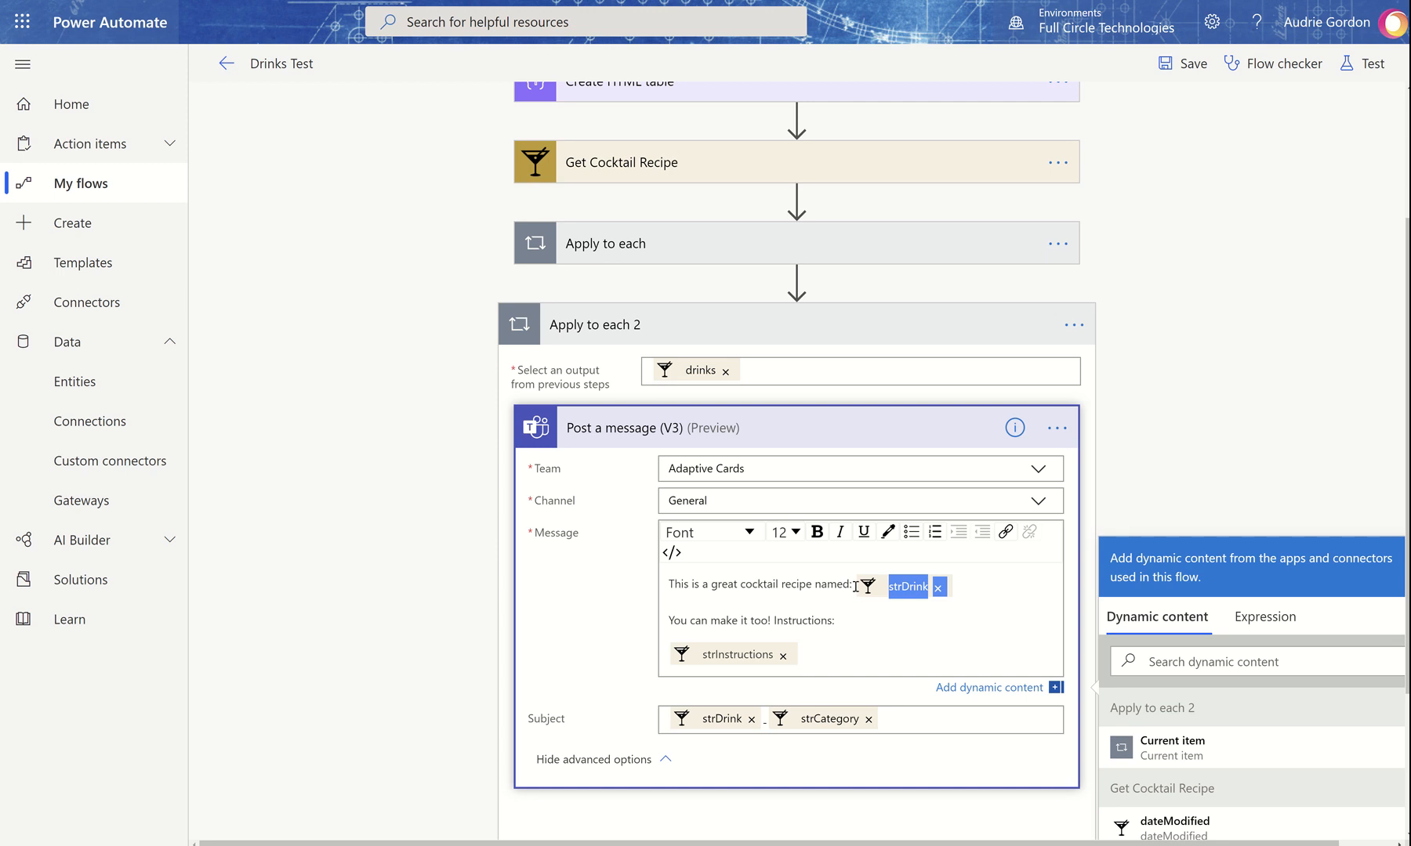
click(817, 533)
Step: Save the flow and run a manual test with the reformatted Teams message
click(1363, 63)
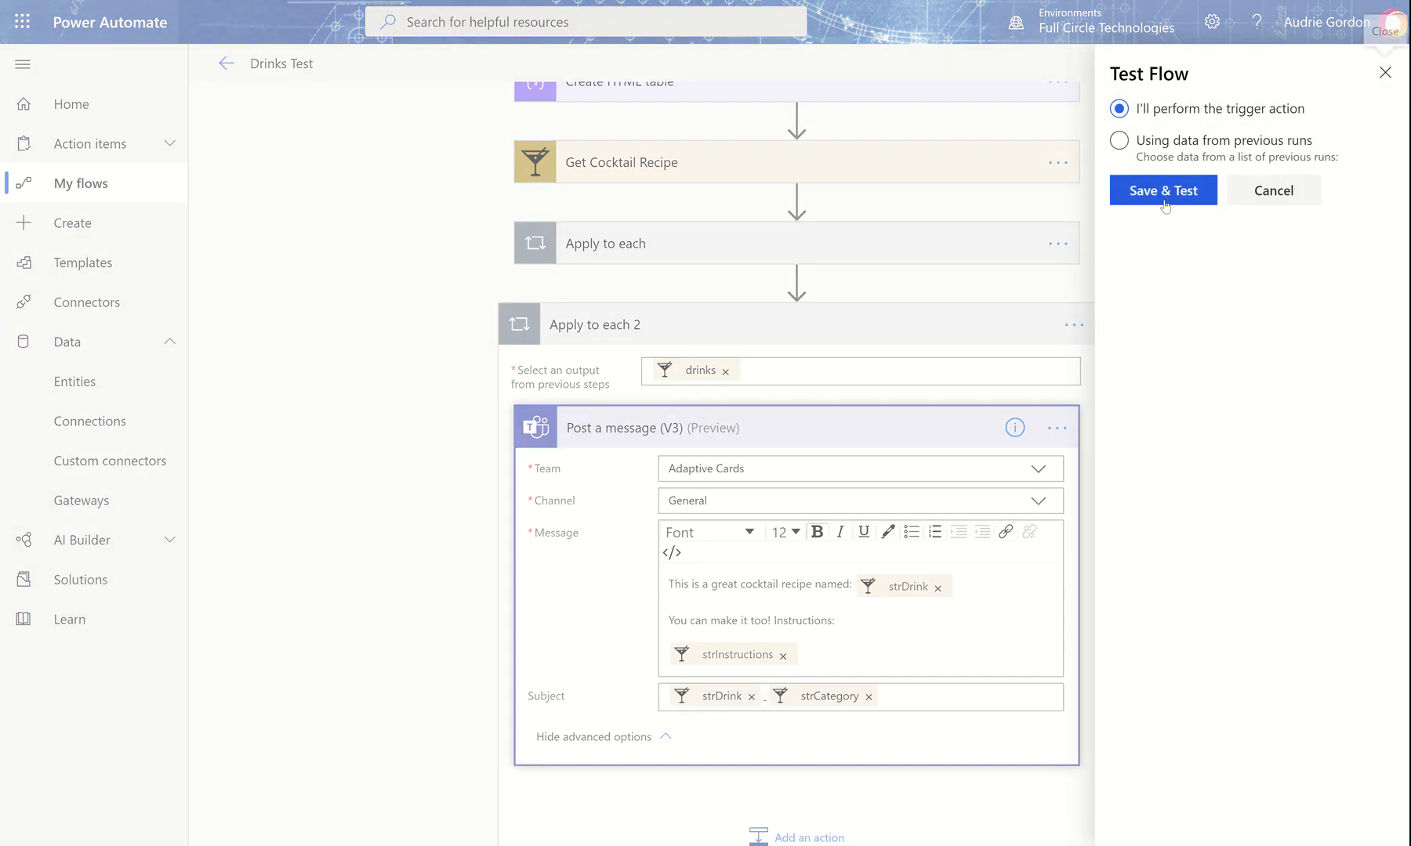
click(1162, 187)
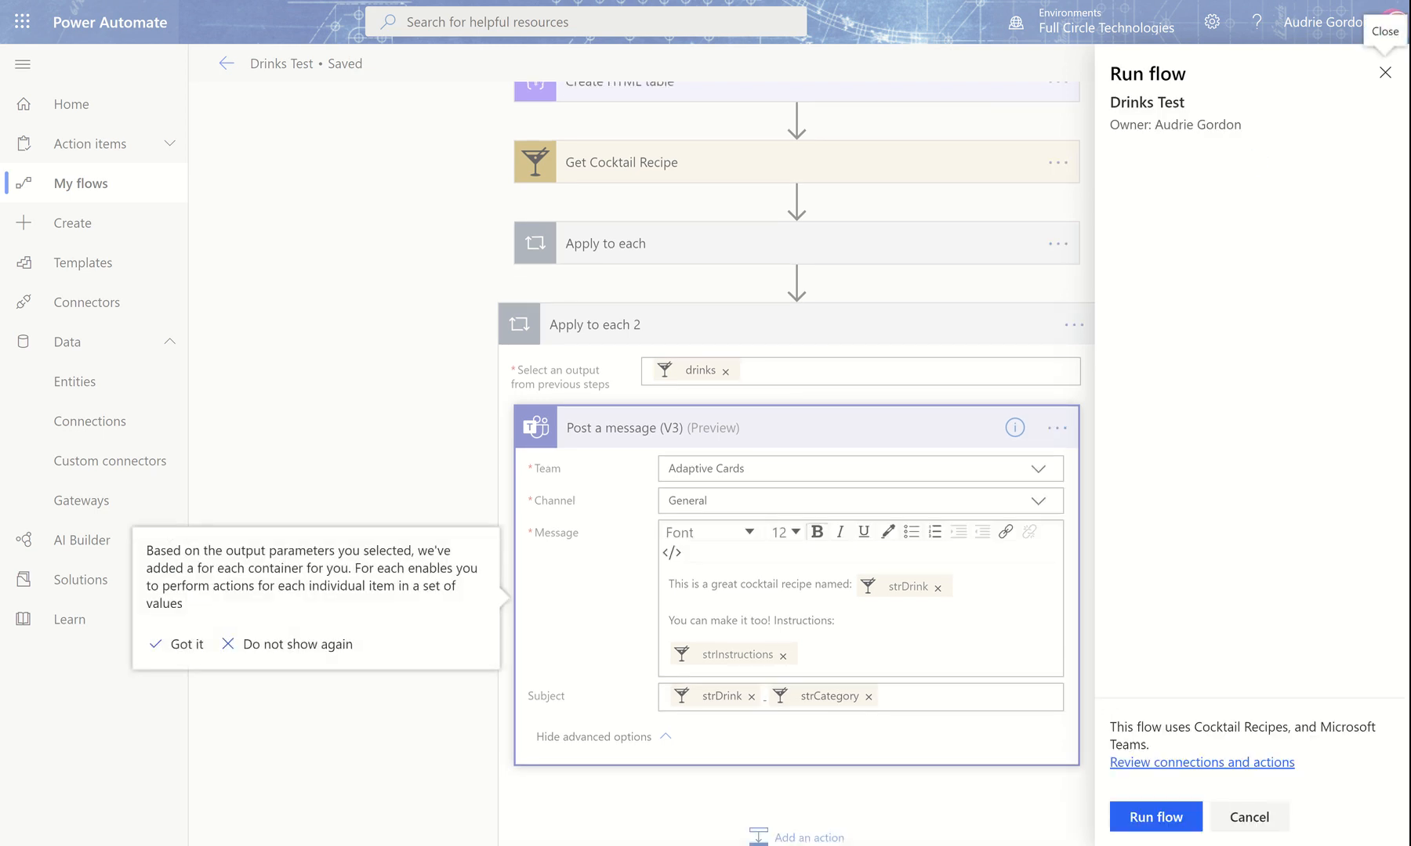
click(1175, 829)
click(1147, 818)
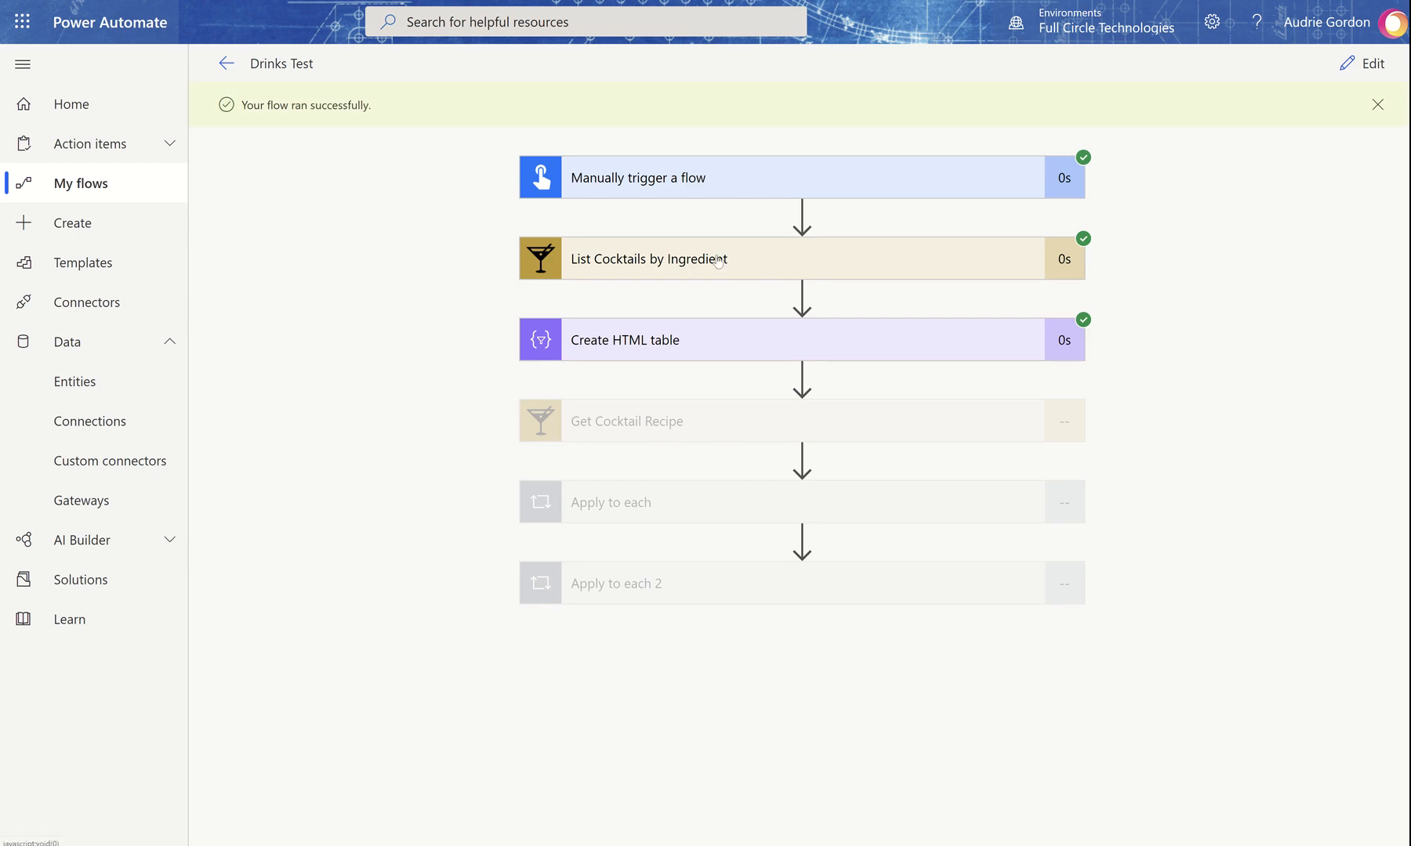
Step: Inspect the run details of Get Cocktail Recipe and List Cocktails by Ingredient, and switch to Microsoft Teams to view the posted message
click(704, 421)
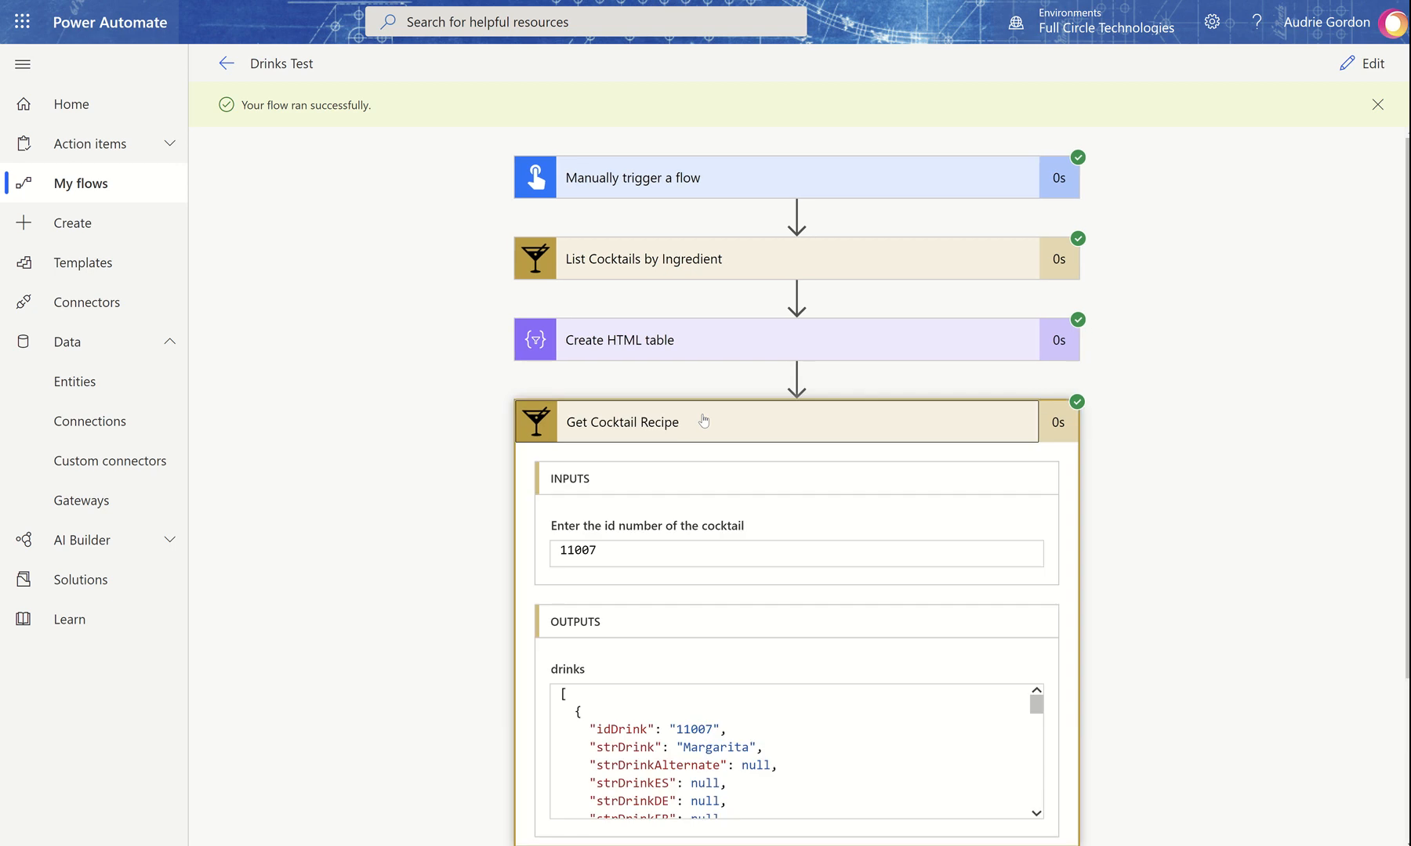
click(697, 254)
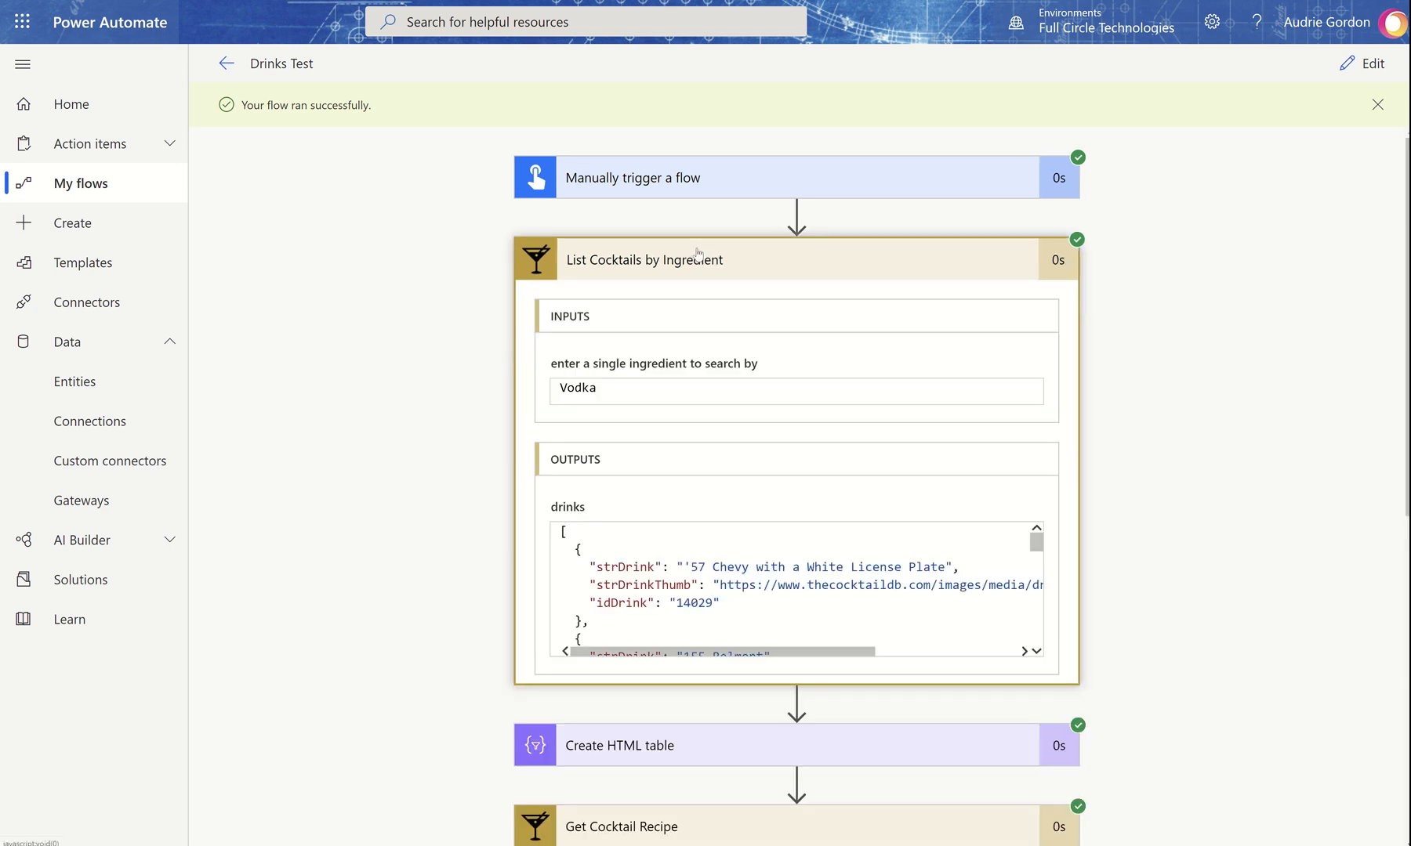
click(235, 1)
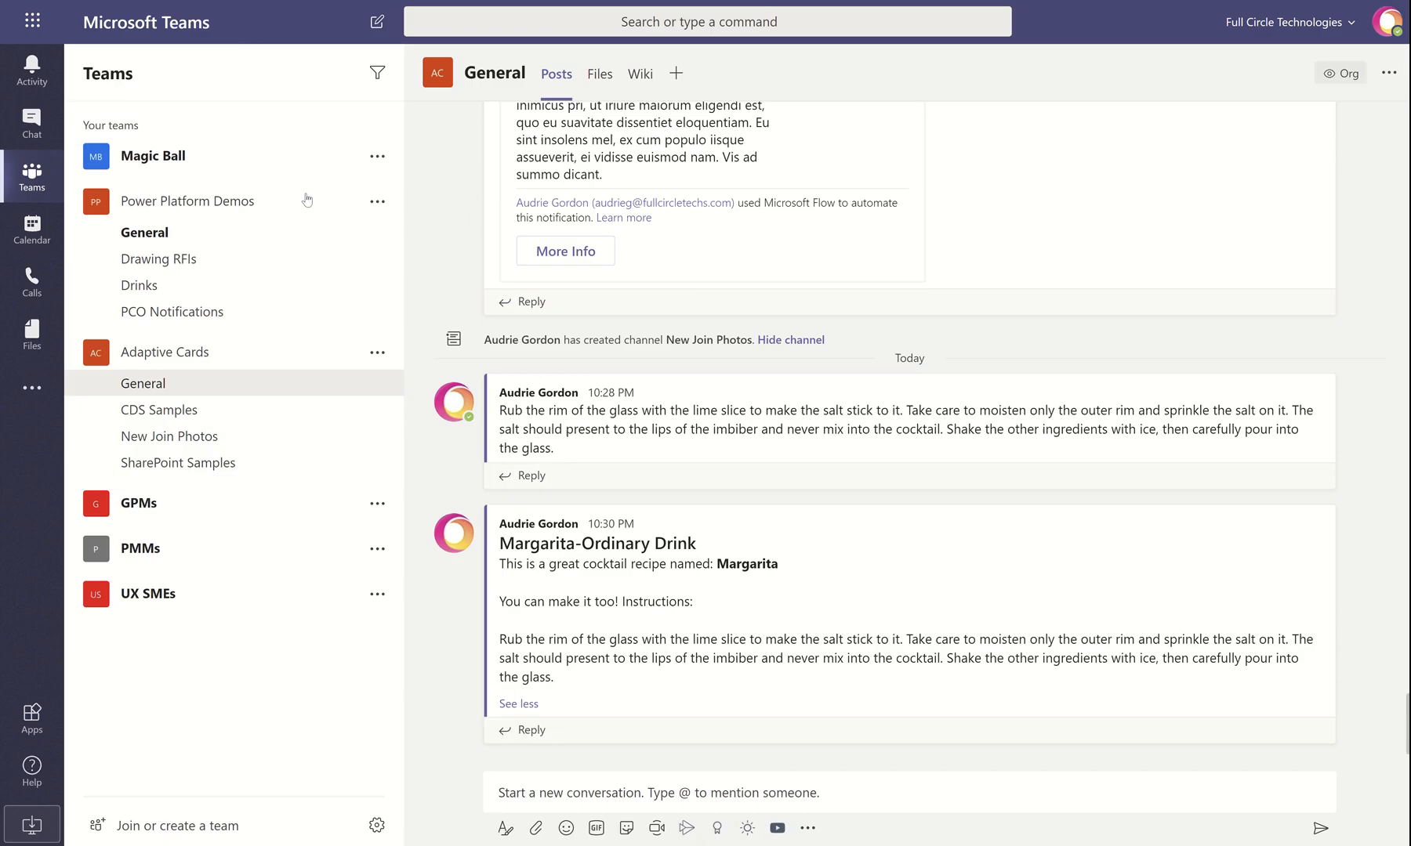